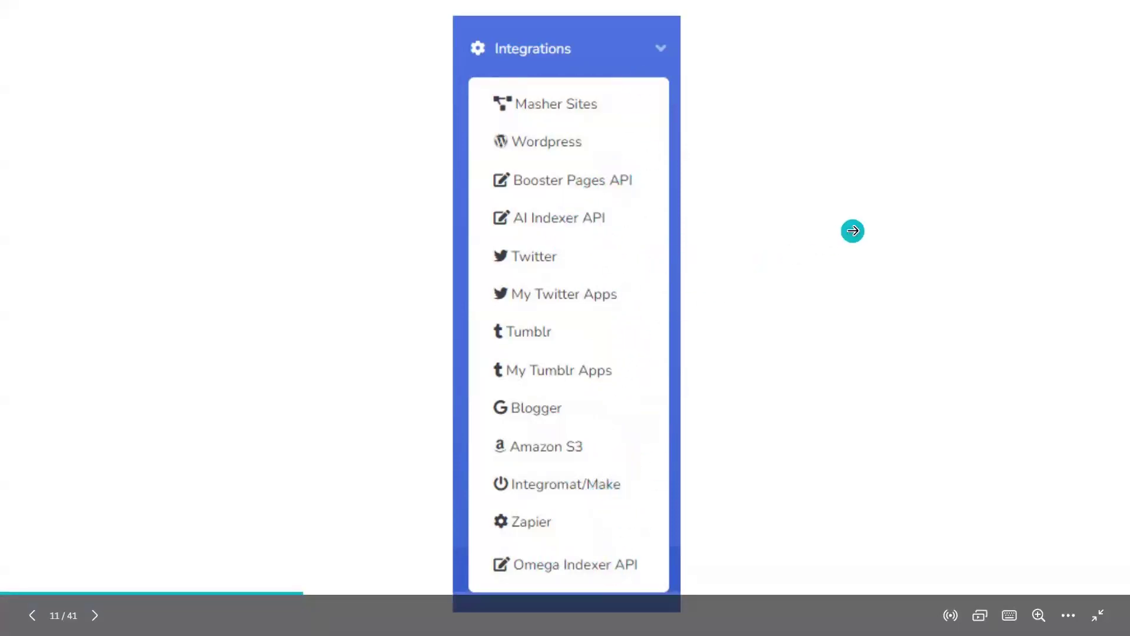
click(852, 231)
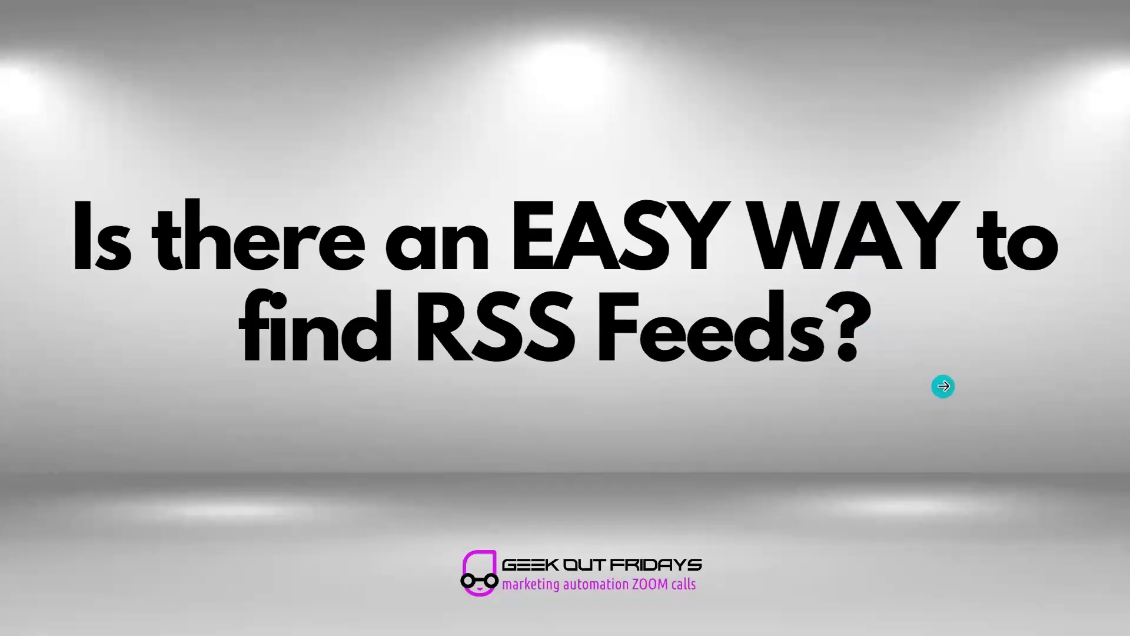
click(943, 386)
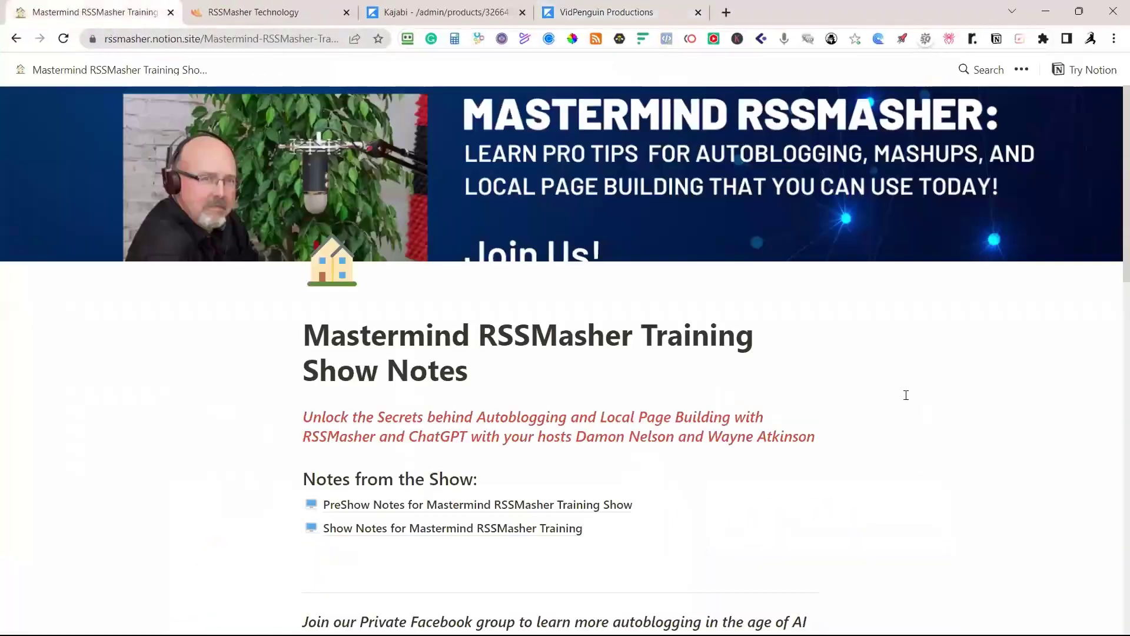
Step: Look through the Mastermind RSSMasher Training Show Notes page, including its show notes, Facebook group and resource link sections
scroll(906, 395, down, 2)
scroll(905, 394, up, 2)
scroll(503, 259, down, 3)
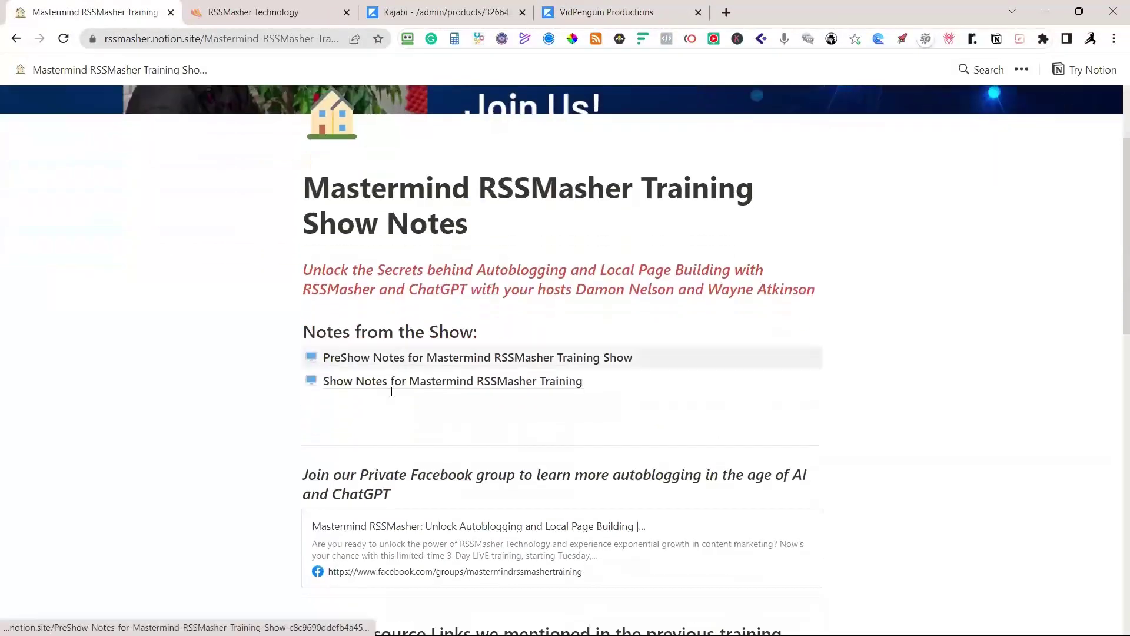
scroll(256, 285, down, 3)
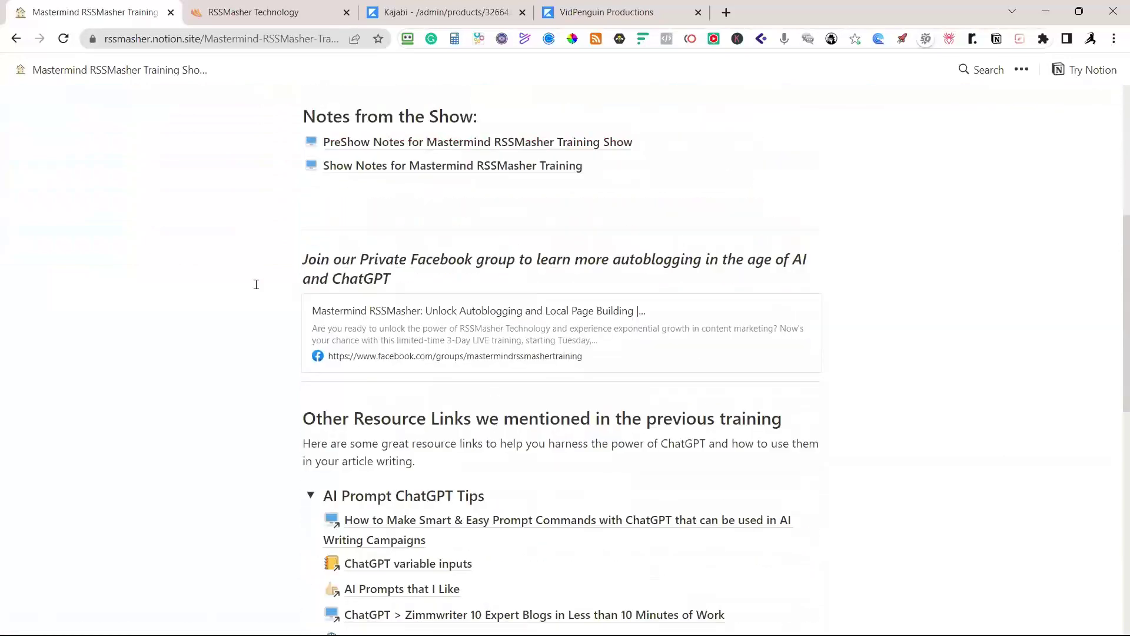
scroll(525, 276, down, 3)
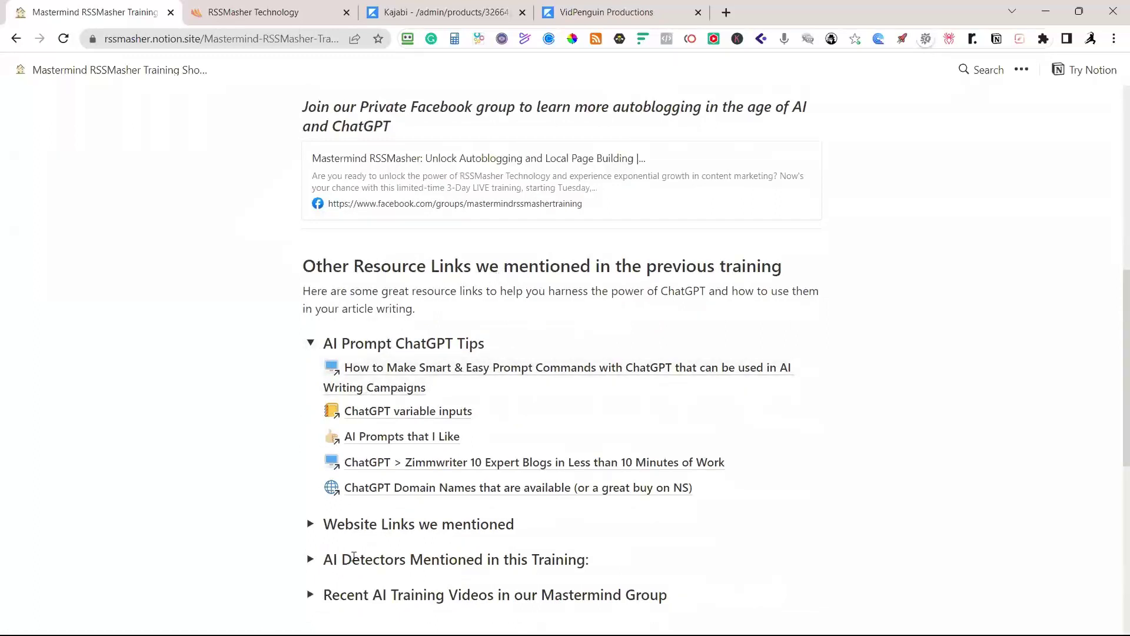
scroll(524, 483, down, 3)
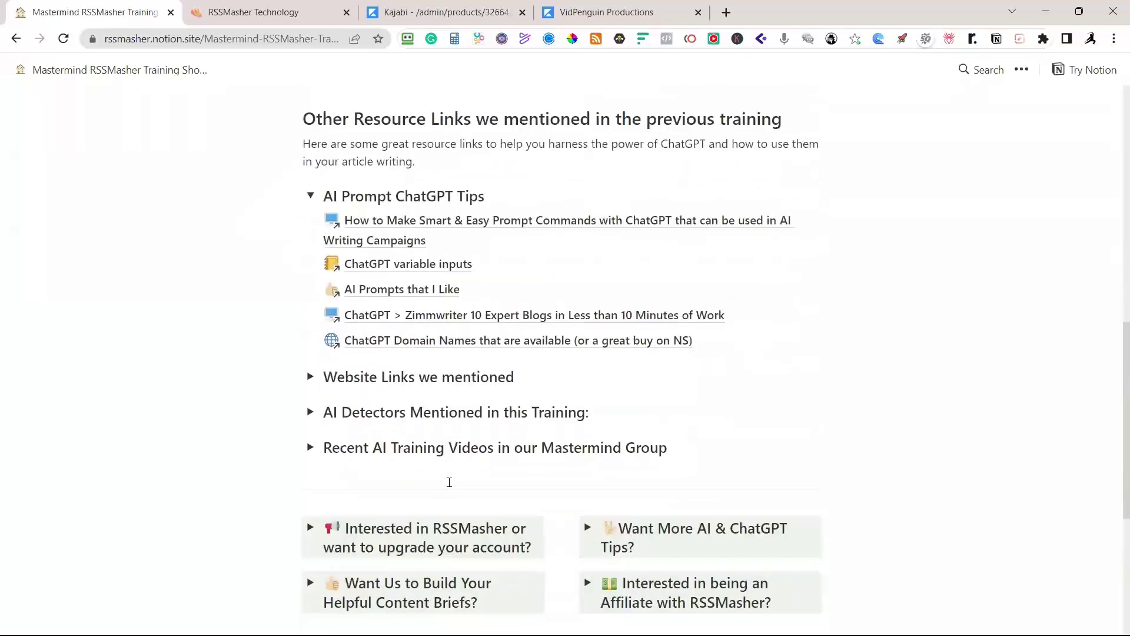
scroll(621, 462, down, 4)
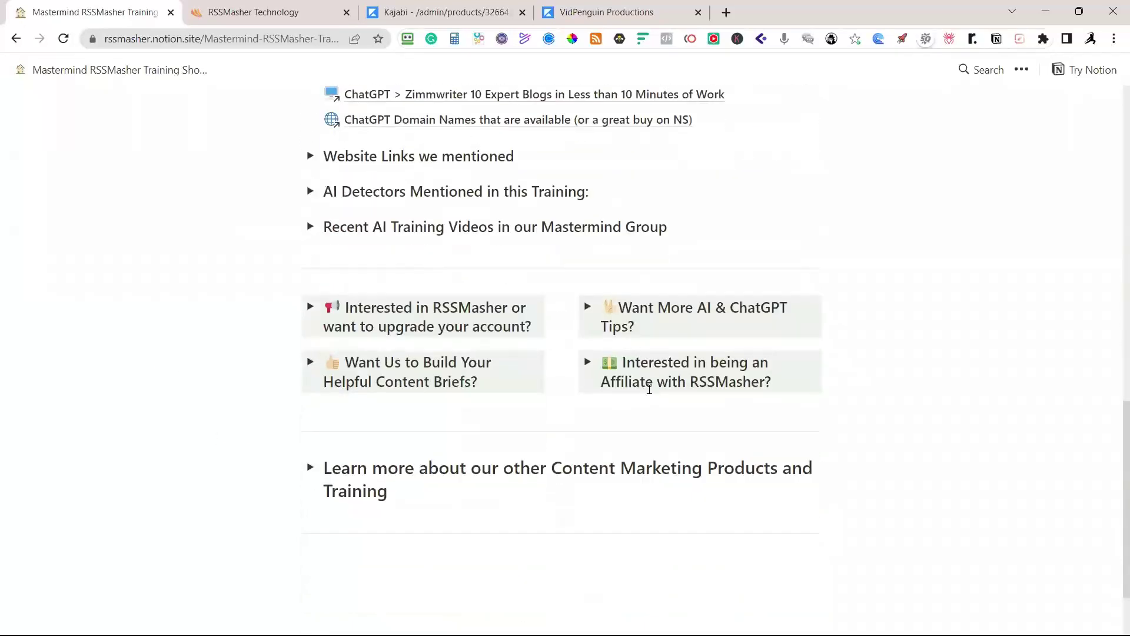
scroll(439, 513, up, 10)
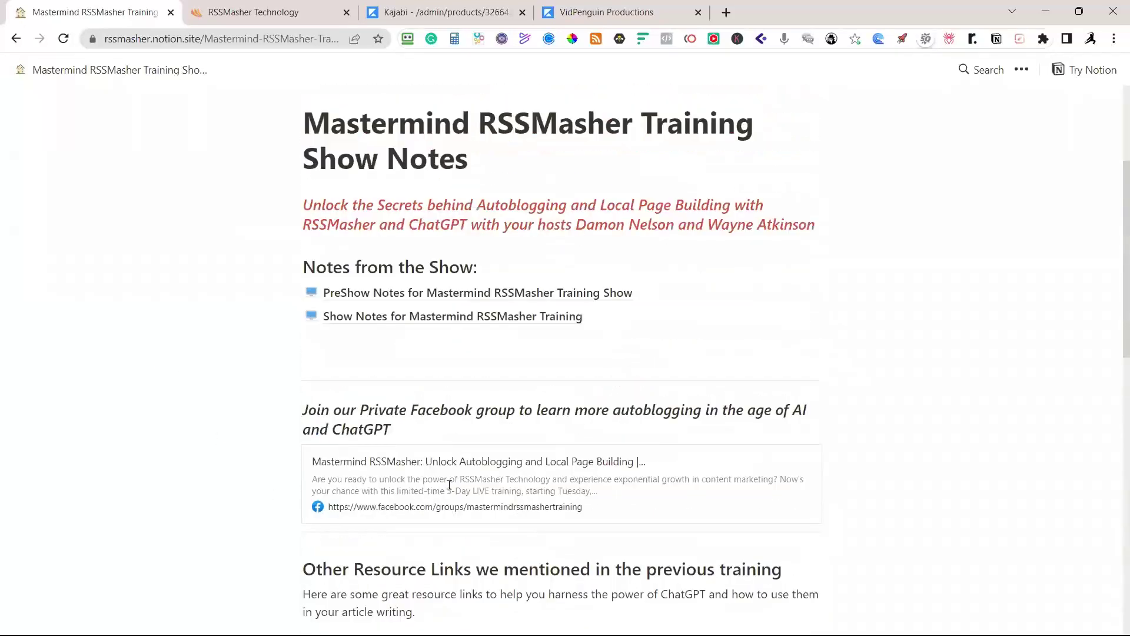
scroll(450, 483, up, 1)
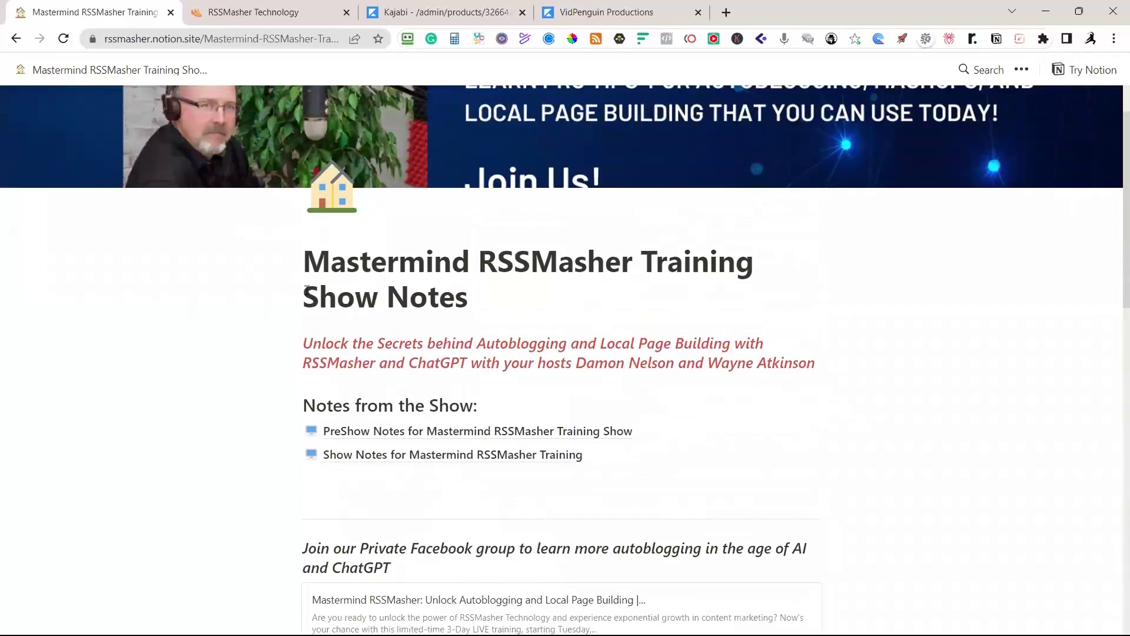
Step: Open the Quick Tip For Finding the Best RSS Feeds page from the PreShow Notes and go to its example search terms
click(371, 430)
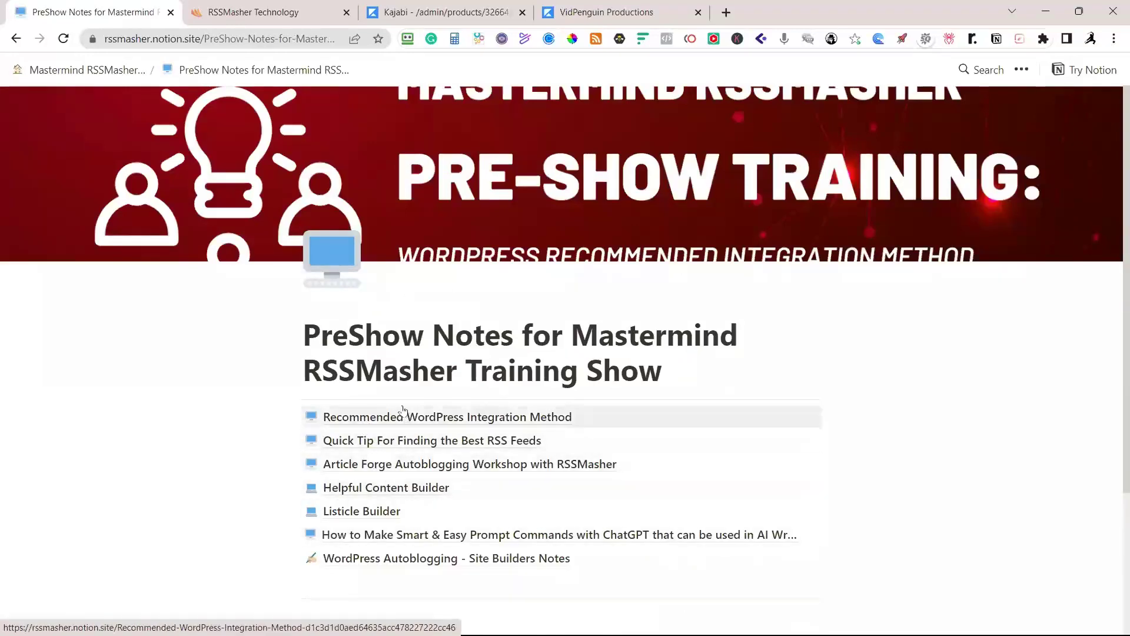
click(401, 441)
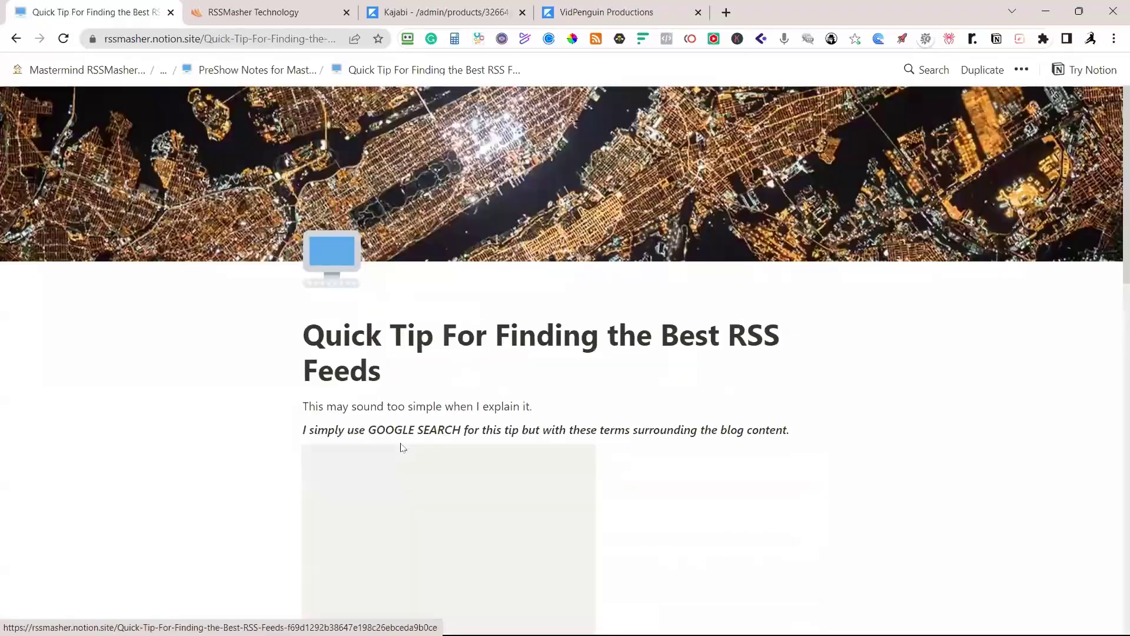
scroll(697, 273, down, 4)
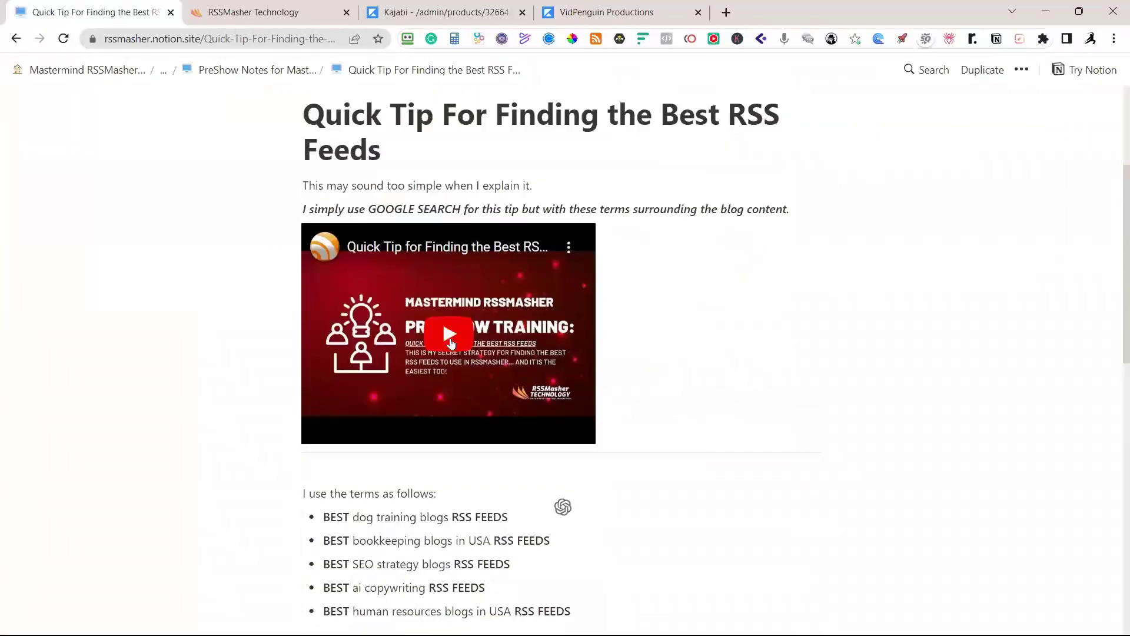
scroll(450, 344, down, 3)
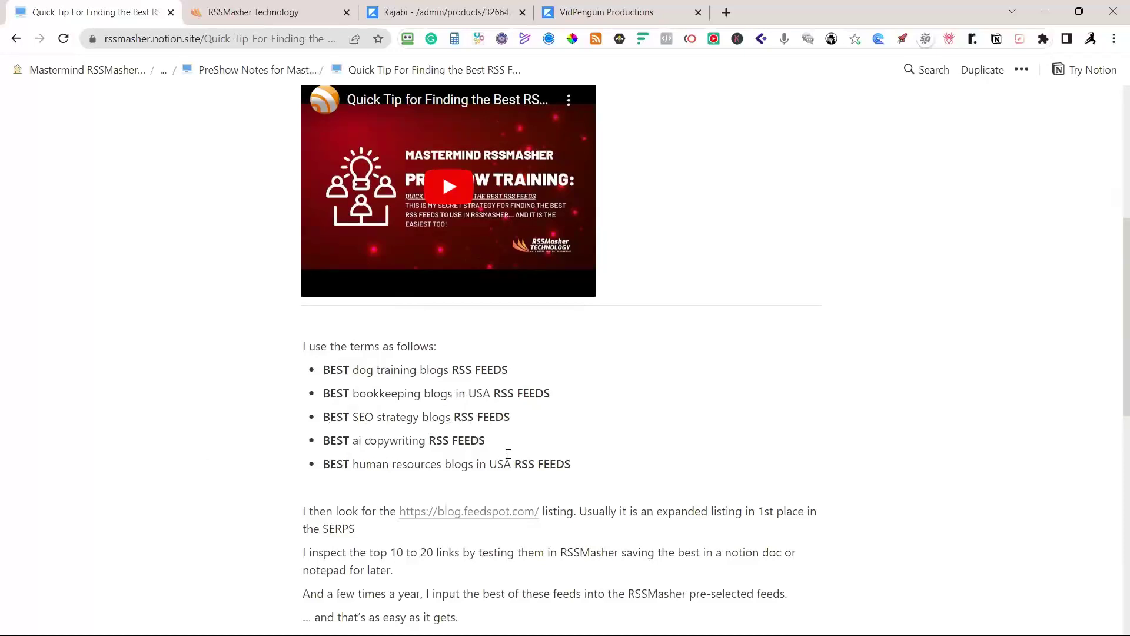
Step: Copy the example term "BEST human resources blogs in USA RSS FEEDS" and search Google for it in a new tab
drag(579, 463, 323, 469)
key(ctrl+c)
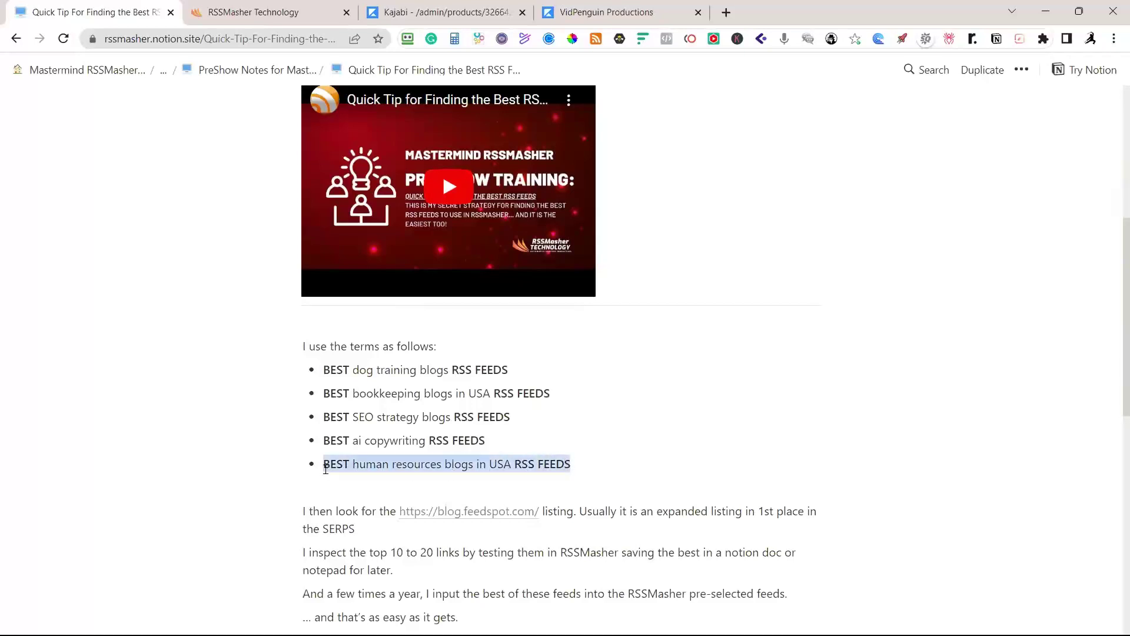
click(726, 12)
click(147, 33)
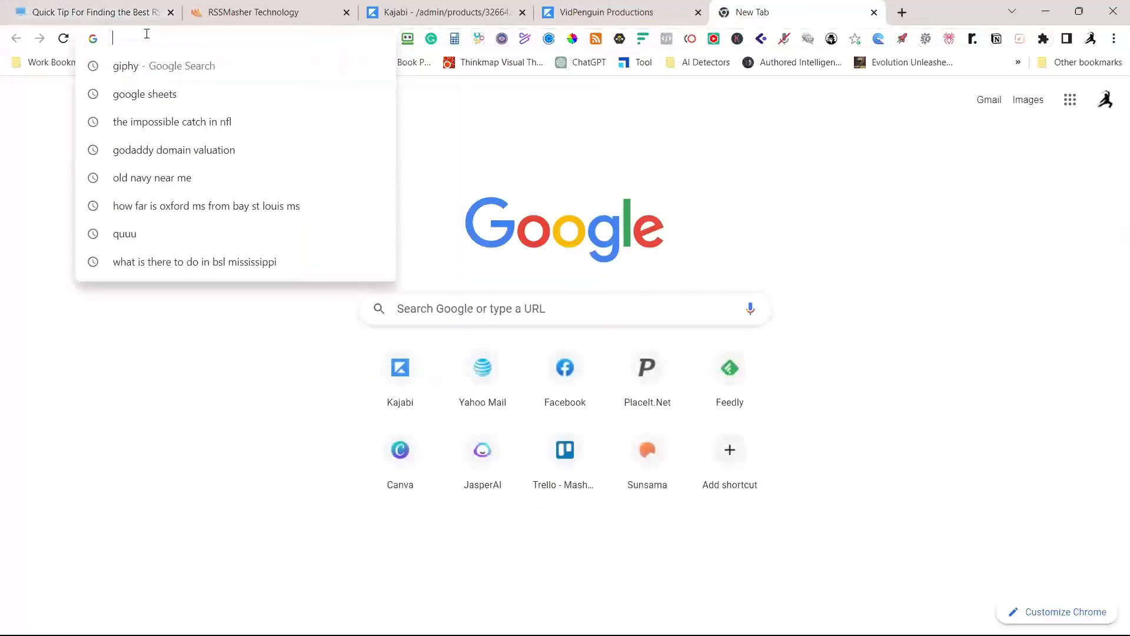
key(ctrl+v)
key(Return)
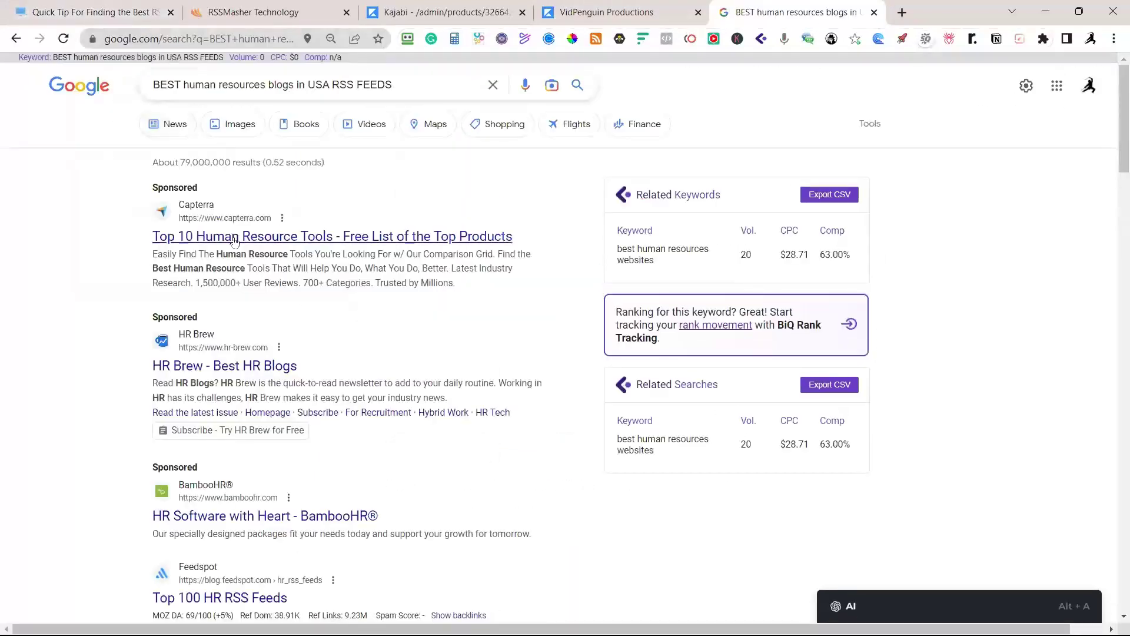
Step: Open Feedspot's "Top 25 HR News RSS Feeds You Must Follow" from the search results
scroll(235, 242, down, 2)
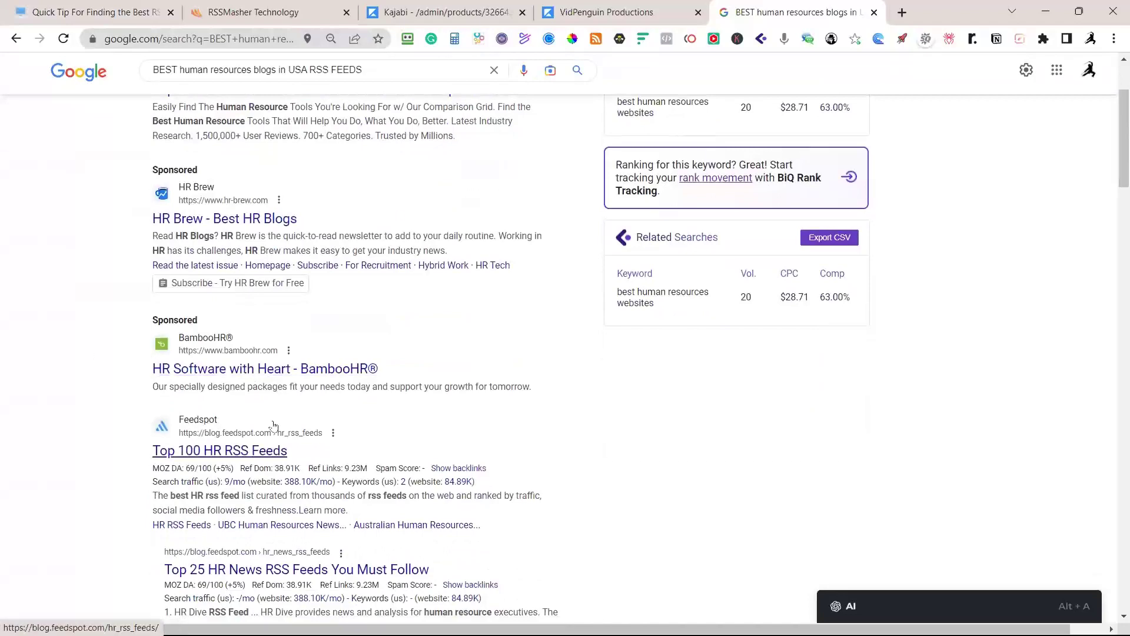
scroll(253, 425, down, 1)
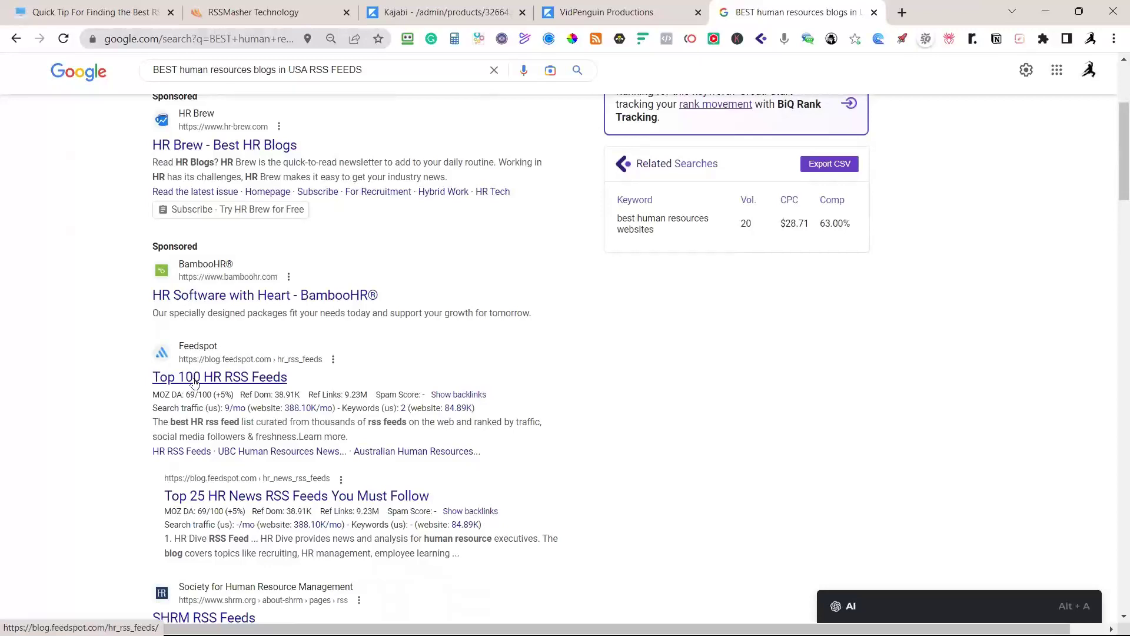
click(245, 497)
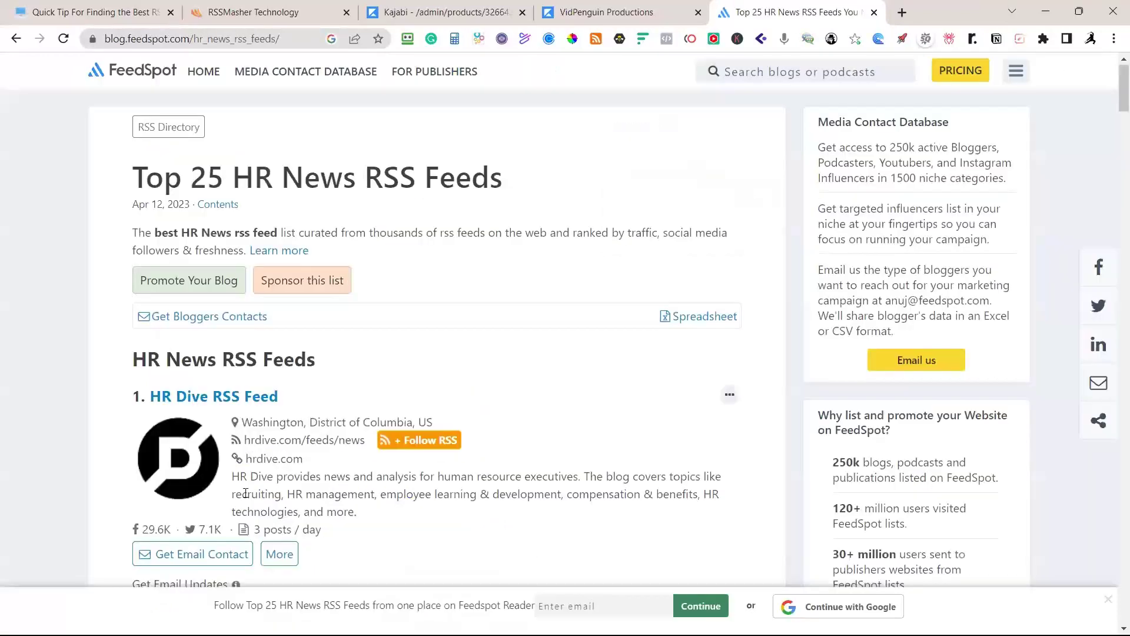
Step: Look over the first entries of the HR news list, view the HR Dive feed's source and close it
scroll(372, 330, down, 2)
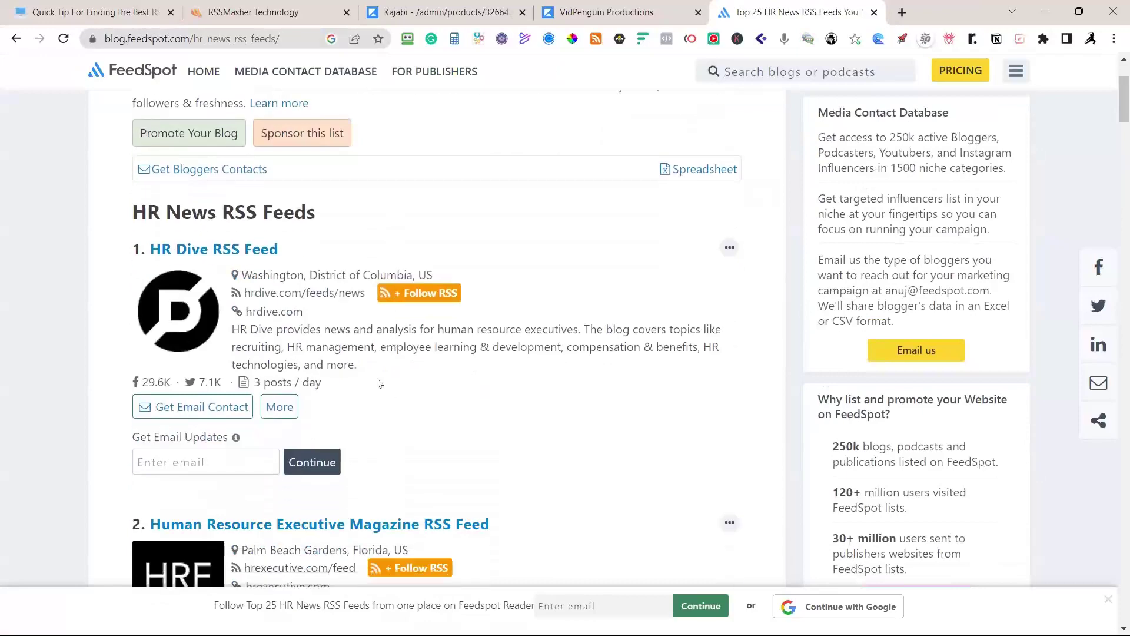
scroll(379, 344, down, 4)
scroll(384, 371, up, 4)
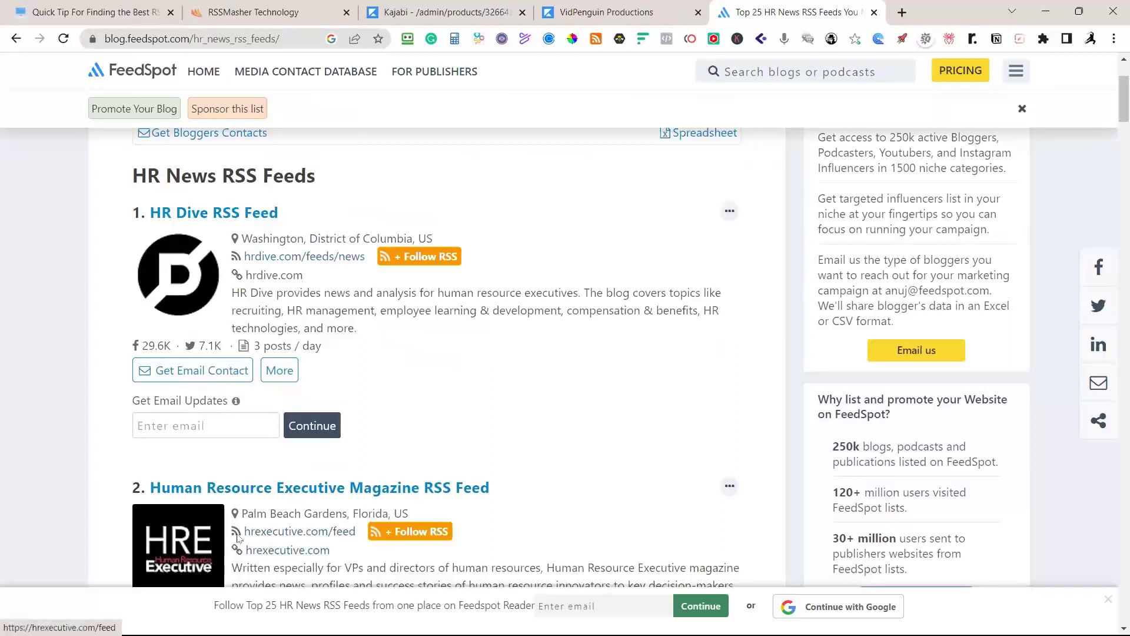
click(318, 257)
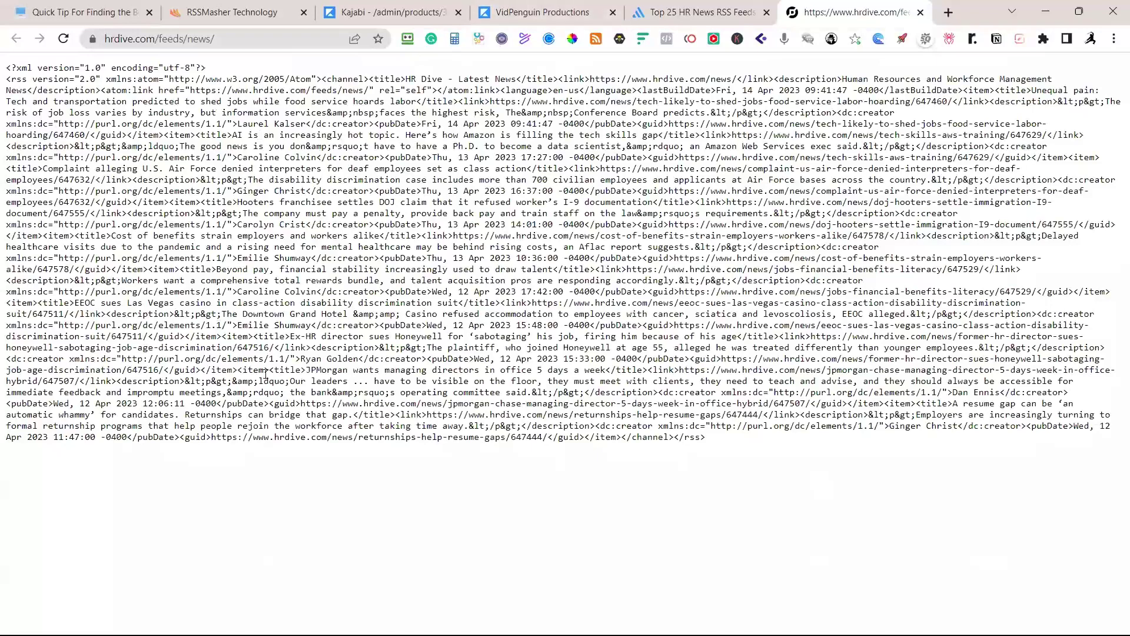
click(920, 12)
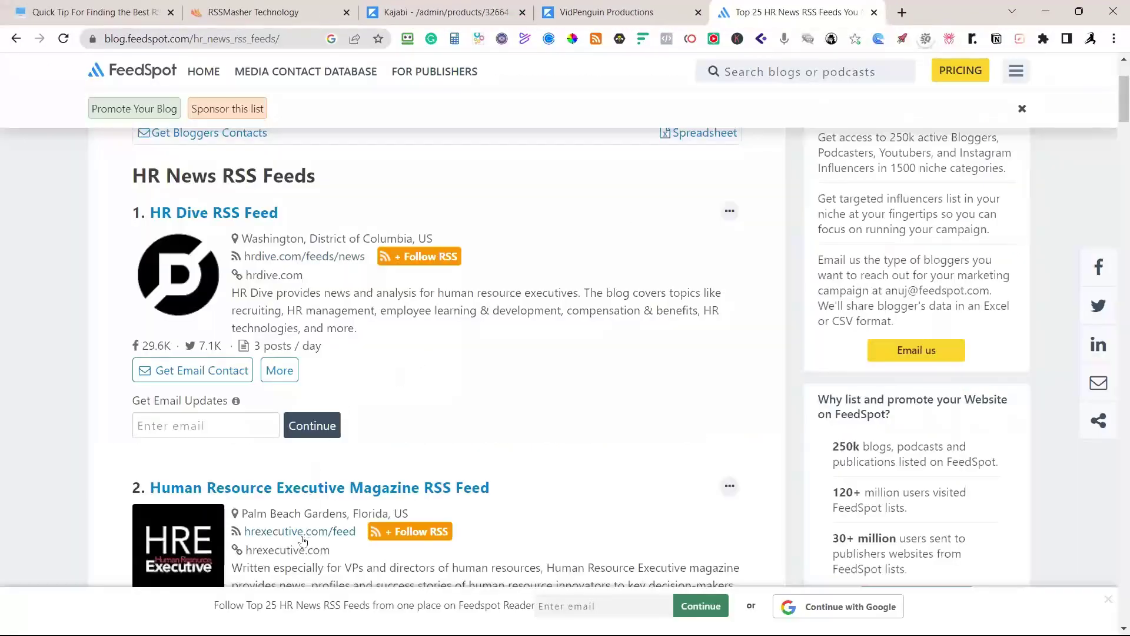
Step: Examine the item structure and content of the hrexecutive.com/feed source, return to the Feedspot list and dismiss the sign-in pop-up
click(300, 533)
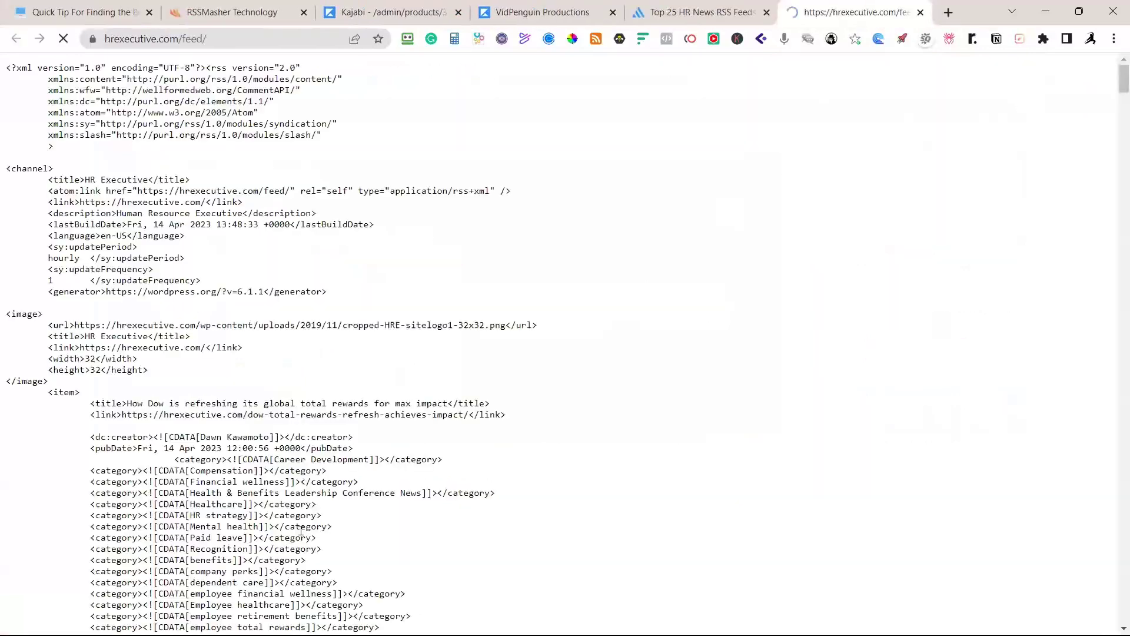
scroll(134, 226, down, 3)
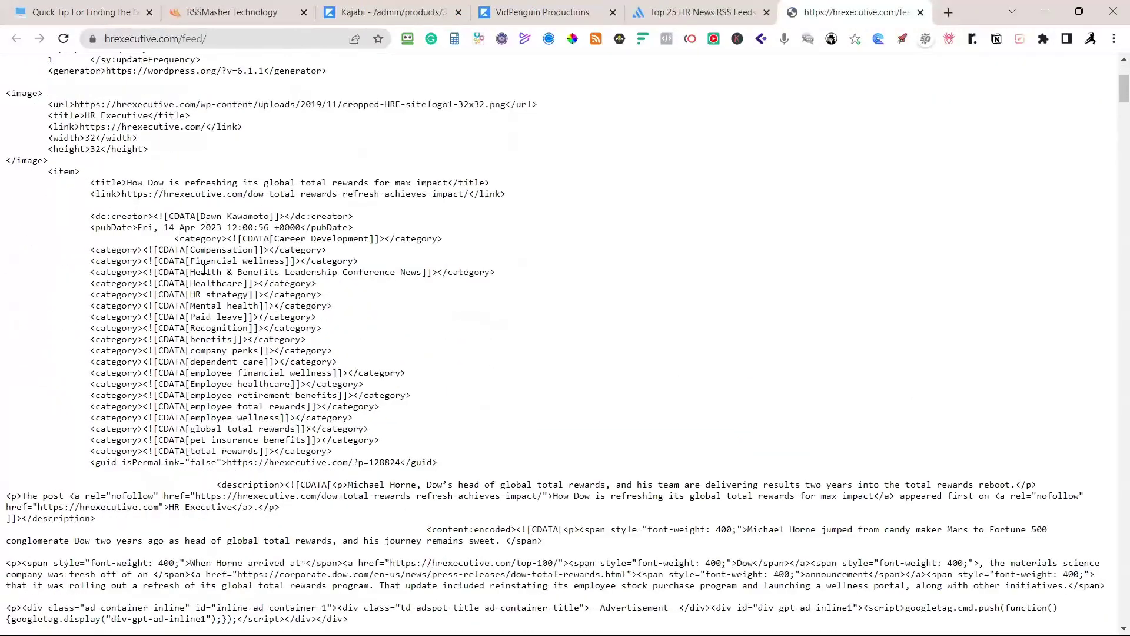
scroll(204, 269, down, 4)
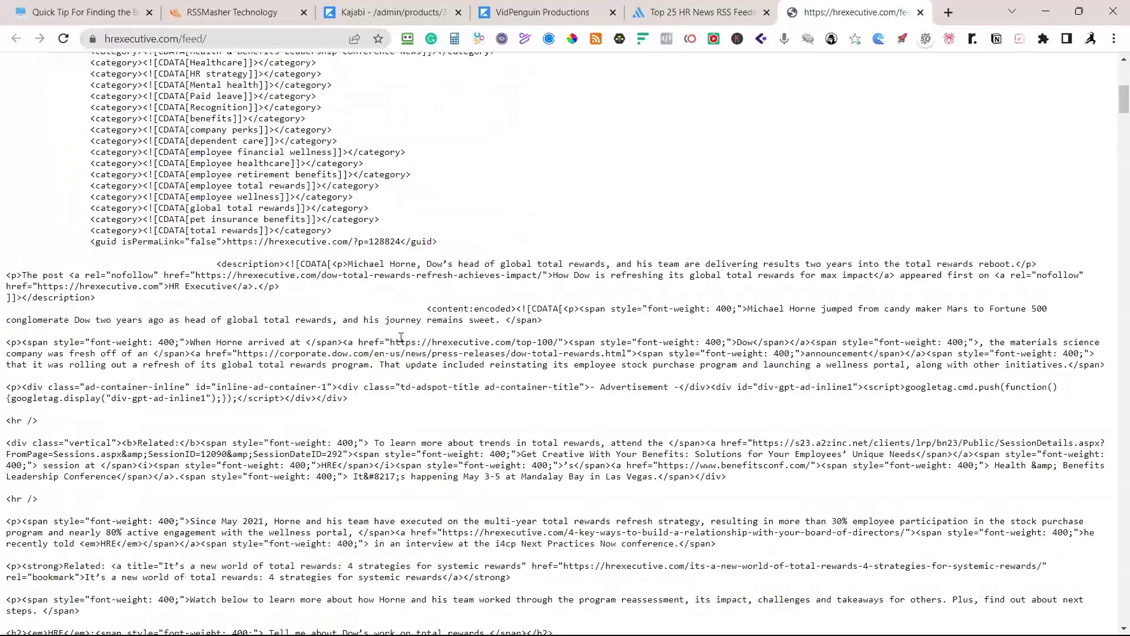
scroll(353, 421, down, 6)
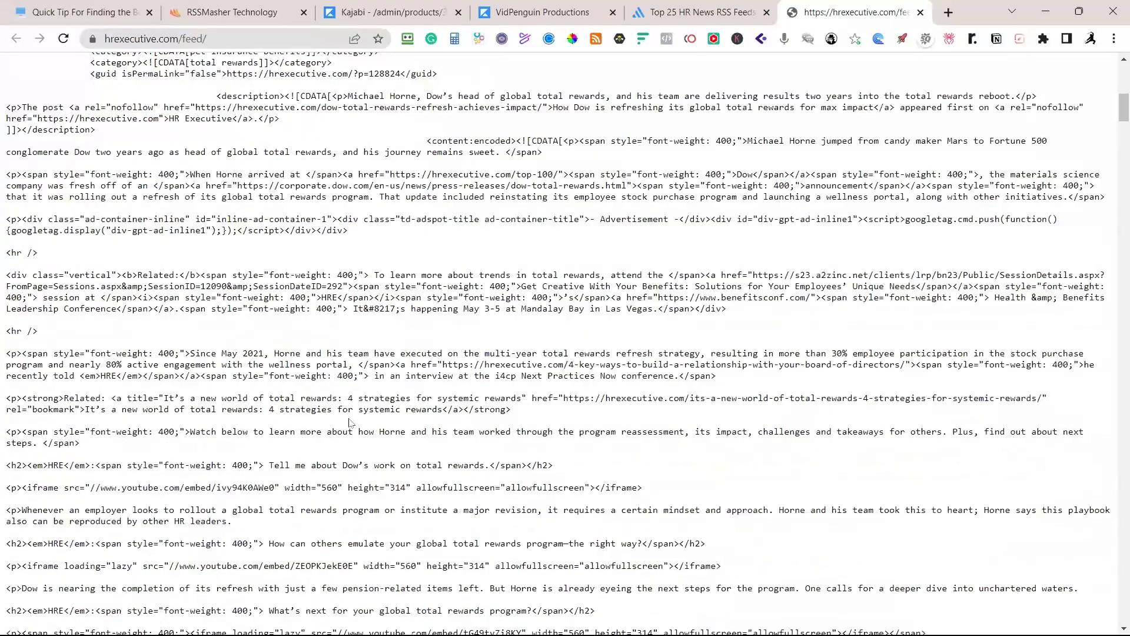
scroll(350, 419, down, 3)
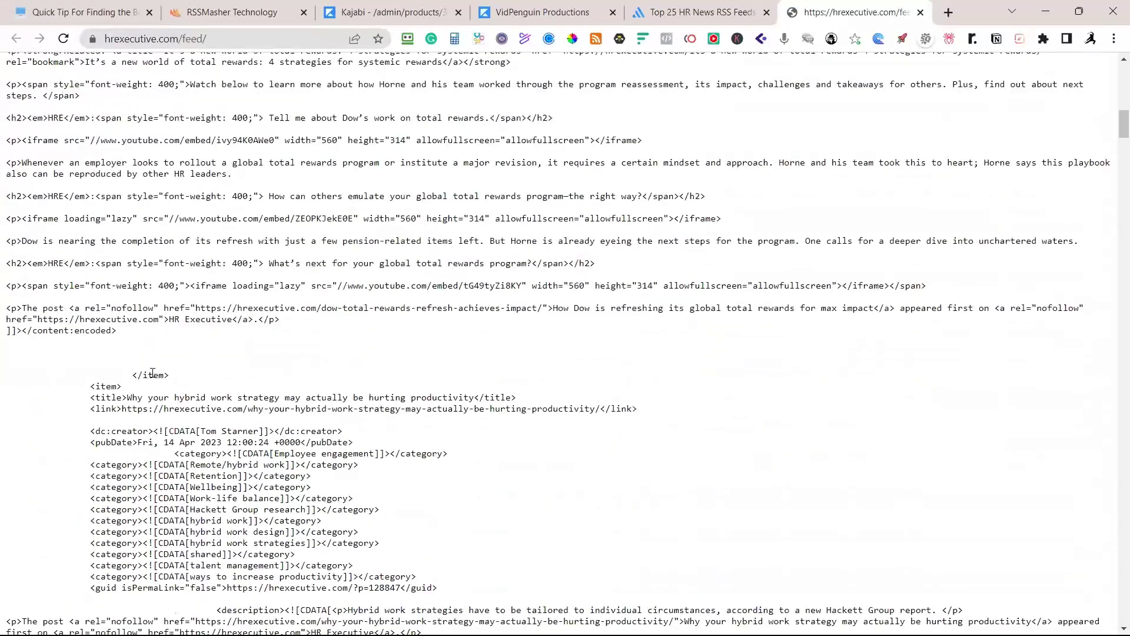
scroll(229, 380, up, 5)
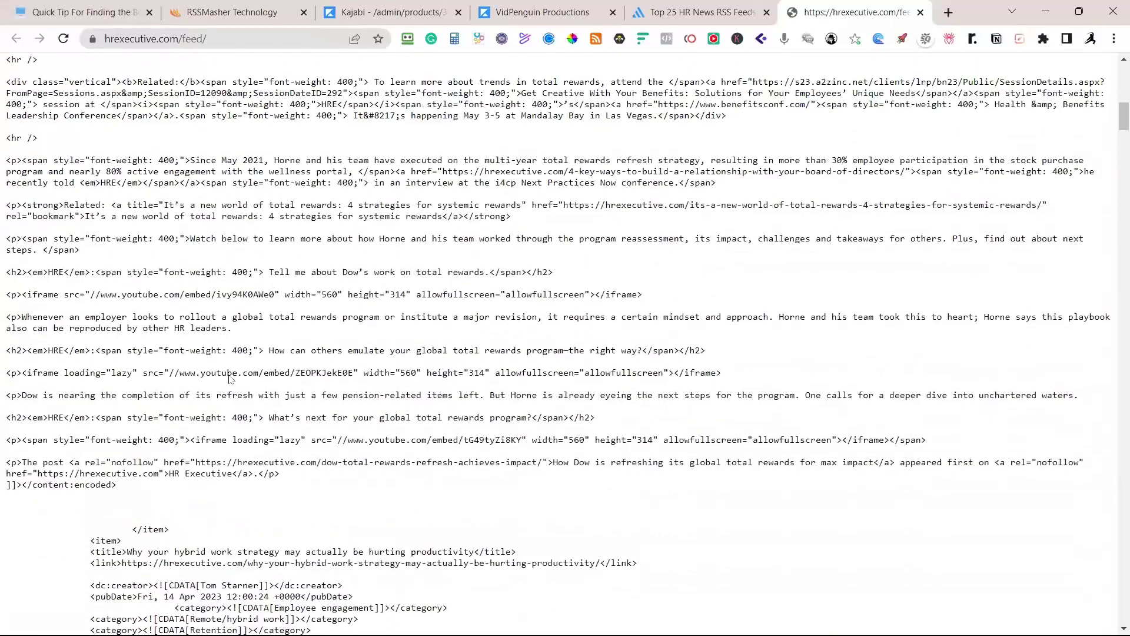
scroll(230, 380, up, 5)
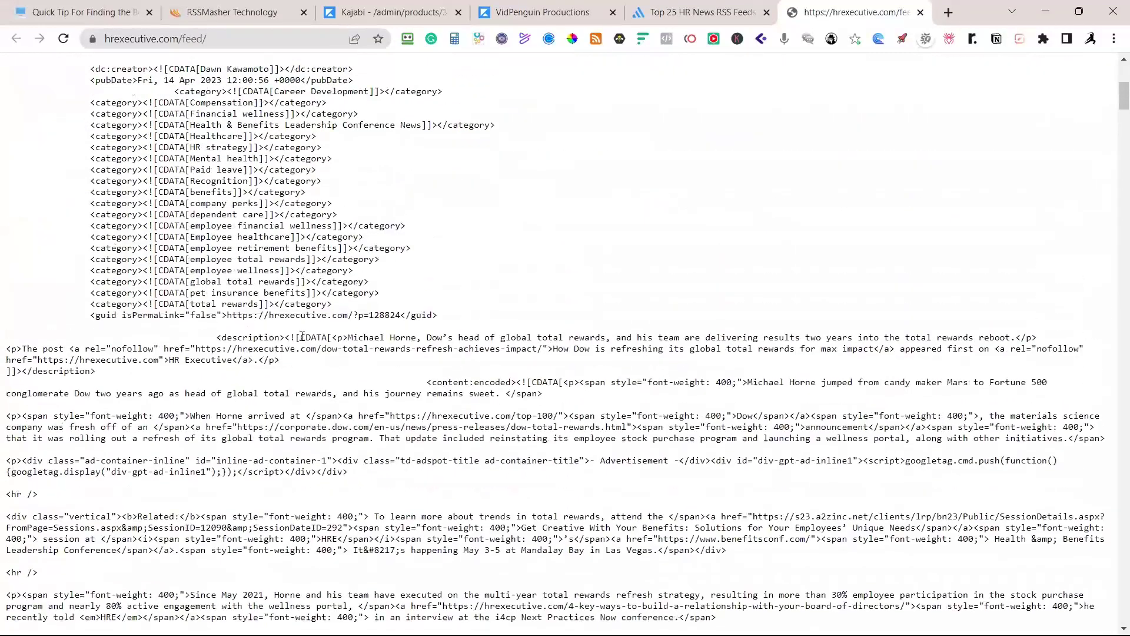
scroll(459, 392, down, 6)
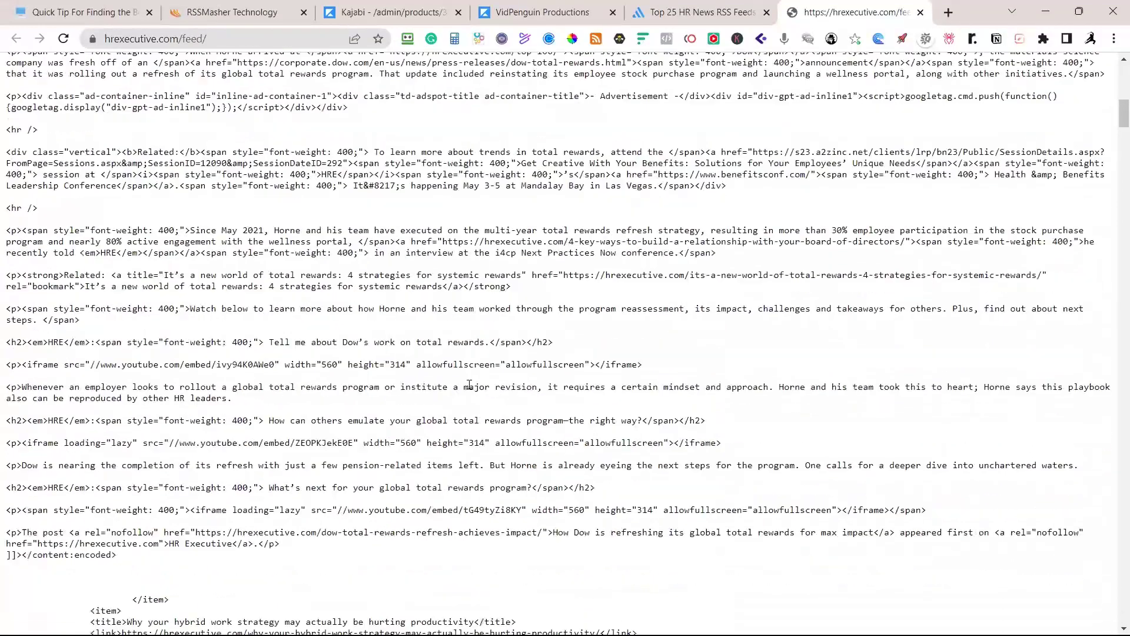
scroll(468, 383, up, 10)
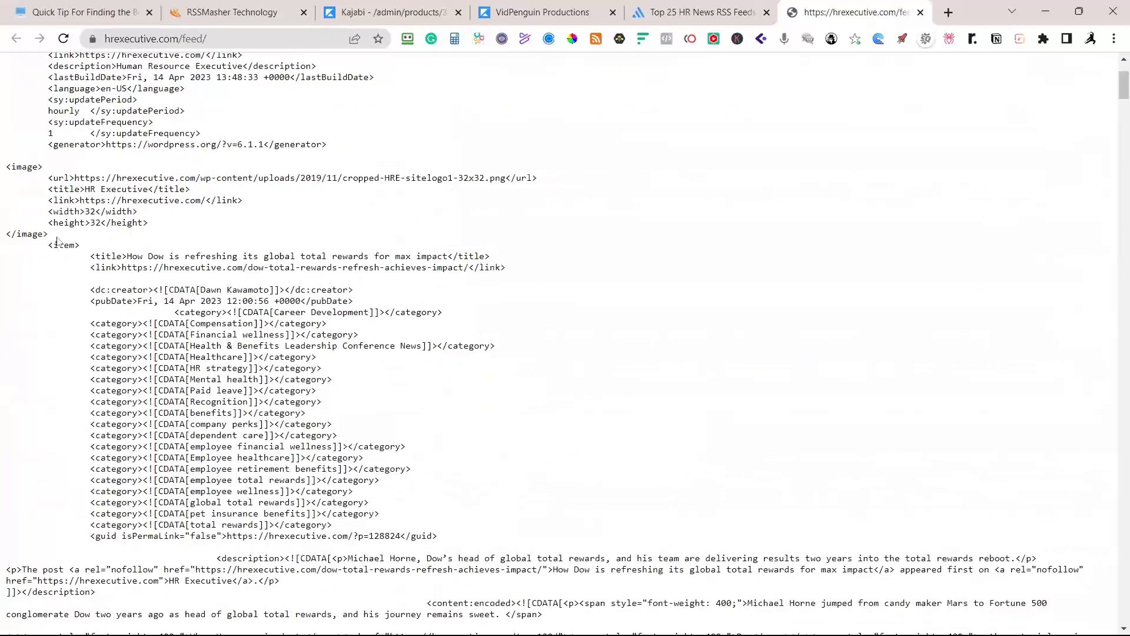
scroll(162, 346, up, 3)
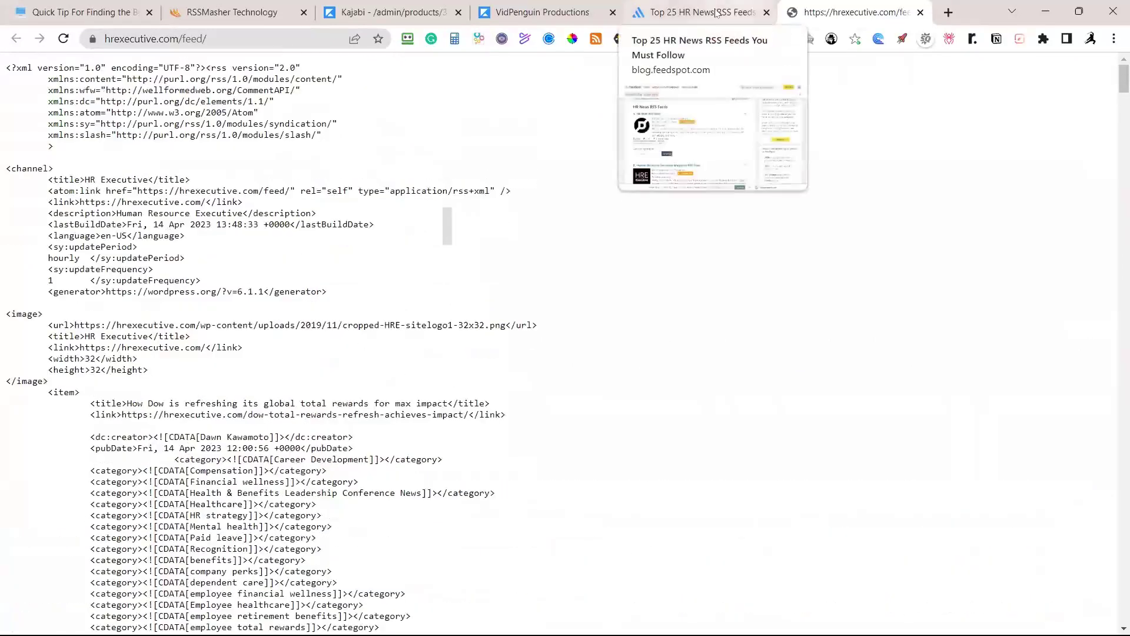
click(717, 13)
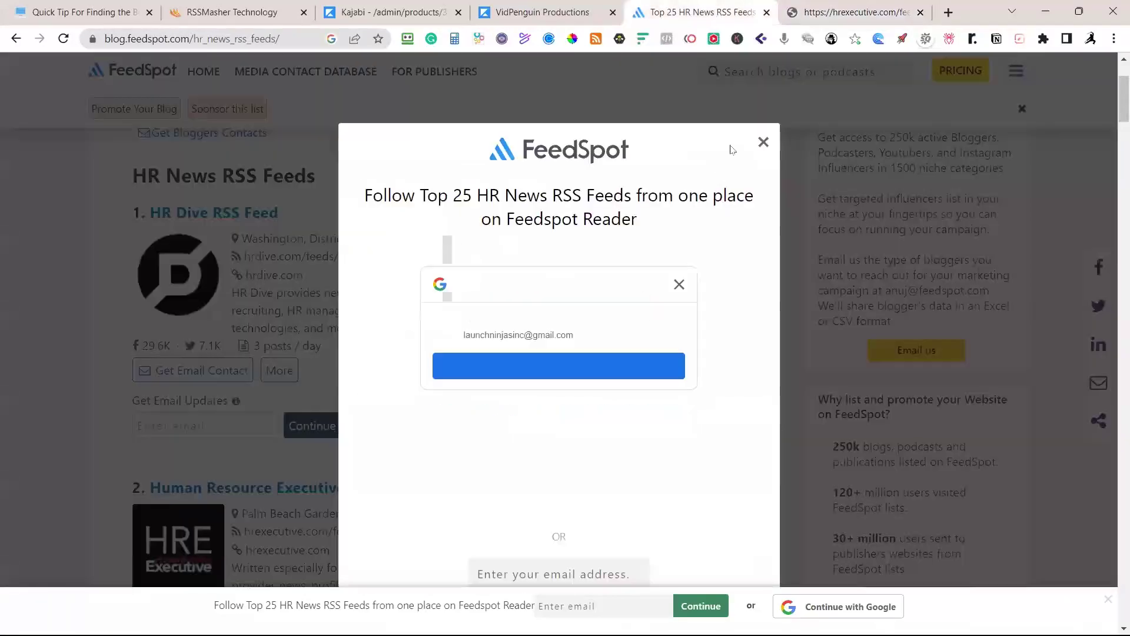
click(678, 284)
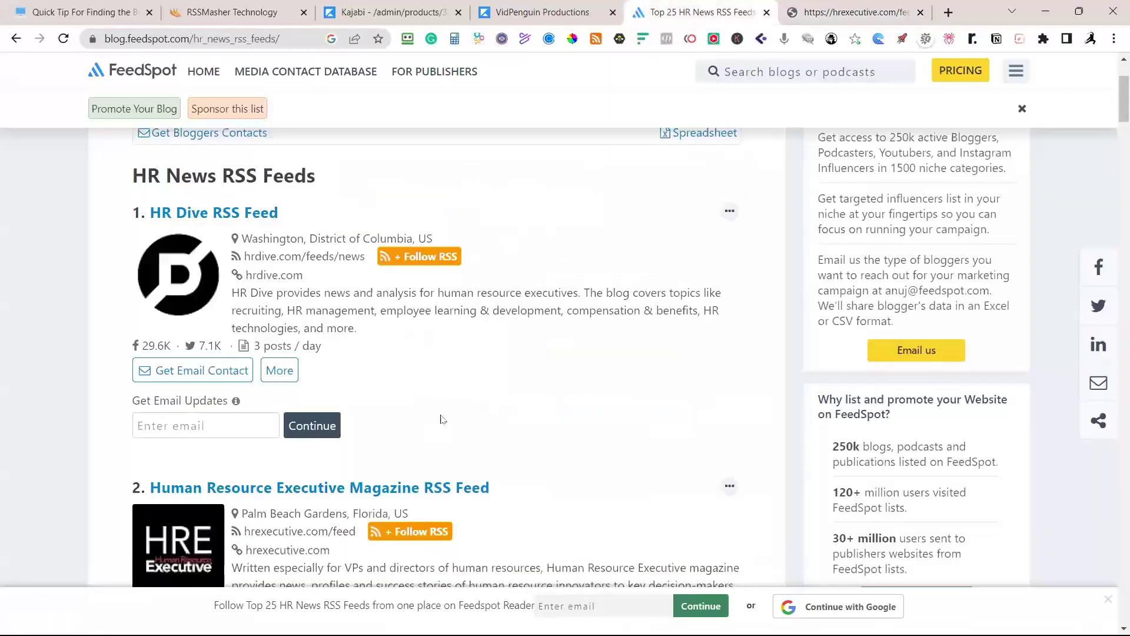
Step: Switch to RSSMasher and open the "Maintenance And Repair Skylights" mash for editing at its website feed settings
scroll(467, 502, down, 2)
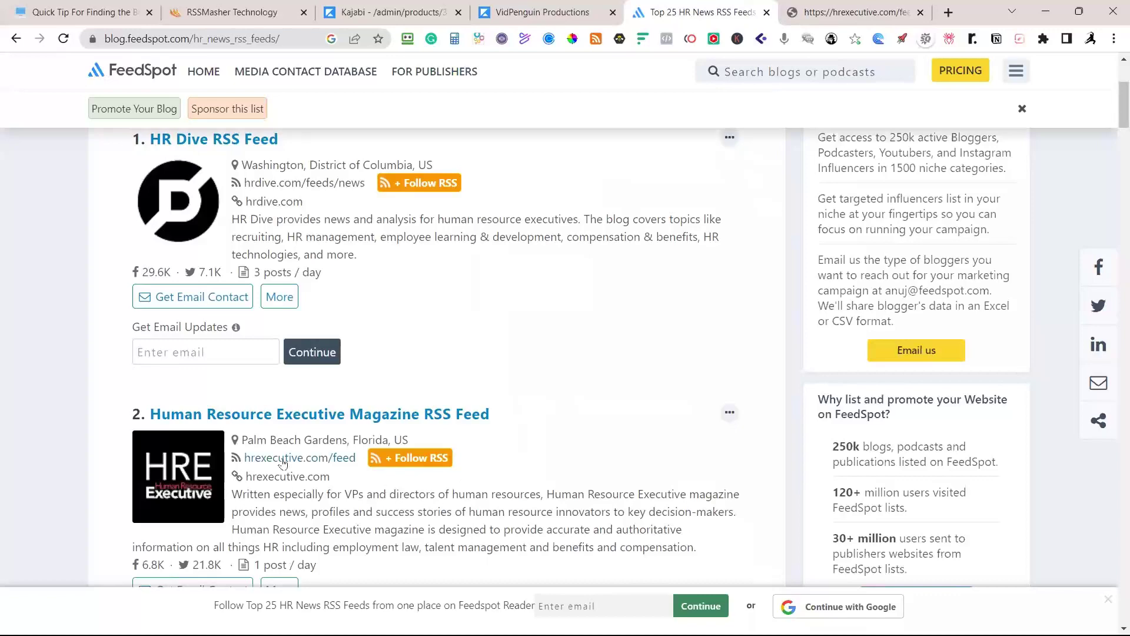
click(242, 13)
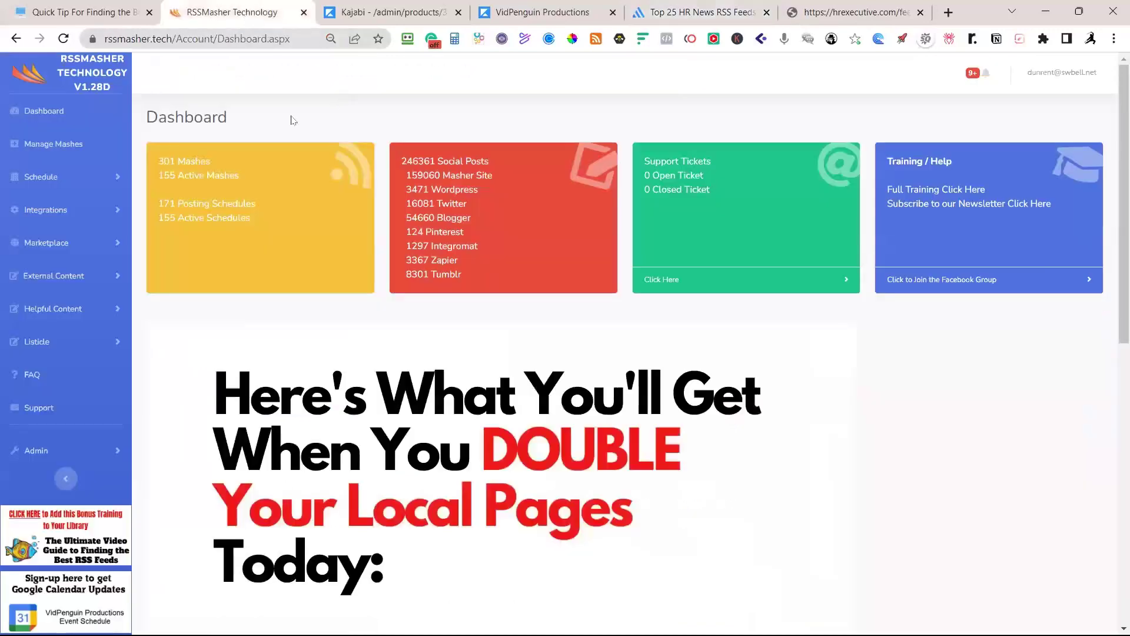
click(46, 146)
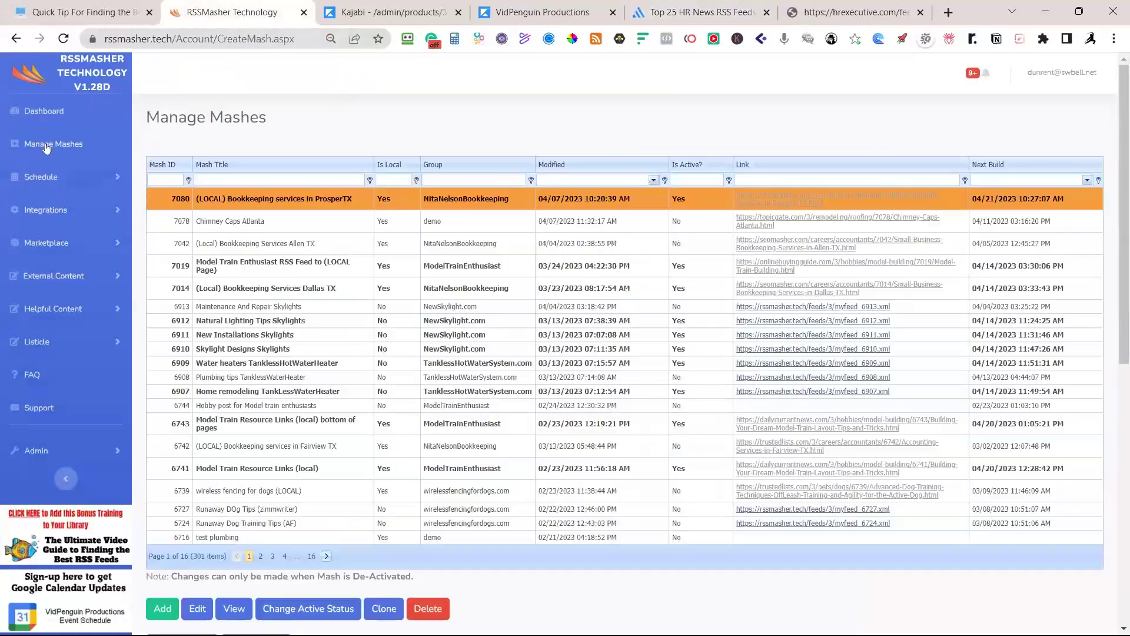
click(286, 307)
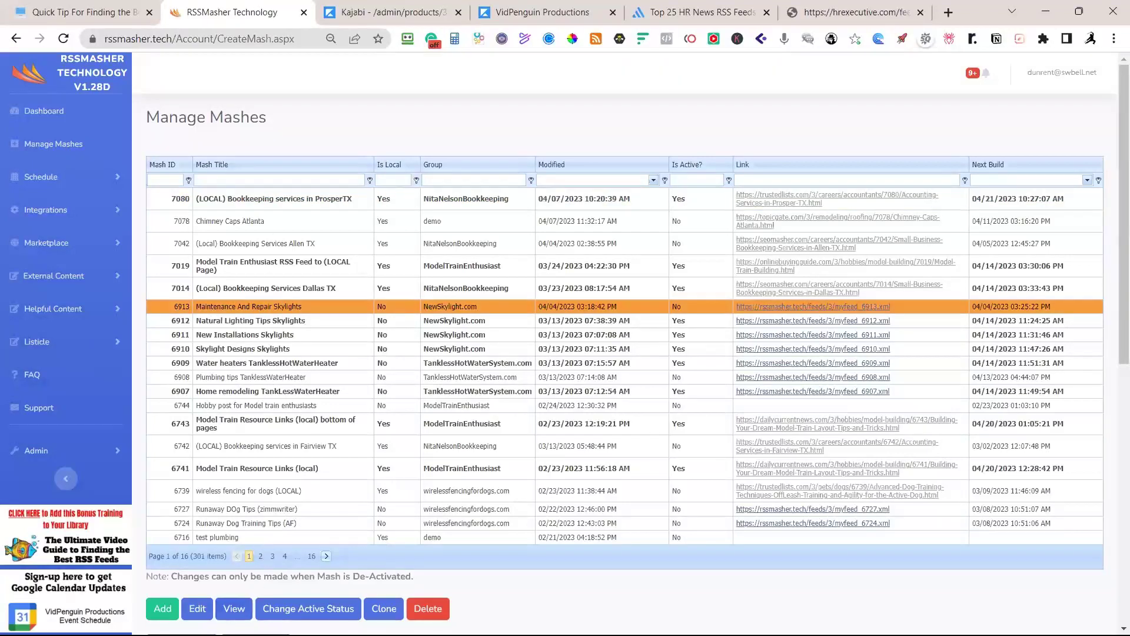
click(198, 609)
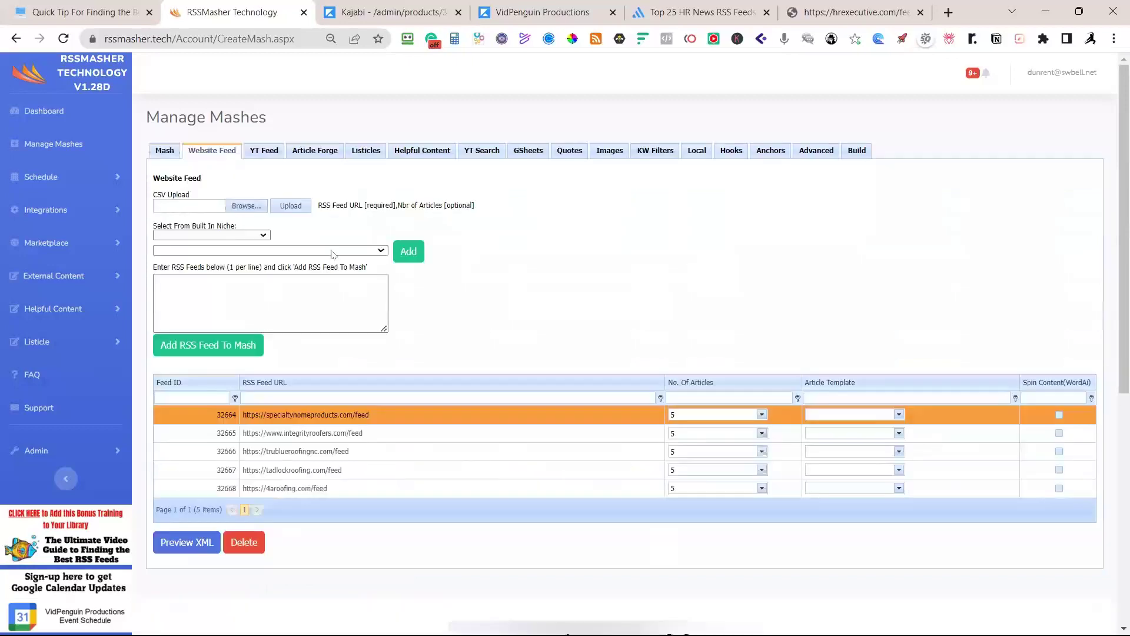
click(229, 287)
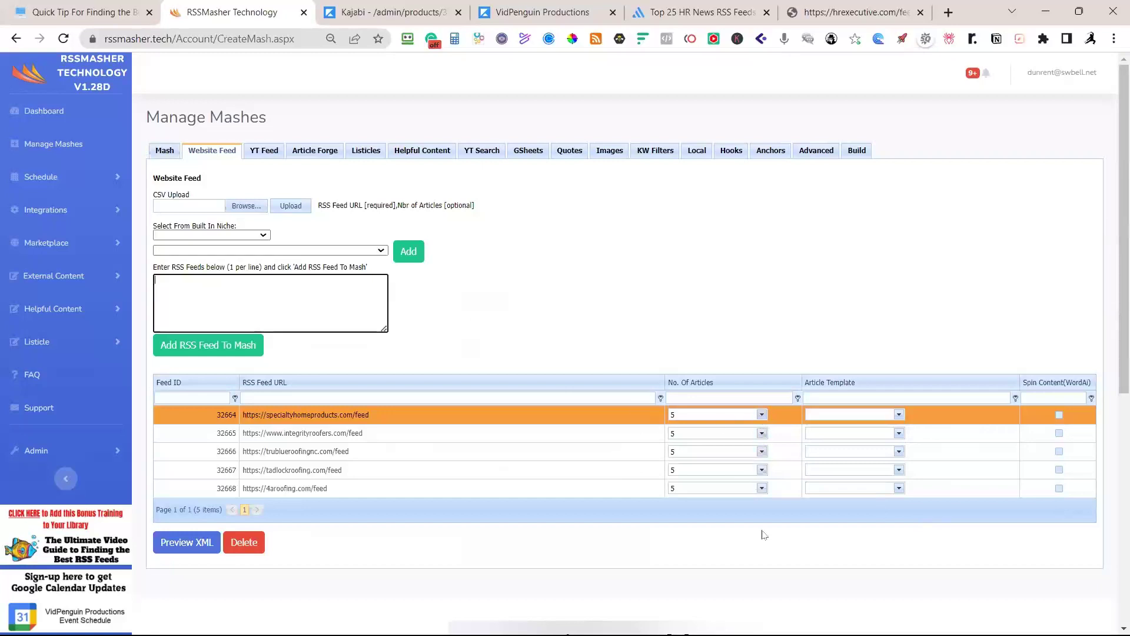
Step: Set the number of articles to Temp Off for all five existing website feeds in the mash
click(763, 415)
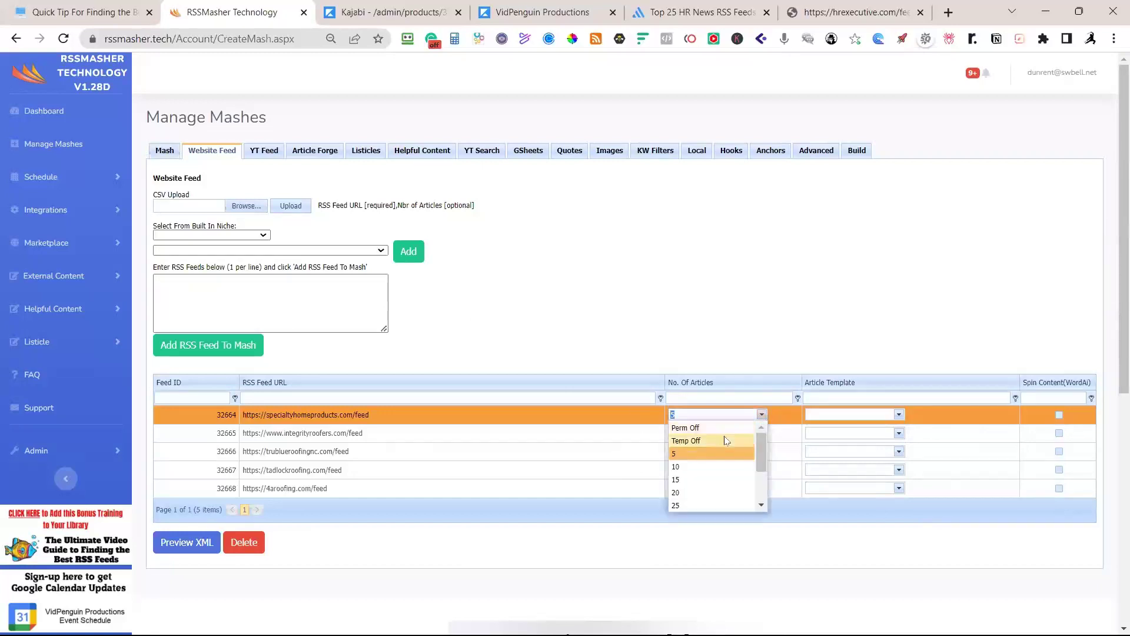
click(727, 442)
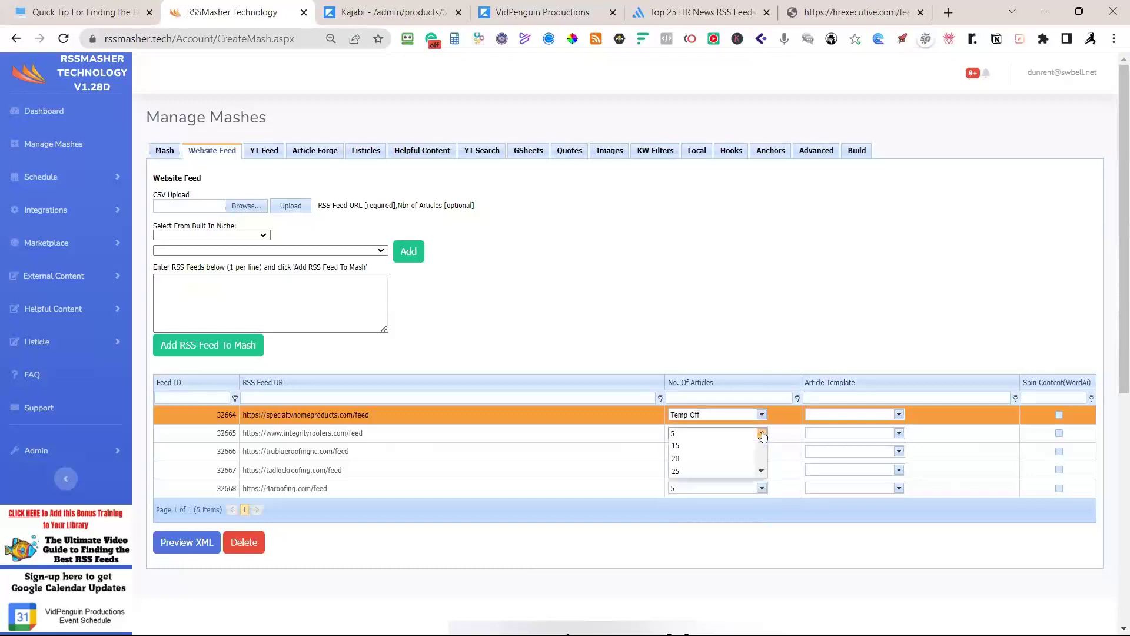
click(762, 433)
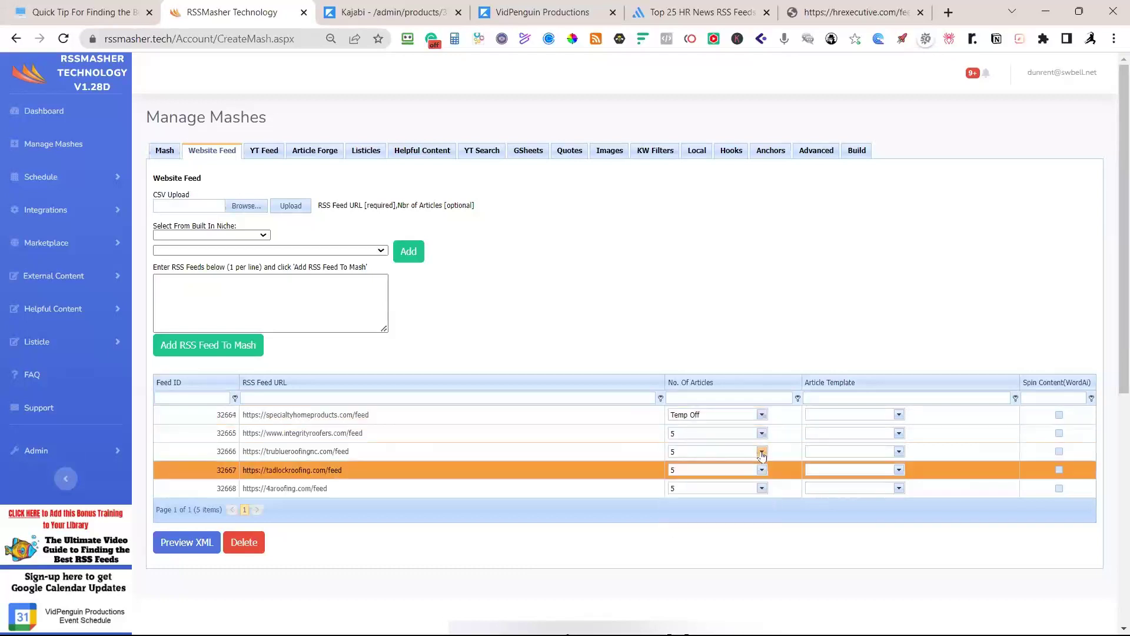
click(762, 452)
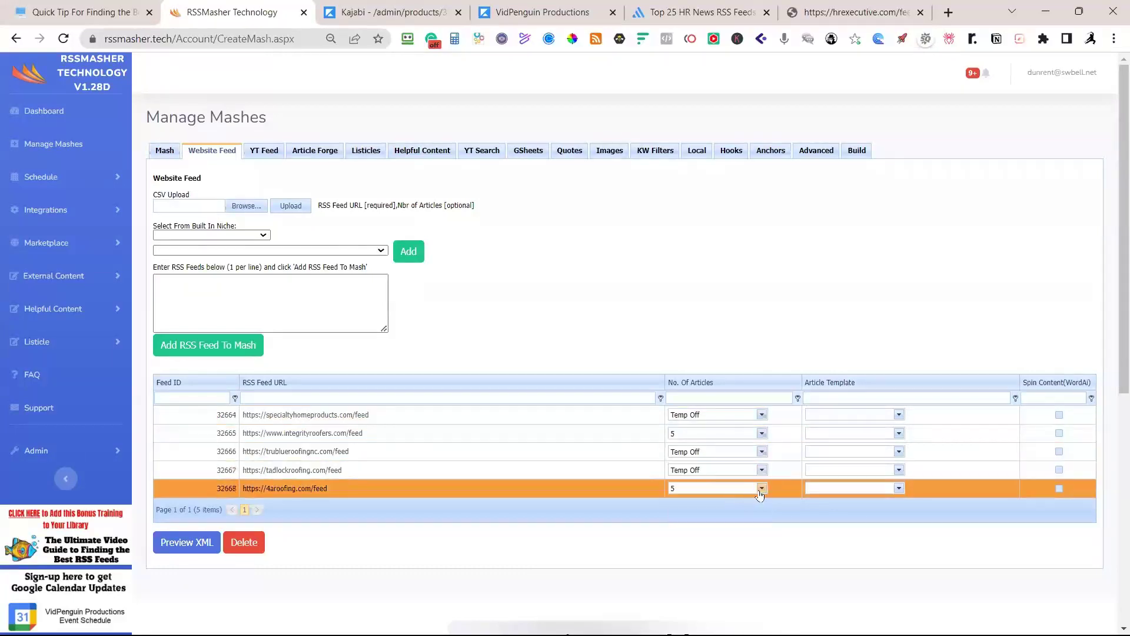
click(762, 488)
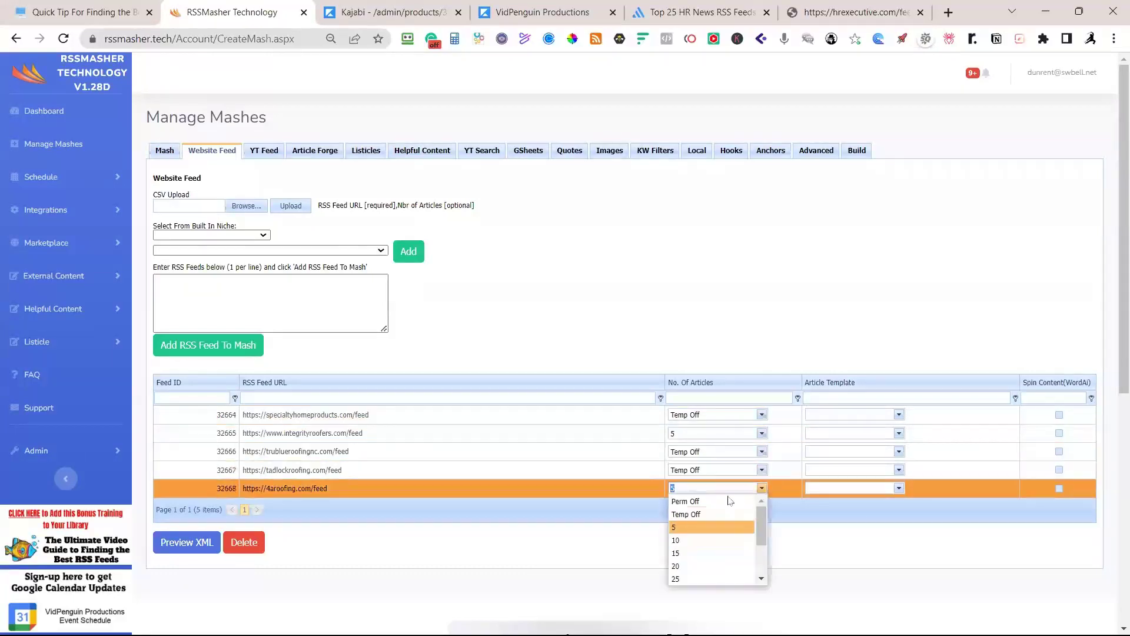
click(701, 514)
click(761, 433)
click(692, 469)
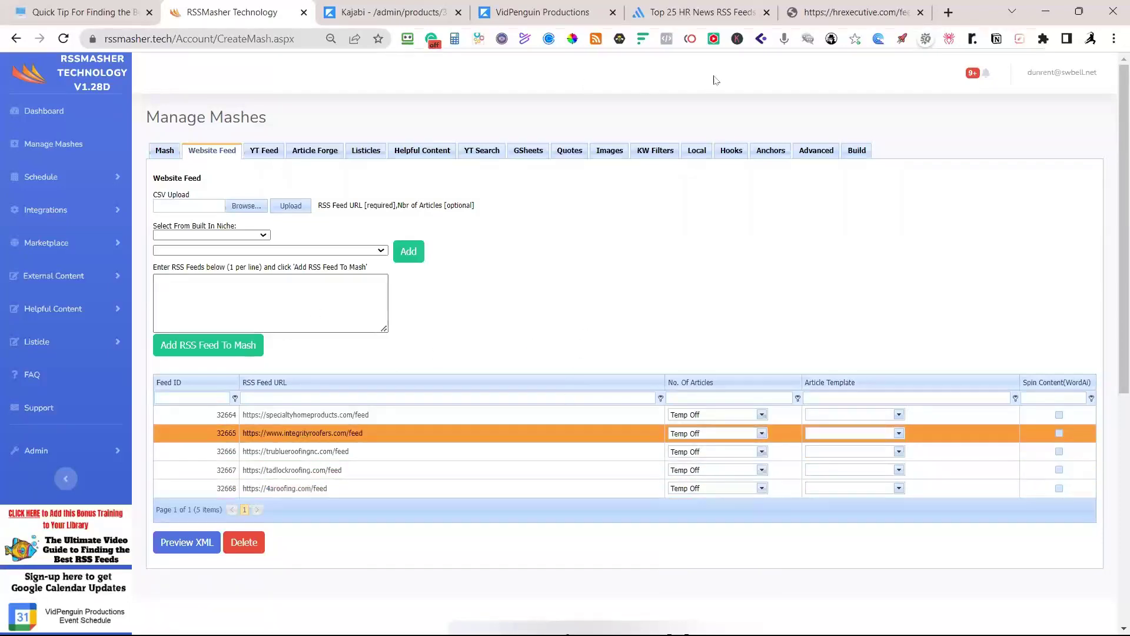
Step: Copy the hrexecutive.com/feed/ address from its browser tab and add it to the mash as a website RSS feed
click(823, 20)
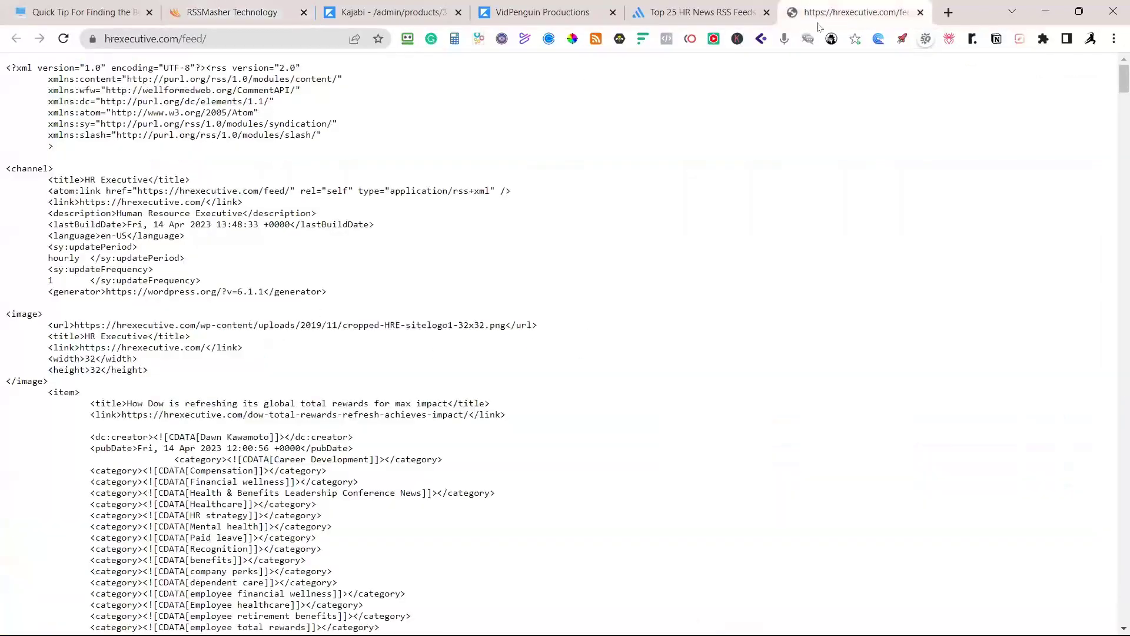
click(277, 32)
key(ctrl+c)
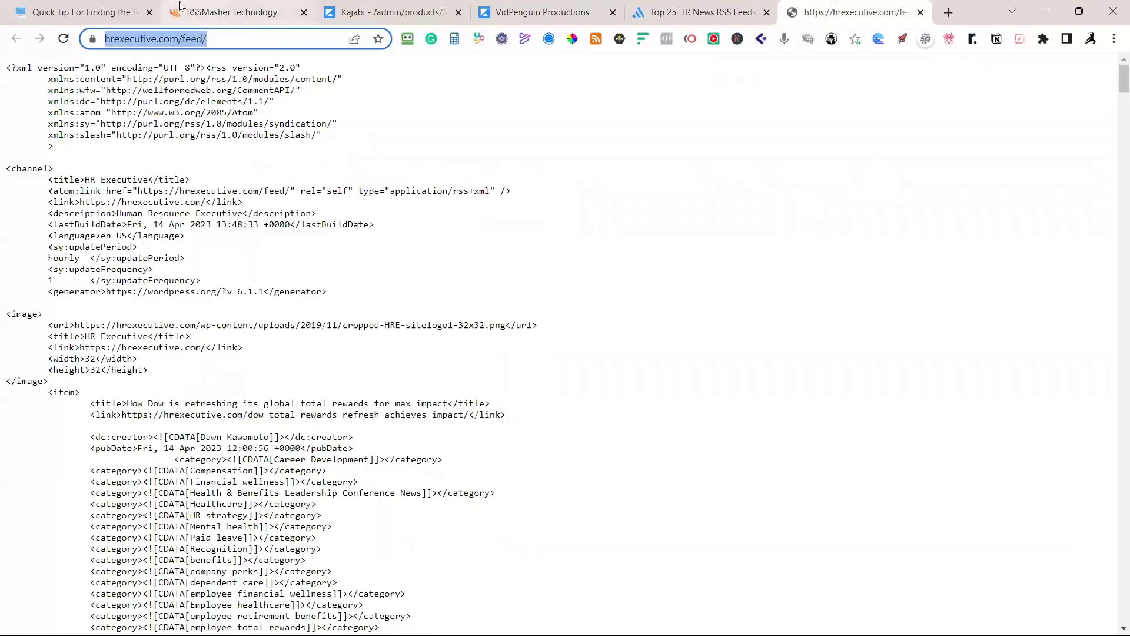
click(232, 12)
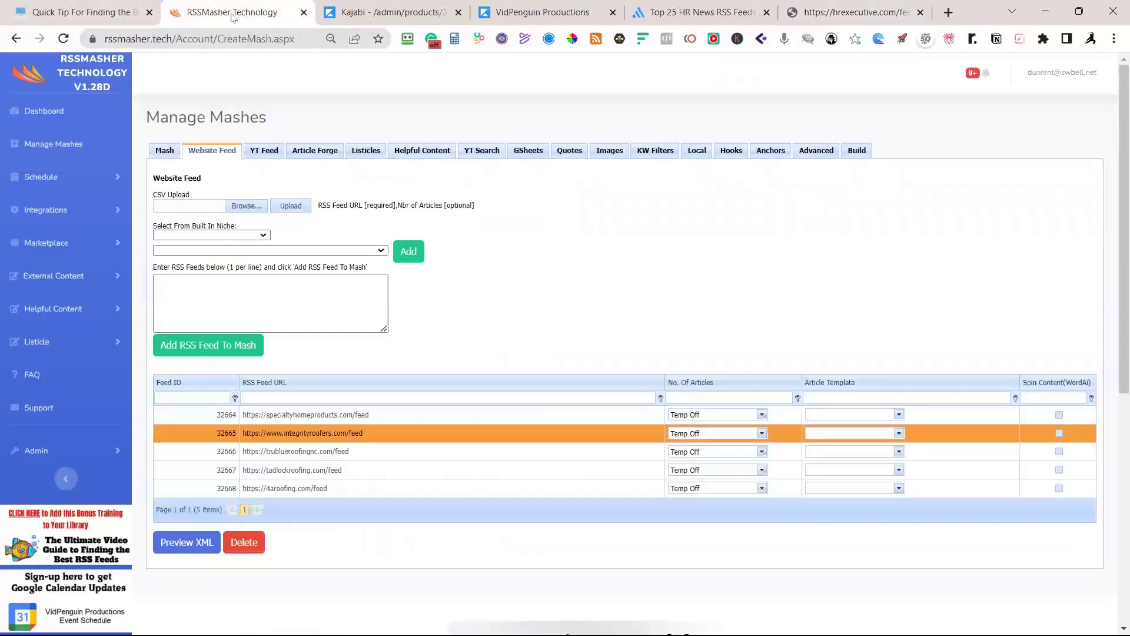
click(333, 299)
key(ctrl+v)
click(243, 346)
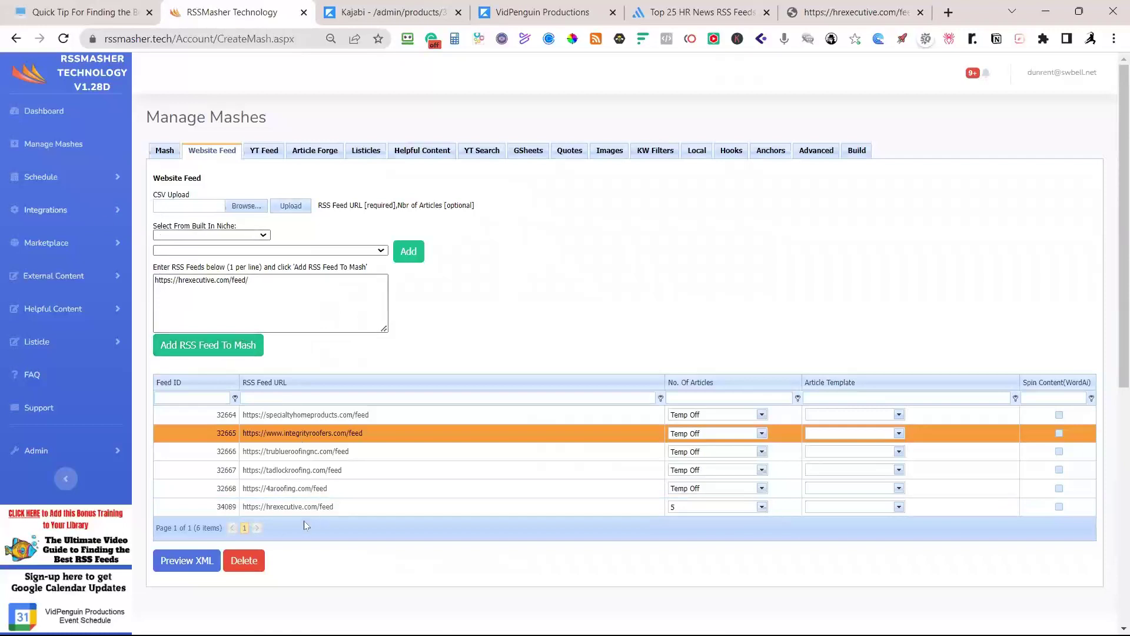
Step: Build the mash for testing and open its web preview
click(856, 154)
click(170, 226)
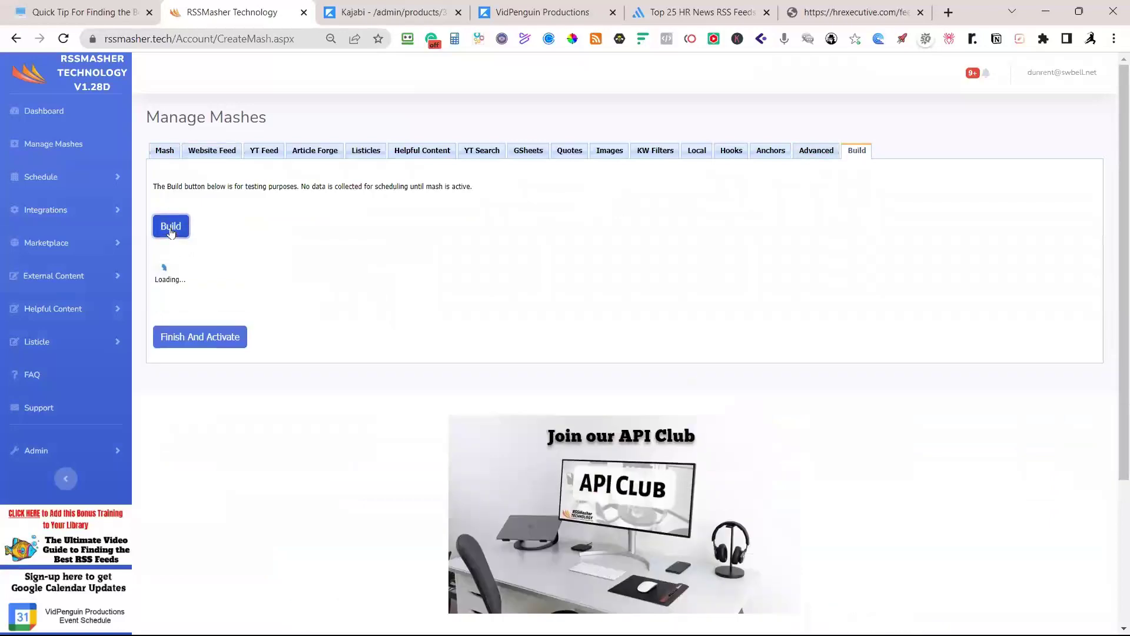
click(201, 278)
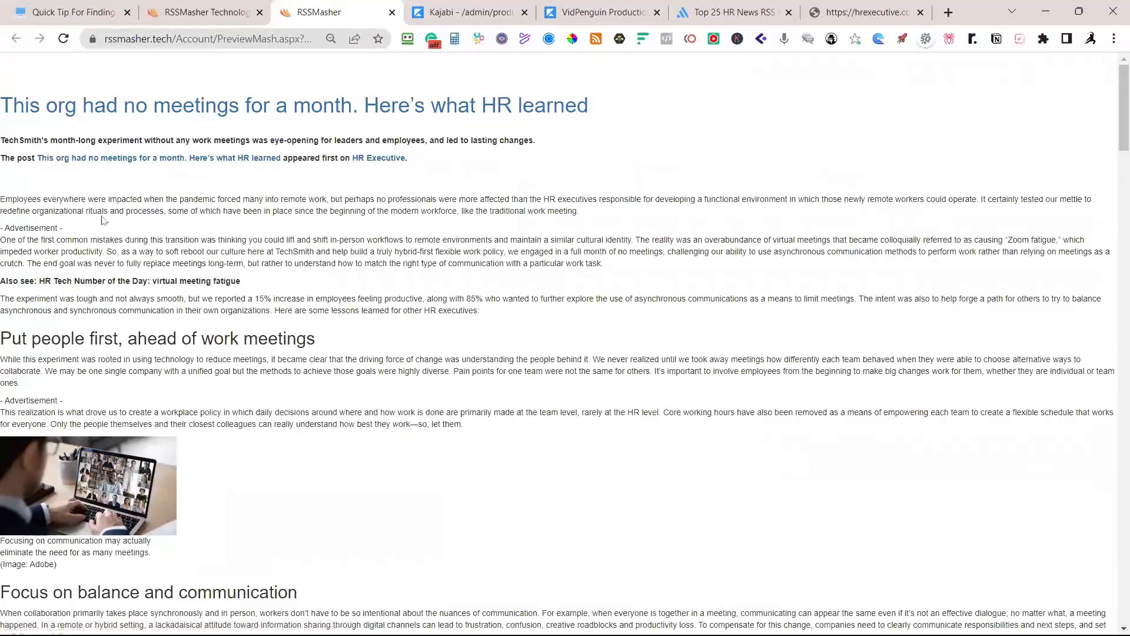
Step: Examine the web preview from the HR article through the citation, related links and FAQ, and return to its beginning
scroll(108, 187, down, 1)
scroll(108, 187, down, 4)
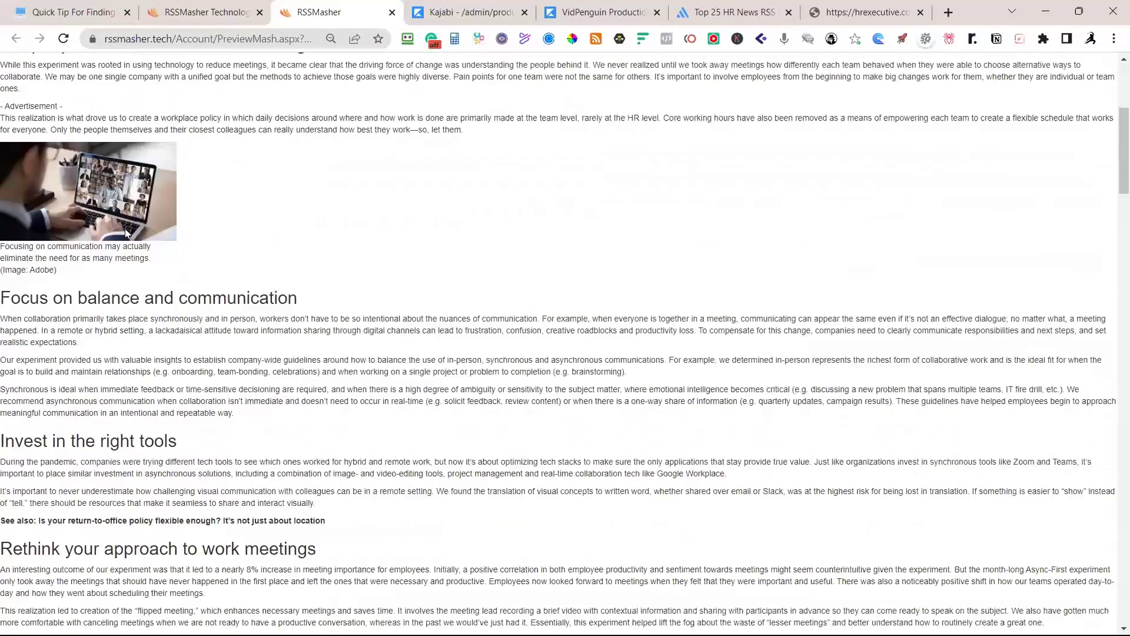
scroll(116, 199, down, 12)
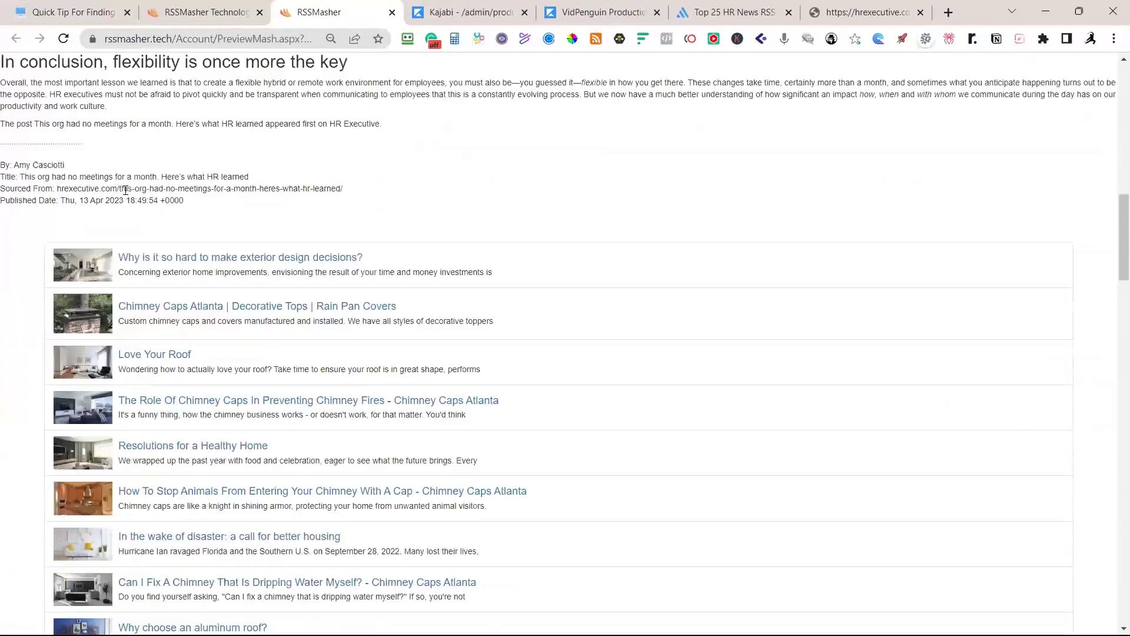
scroll(125, 190, down, 16)
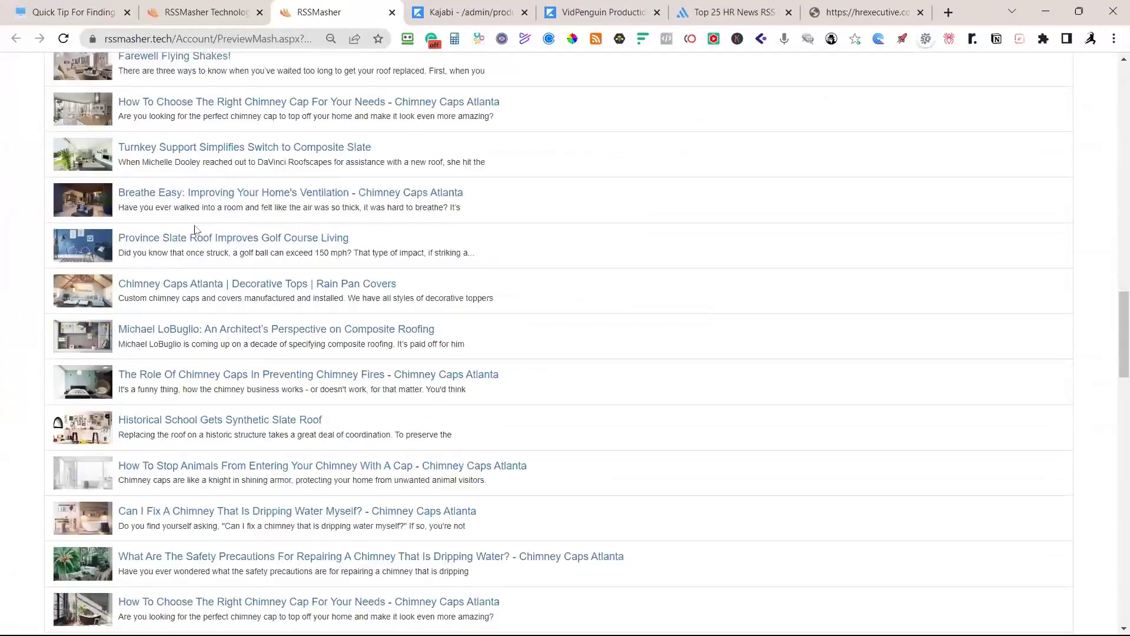
scroll(195, 230, up, 3)
scroll(194, 230, down, 10)
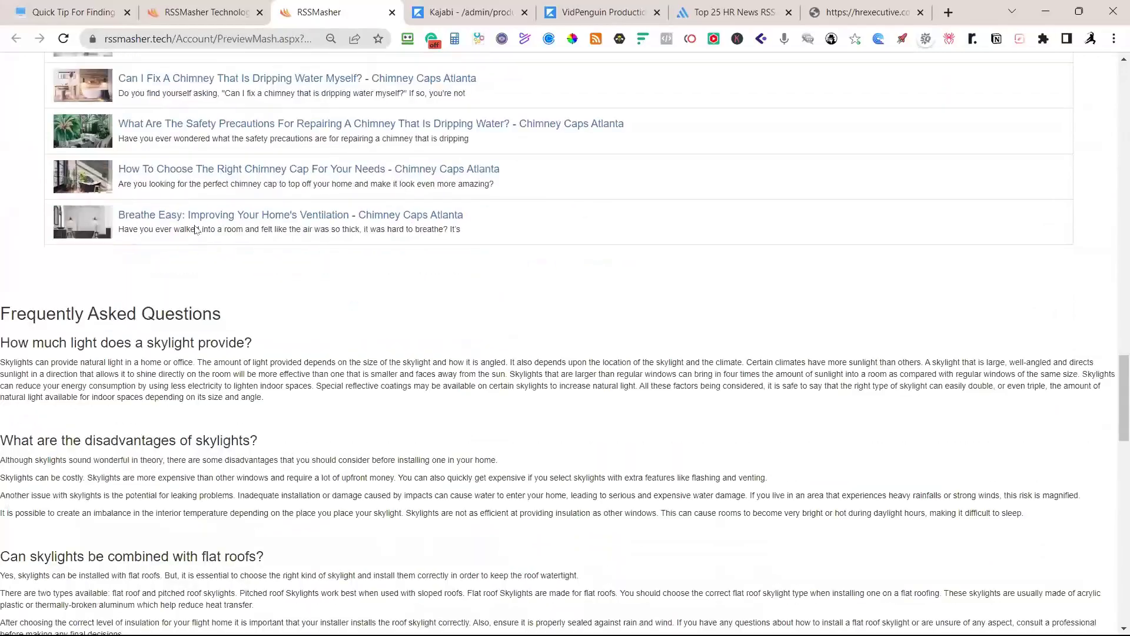
scroll(195, 229, down, 8)
scroll(195, 229, up, 6)
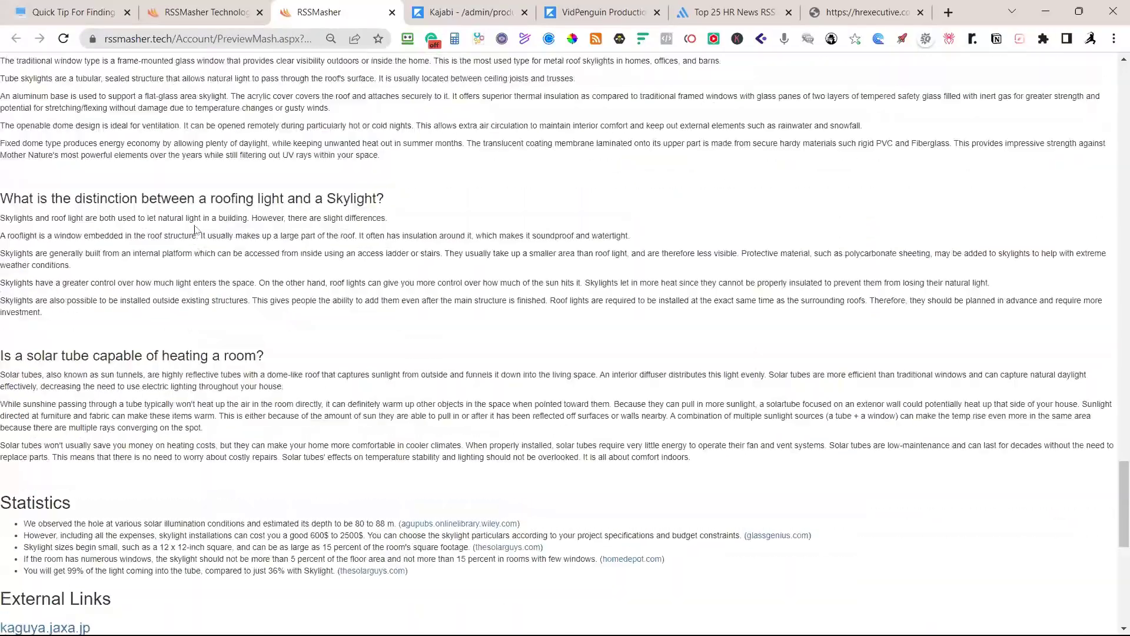
scroll(195, 230, up, 20)
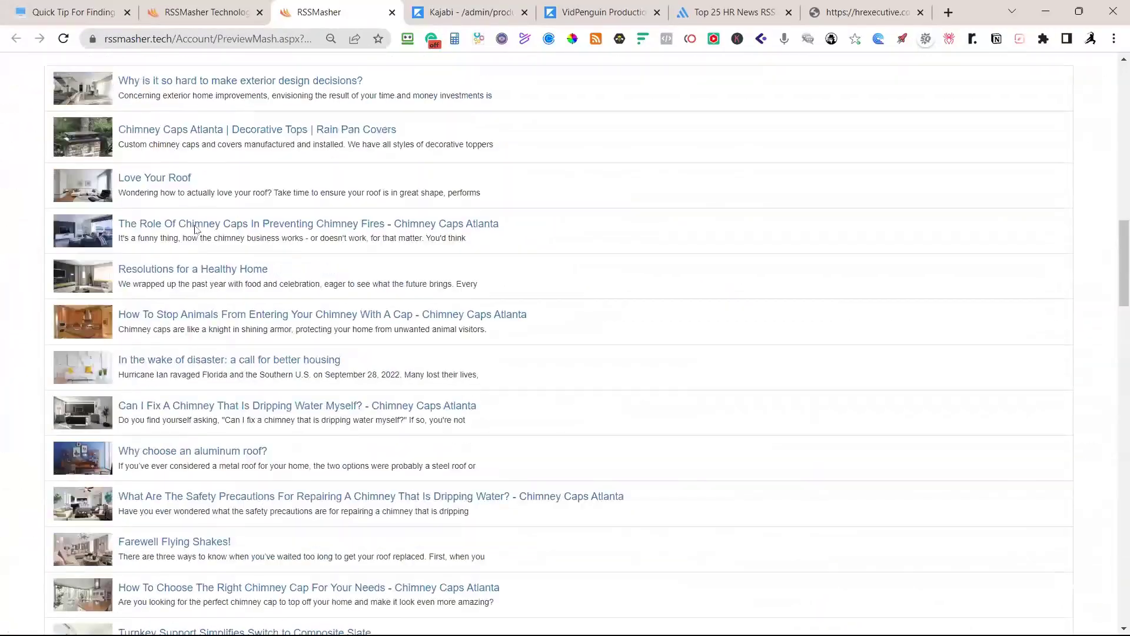
scroll(195, 230, up, 14)
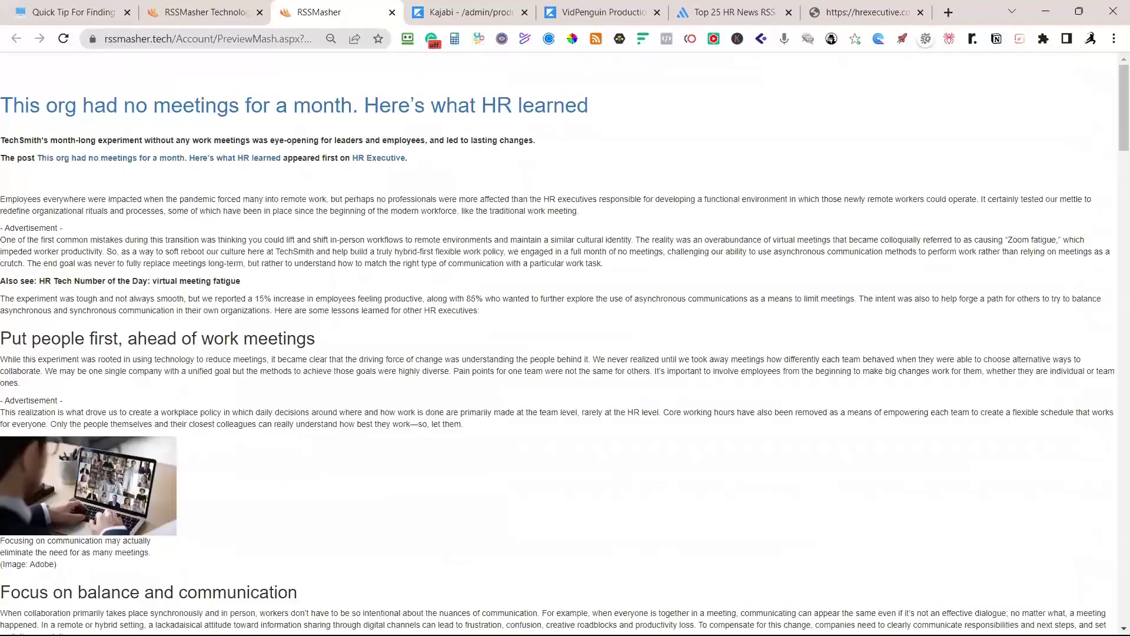
Step: Return to the mash editor and review its website feeds and the tokens in the Money Hook Before and After content
click(230, 13)
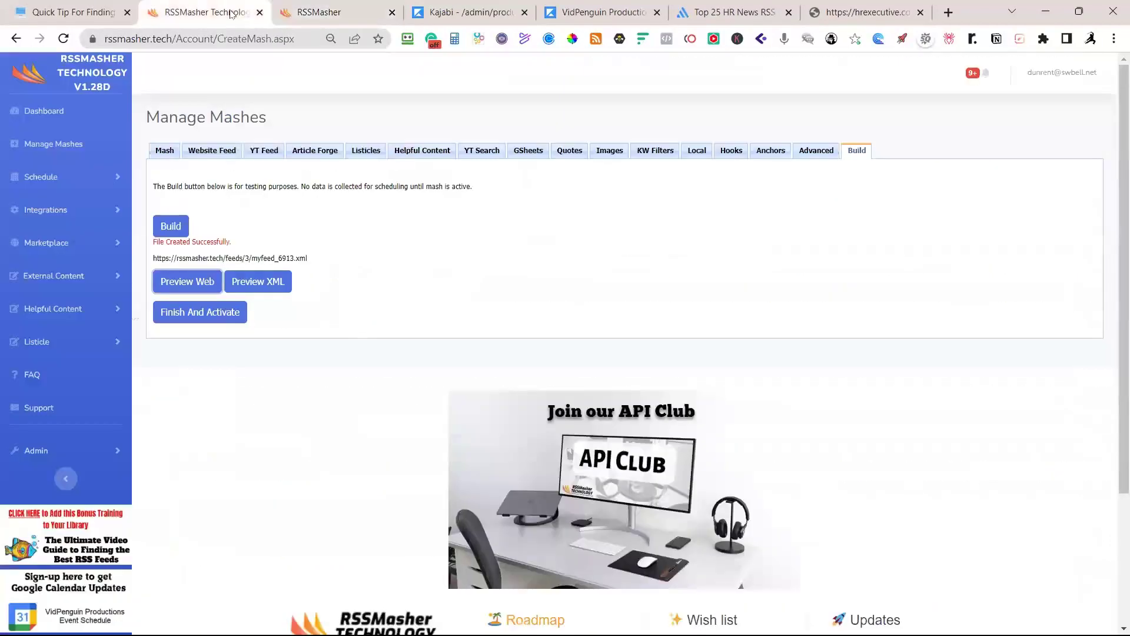
click(217, 151)
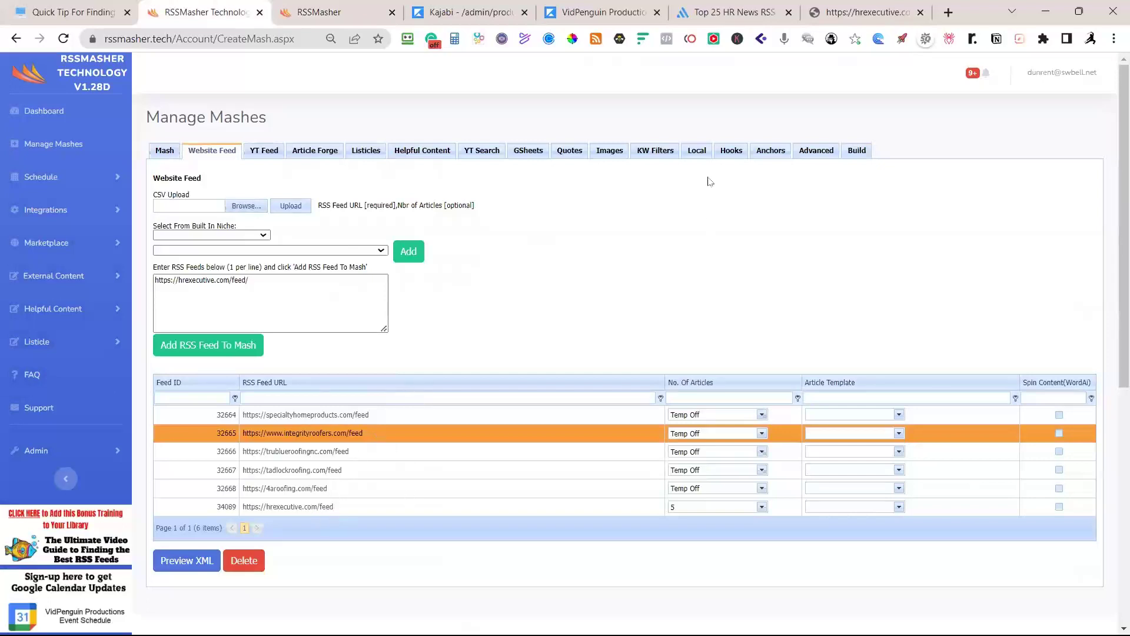
click(739, 154)
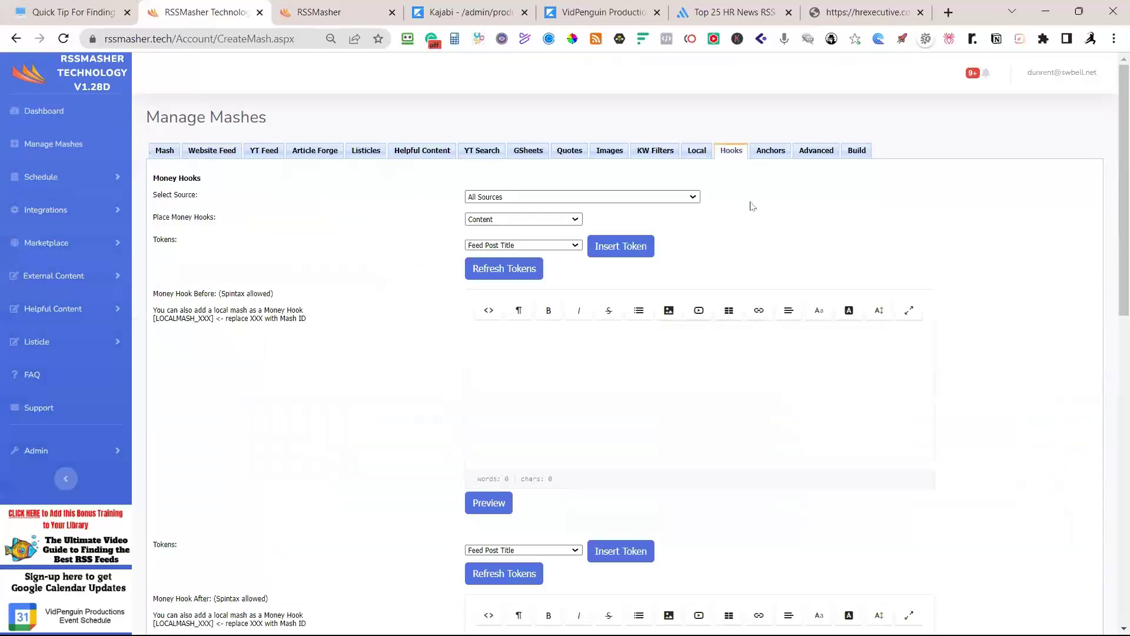
scroll(759, 201, down, 3)
scroll(823, 218, down, 3)
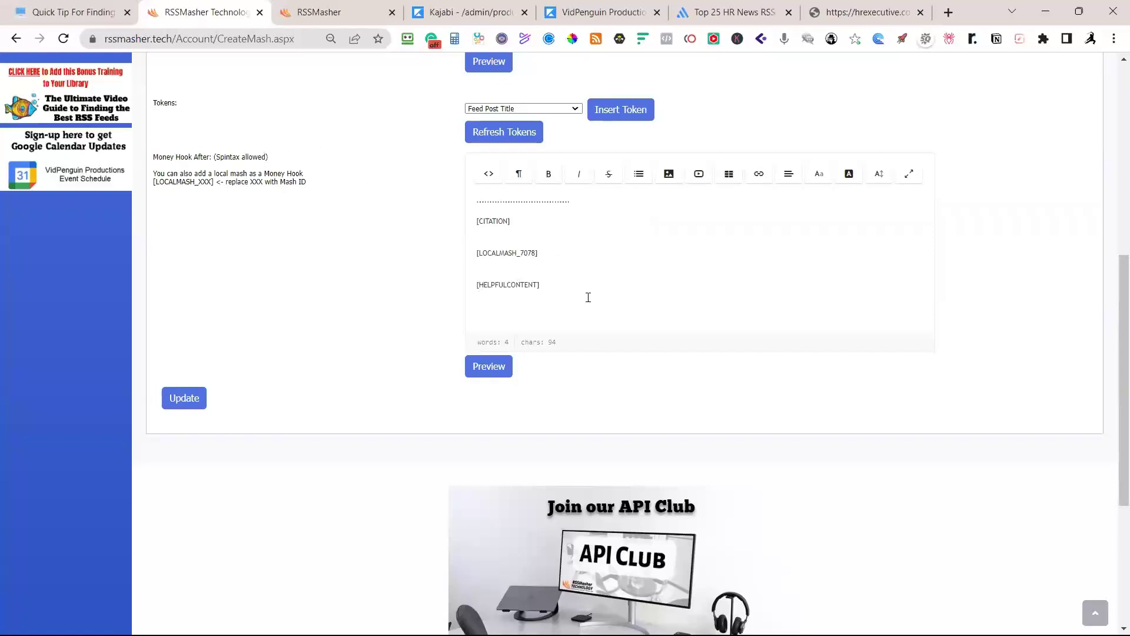
scroll(593, 286, up, 4)
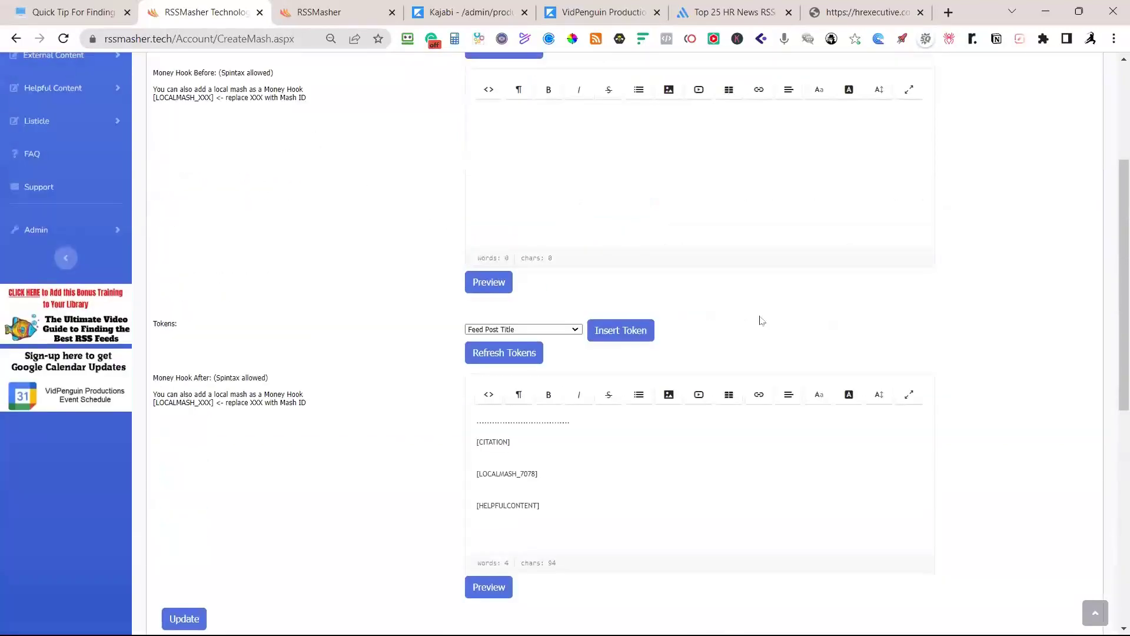
scroll(752, 321, up, 4)
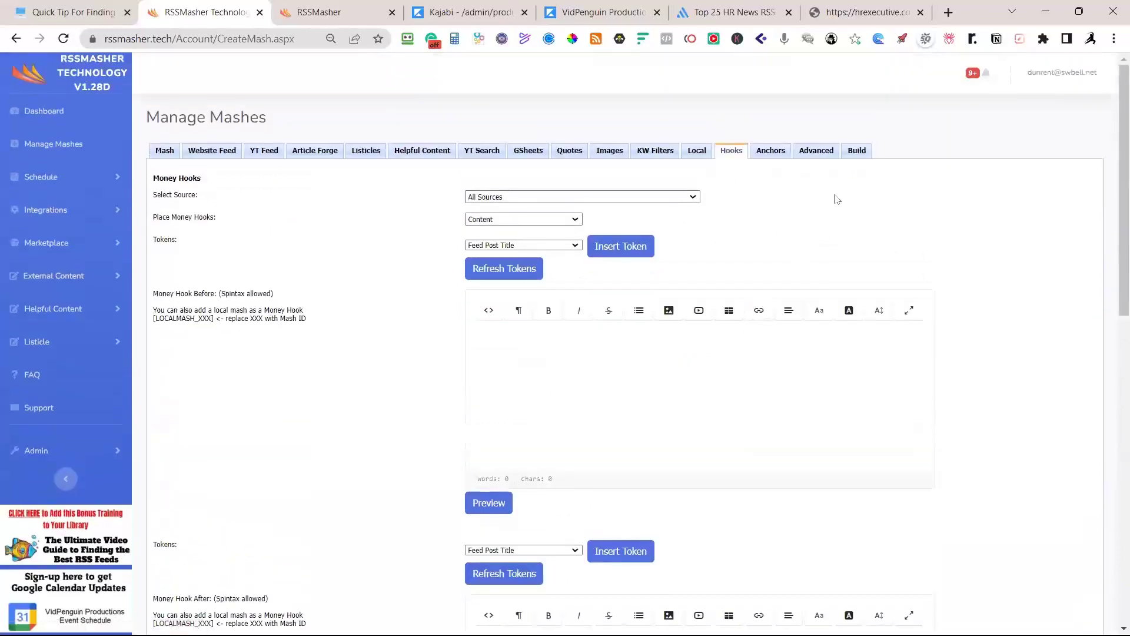
Step: Review the web preview again, from the HR article through the citation and related links to the skylight FAQ
click(322, 12)
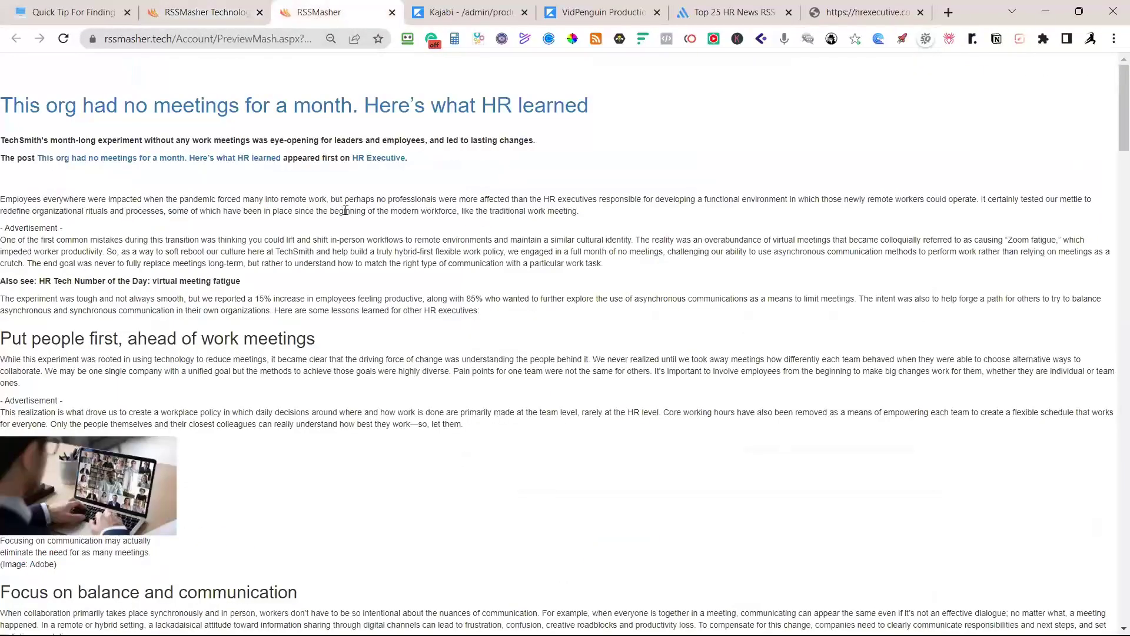
scroll(461, 174, down, 6)
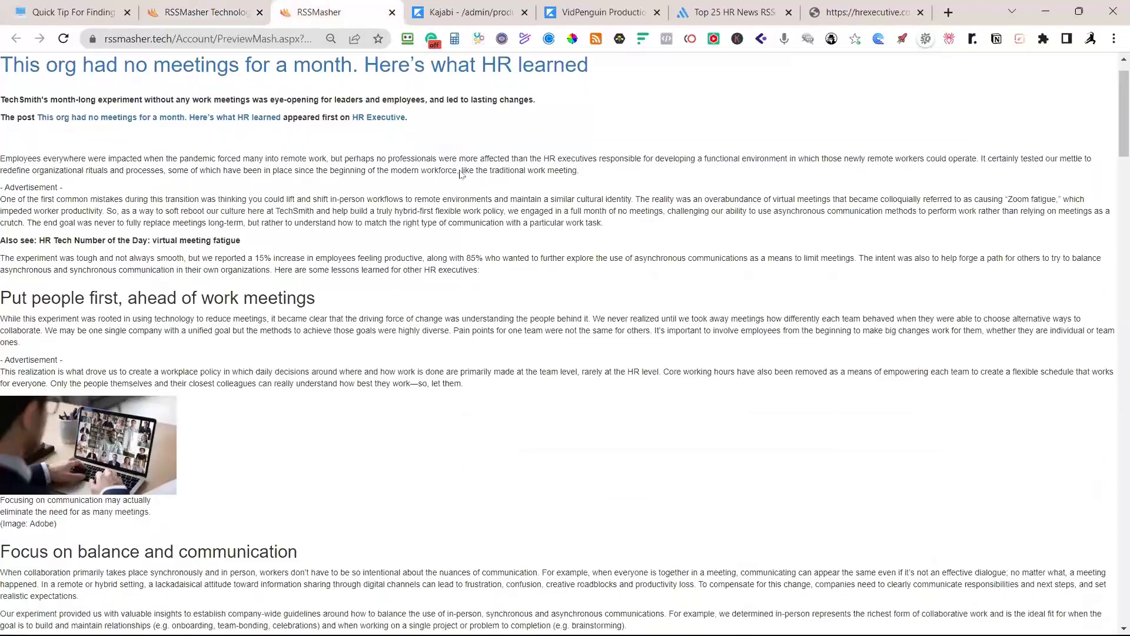
scroll(461, 175, down, 15)
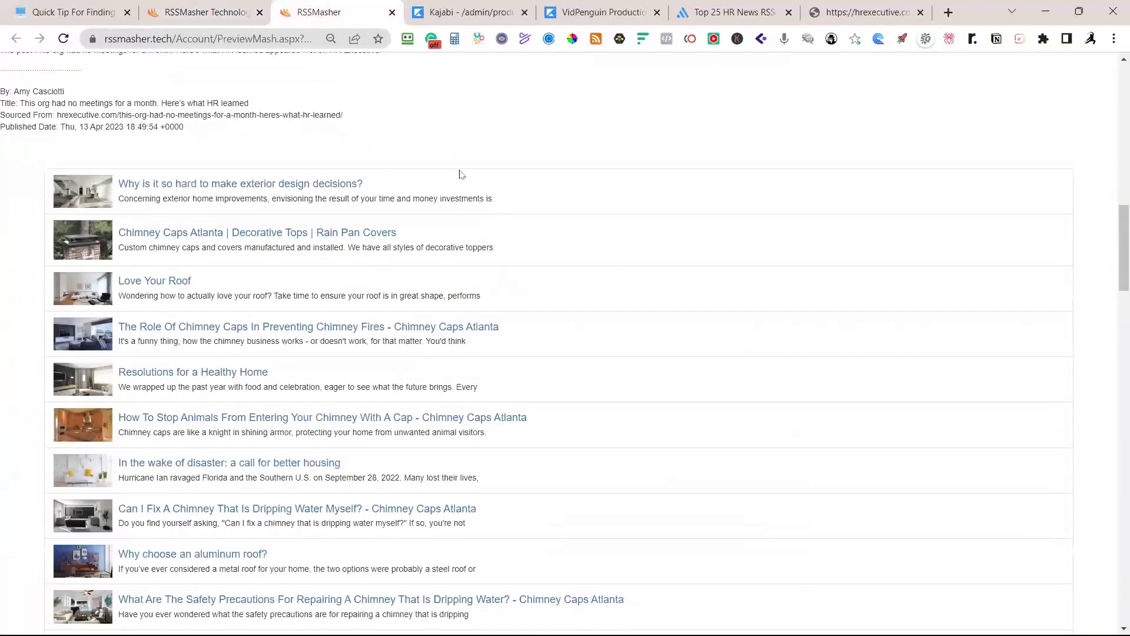
scroll(461, 175, down, 14)
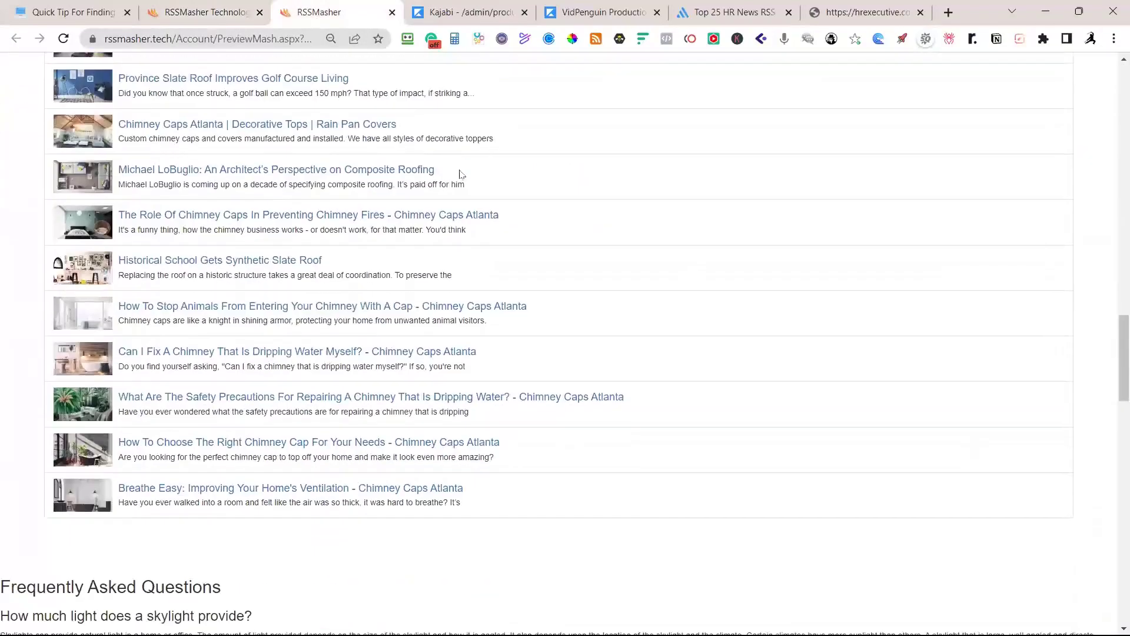
scroll(461, 175, down, 11)
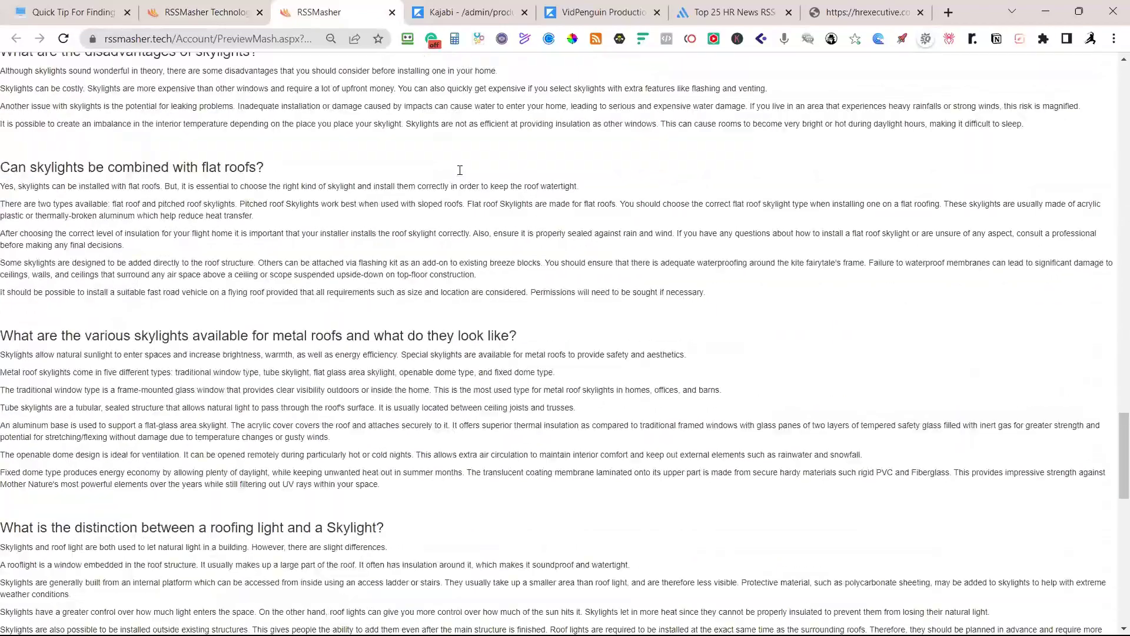
scroll(460, 203, down, 5)
scroll(461, 200, up, 20)
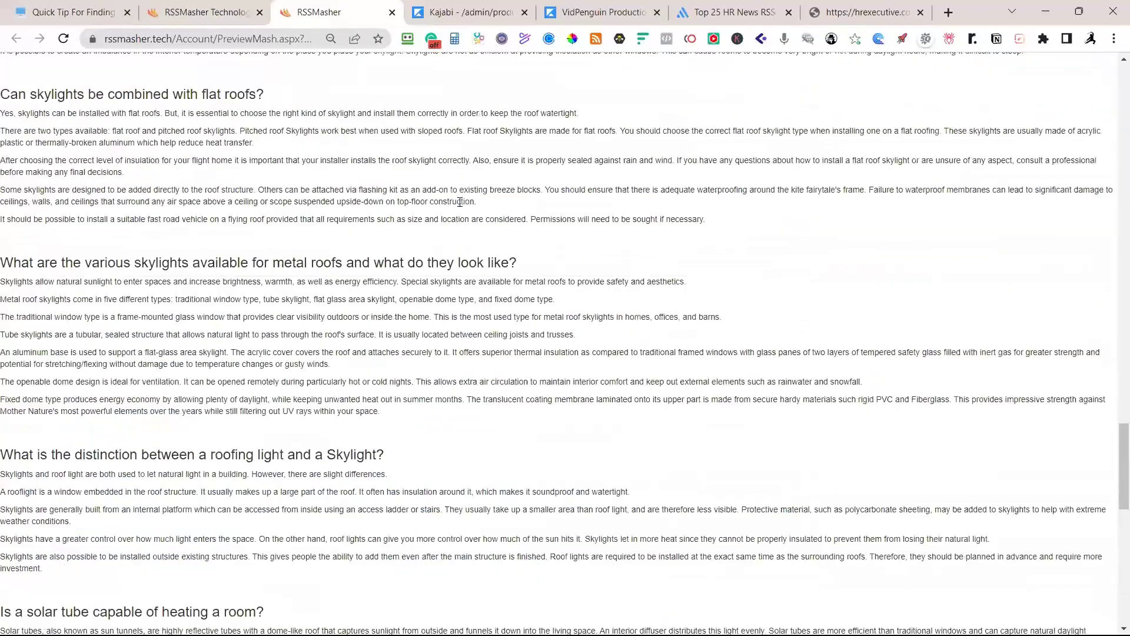
Step: Close the browser tab holding the hrexecutive.com/feed/ XML
click(219, 18)
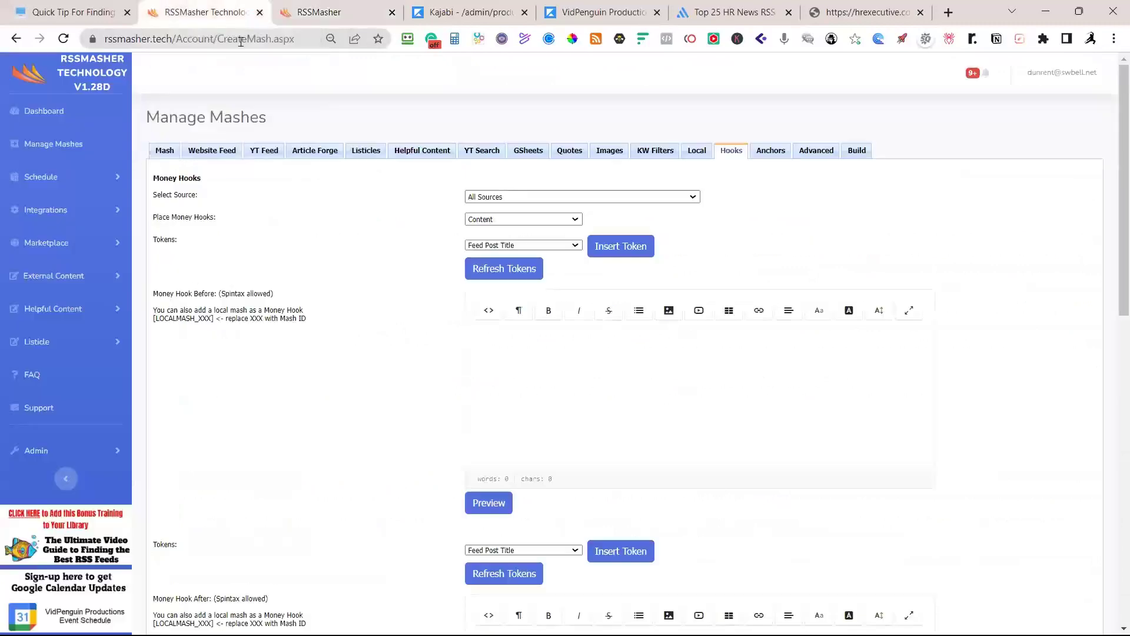
click(713, 14)
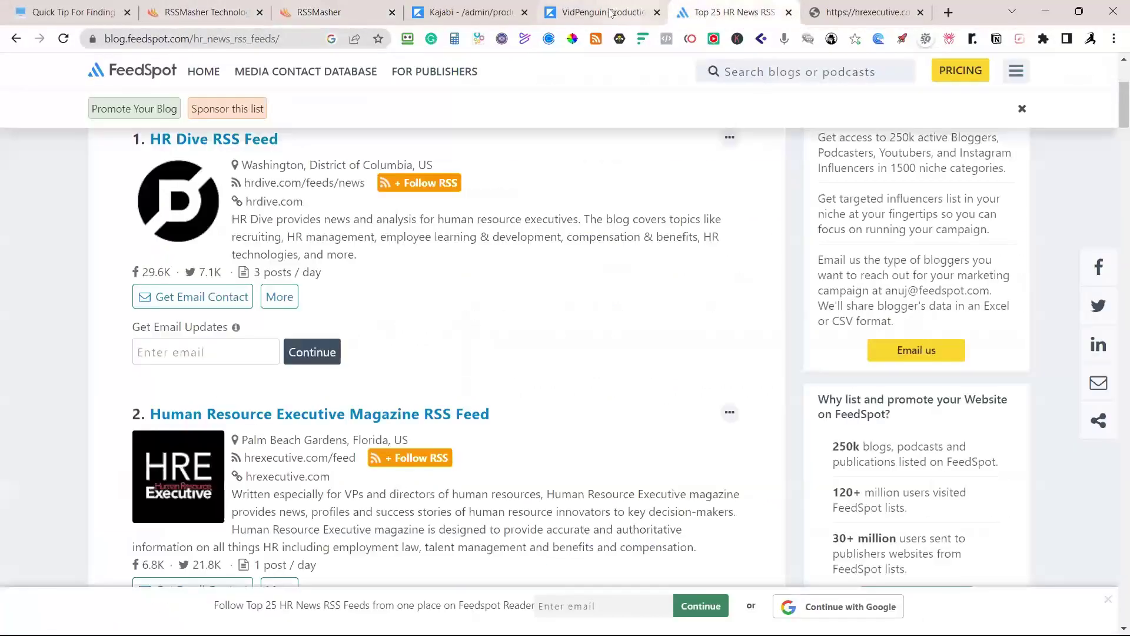
click(869, 13)
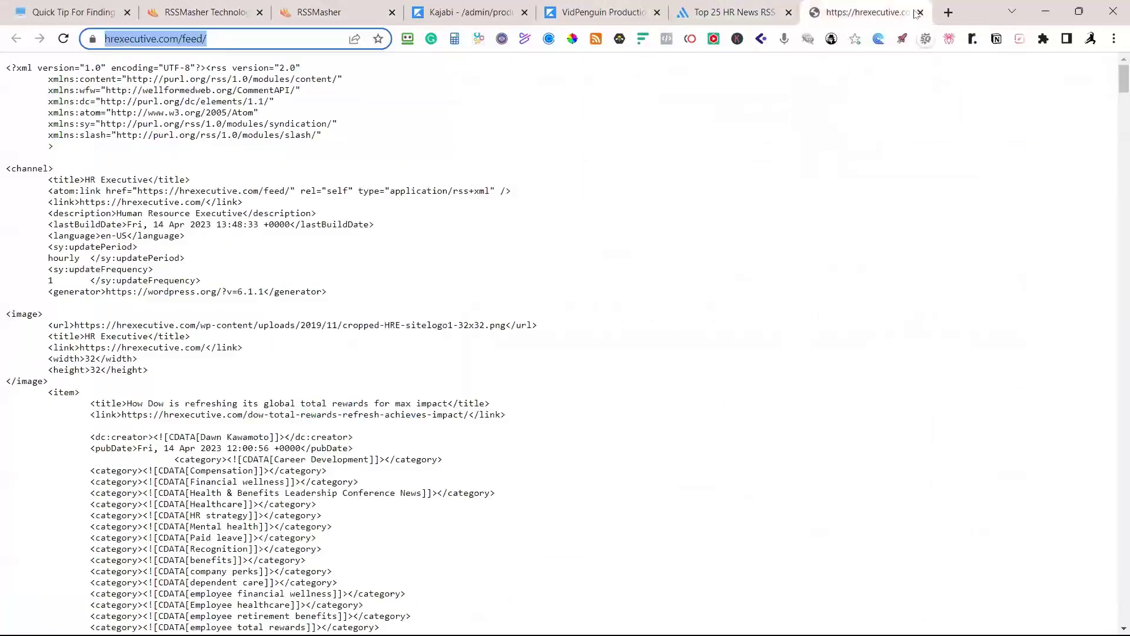
click(920, 13)
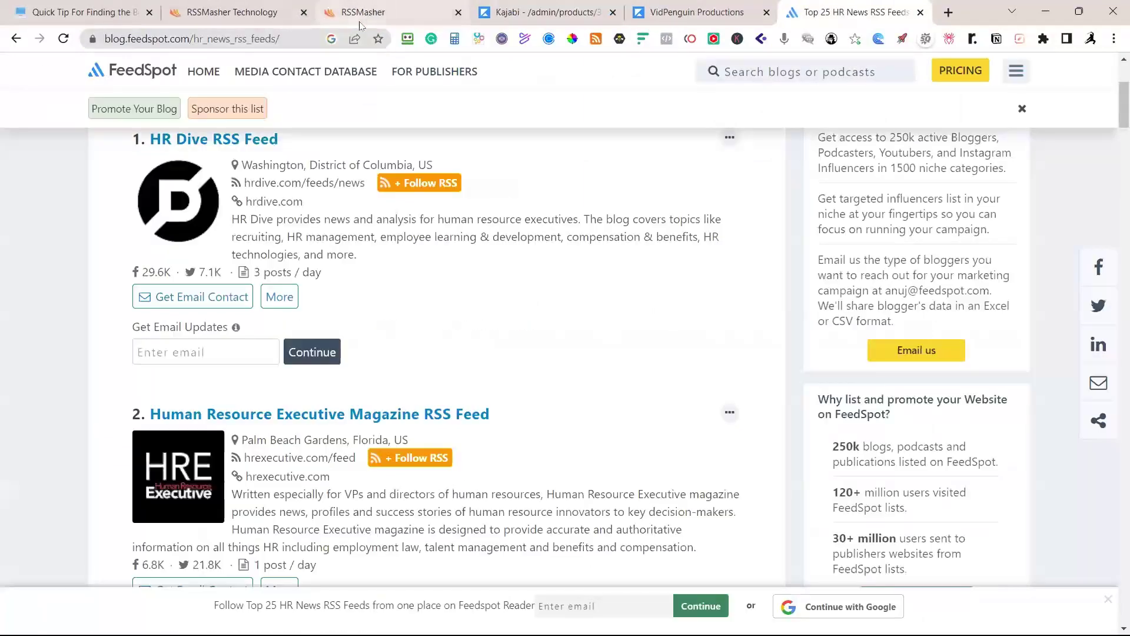
Step: Return to the mash's website feeds and delete the hrexecutive.com feed
click(262, 14)
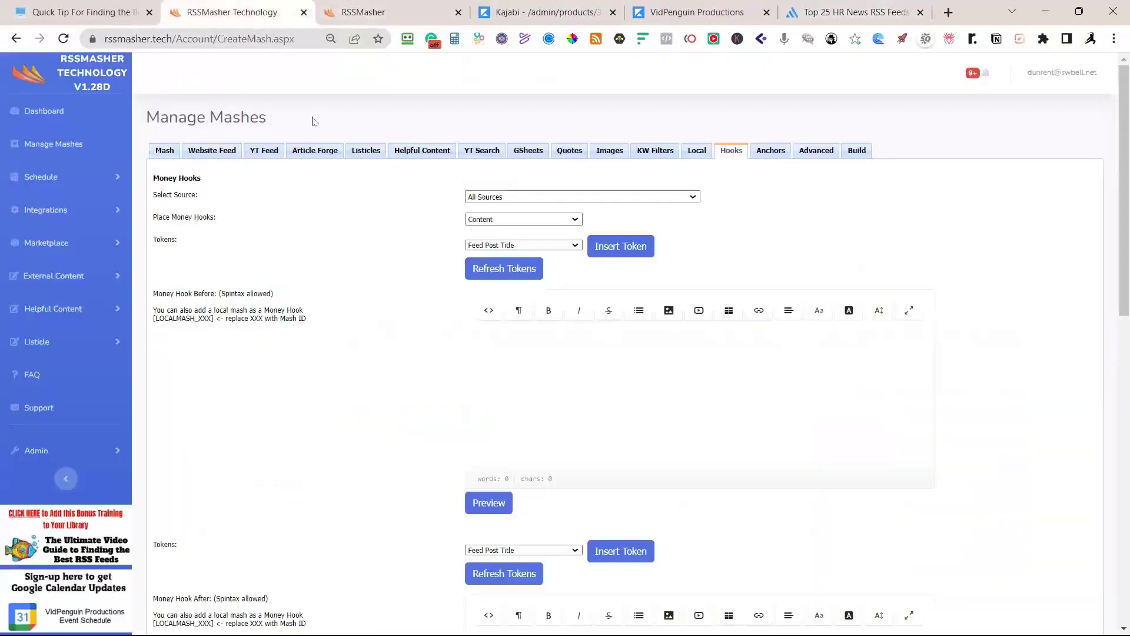
click(200, 153)
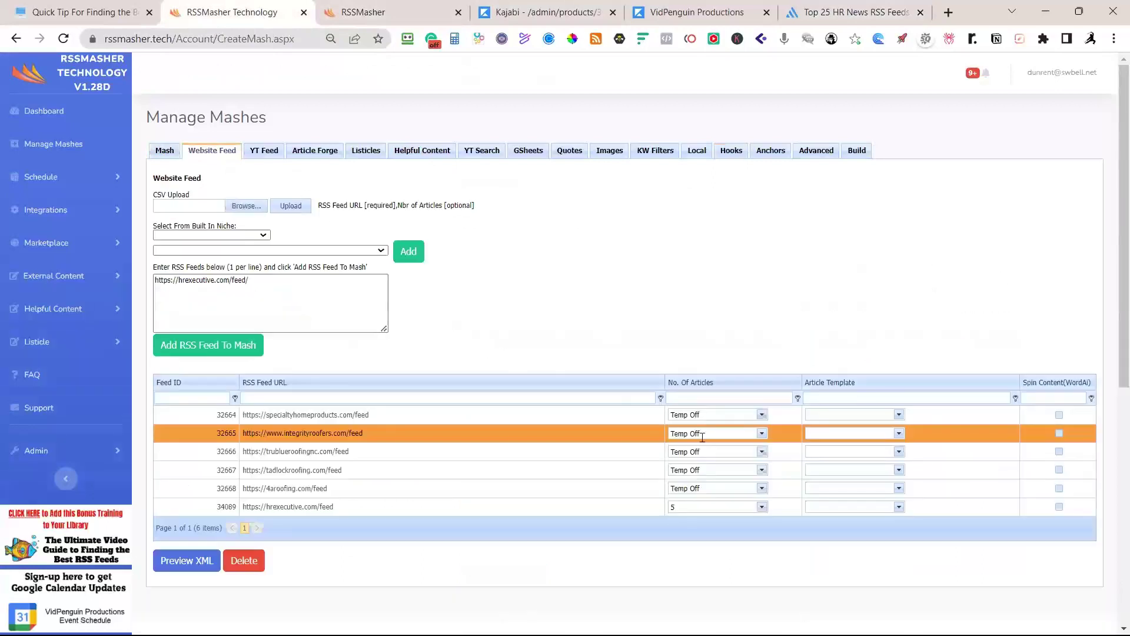
click(762, 507)
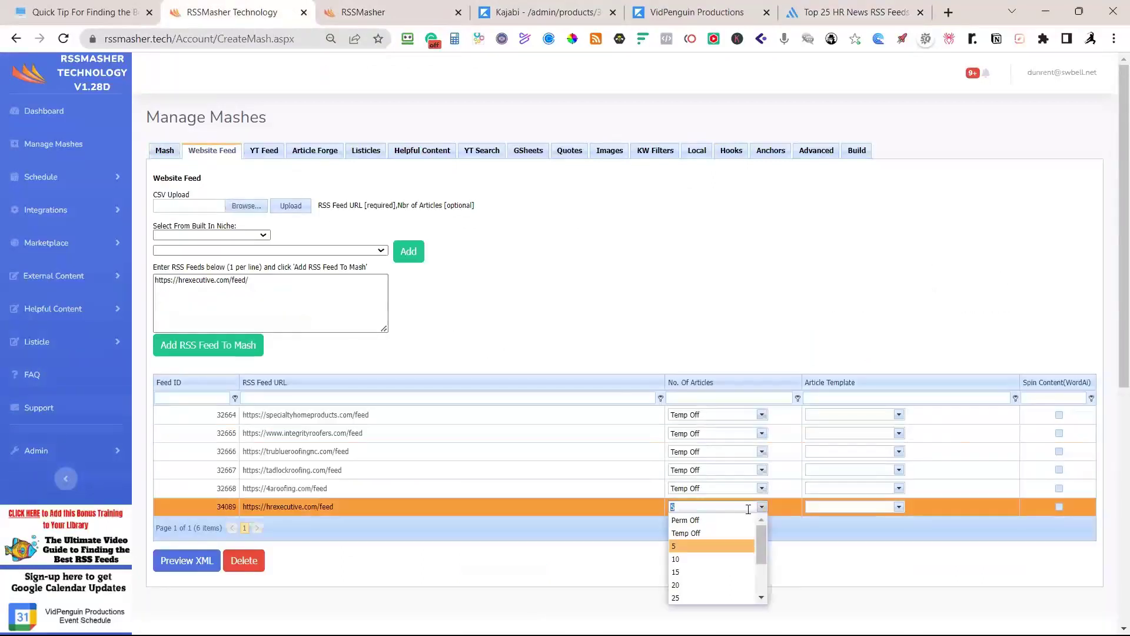
click(518, 501)
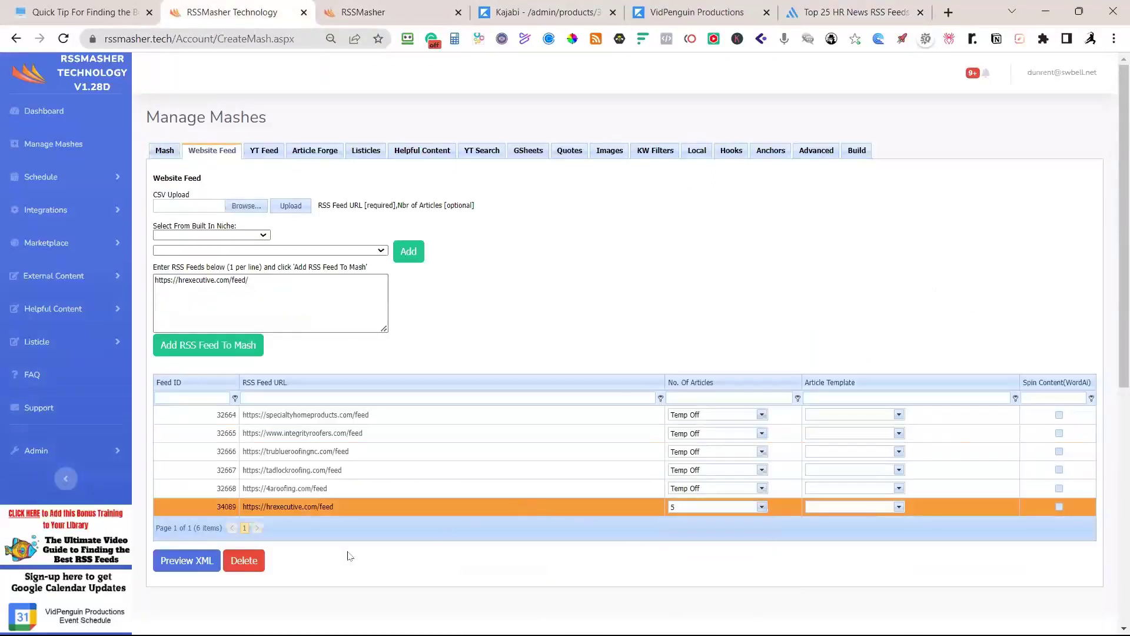
click(243, 561)
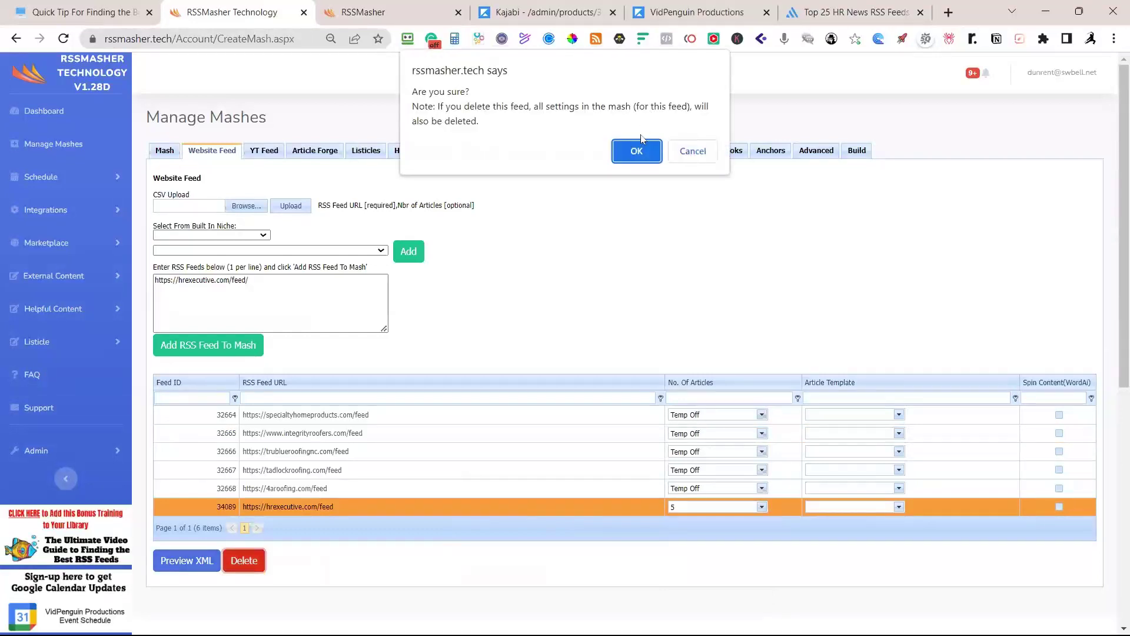
click(638, 150)
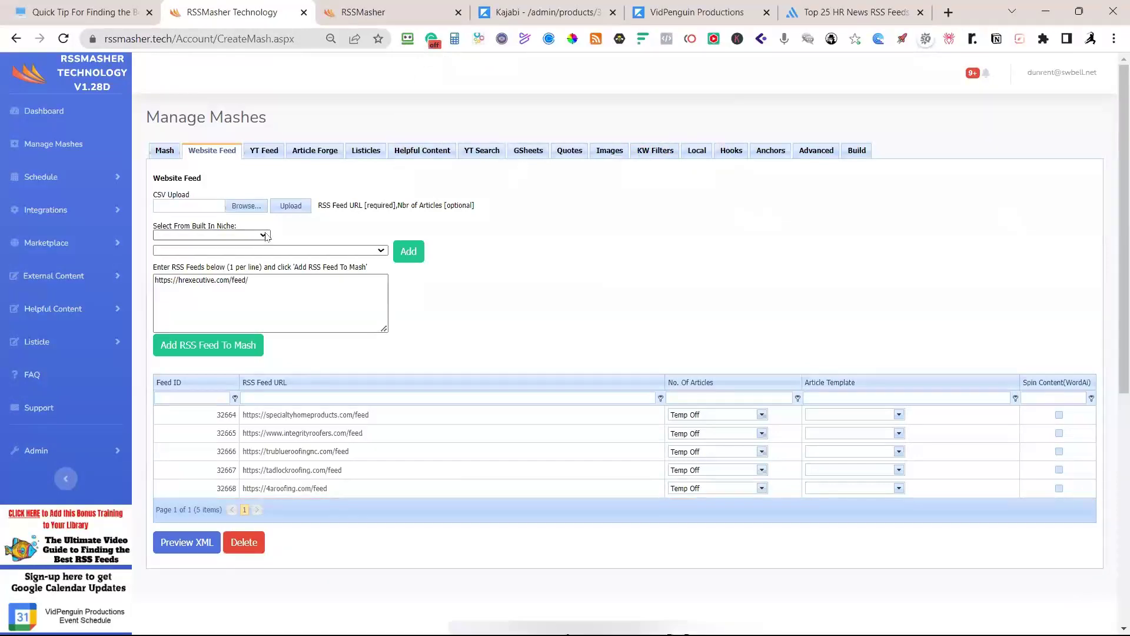
click(264, 235)
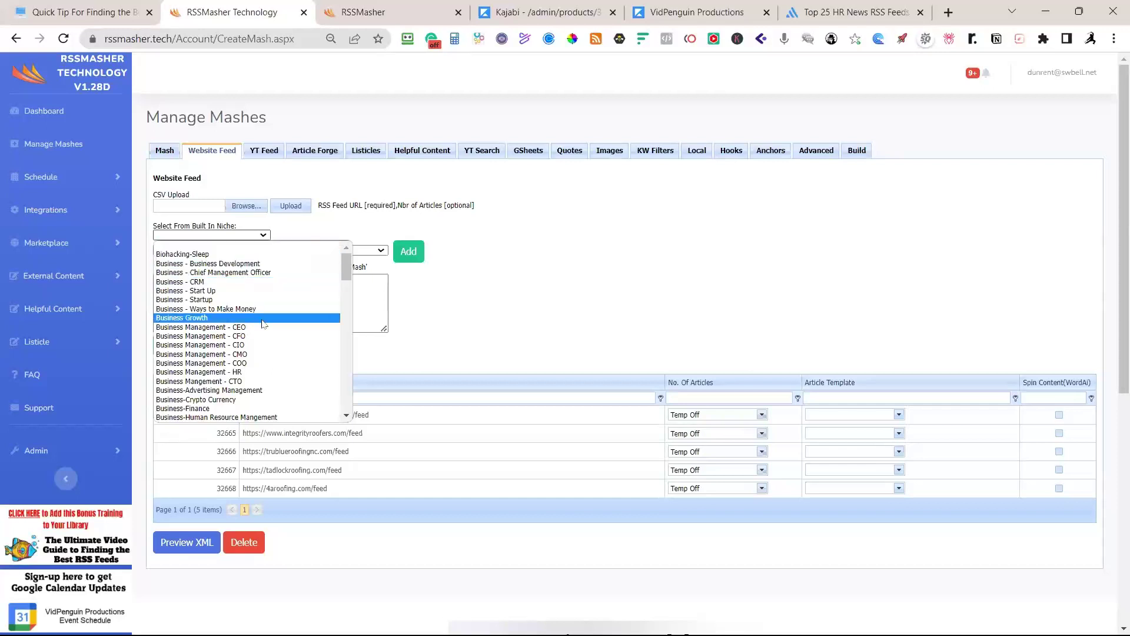
scroll(263, 323, down, 5)
scroll(262, 318, up, 2)
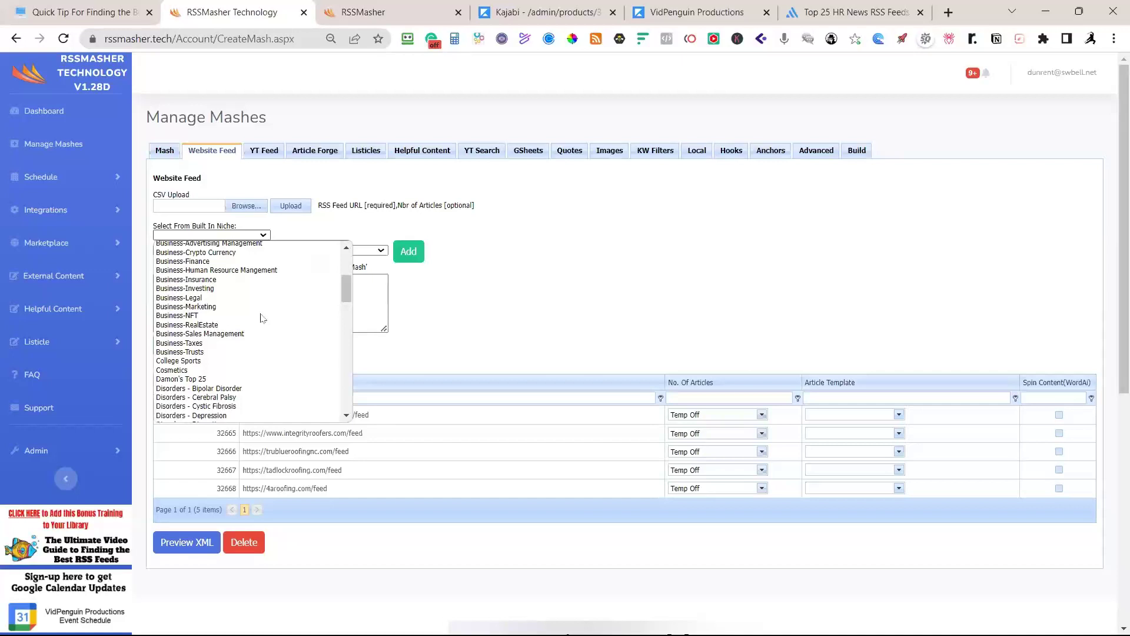
scroll(264, 309, down, 5)
scroll(268, 296, down, 5)
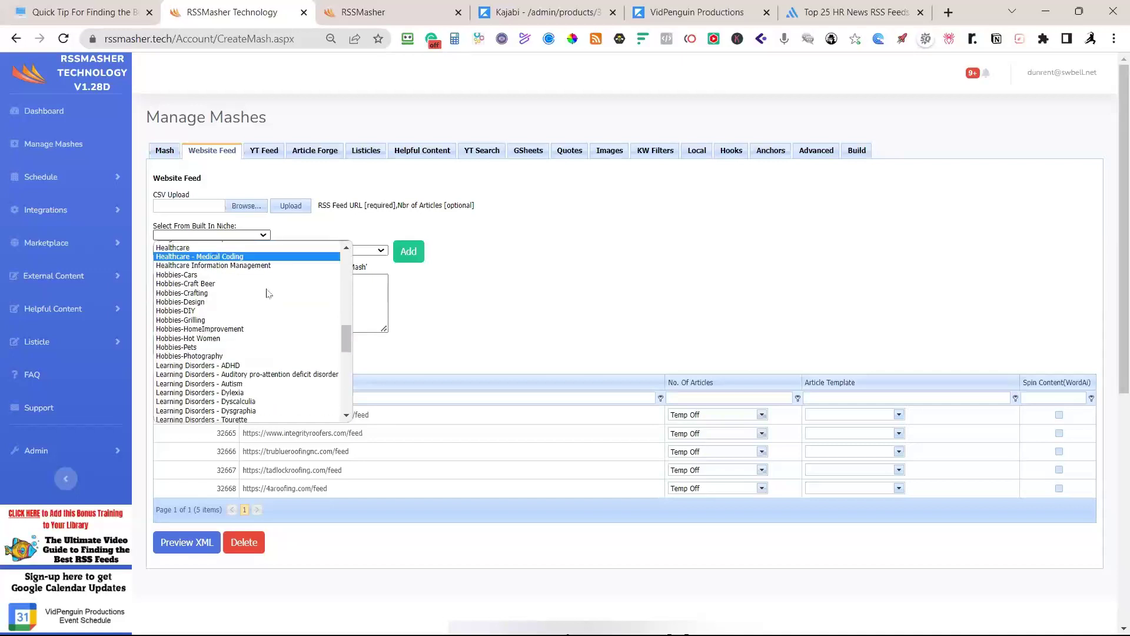
scroll(268, 293, up, 5)
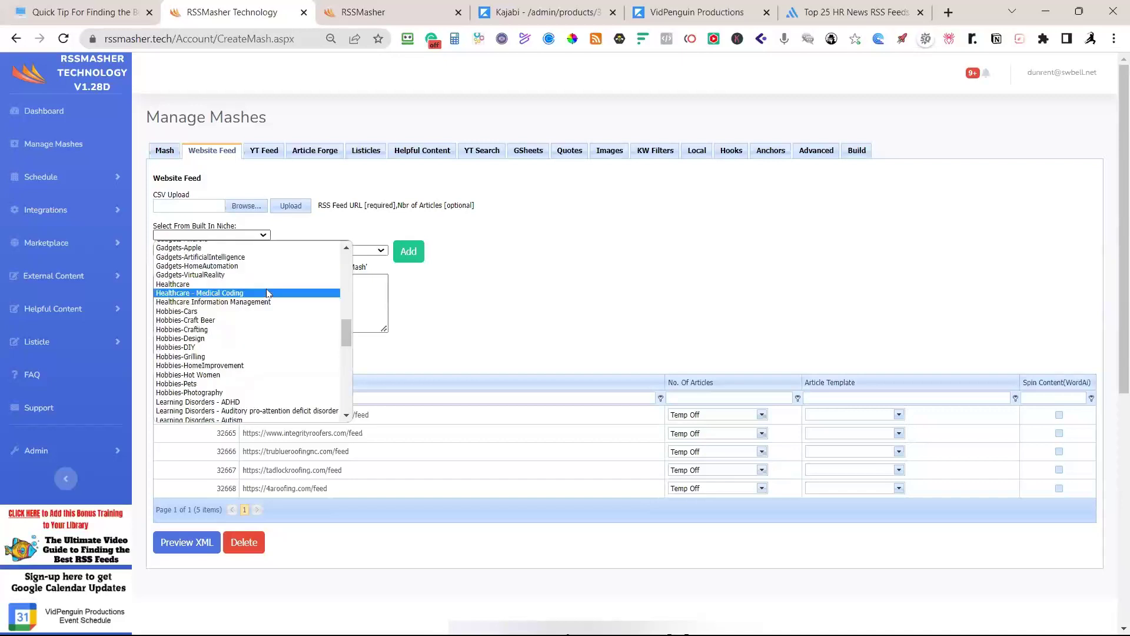
click(219, 365)
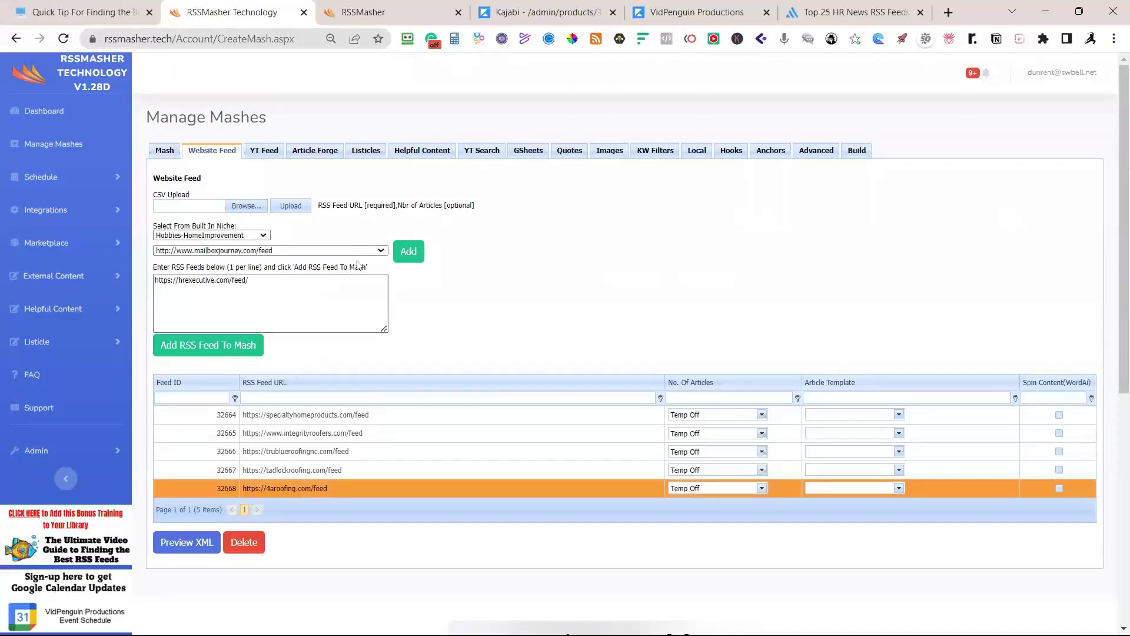
click(378, 250)
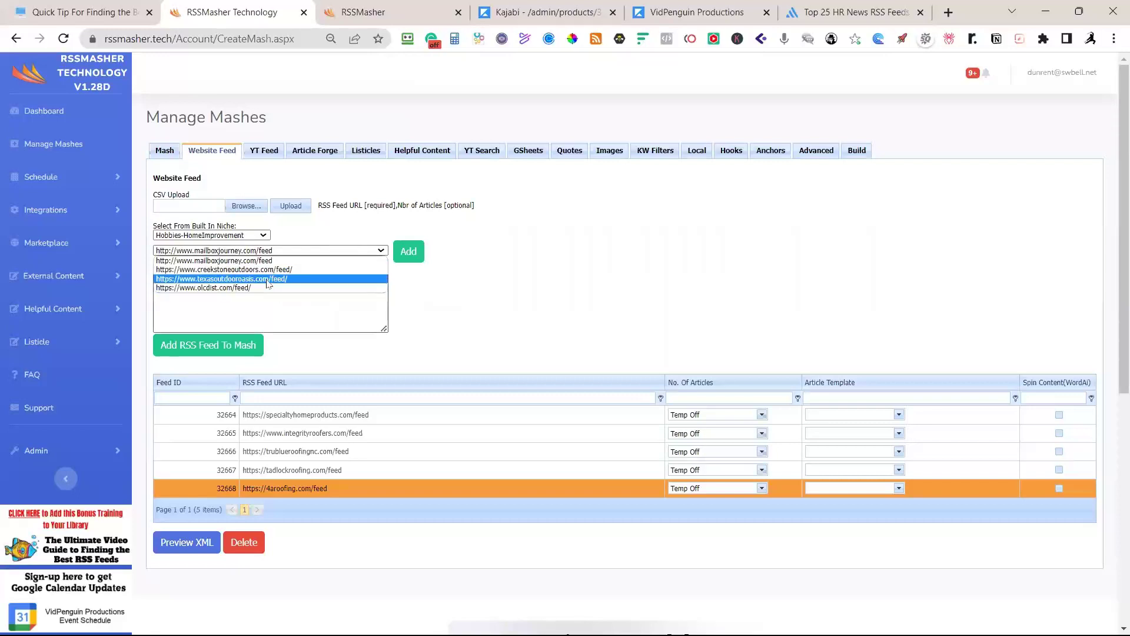
click(267, 283)
click(405, 254)
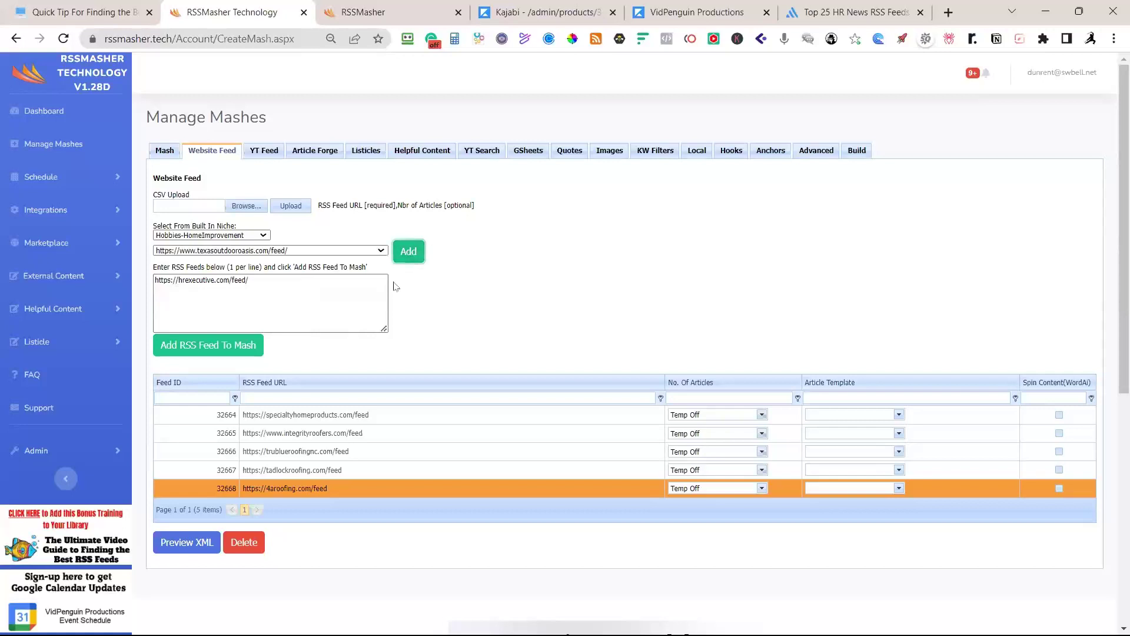
Step: Remove the hrexecutive.com line from the RSS feed entry list and add the remaining texasoutdooroasis.com feed to the mash
click(224, 275)
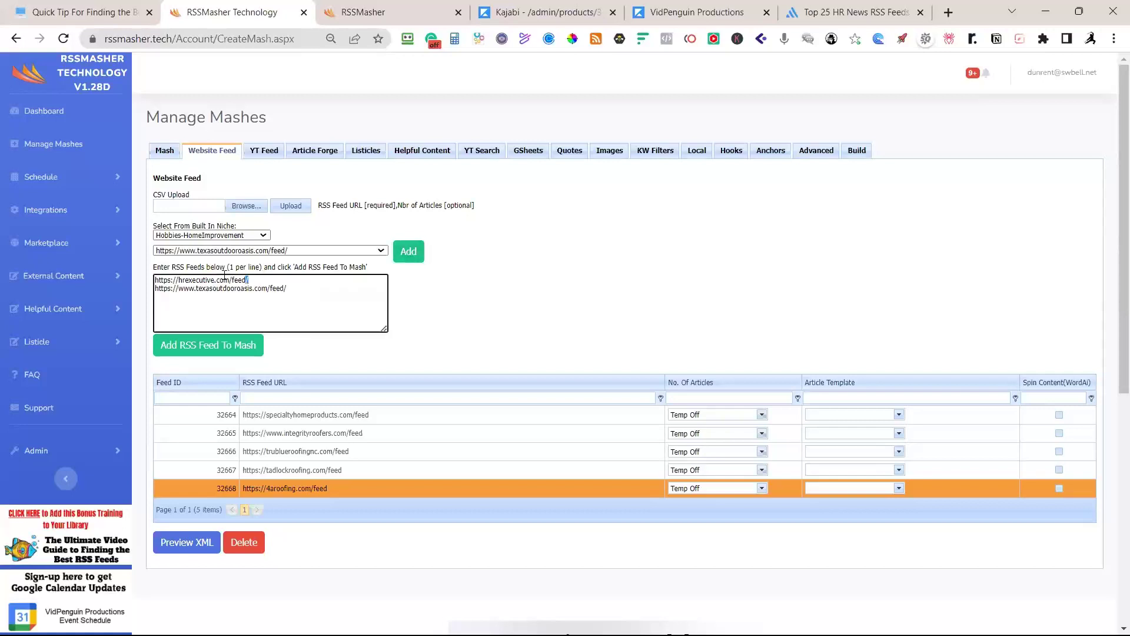
key(shift+Home)
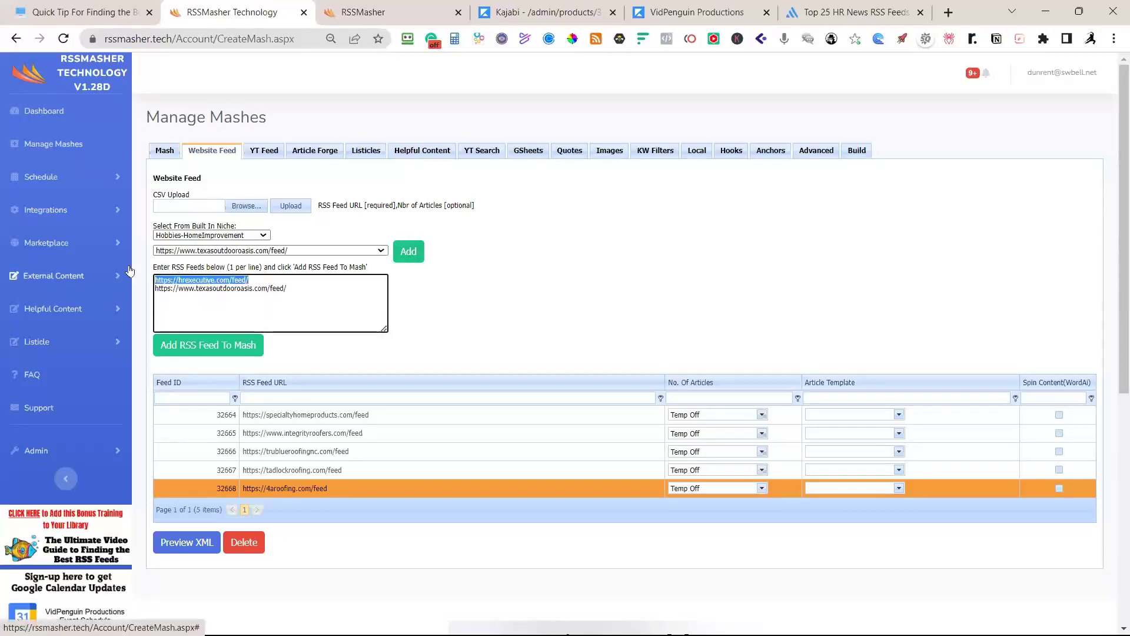
key(Delete)
key(Delete)
click(206, 345)
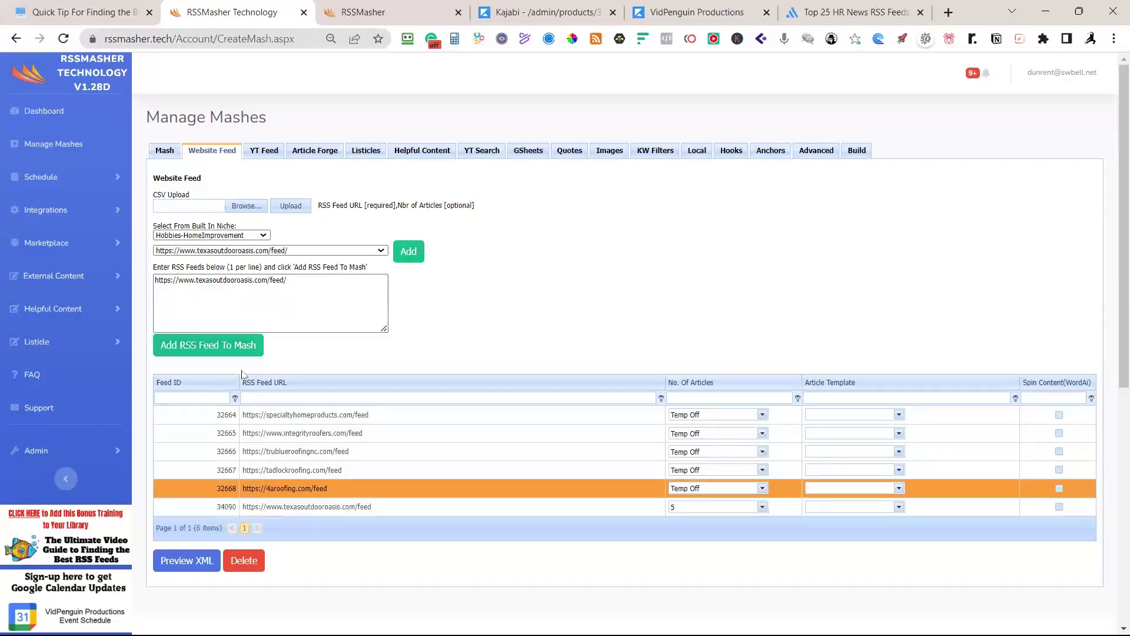
Step: Build the mash with the texasoutdooroasis.com feed, check its web preview, and return to the mash editor
click(854, 151)
click(167, 226)
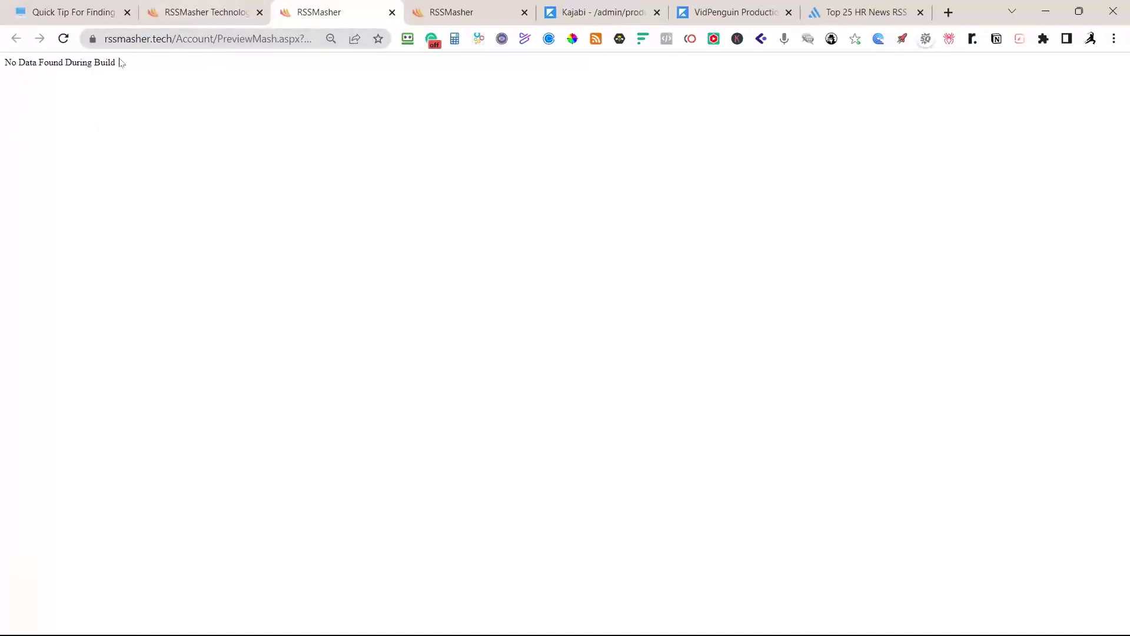
click(229, 16)
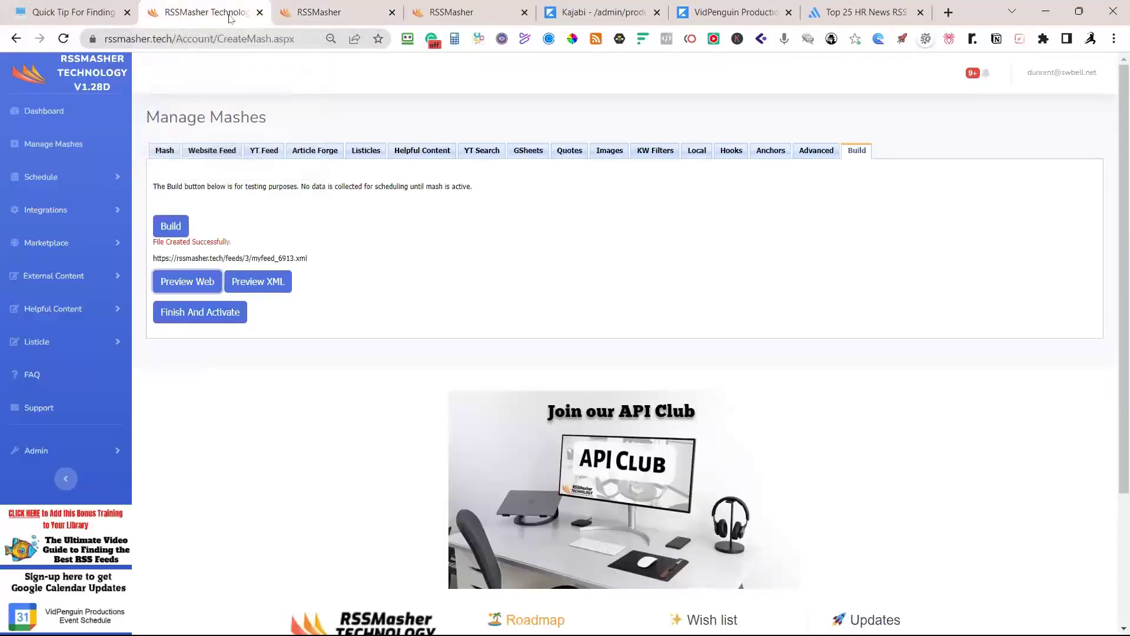
Step: Delete the texasoutdooroasis.com feed from the mash's website feeds
click(200, 154)
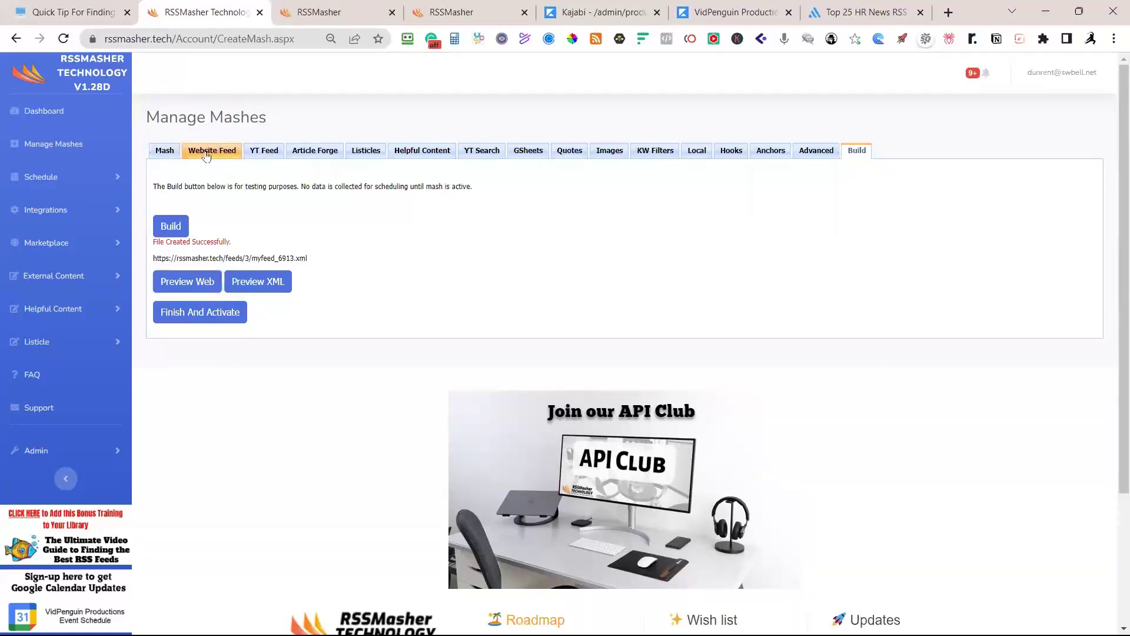
click(395, 509)
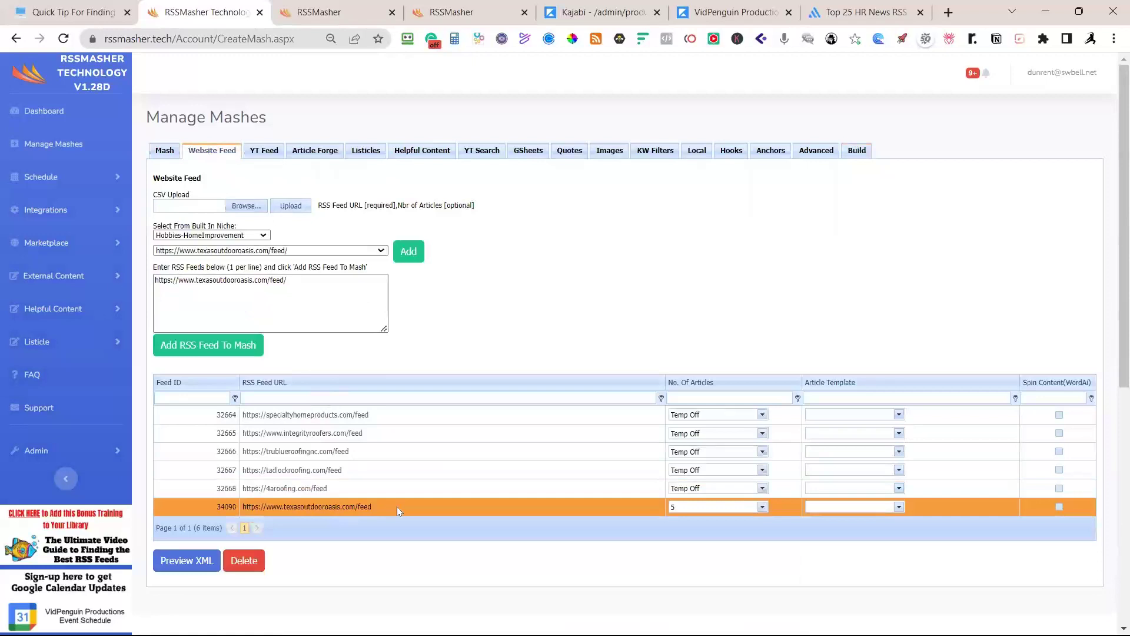
click(243, 560)
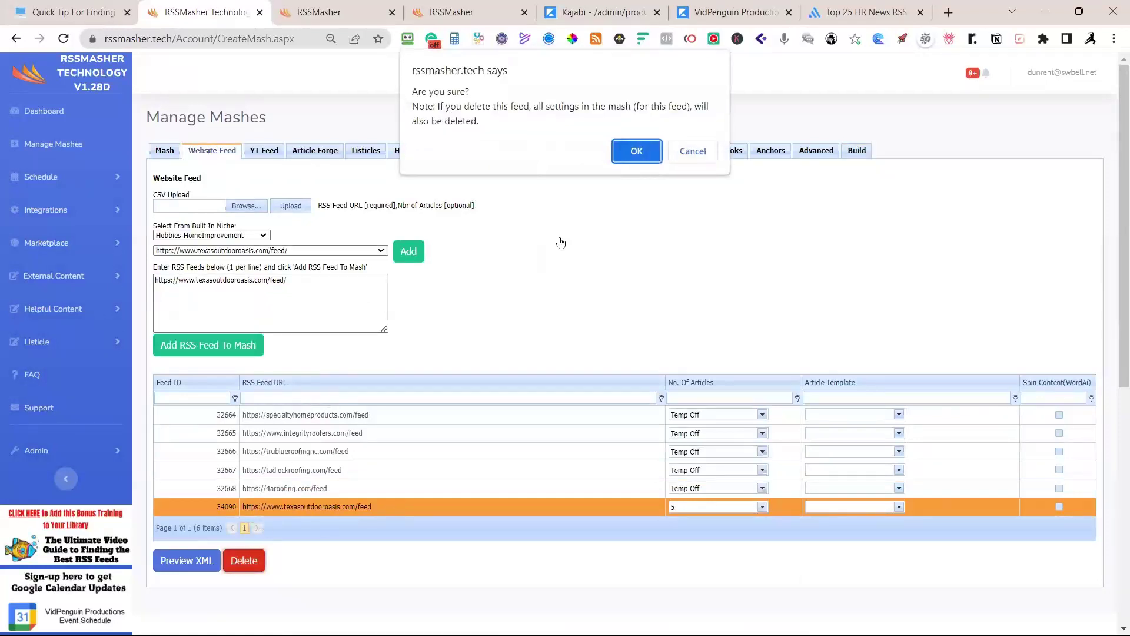
click(636, 151)
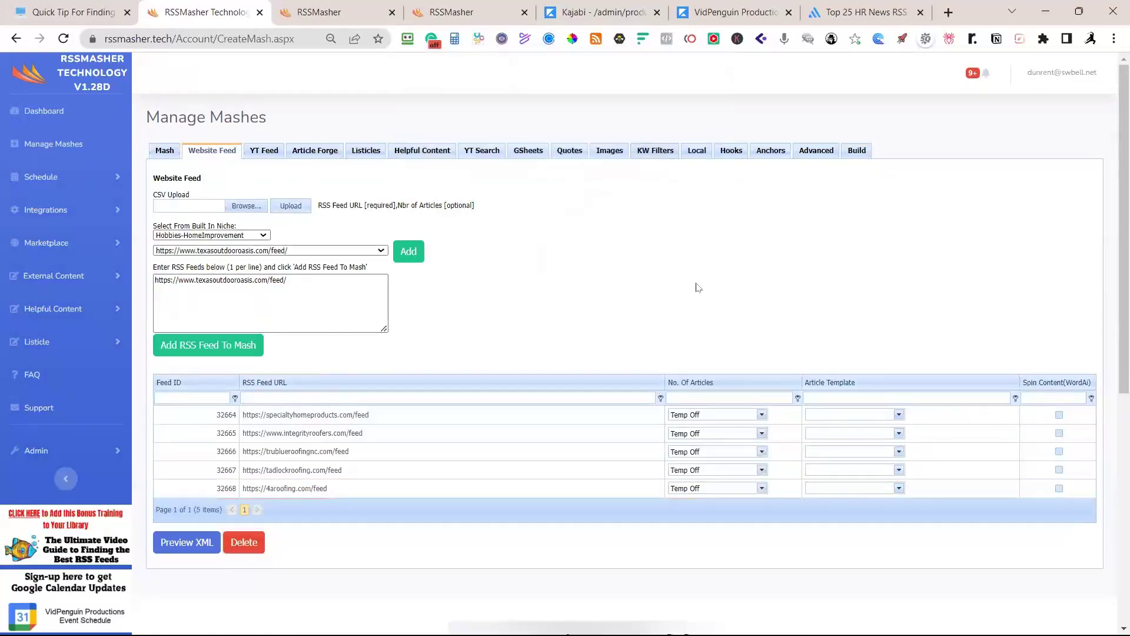
Step: Set the number of articles to 5 for all five website feeds, from specialtyhomeproducts.com through 4aroofing.com
click(761, 415)
click(735, 451)
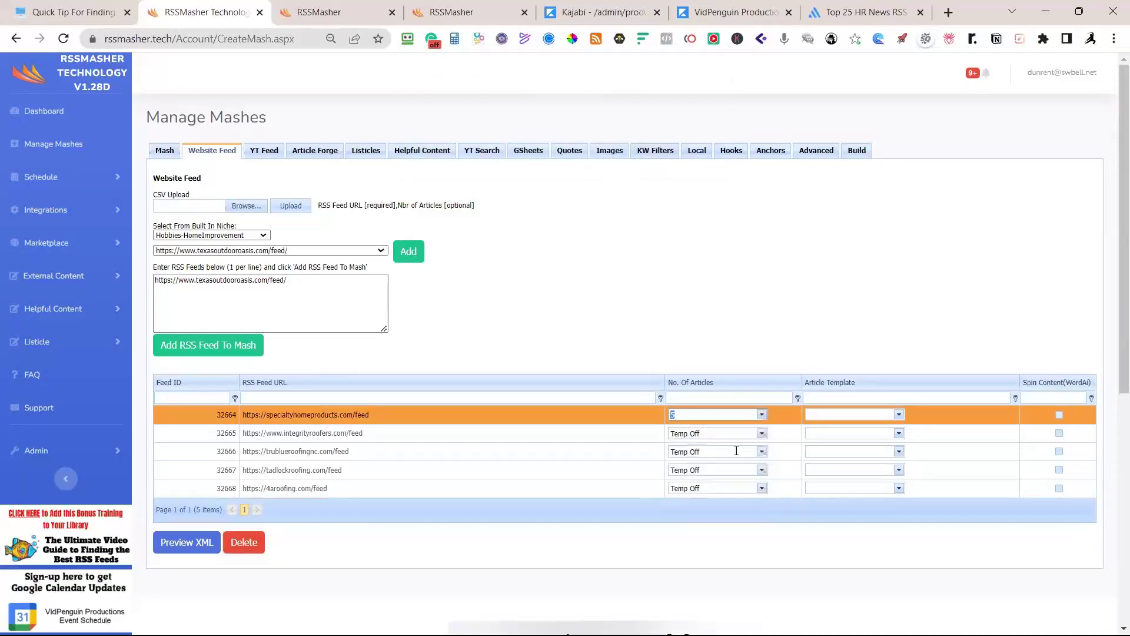
click(762, 434)
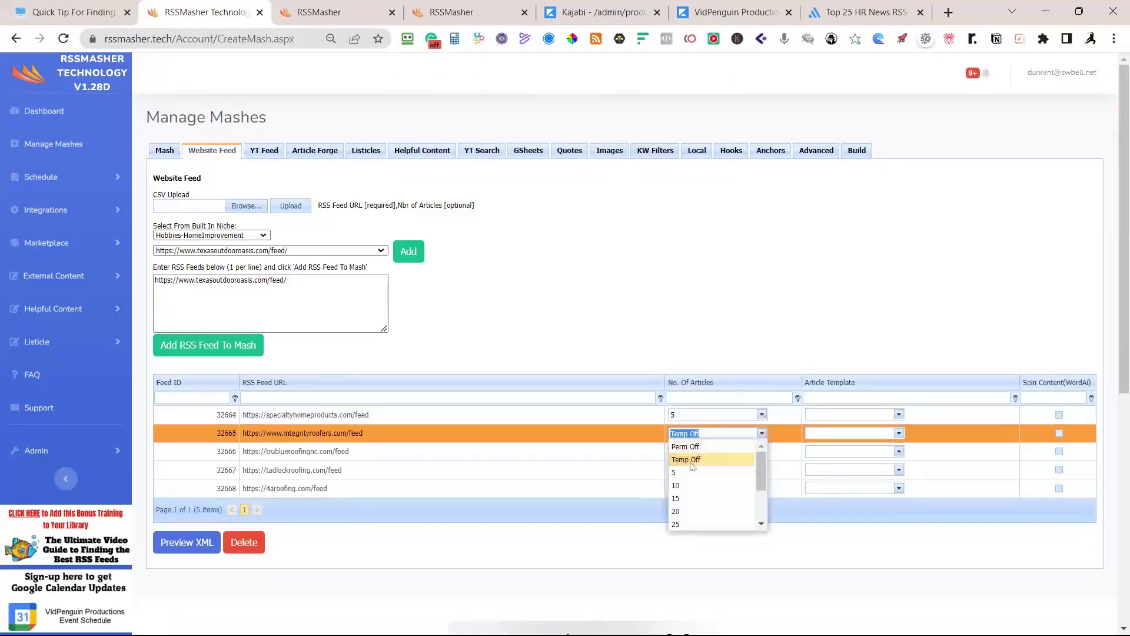
click(679, 471)
click(762, 451)
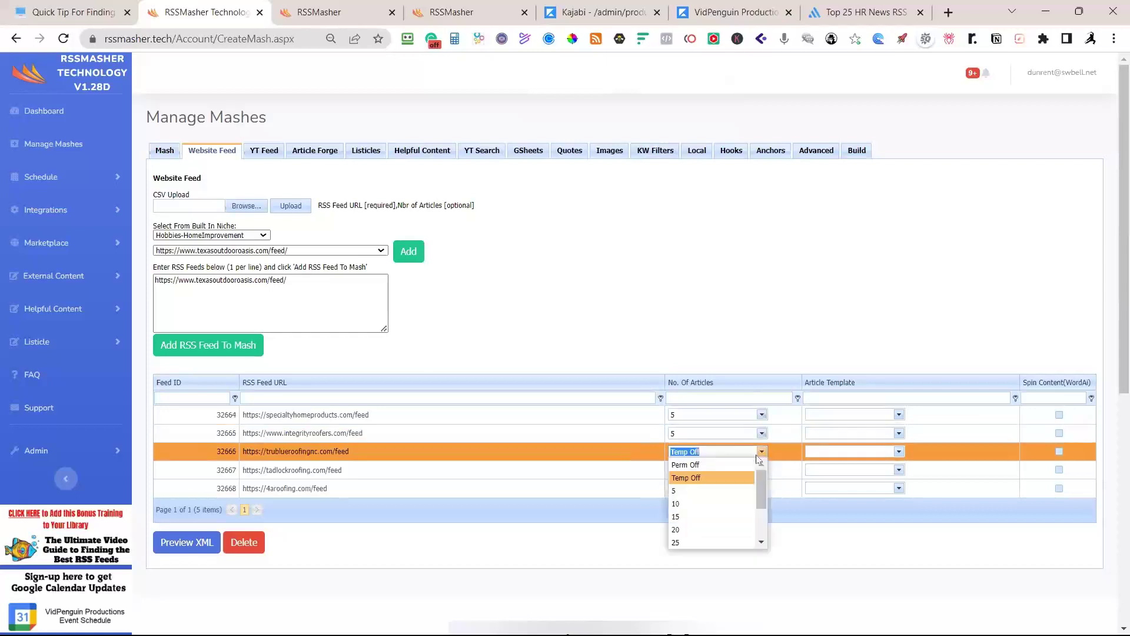
click(691, 490)
click(762, 469)
click(733, 496)
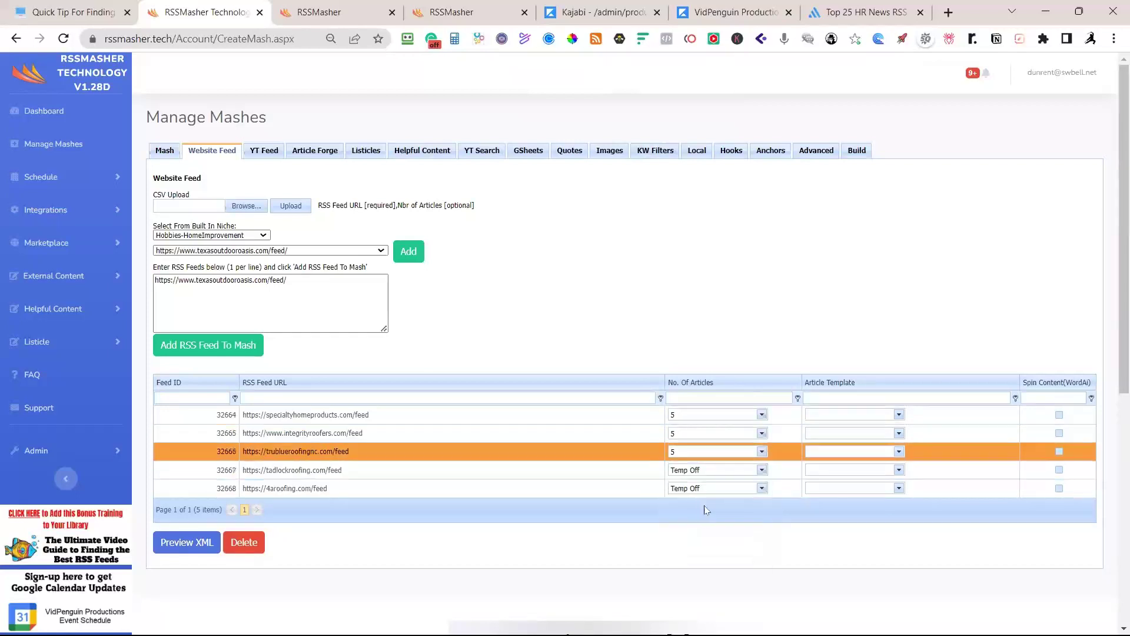
click(762, 470)
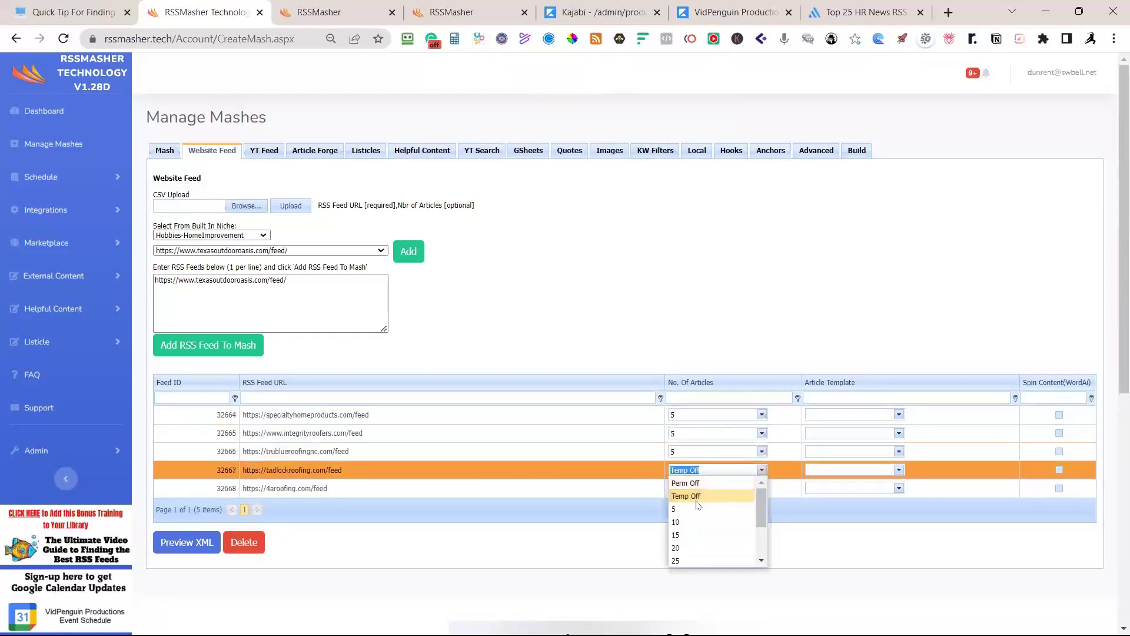
click(754, 492)
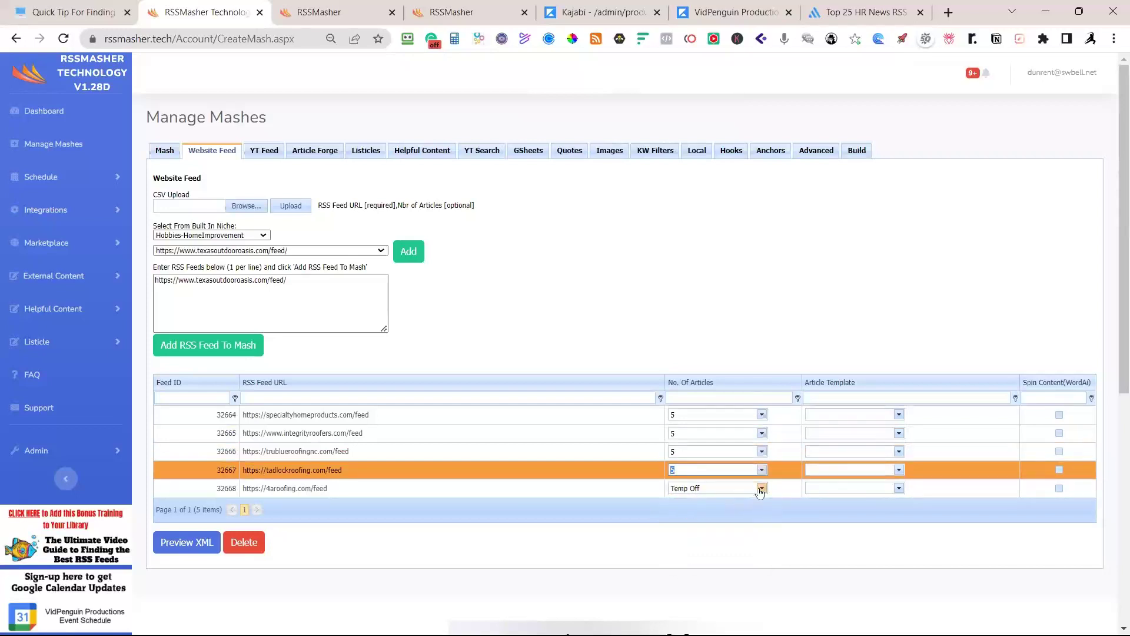
click(759, 489)
click(687, 512)
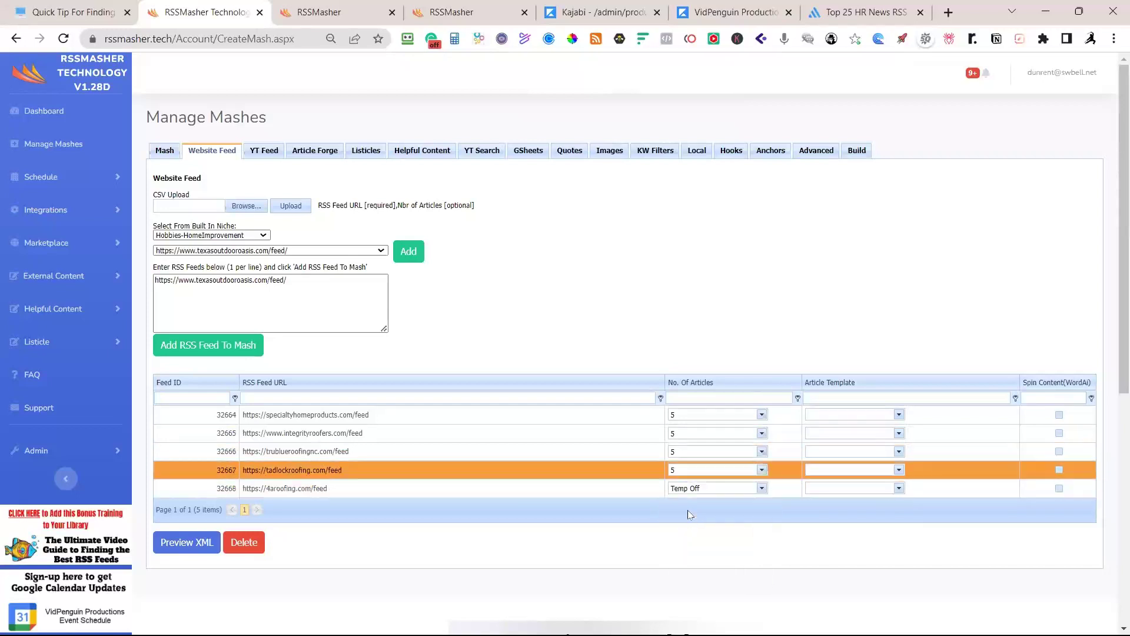
click(762, 489)
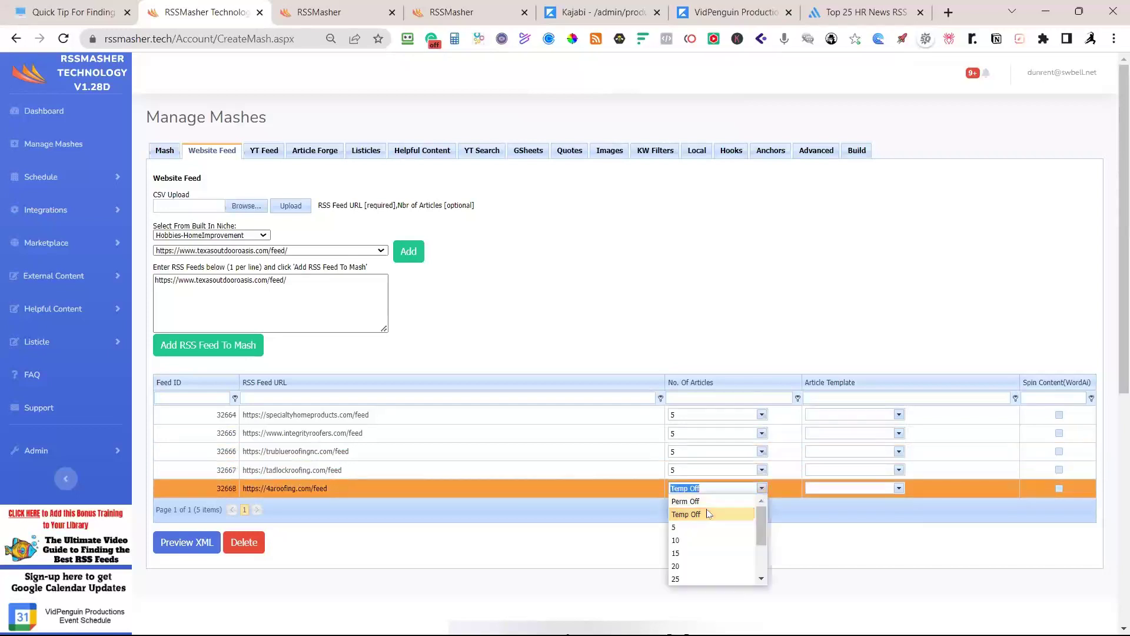
click(689, 527)
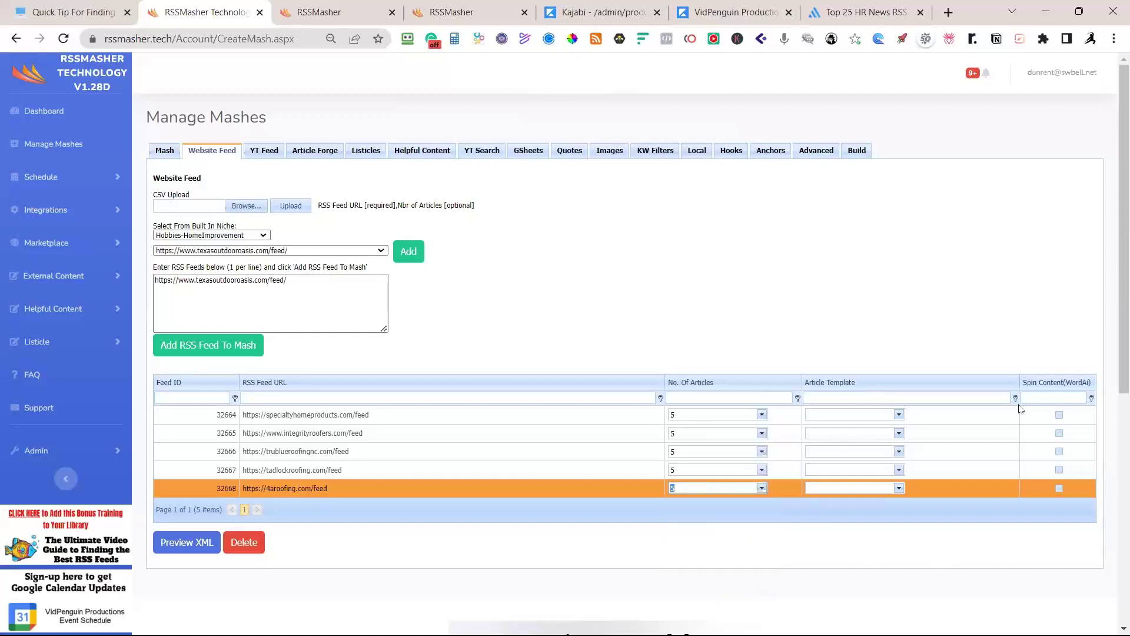
click(586, 284)
Step: Build the mash with its five re-enabled feeds and open the web preview
click(857, 154)
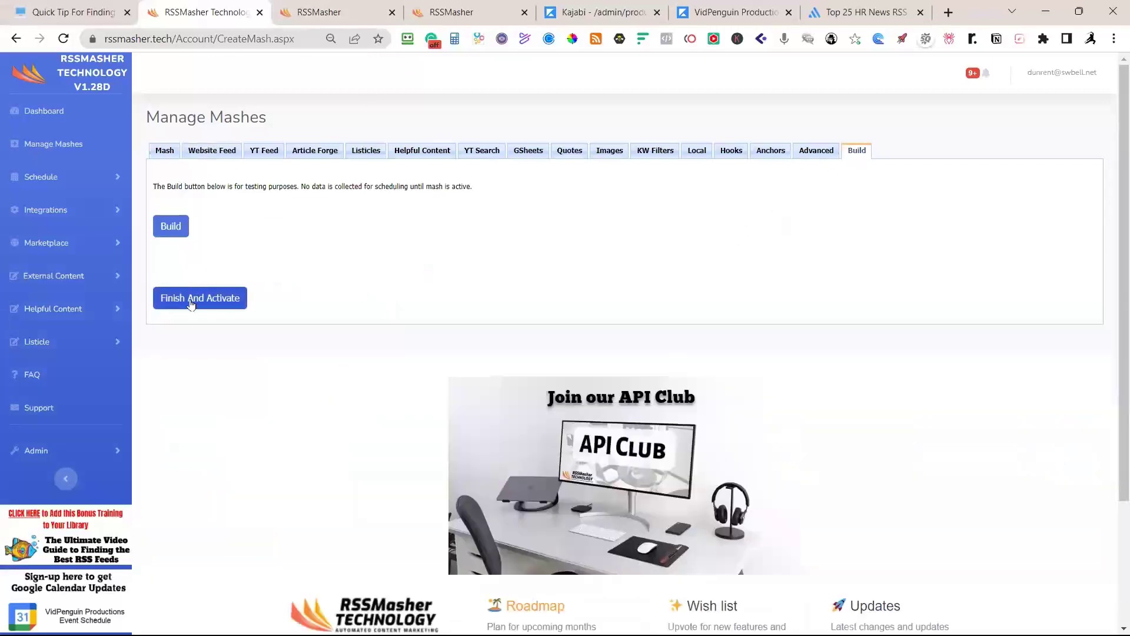
click(171, 226)
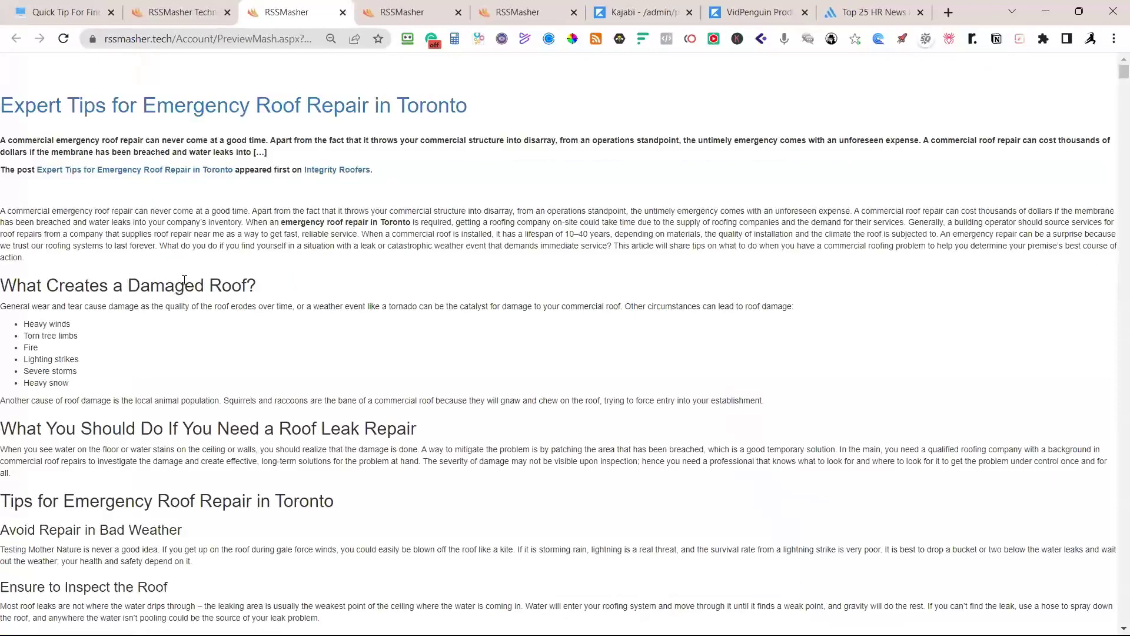
Step: Examine the built mash's web preview, including the articles, link lists, frequently asked questions, statistics and images
scroll(390, 158, down, 1)
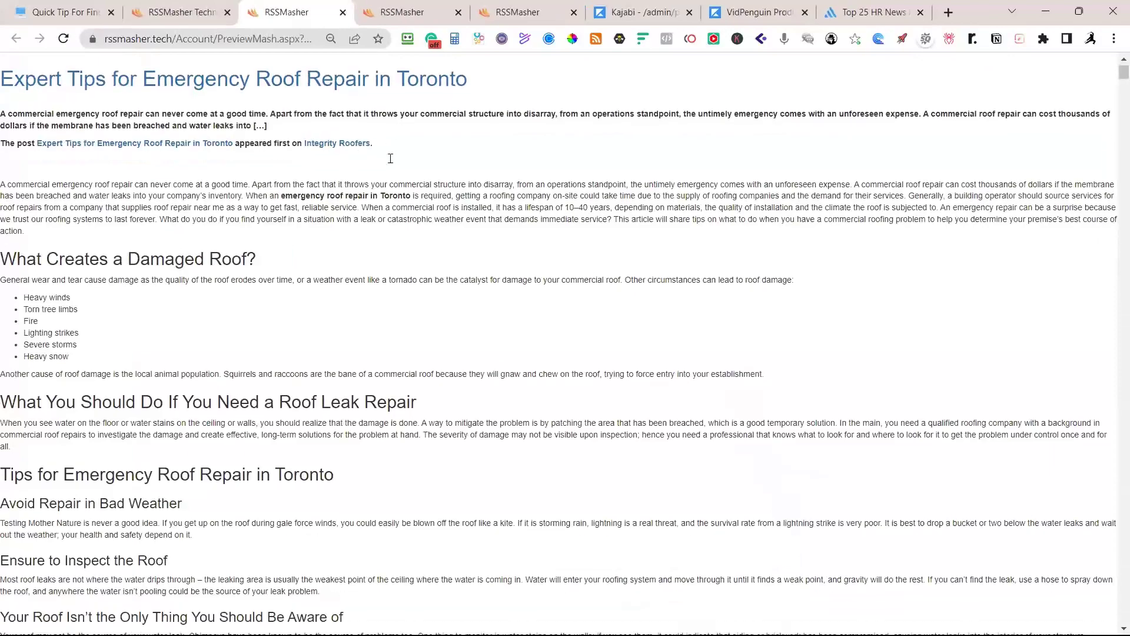
scroll(390, 158, down, 15)
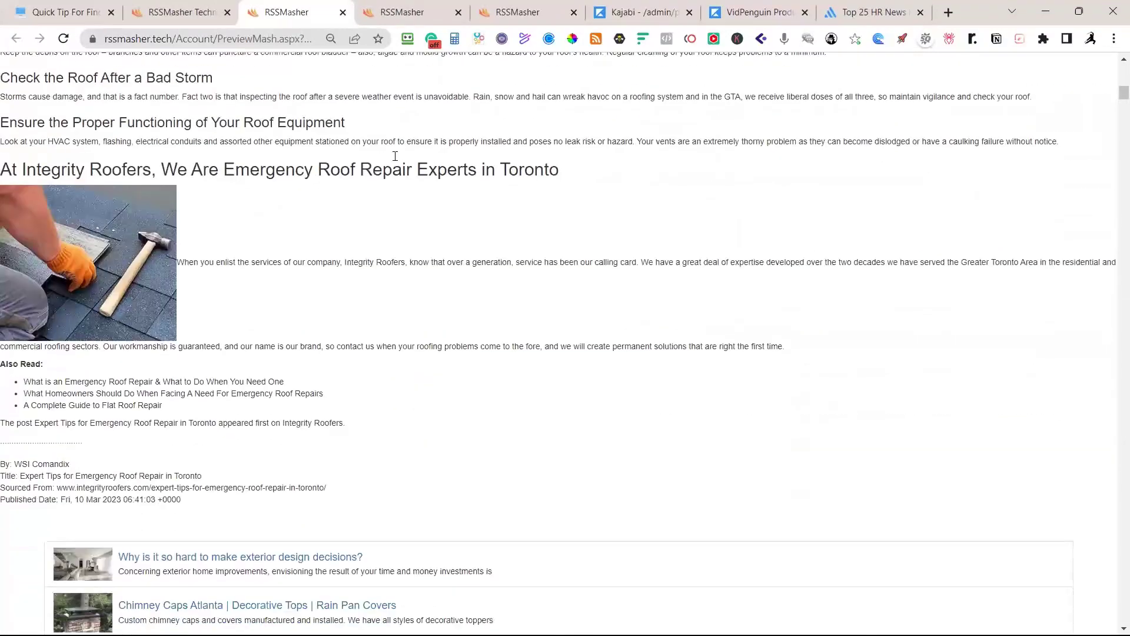
scroll(395, 156, down, 9)
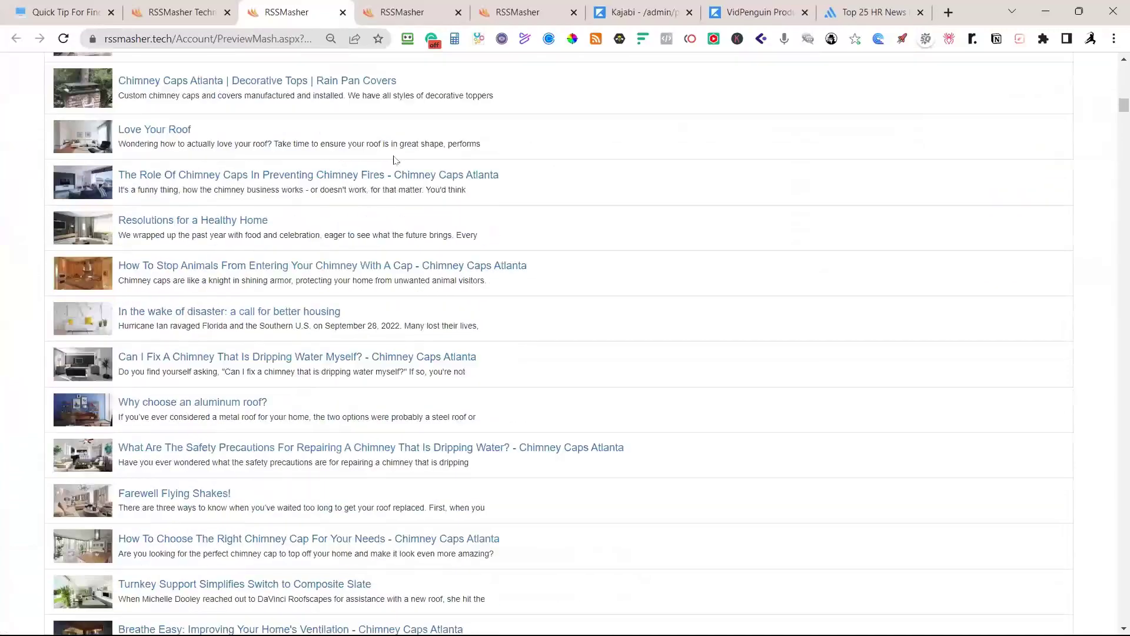
scroll(394, 160, down, 12)
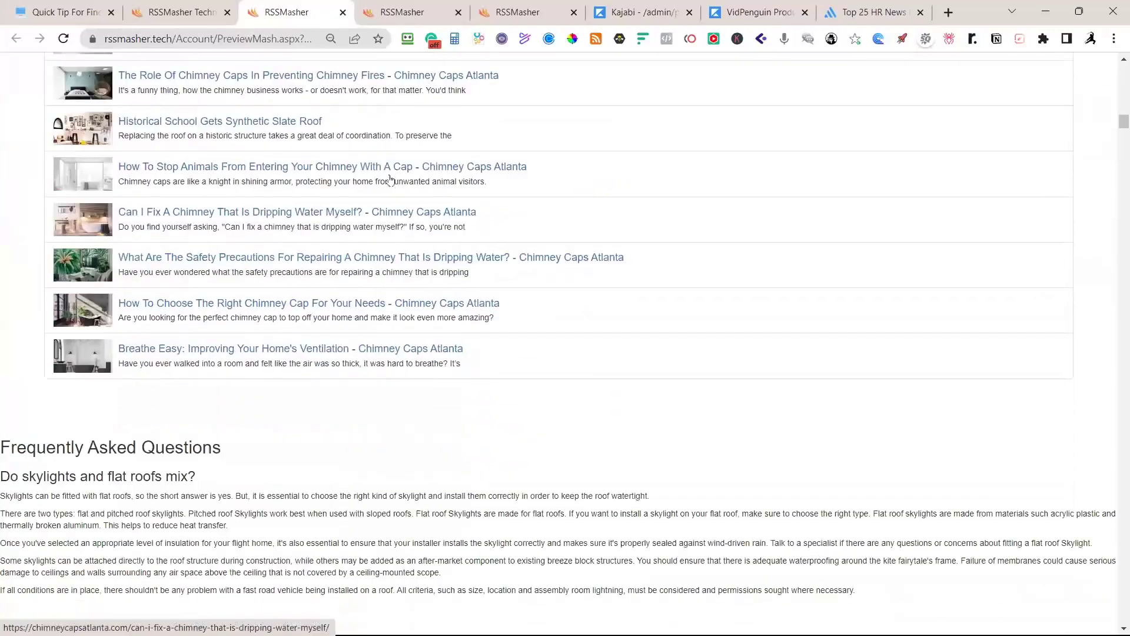
scroll(390, 180, up, 6)
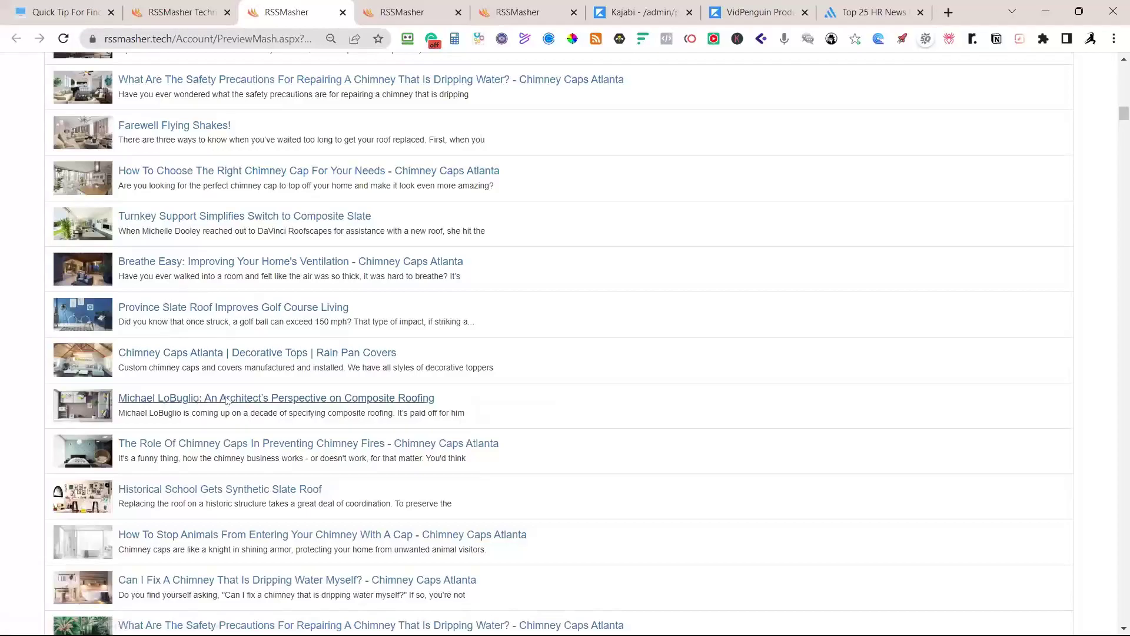
scroll(164, 410, down, 10)
scroll(205, 388, down, 20)
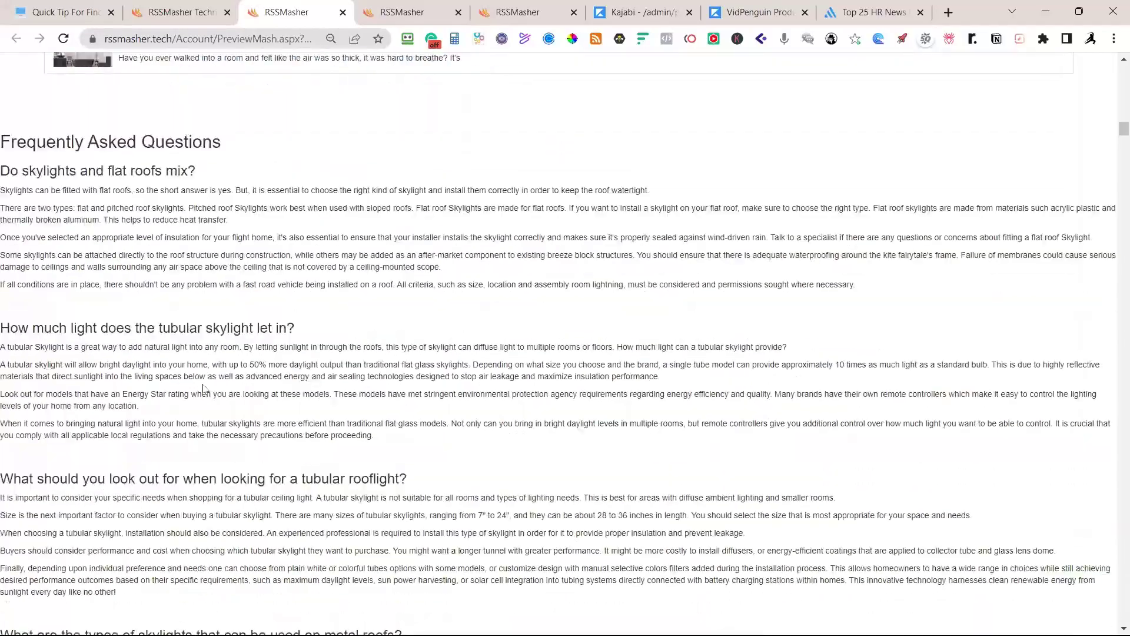
scroll(203, 389, down, 9)
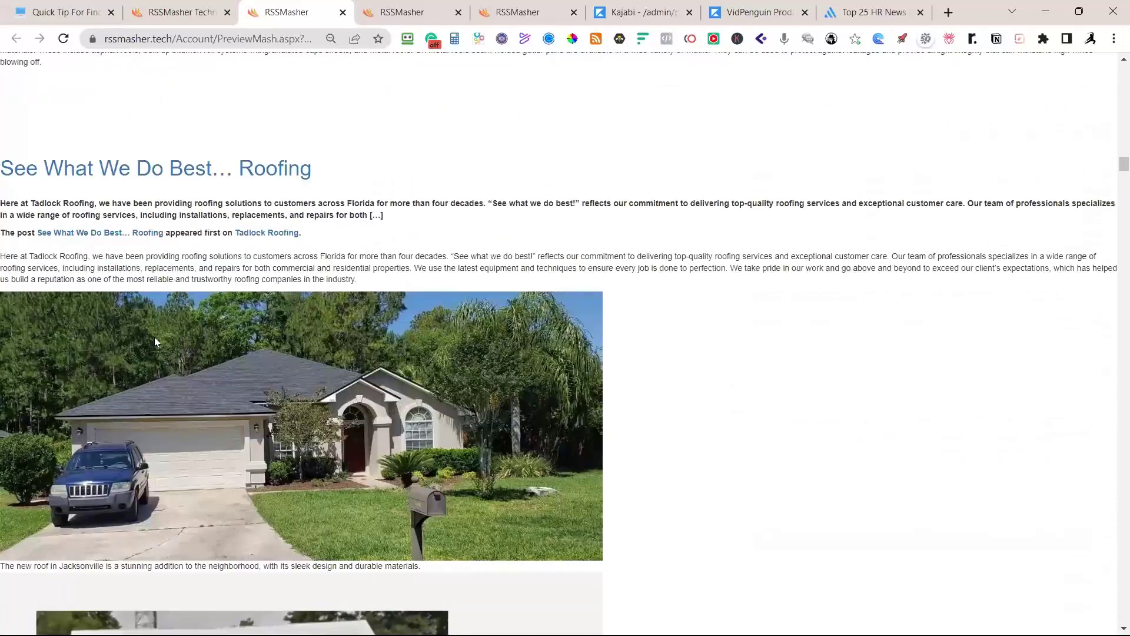
scroll(340, 347, down, 5)
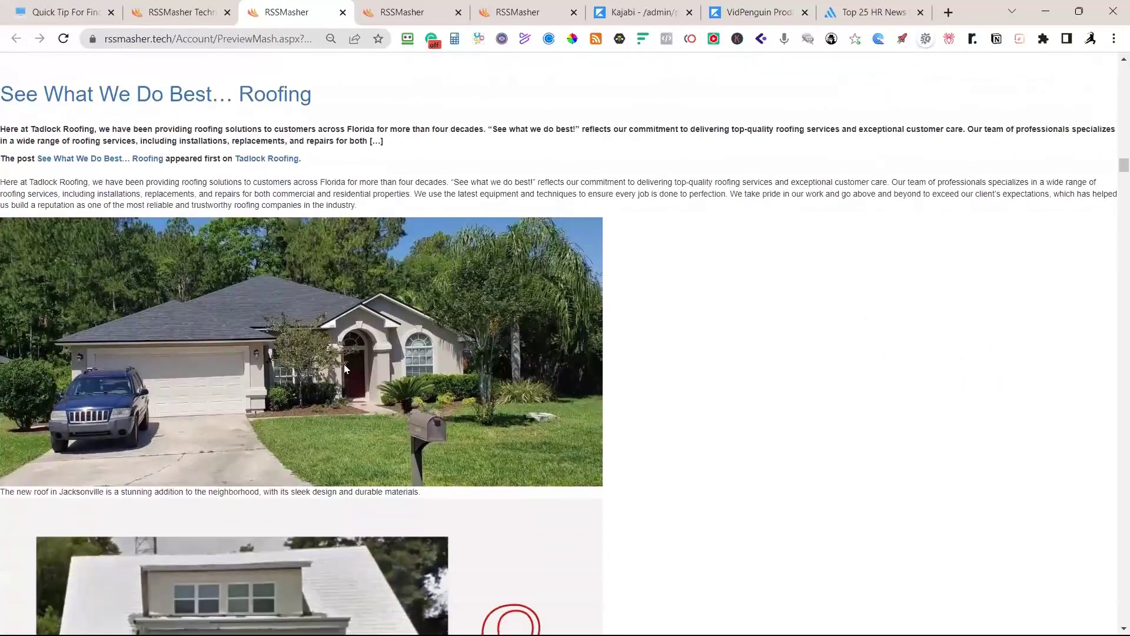
scroll(345, 369, down, 20)
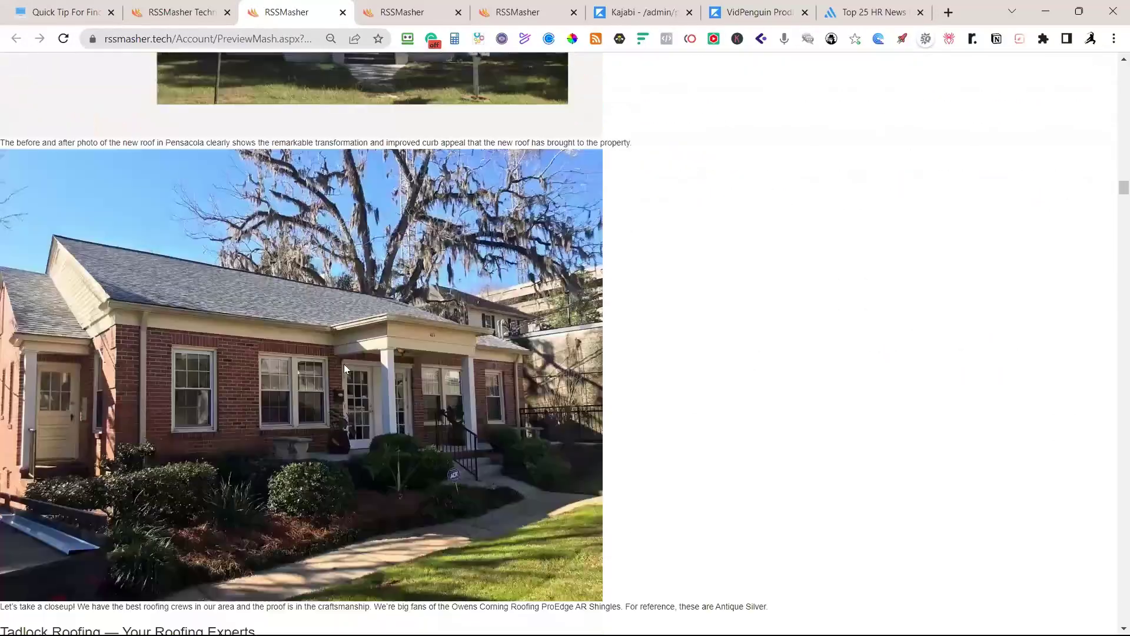
scroll(345, 369, up, 20)
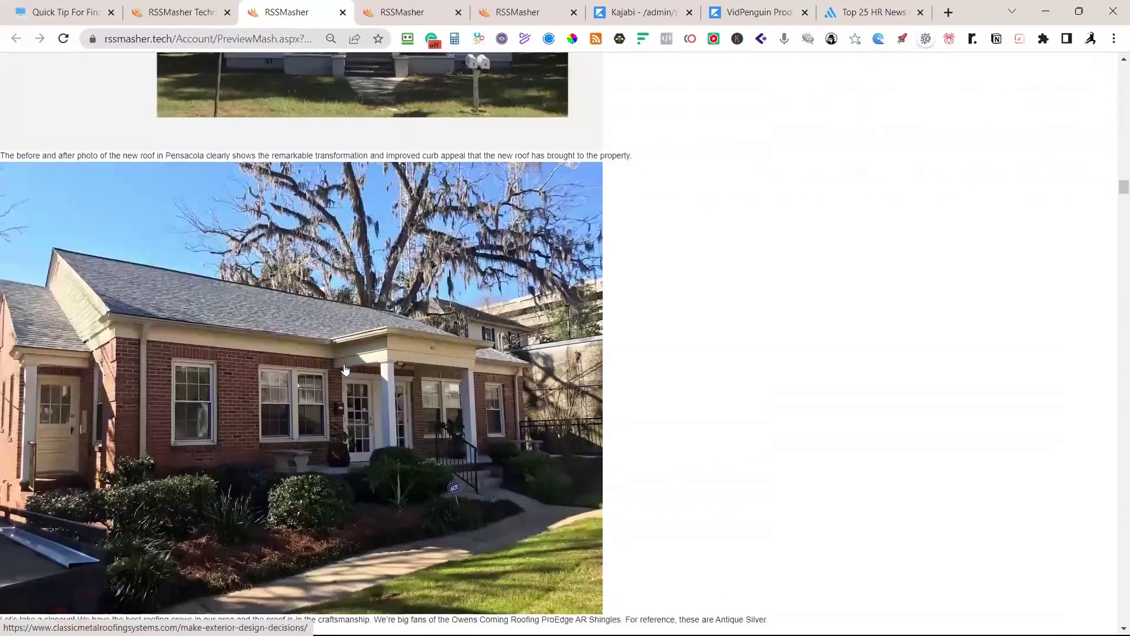
scroll(345, 370, up, 20)
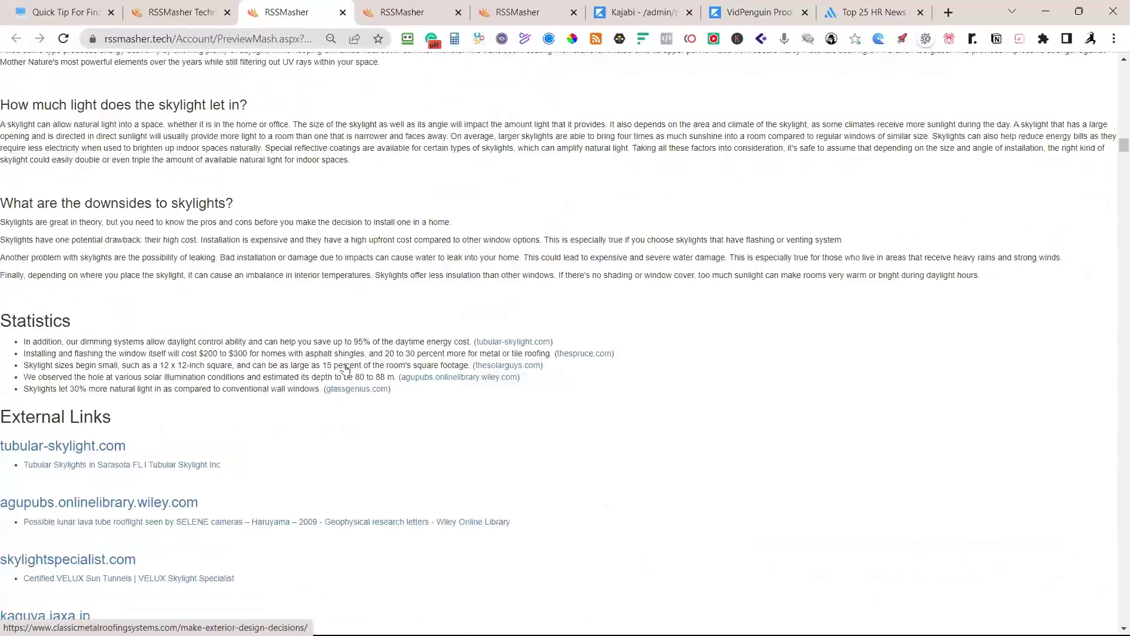
scroll(345, 369, up, 2)
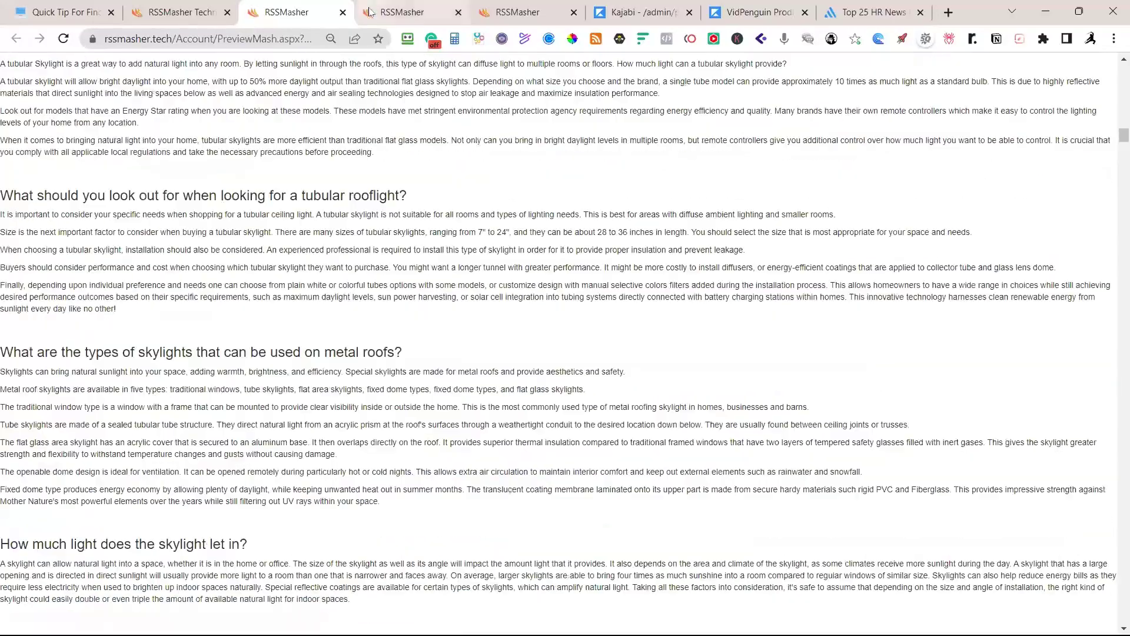
Step: Return to the mash editor and finish and activate the mash
click(197, 12)
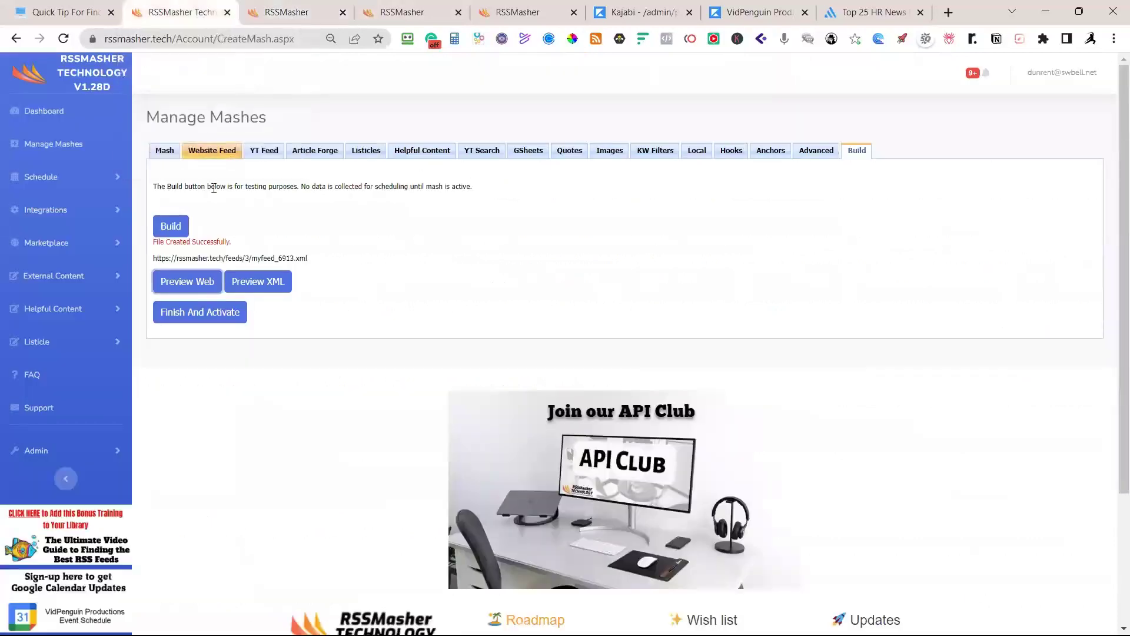
click(196, 315)
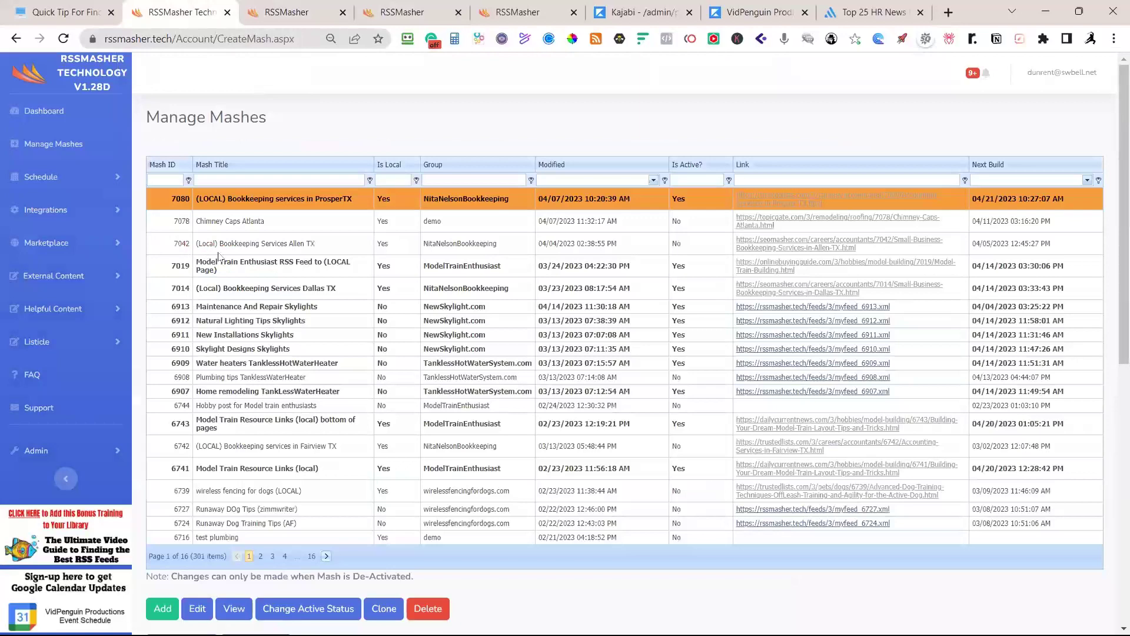
Step: Deactivate the Natural Lighting Tips Skylights mash and reactivate it
click(260, 324)
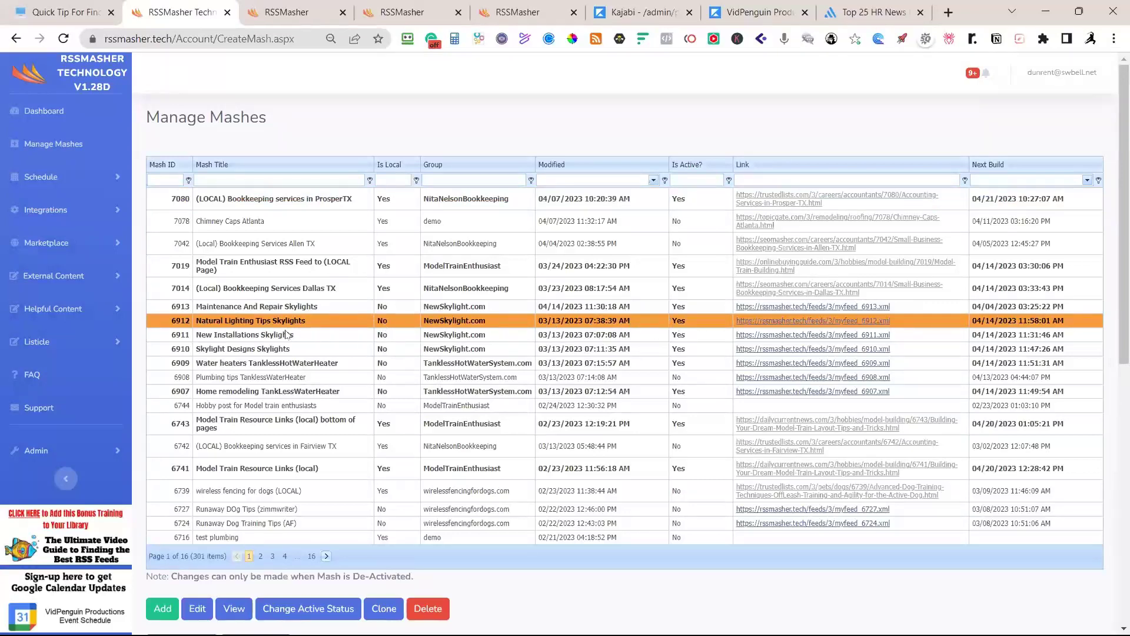
click(315, 615)
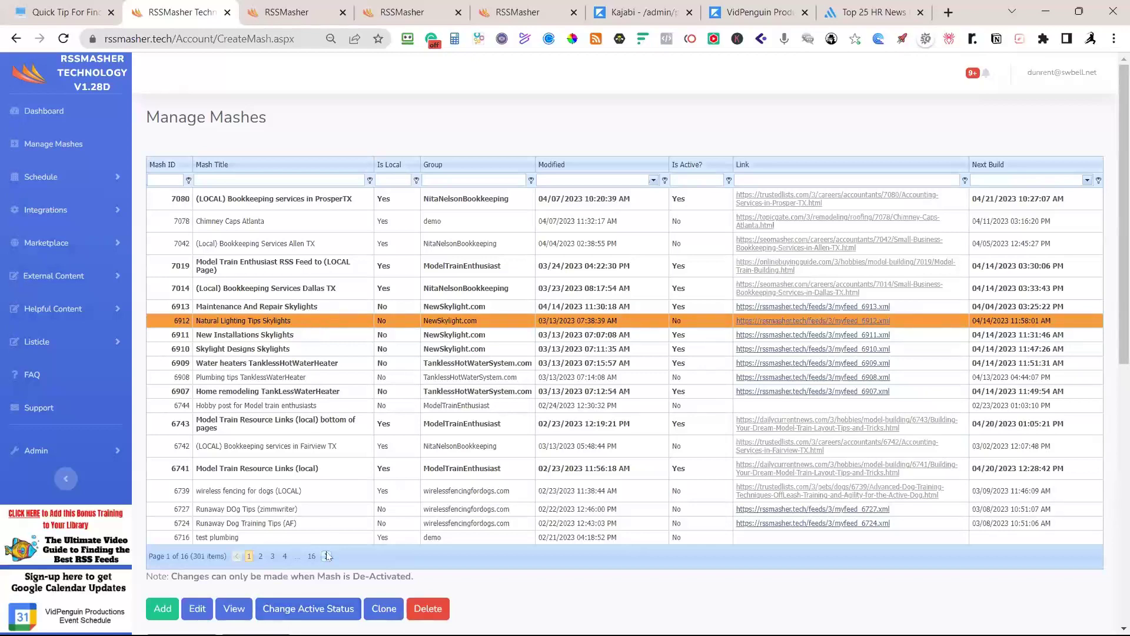
click(319, 612)
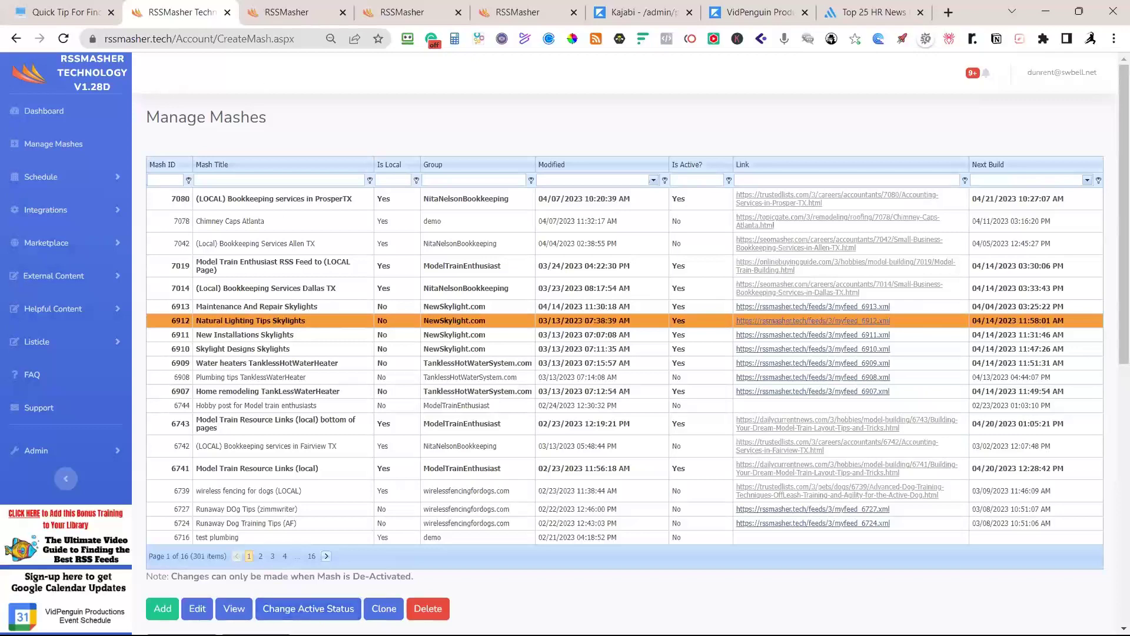
click(1045, 11)
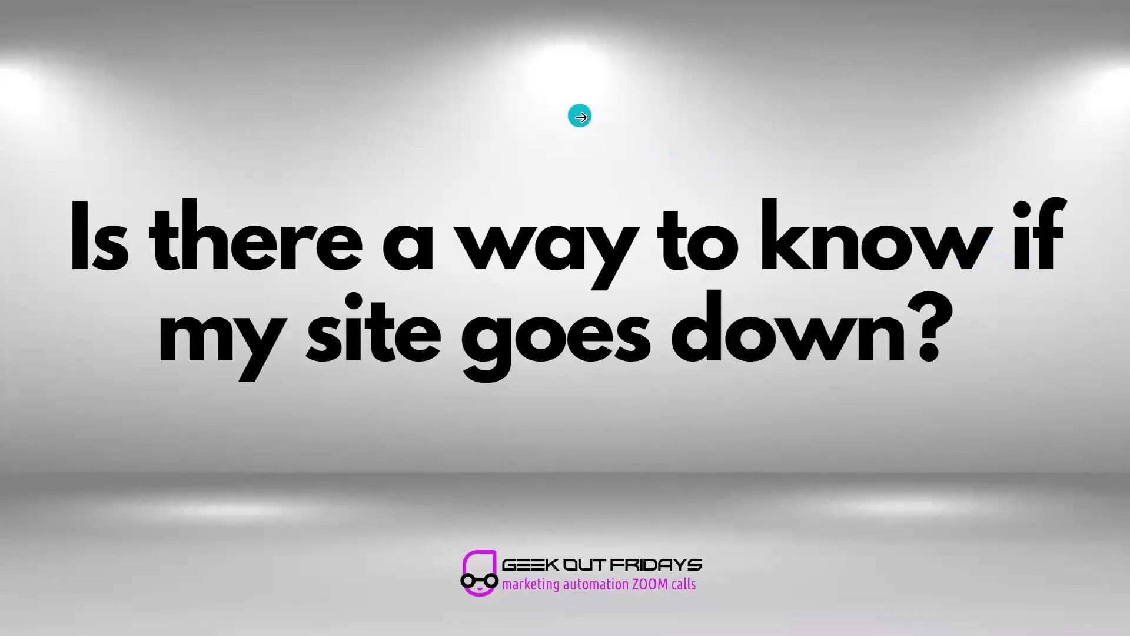
key(Right)
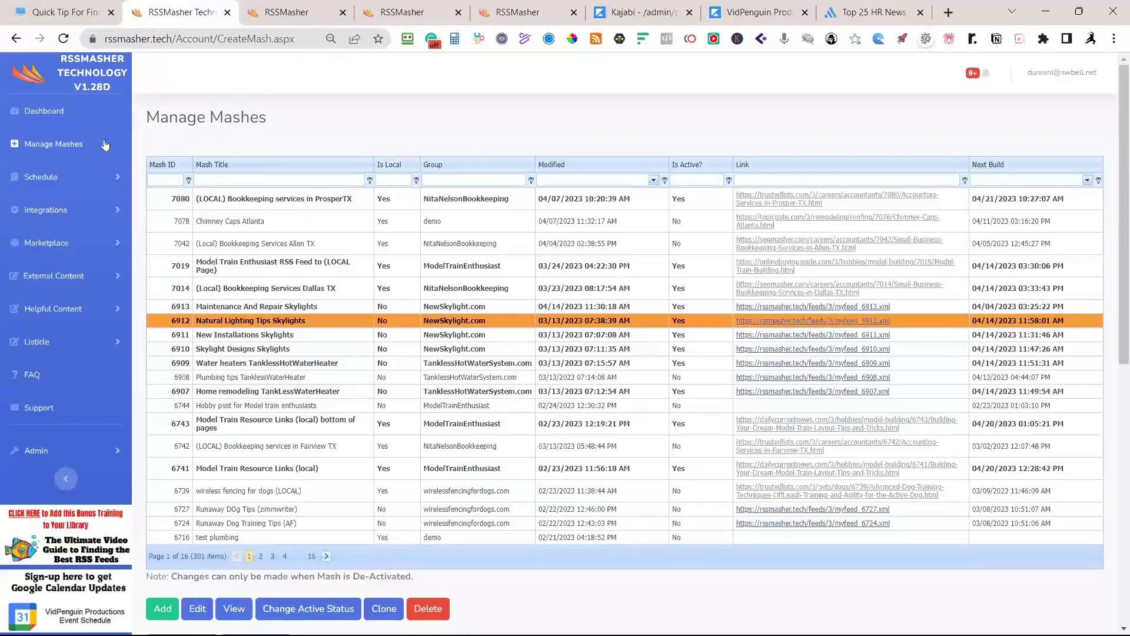
click(48, 112)
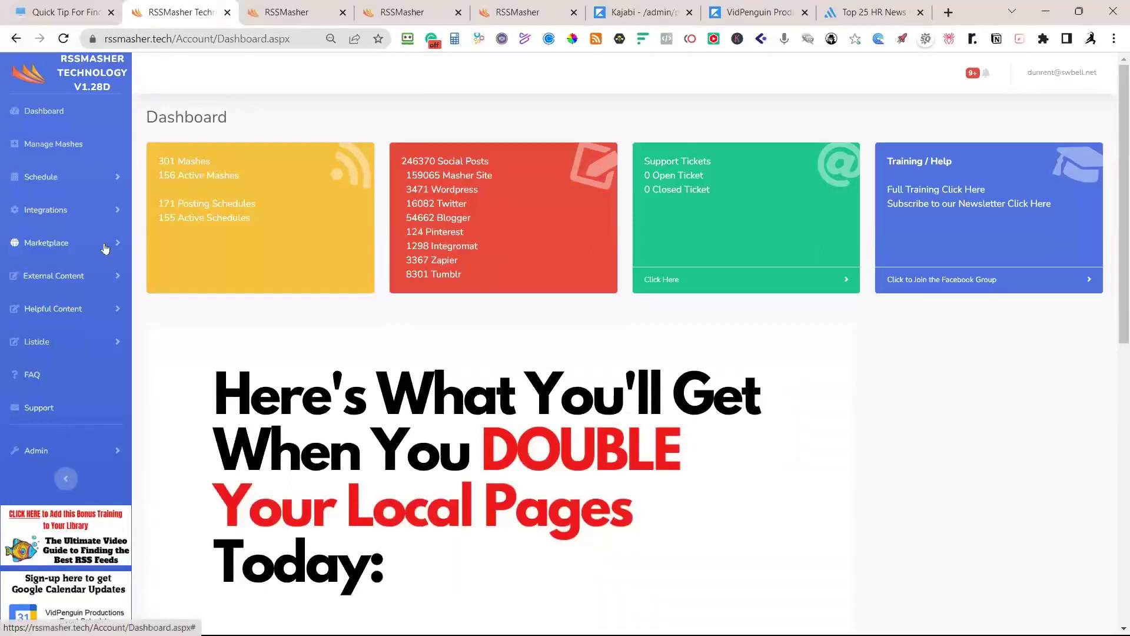
click(1067, 77)
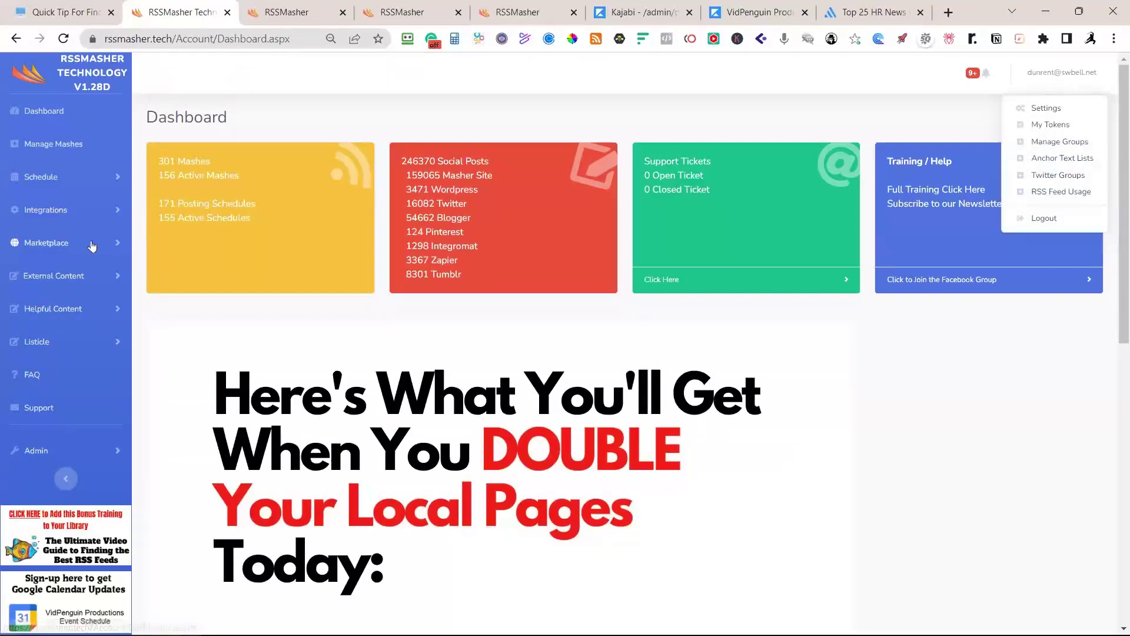
click(60, 211)
scroll(67, 412, down, 3)
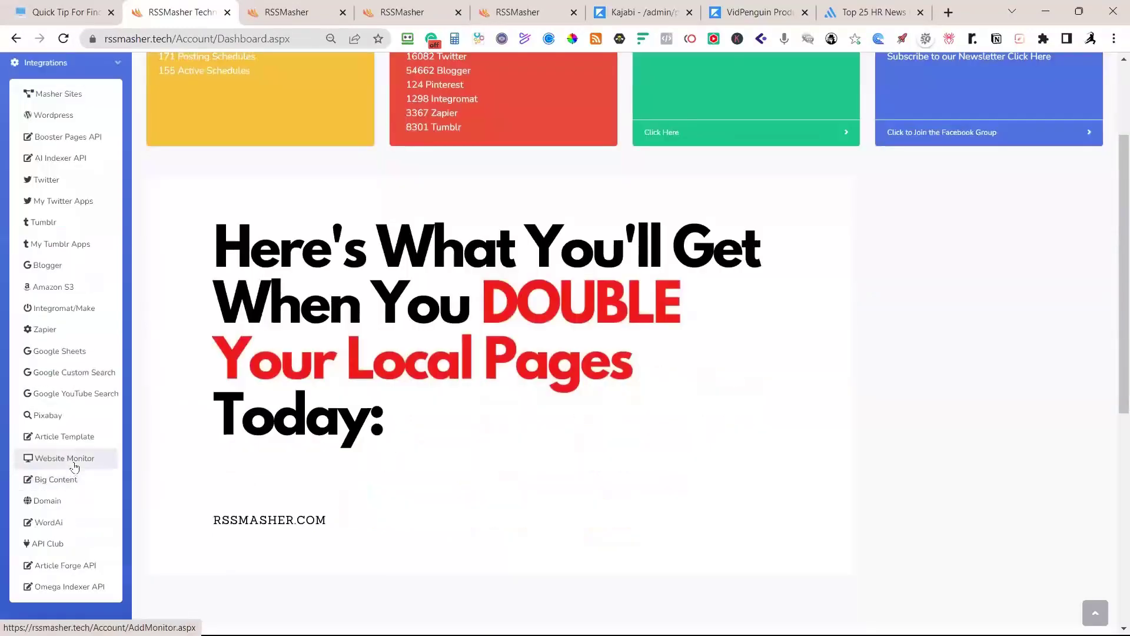
click(71, 462)
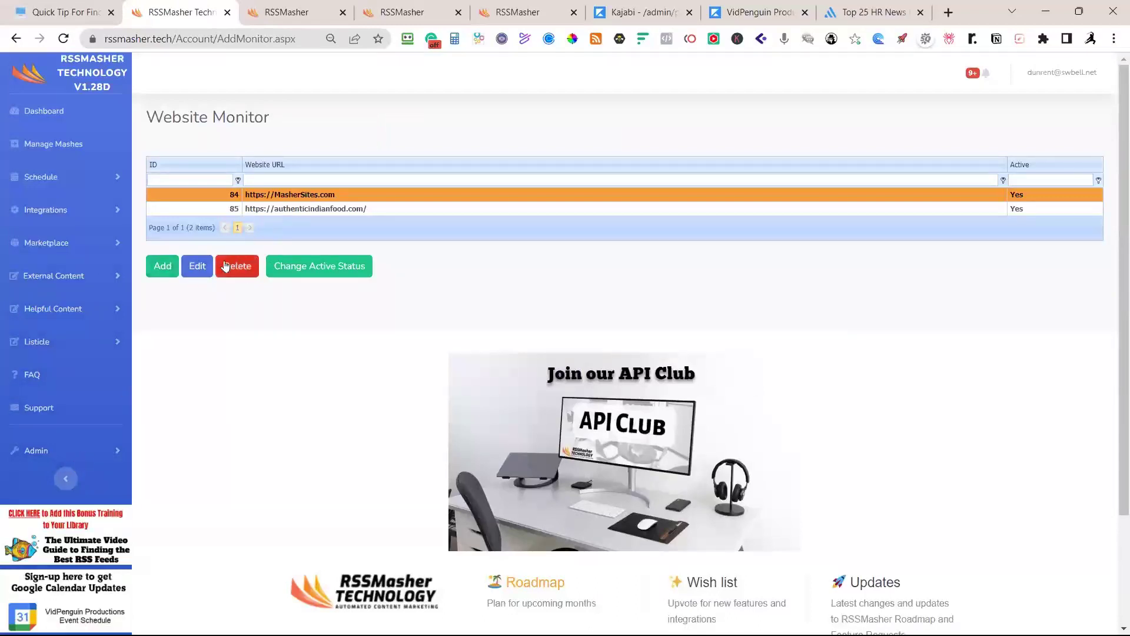
click(296, 210)
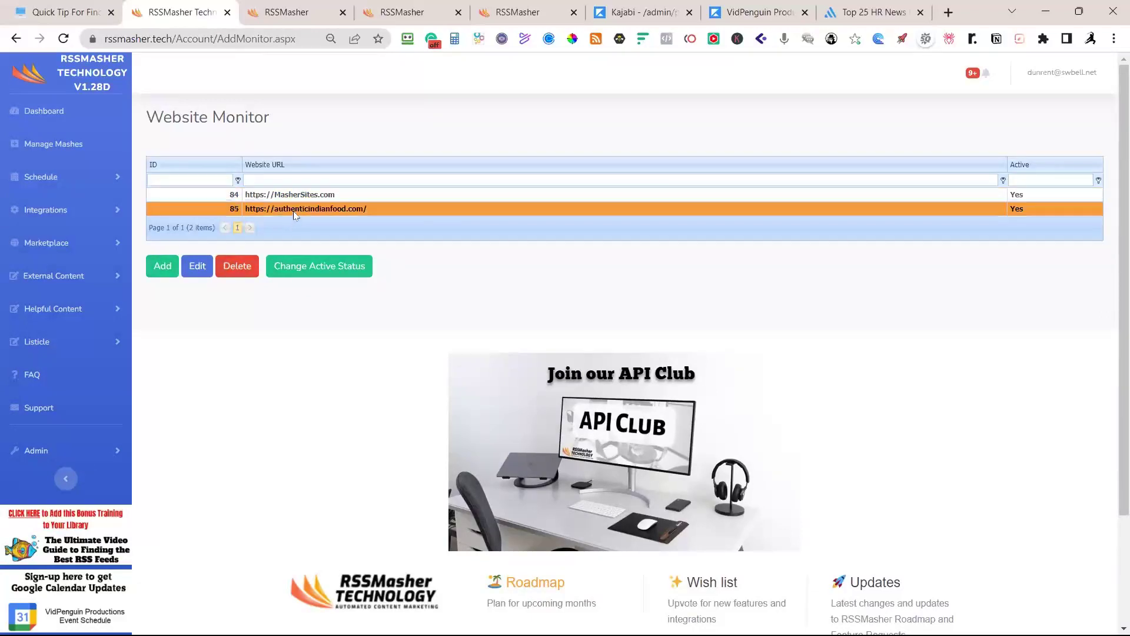
click(197, 265)
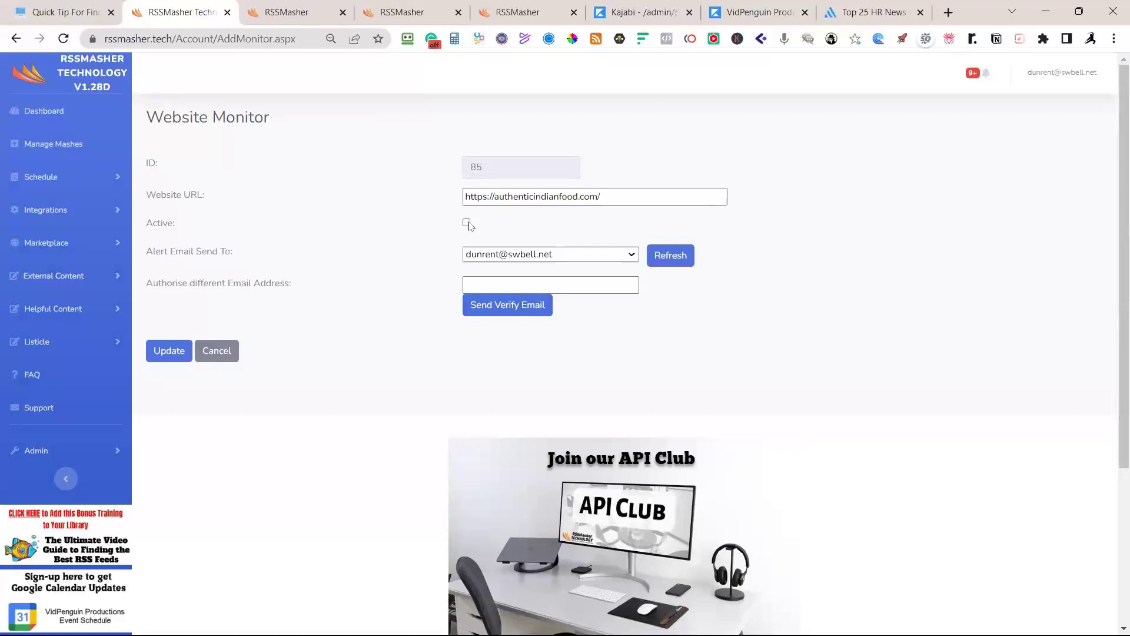
click(467, 223)
click(180, 353)
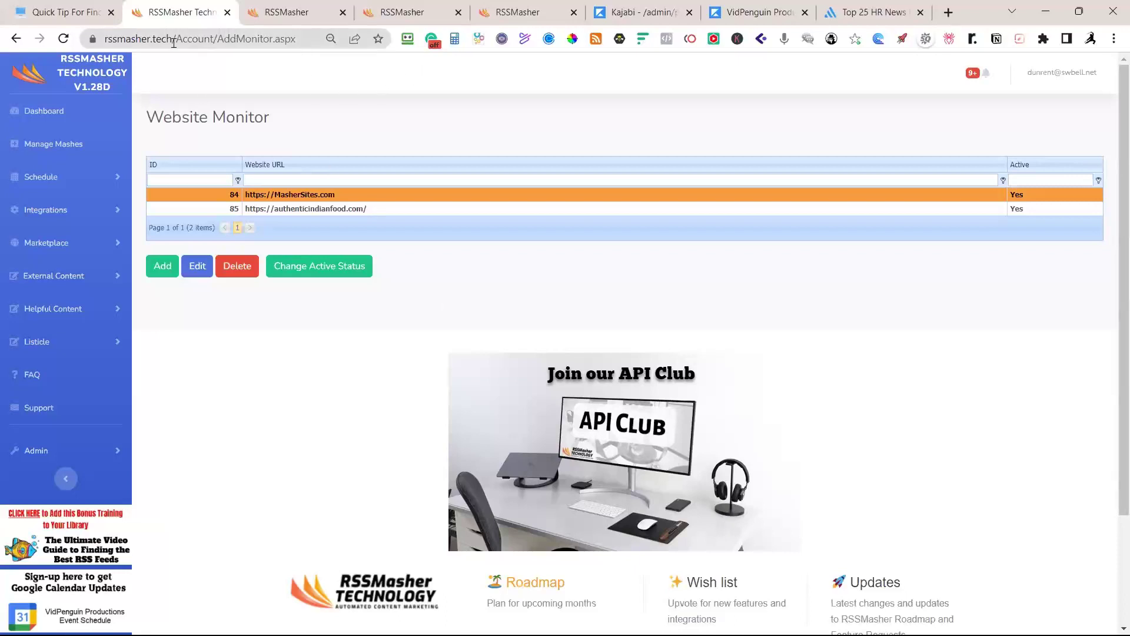
Step: Open the New Installations Skylights mash for editing and go to its keyword filters
click(54, 109)
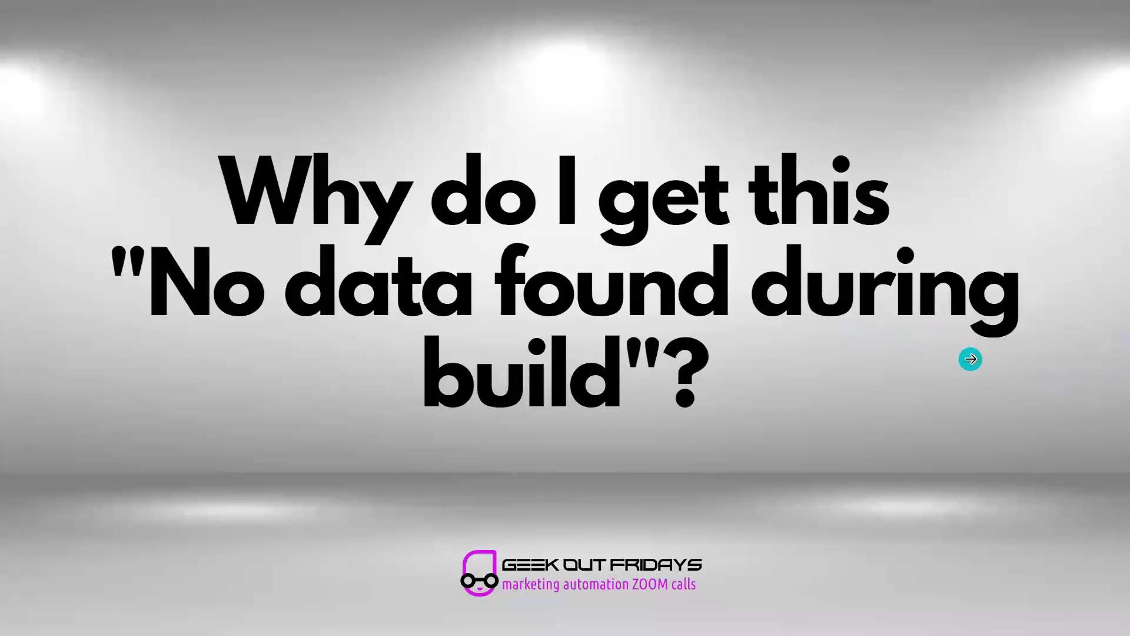
click(968, 354)
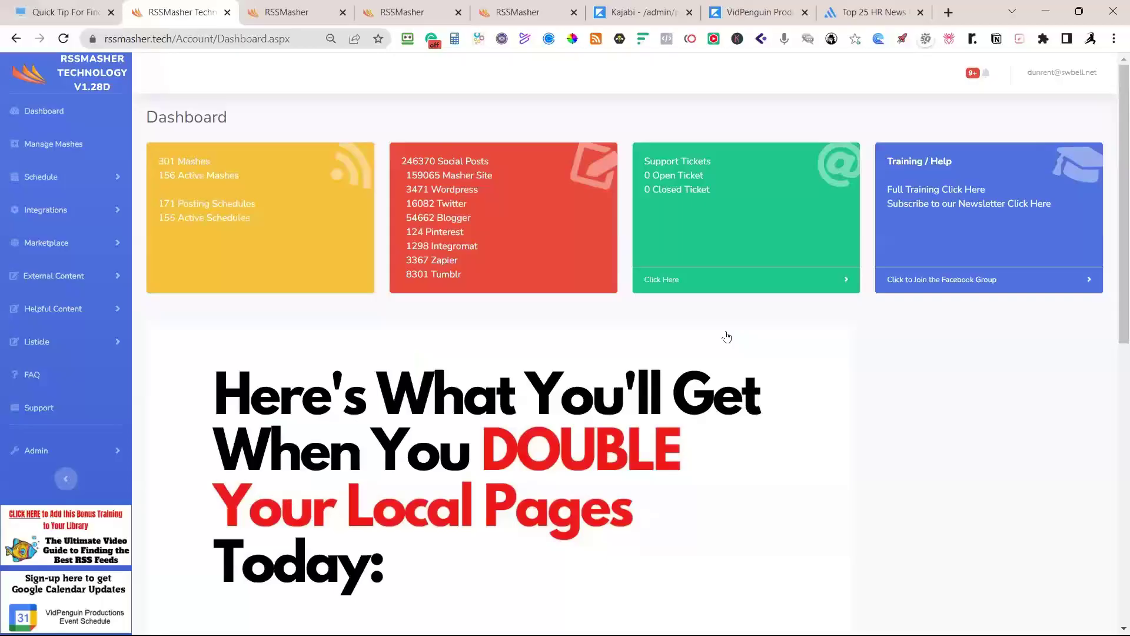
click(72, 147)
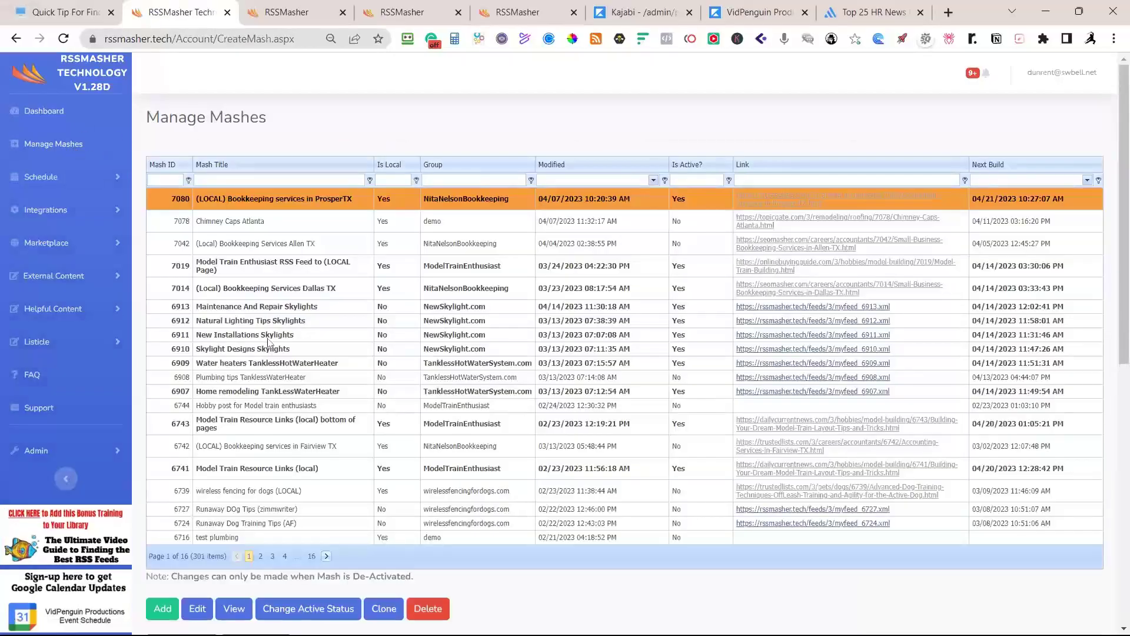
click(271, 336)
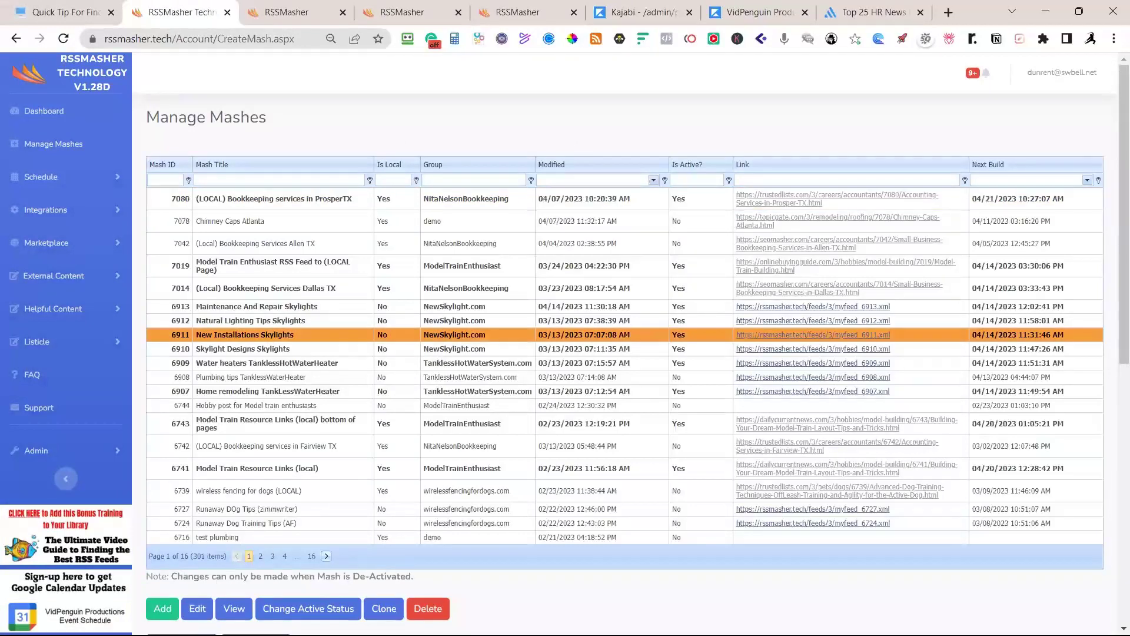
click(197, 608)
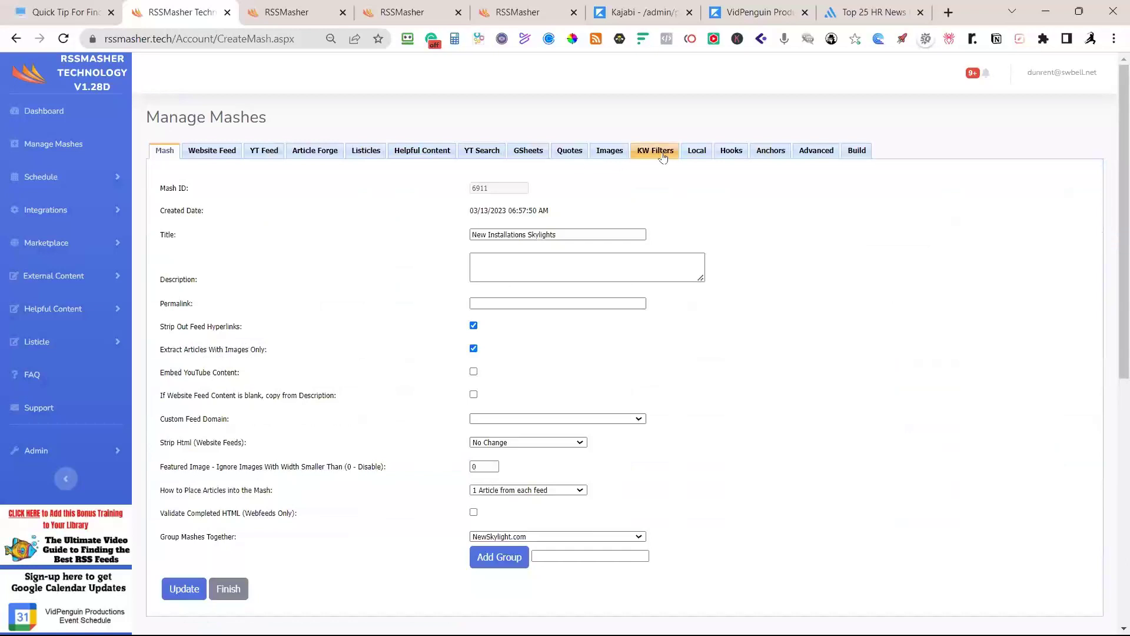
click(662, 154)
Step: Enter "skylights" as the positive title keyword for all sources
click(515, 258)
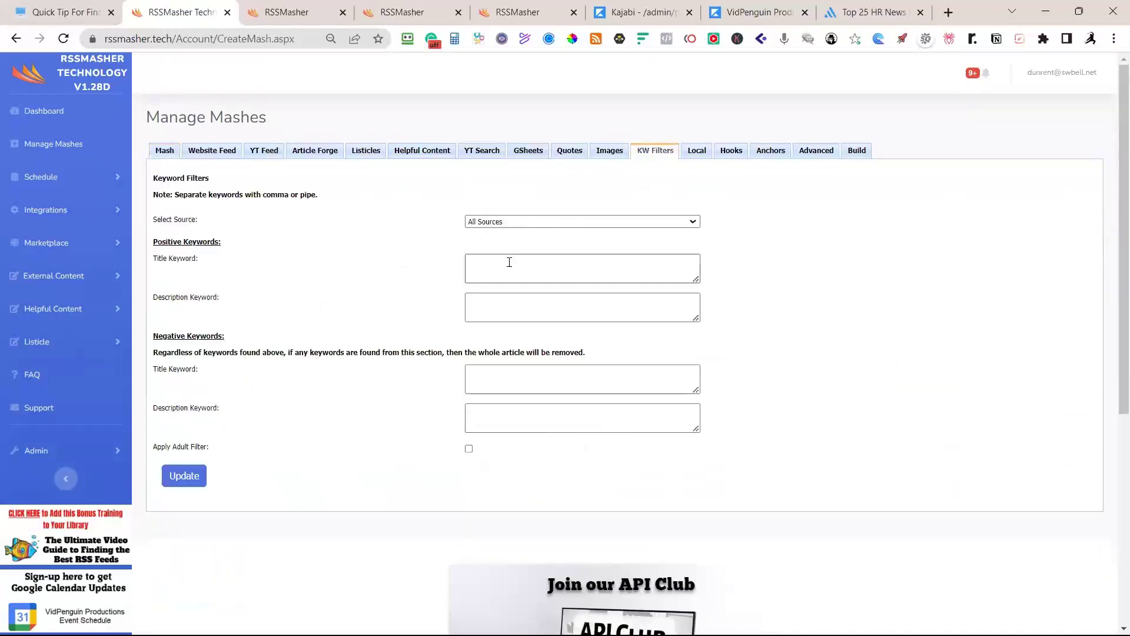
click(509, 262)
text(skylights)
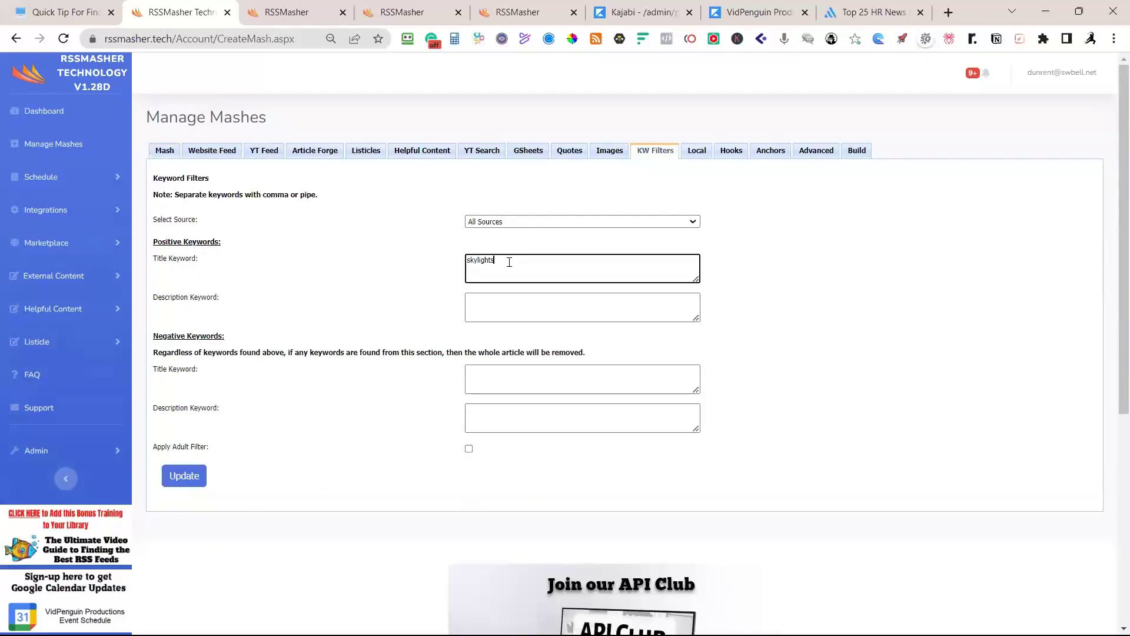
click(526, 312)
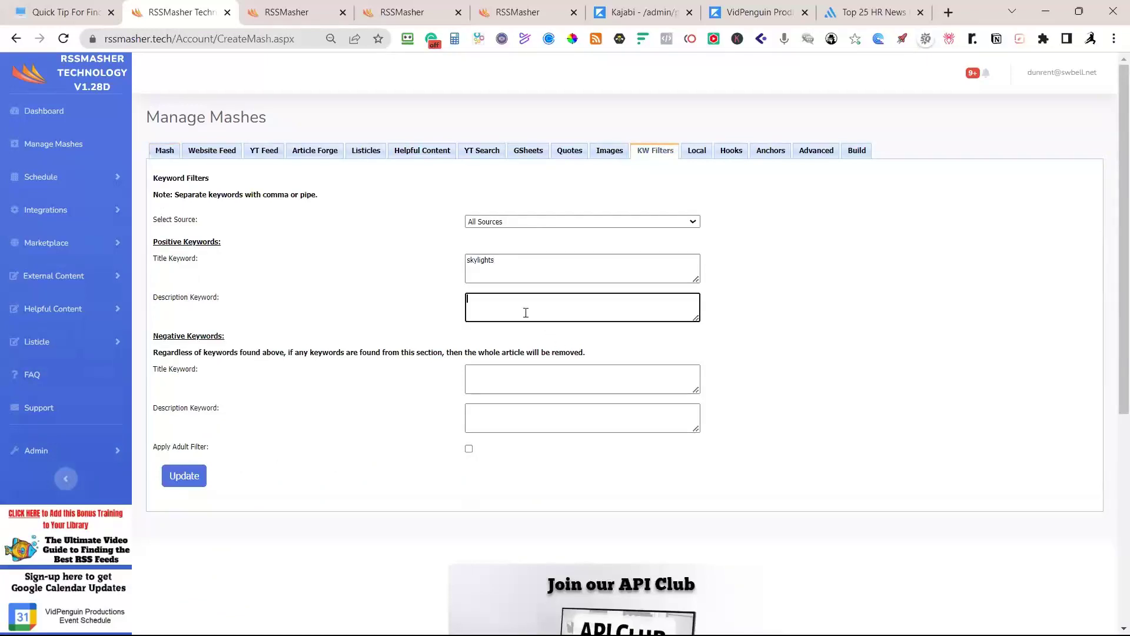
click(552, 270)
click(549, 298)
Step: Increase the browser's page zoom by two levels to enlarge the keyword filter form
click(1113, 39)
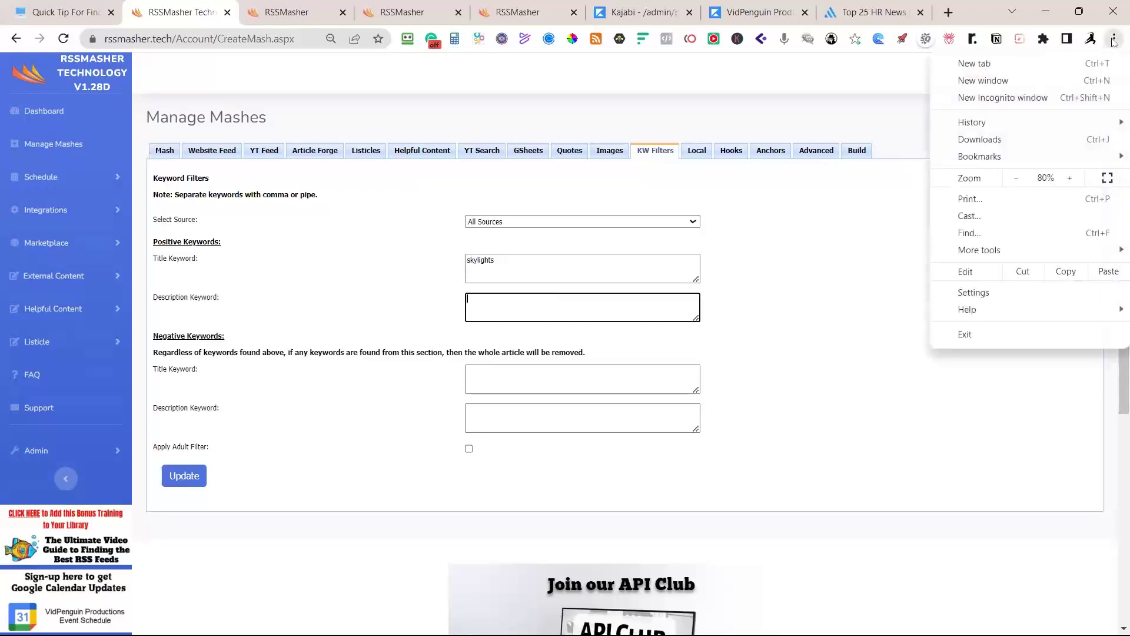
click(1077, 181)
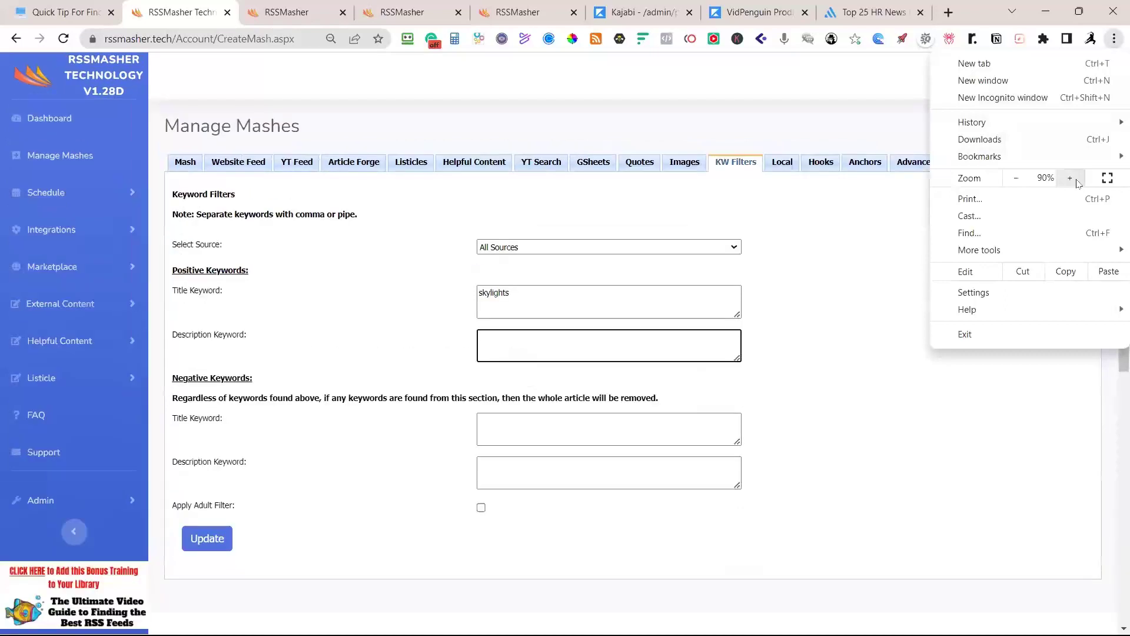
click(1077, 181)
mouse_move(968, 309)
click(875, 249)
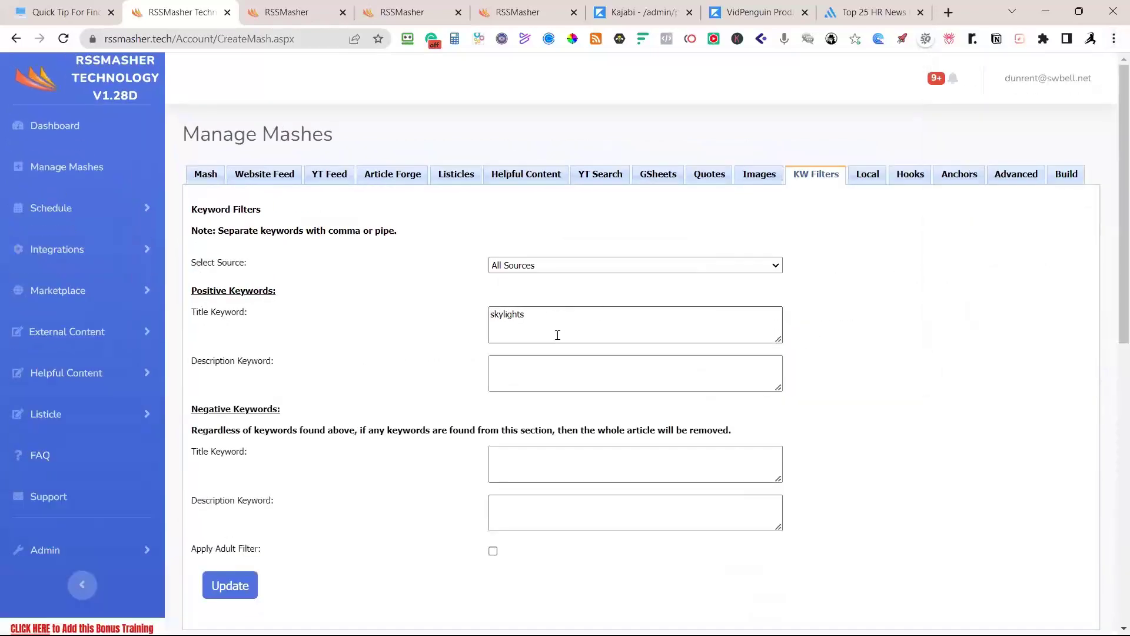
Step: Enter "skylights" as the positive description keyword and "plumbing" as both the negative title and negative description keywords
click(546, 366)
text(skylights)
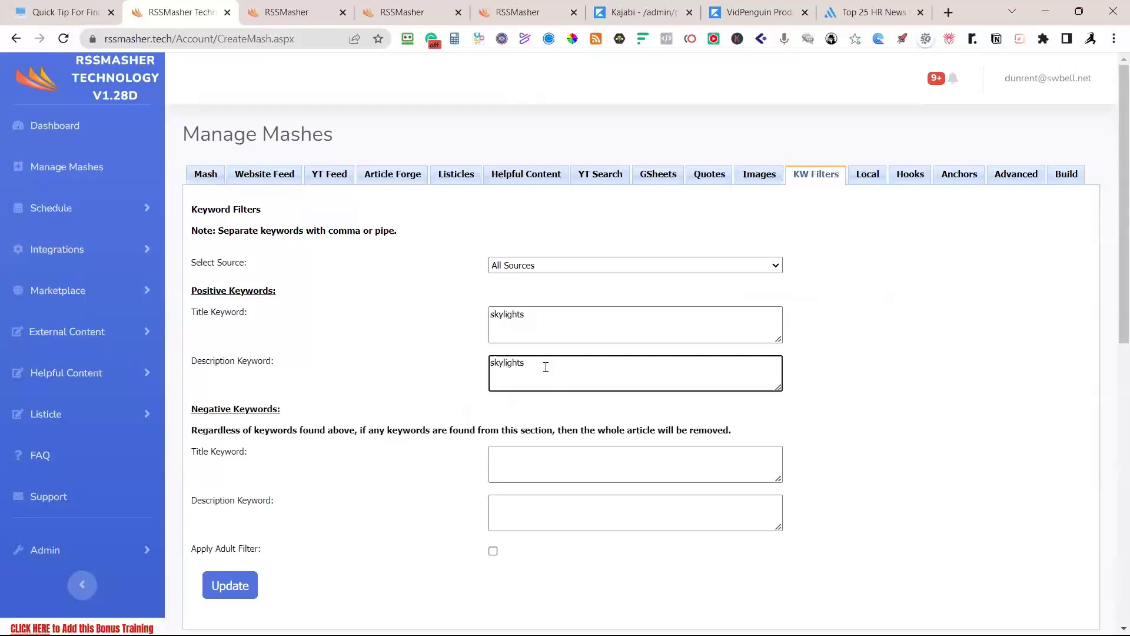
click(526, 458)
text(pl)
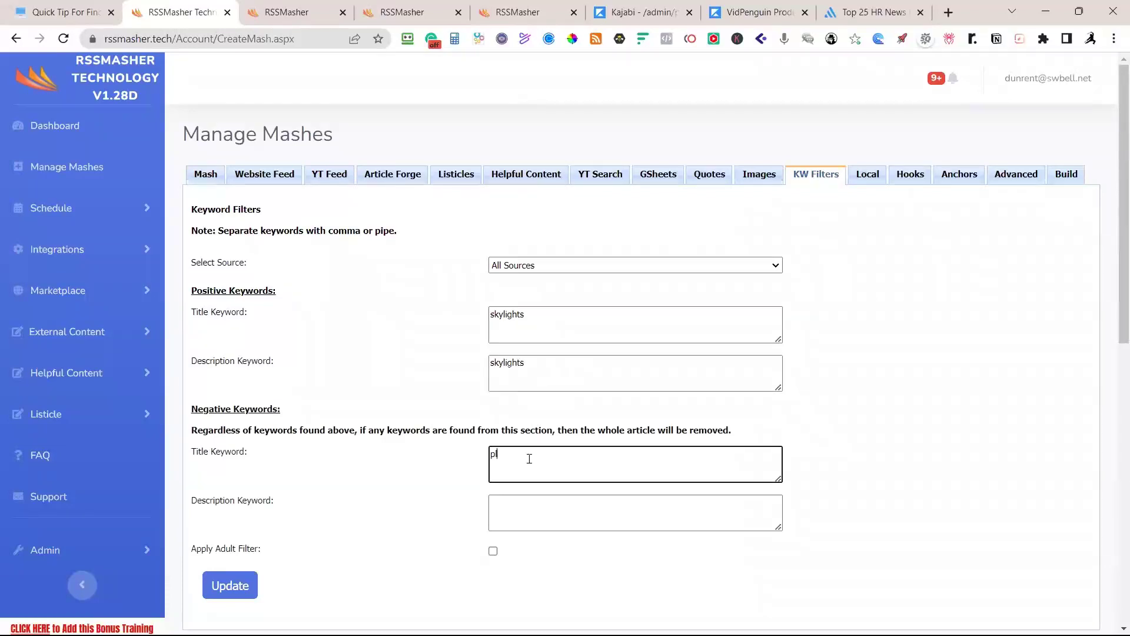
text(umbing)
click(507, 508)
text(plumbing)
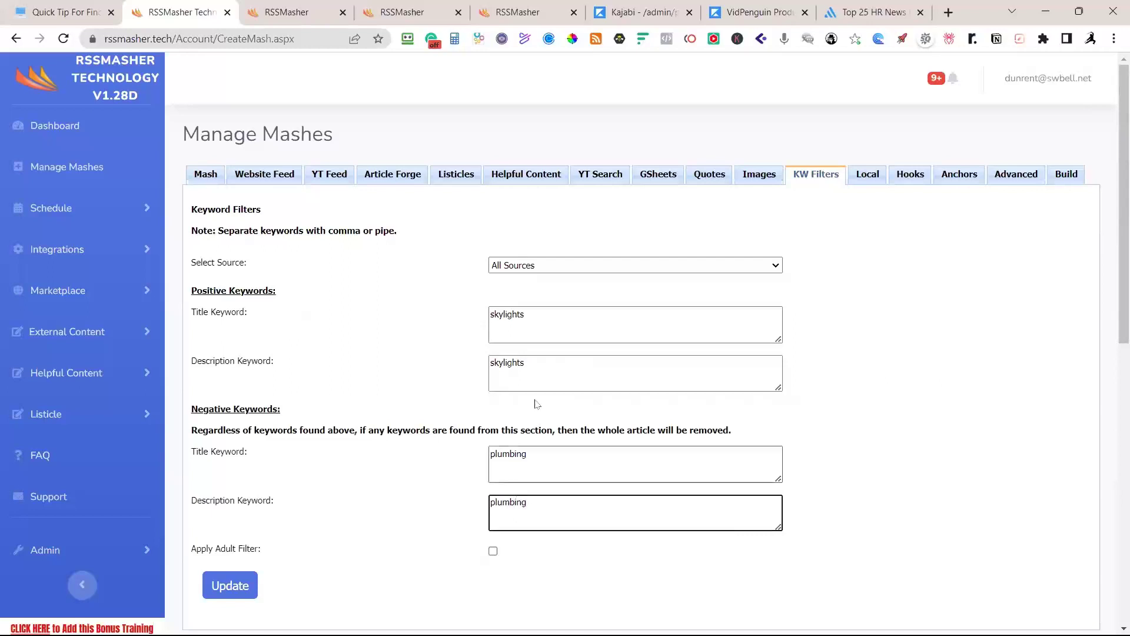
click(597, 266)
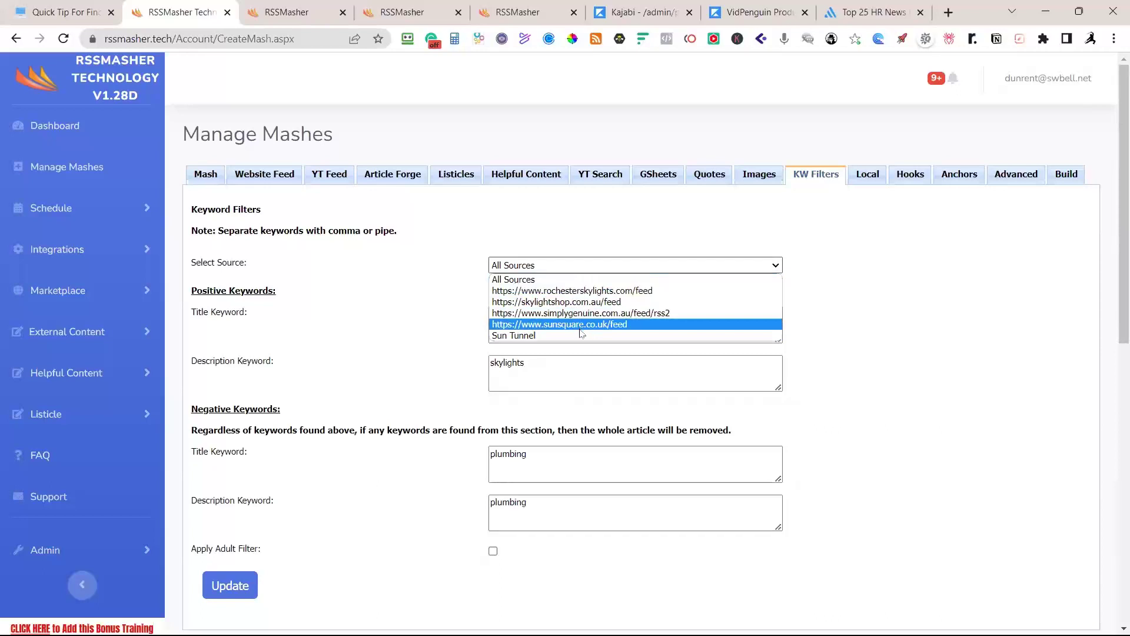
click(580, 303)
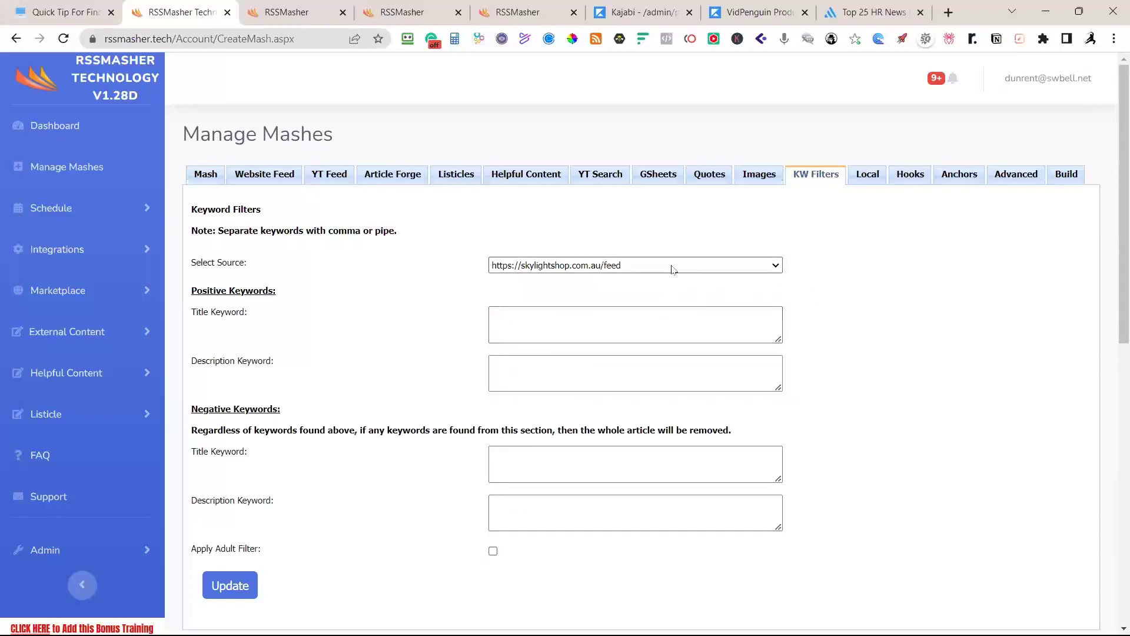
click(605, 310)
text(patios)
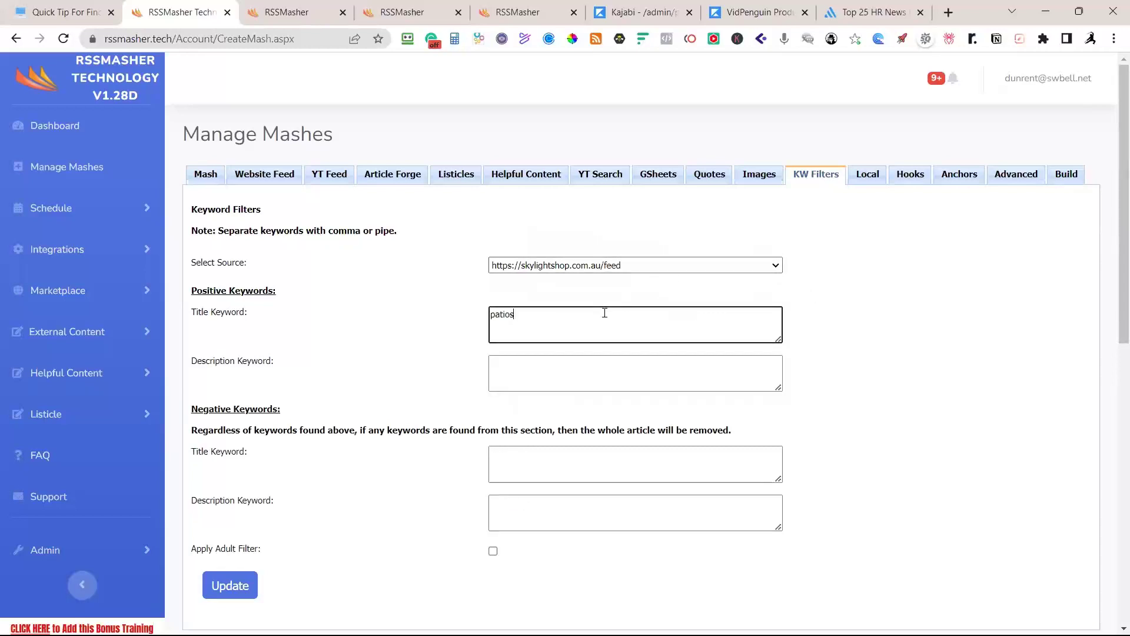
click(243, 585)
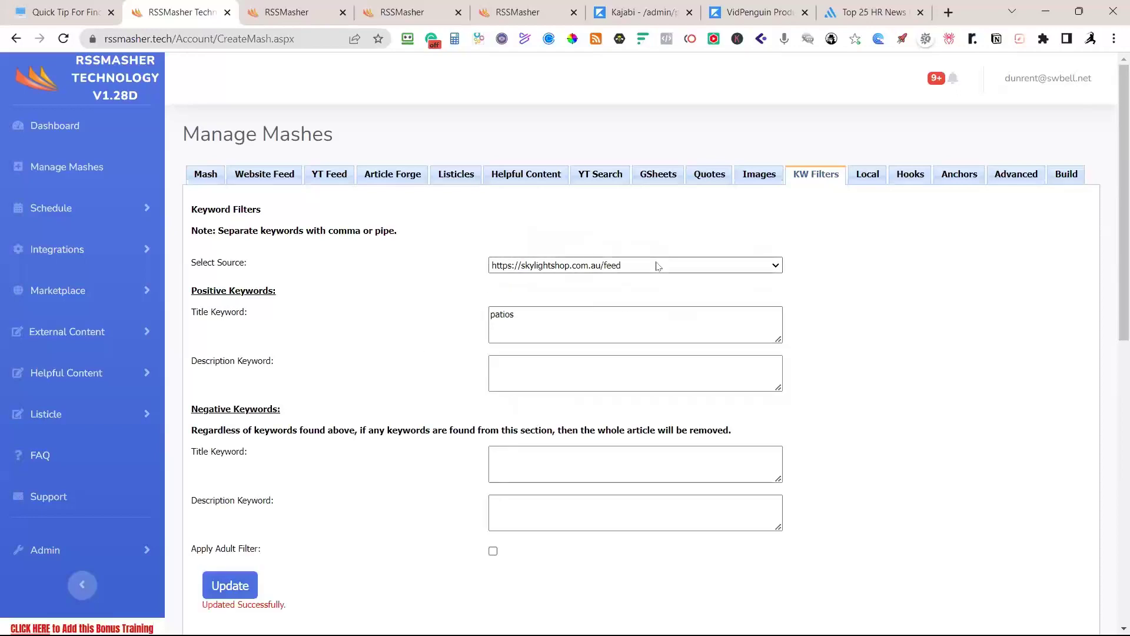
Step: Check the keyword filters stored for All Sources
scroll(657, 278, down, 4)
scroll(704, 254, up, 4)
click(721, 265)
click(595, 281)
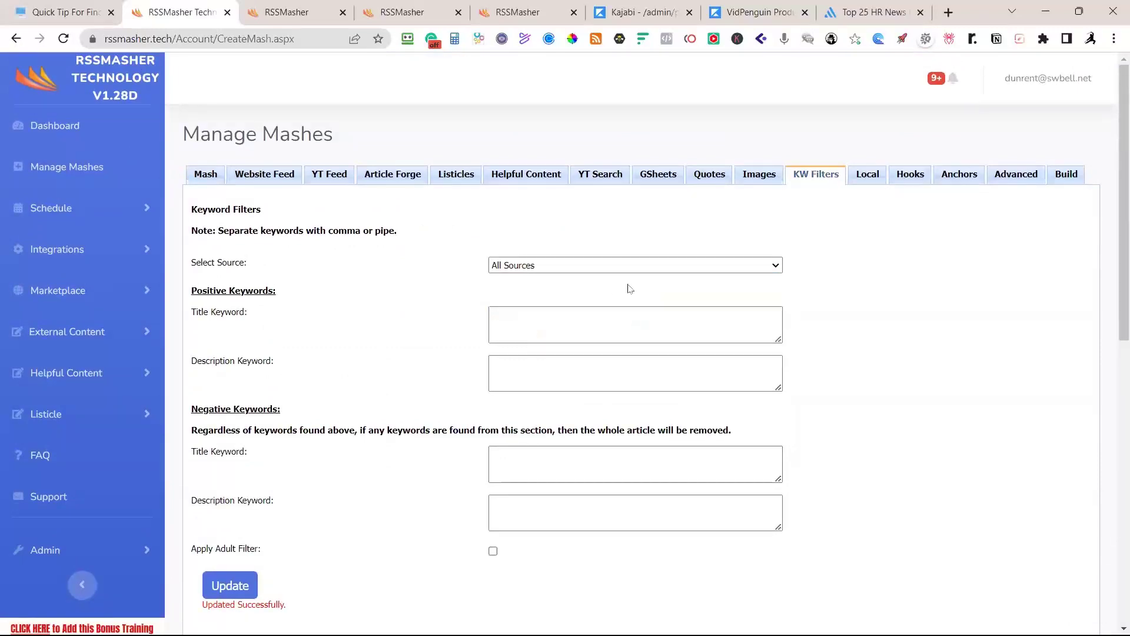
click(630, 264)
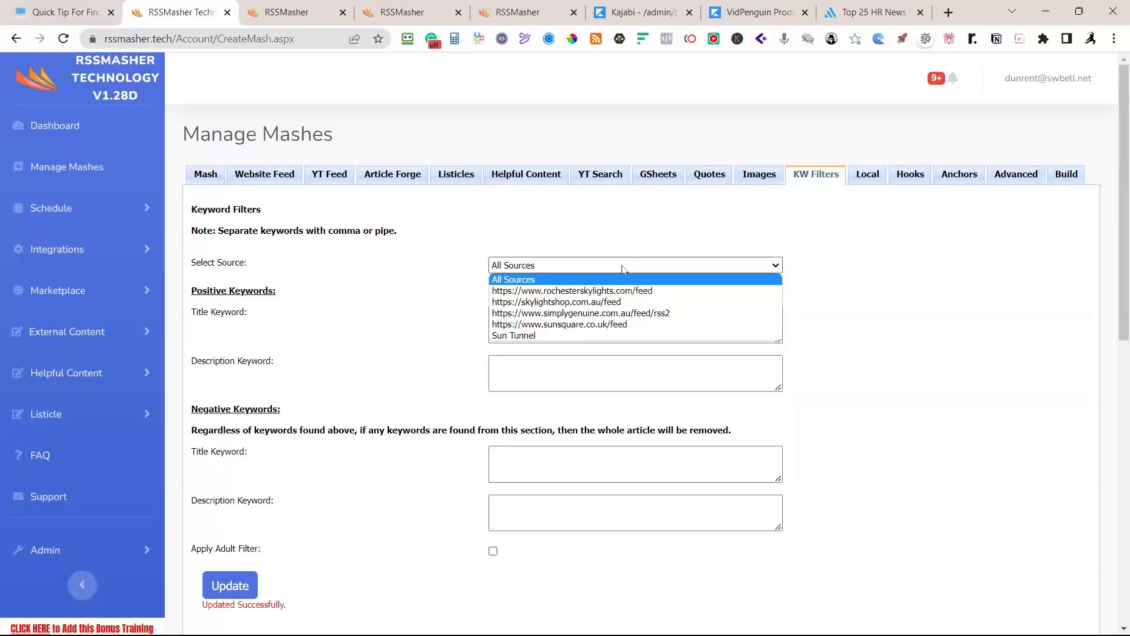
click(614, 302)
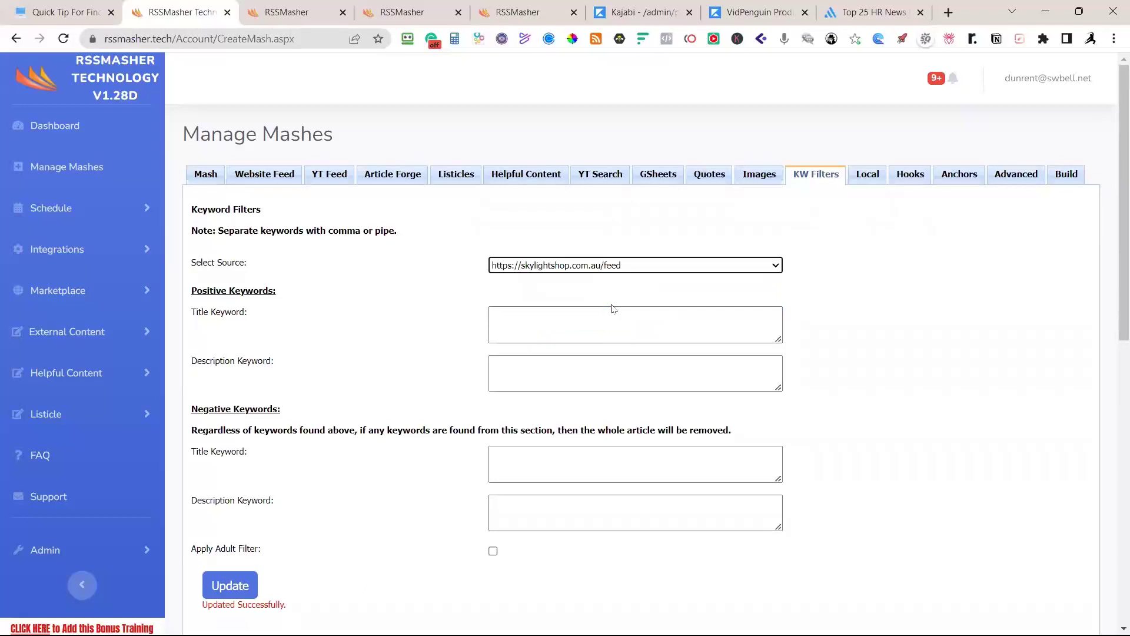
drag(539, 322, 486, 319)
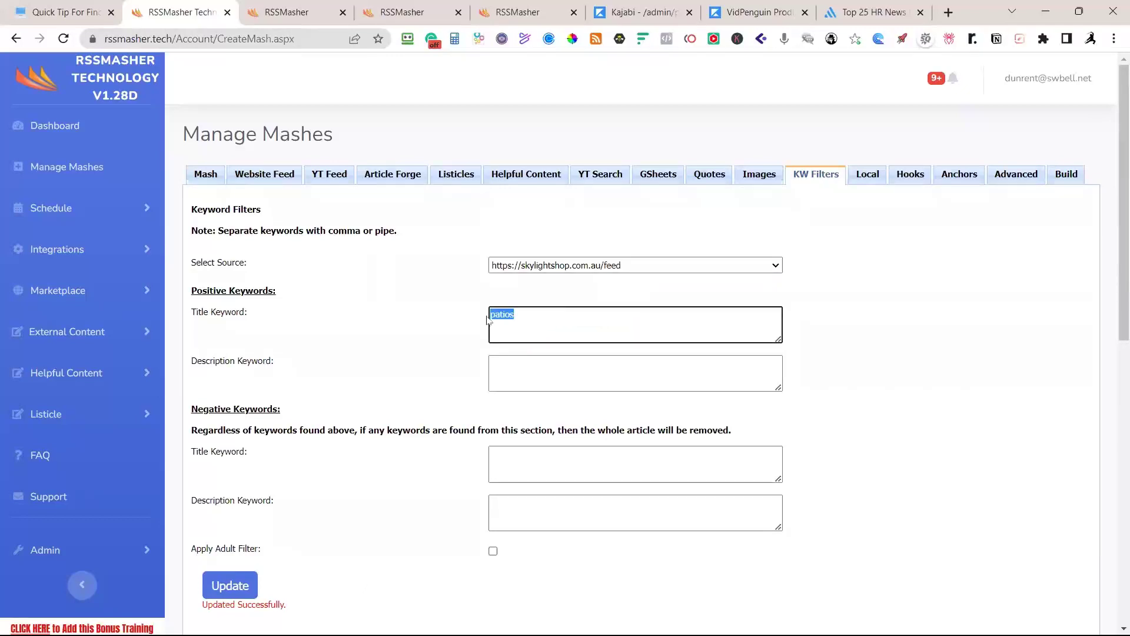
key(BackSpace)
click(248, 583)
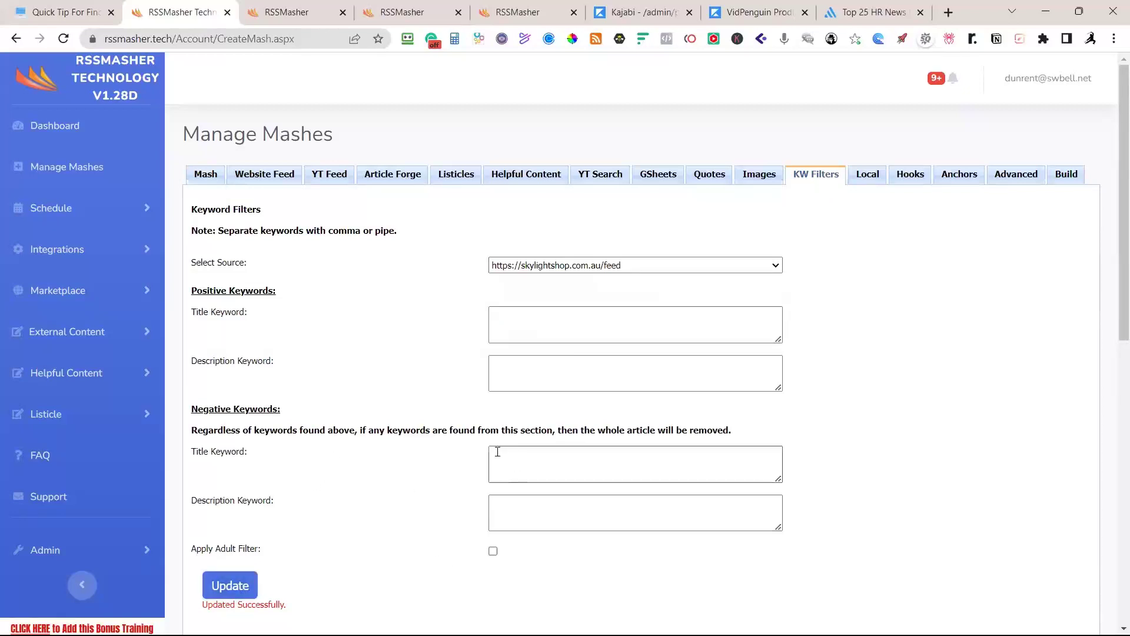
Step: Enter "plumbing" as the negative title keyword for the skylightshop feed, and cut it out again
click(555, 464)
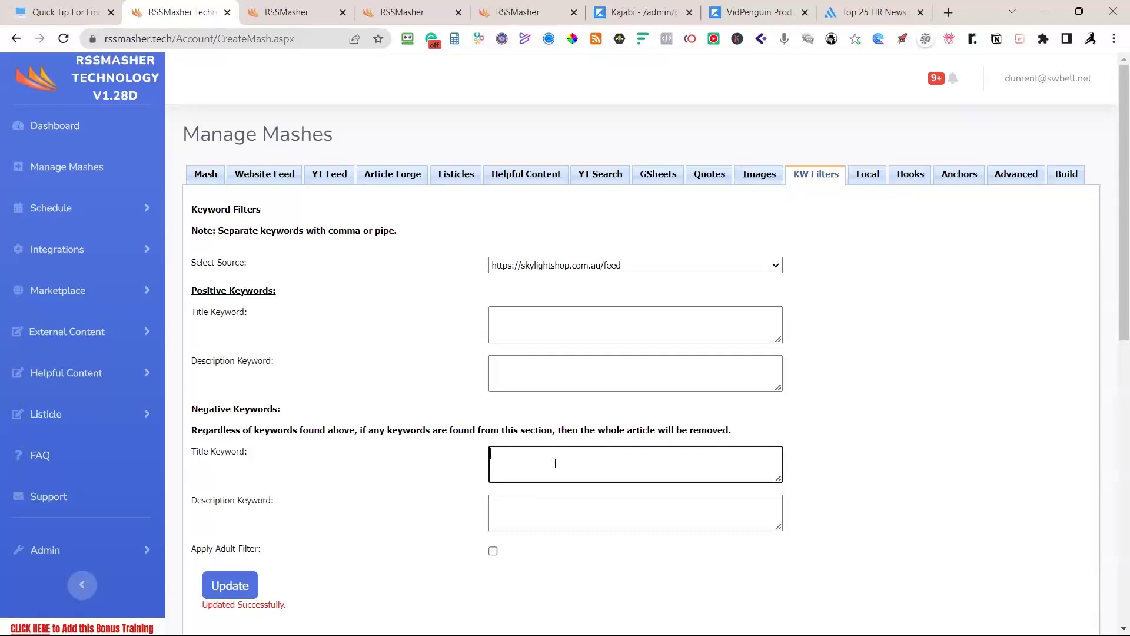
text(plumbing)
double_click(507, 454)
key(ctrl+x)
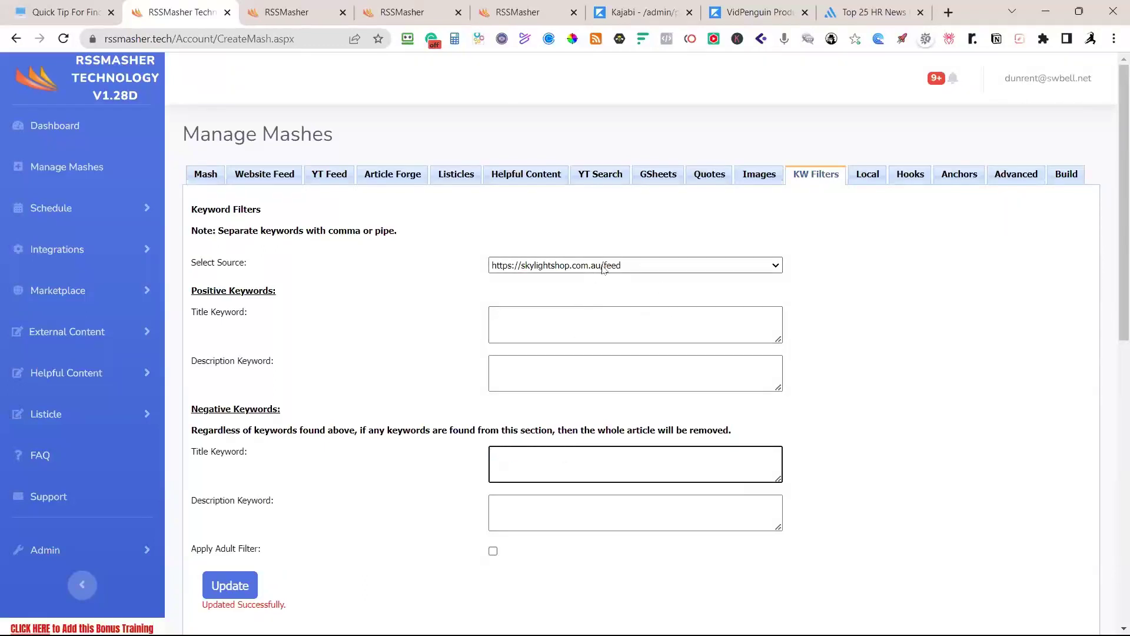
Step: For All Sources, set the negative title keyword to "plumbing" and the positive title keyword to "skylight"
click(580, 265)
click(580, 279)
click(522, 461)
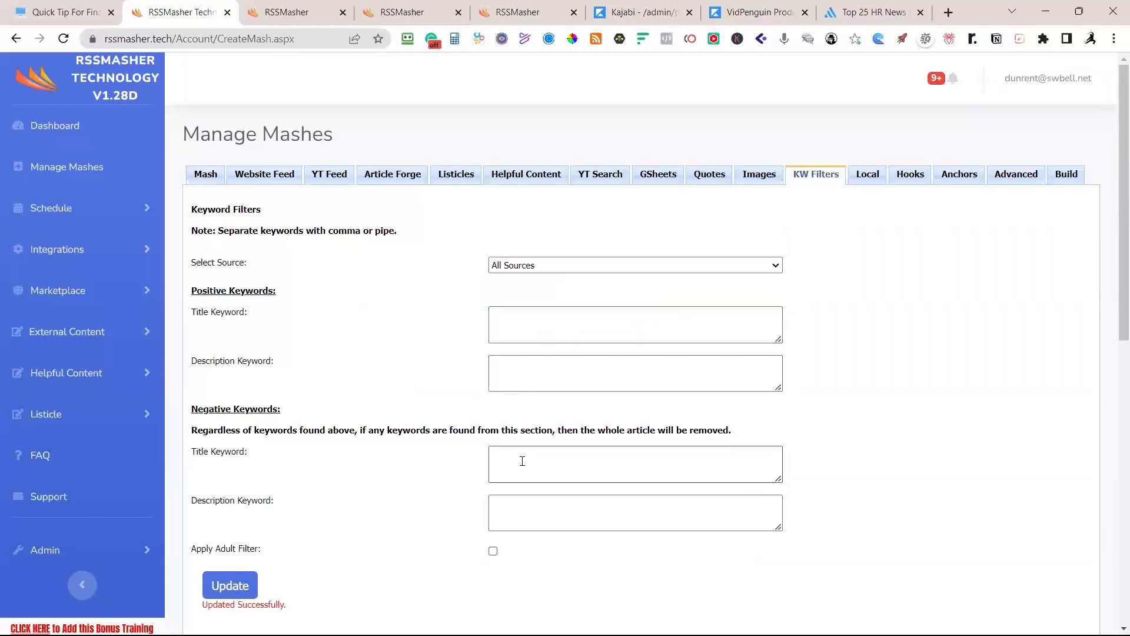
click(522, 459)
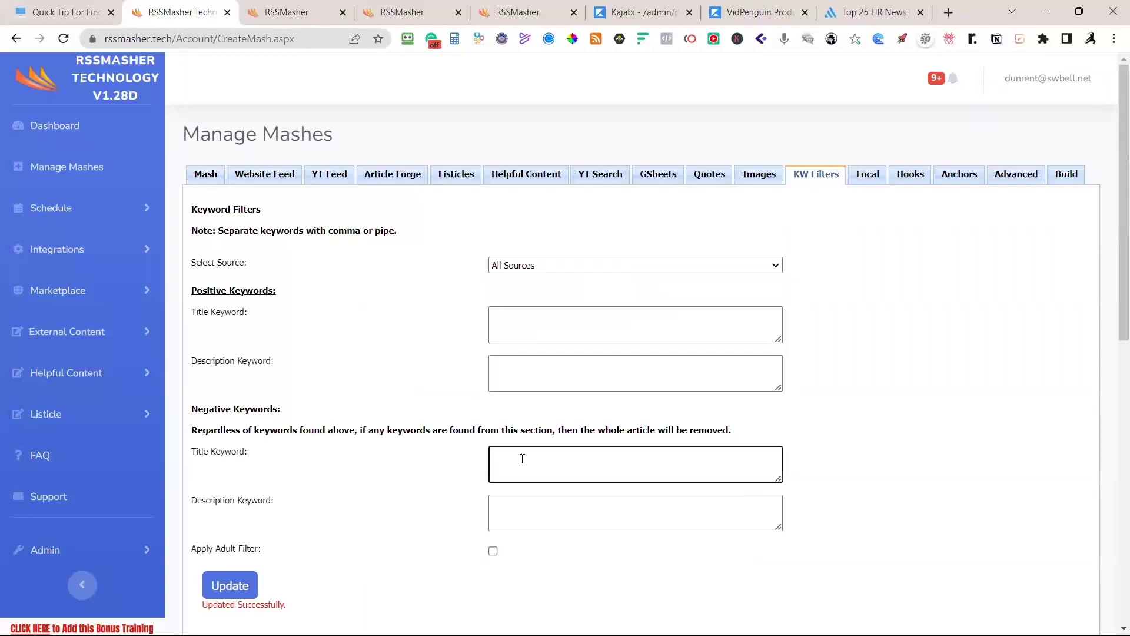
key(ctrl+v)
click(507, 321)
text(skylight)
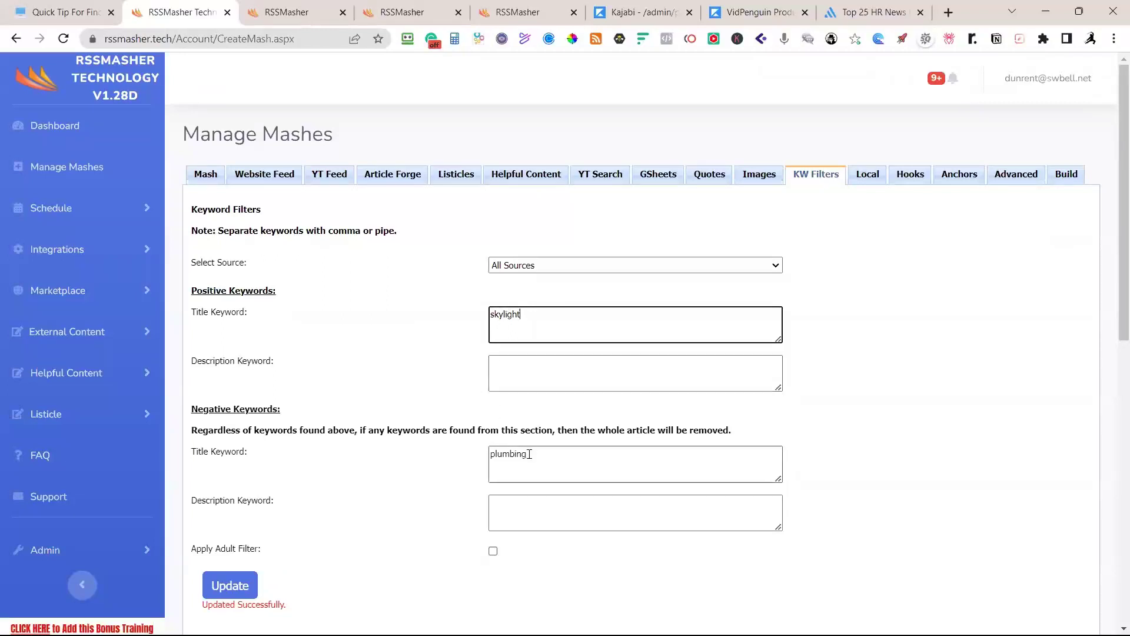
Step: Move "plumbing" from the negative title keyword to the negative description keyword
drag(529, 453, 480, 456)
key(ctrl+x)
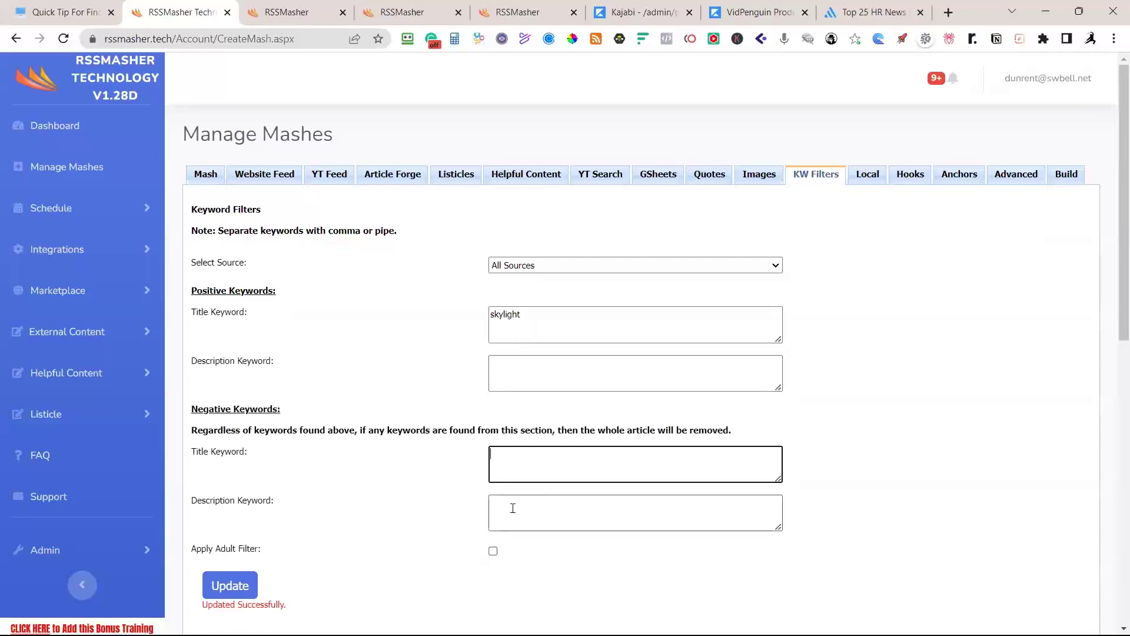
click(512, 507)
key(ctrl+v)
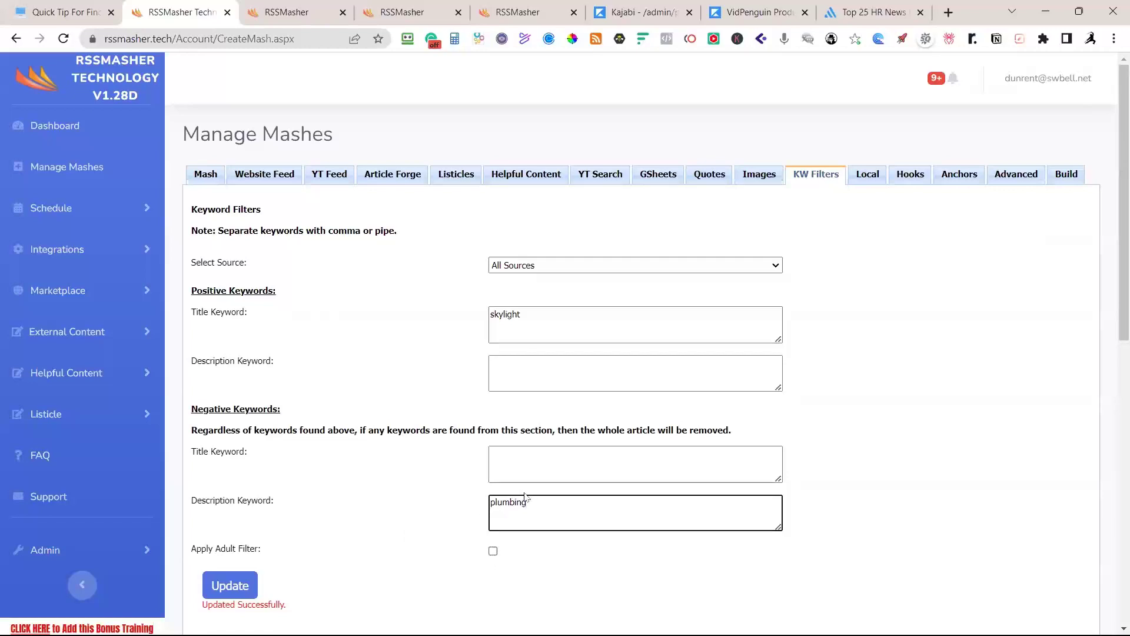
Step: Clear the negative description keyword and the positive title keyword for All Sources, and save the empty filters
drag(528, 501, 480, 500)
key(BackSpace)
double_click(523, 320)
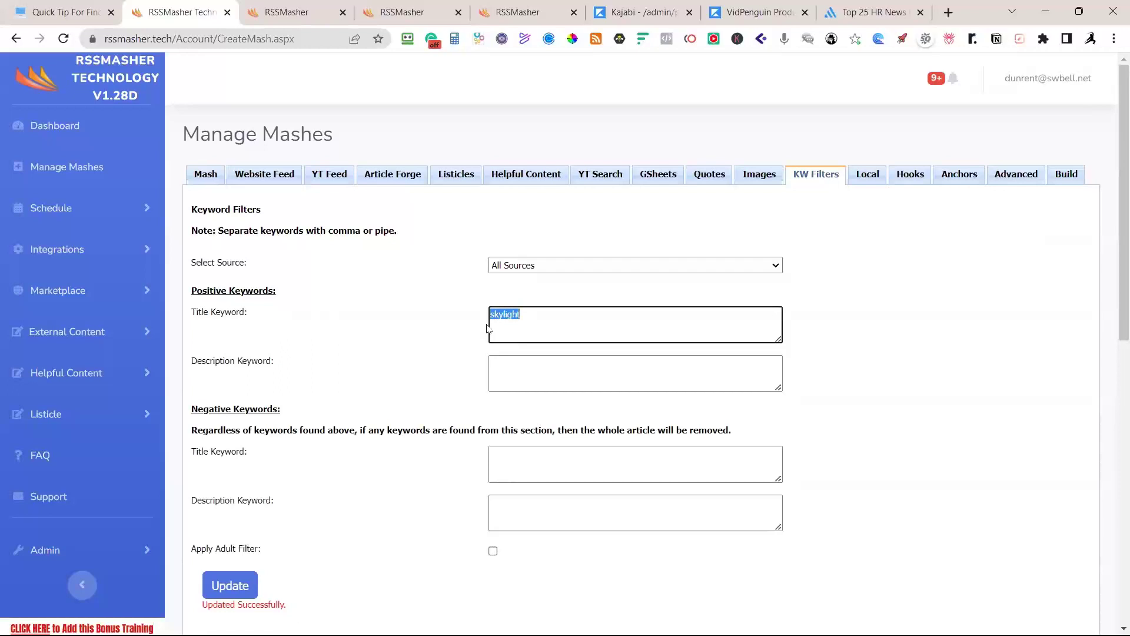
key(BackSpace)
click(512, 362)
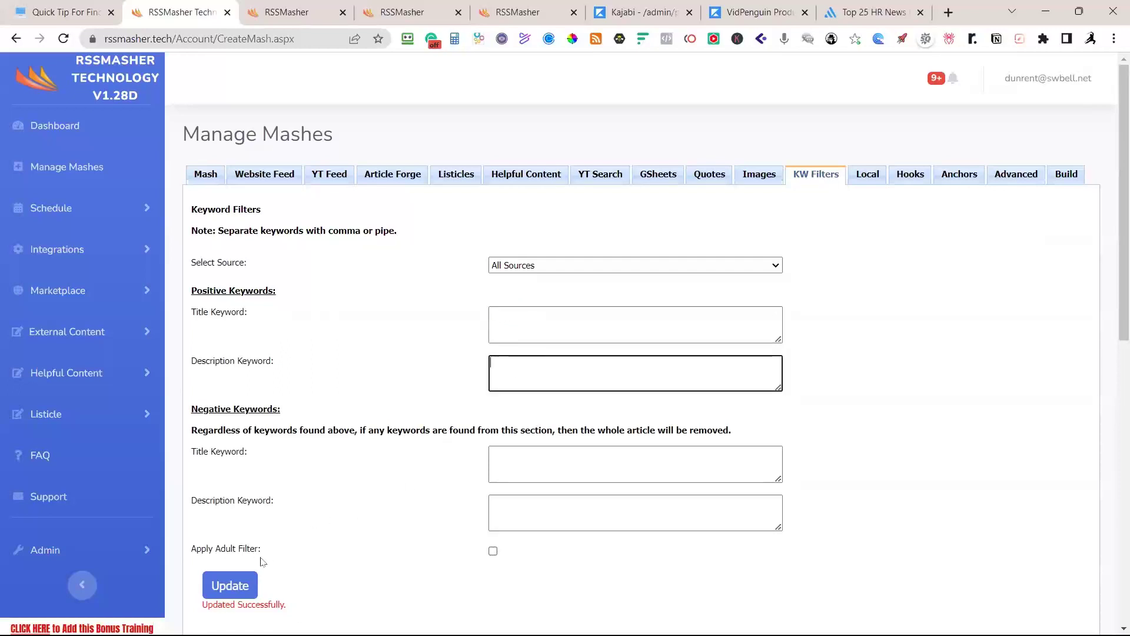
click(244, 587)
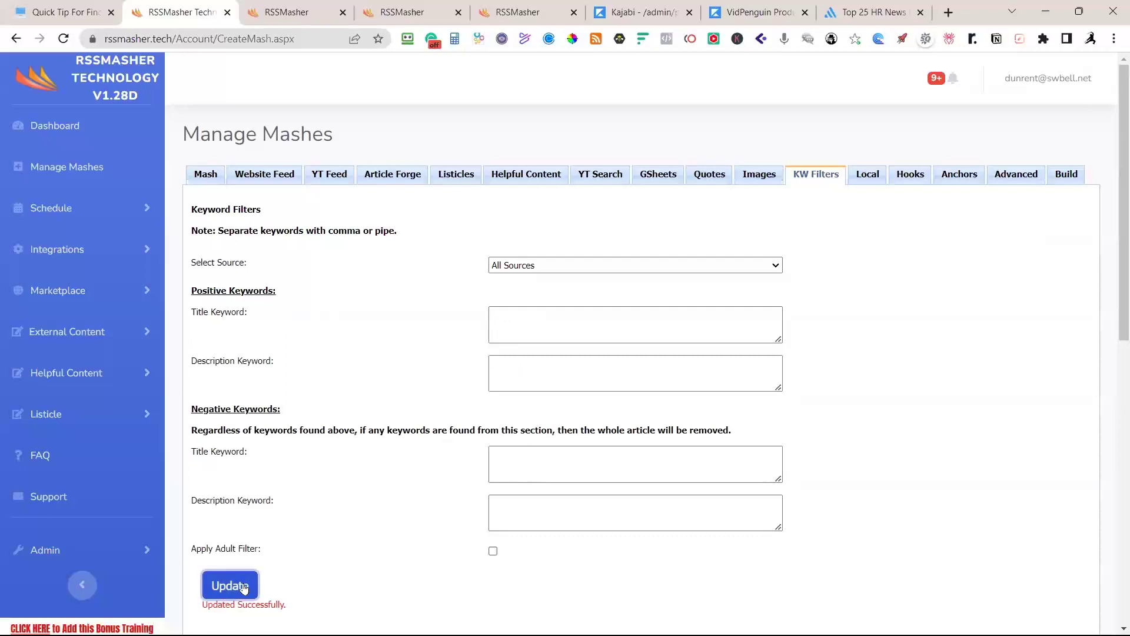
click(447, 369)
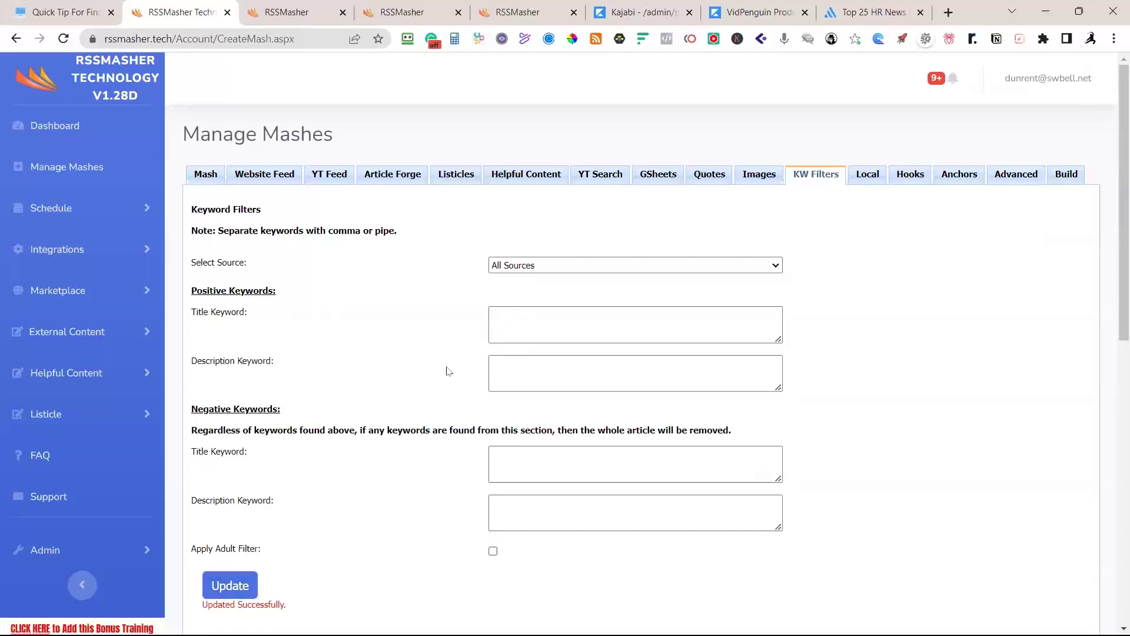
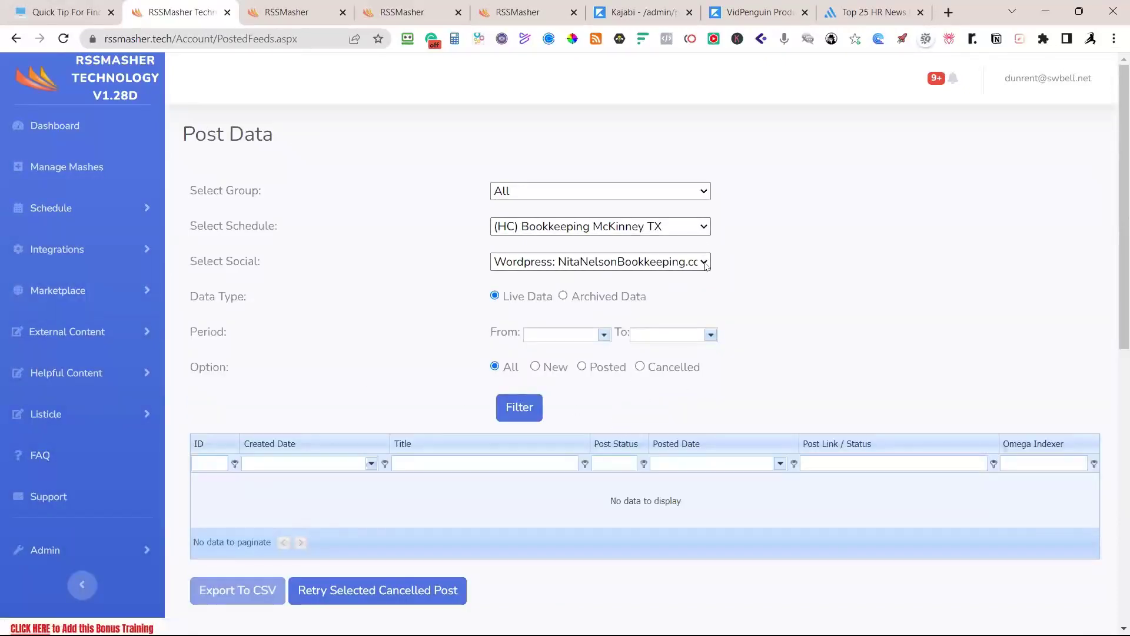
Step: Filter the post data by the Accounting News (AF) schedule and its WordPress site, and review the listed posts
click(704, 263)
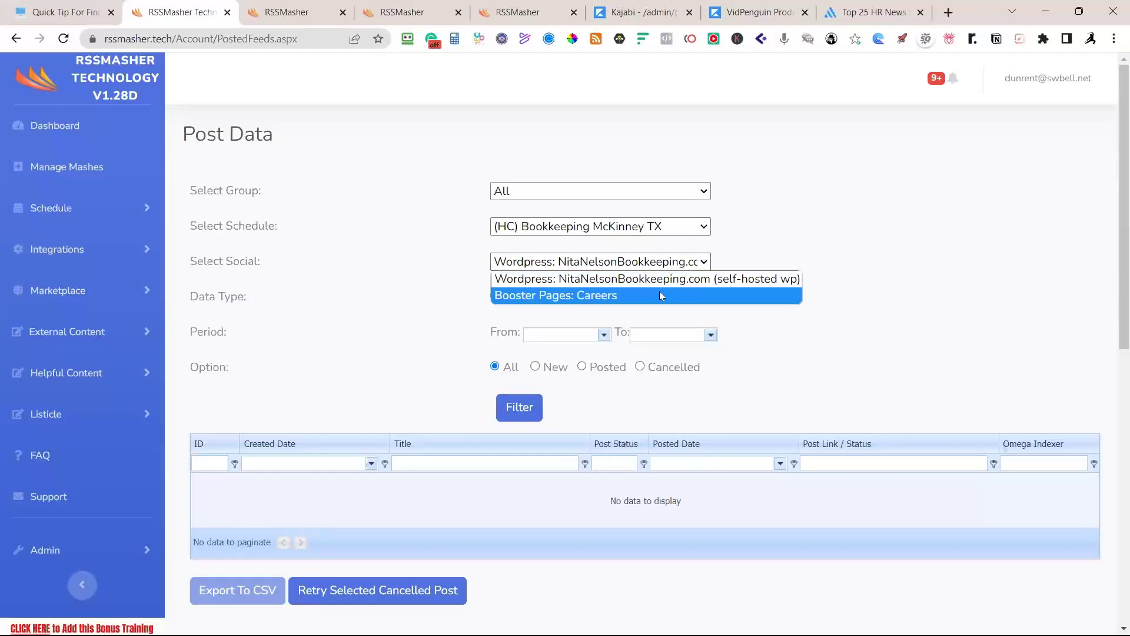
click(646, 230)
click(612, 256)
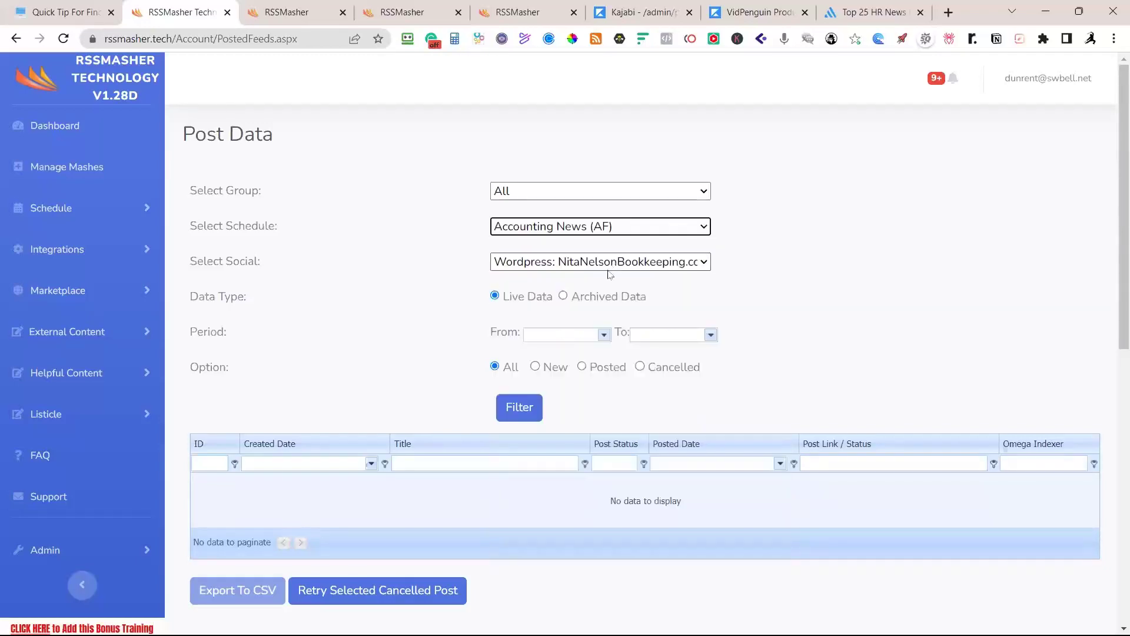
click(523, 412)
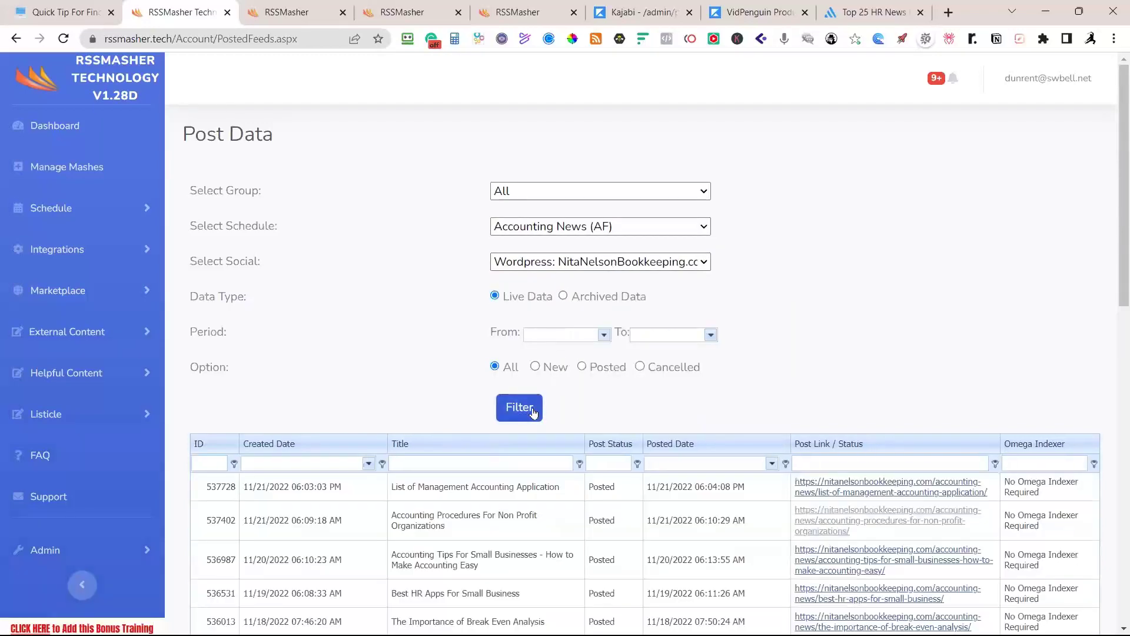
scroll(923, 318, down, 6)
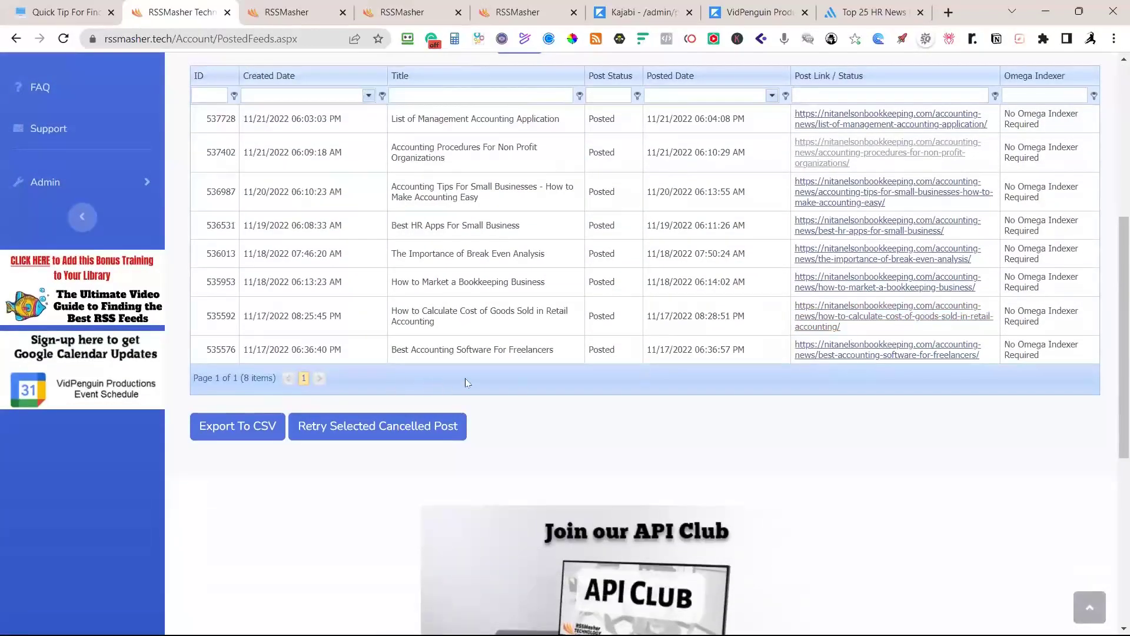
scroll(465, 378, up, 5)
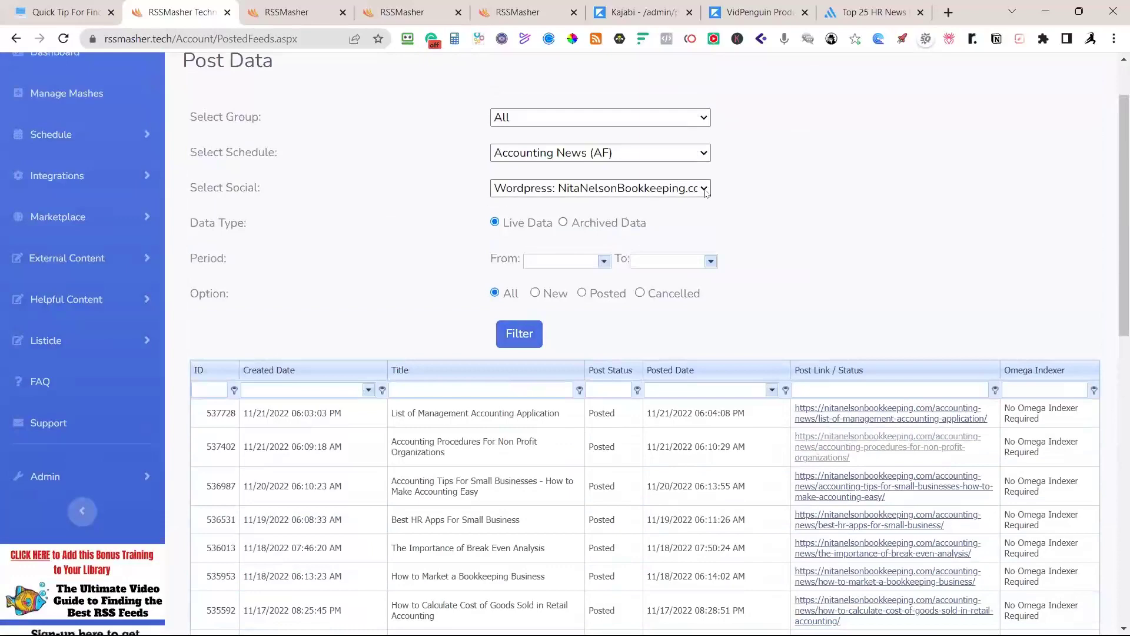
Step: Check which schedules and social accounts are available for filtering the post data
click(706, 154)
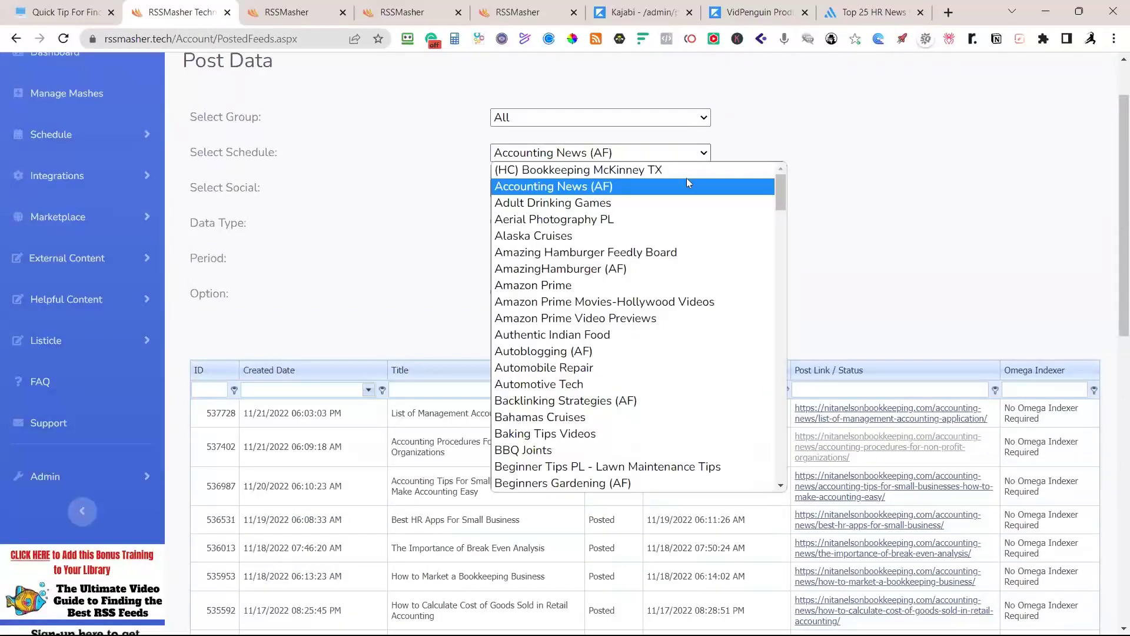
click(820, 207)
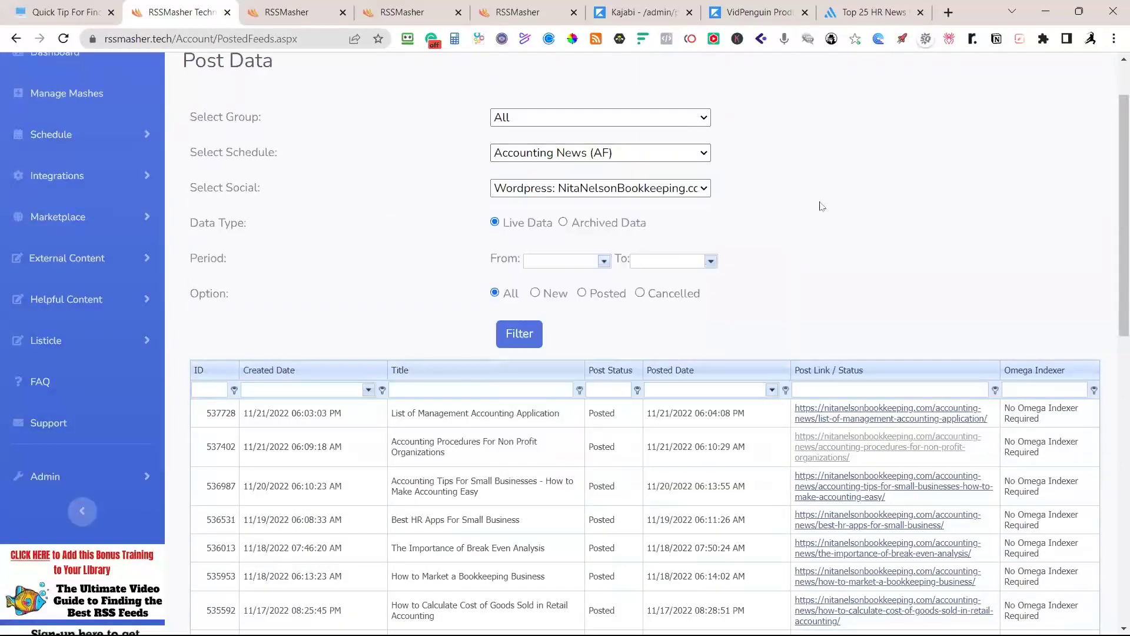
click(706, 189)
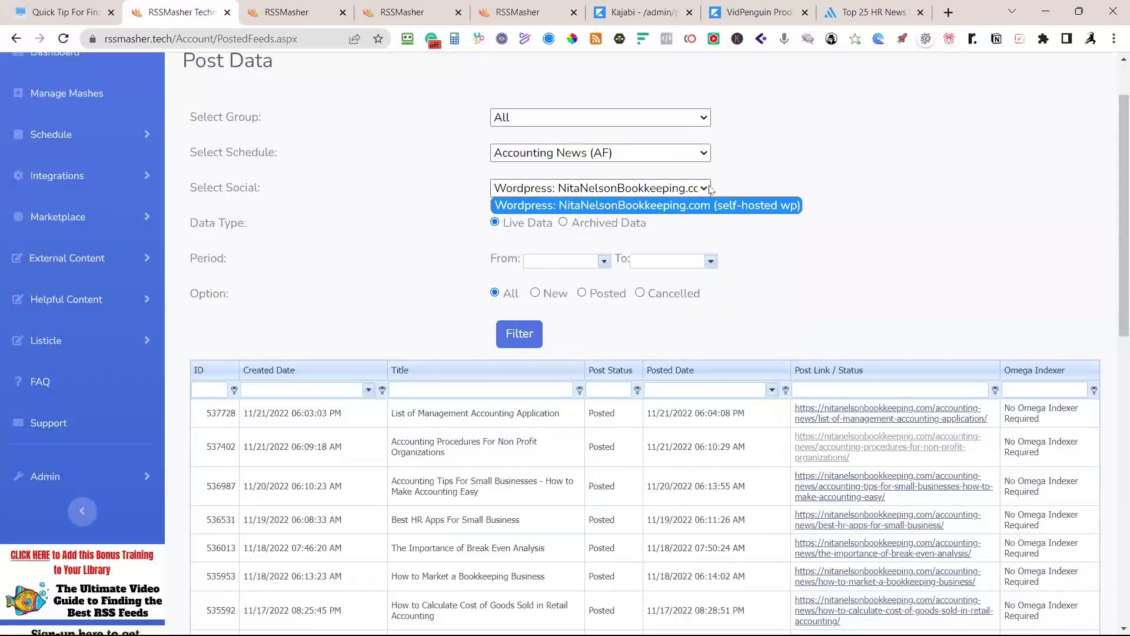
click(791, 174)
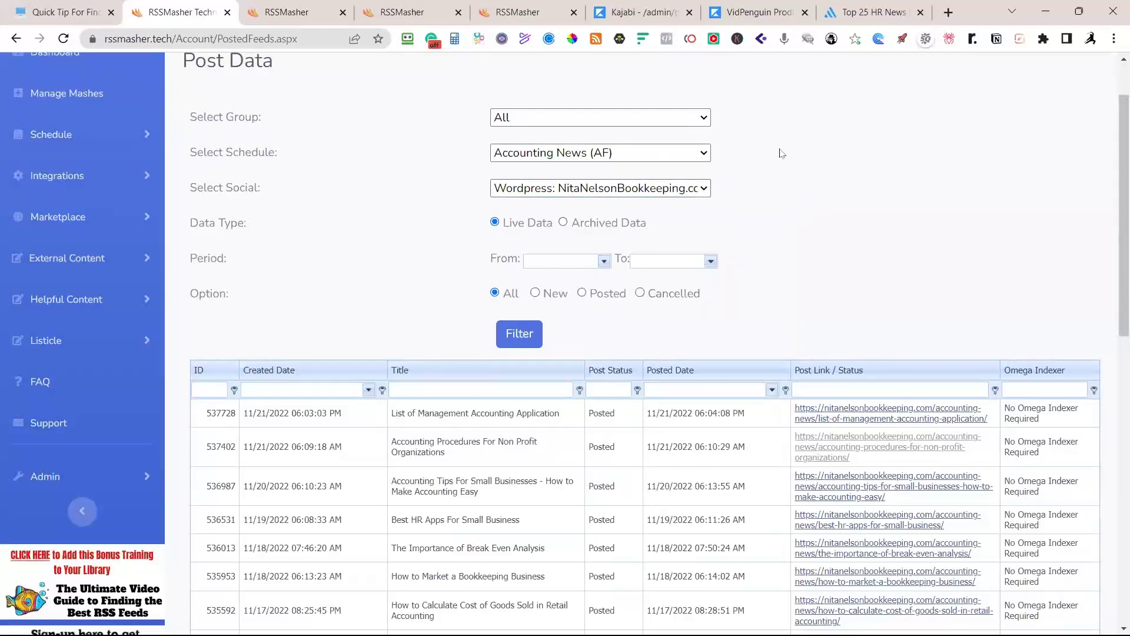
Step: Set the post data group to AmazingHamburger, and open the list of alert messages
click(706, 118)
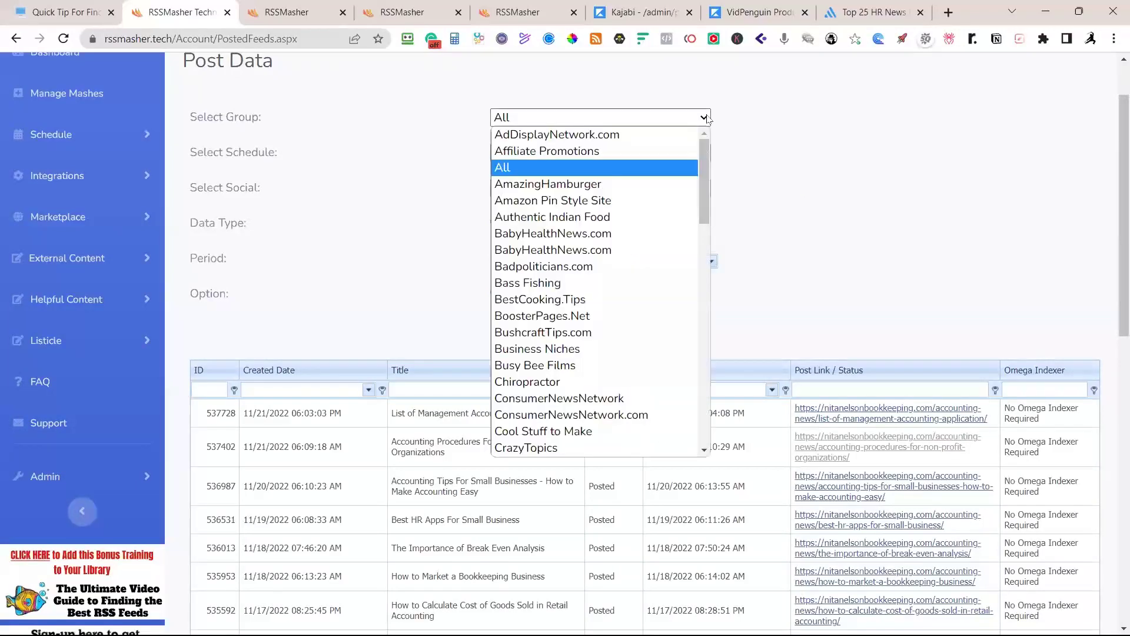
click(596, 185)
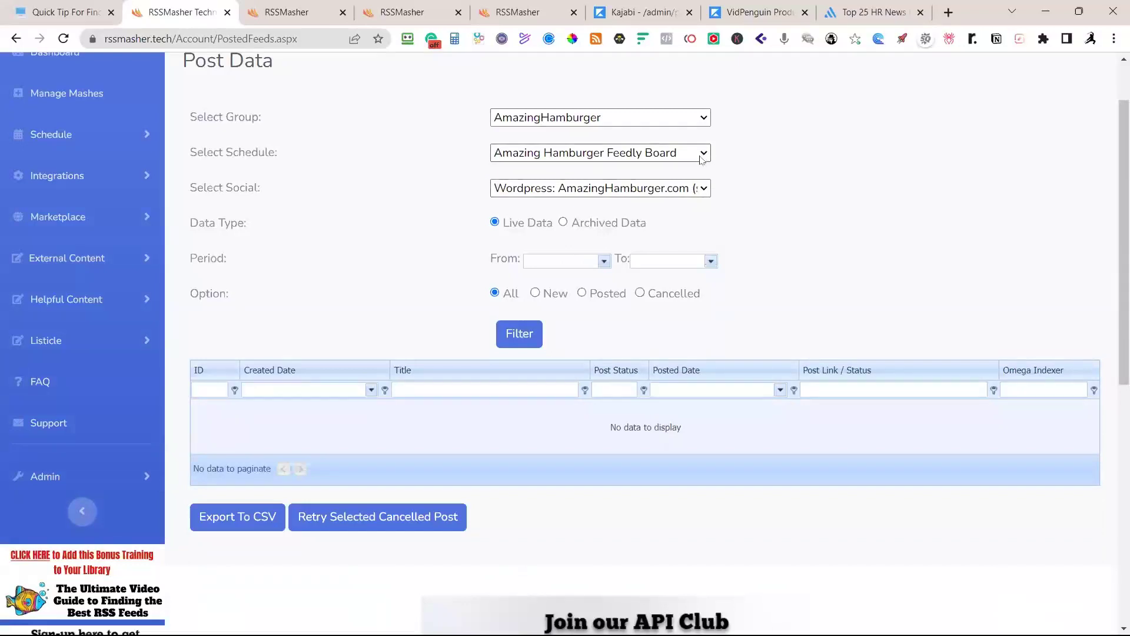
scroll(812, 211, up, 2)
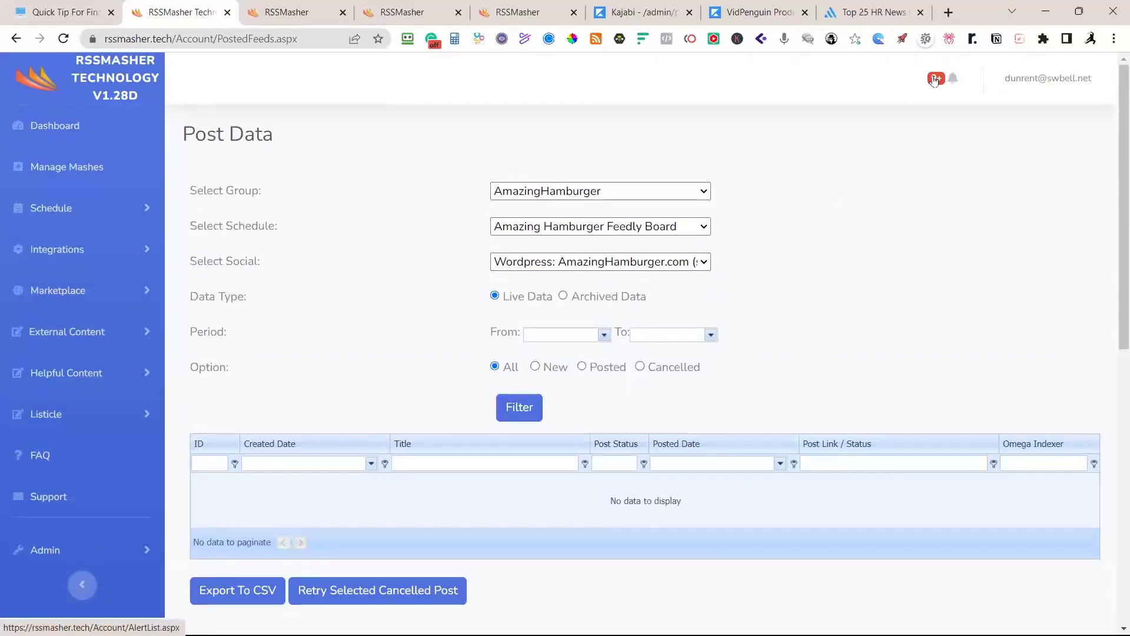
click(951, 80)
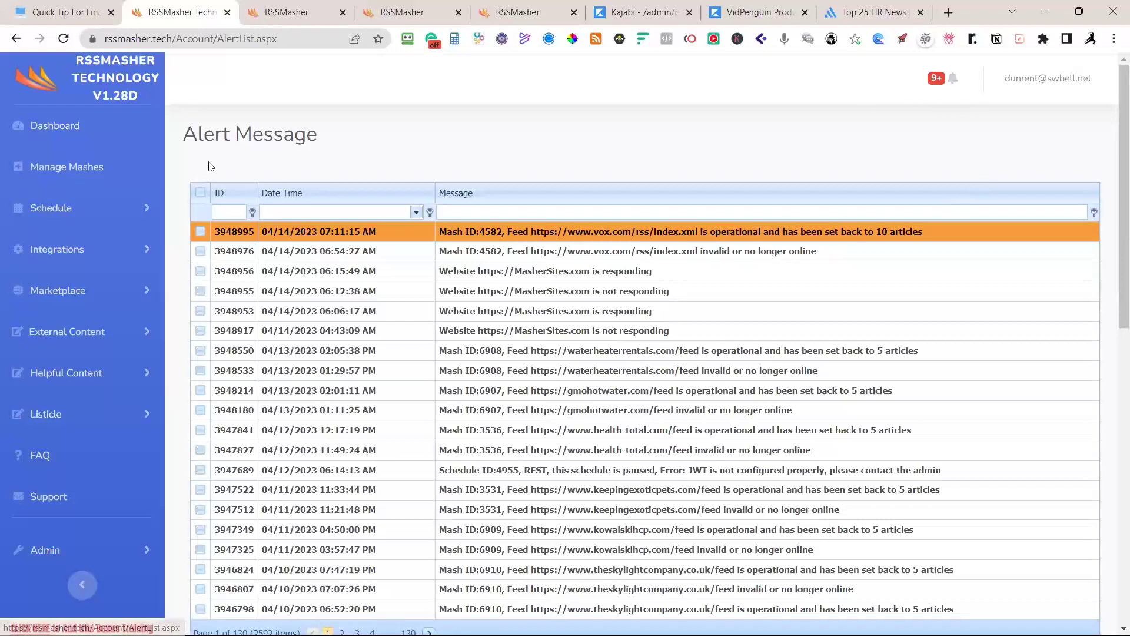
Step: Open the New Installations Skylights mash for editing and show its website feeds
click(90, 168)
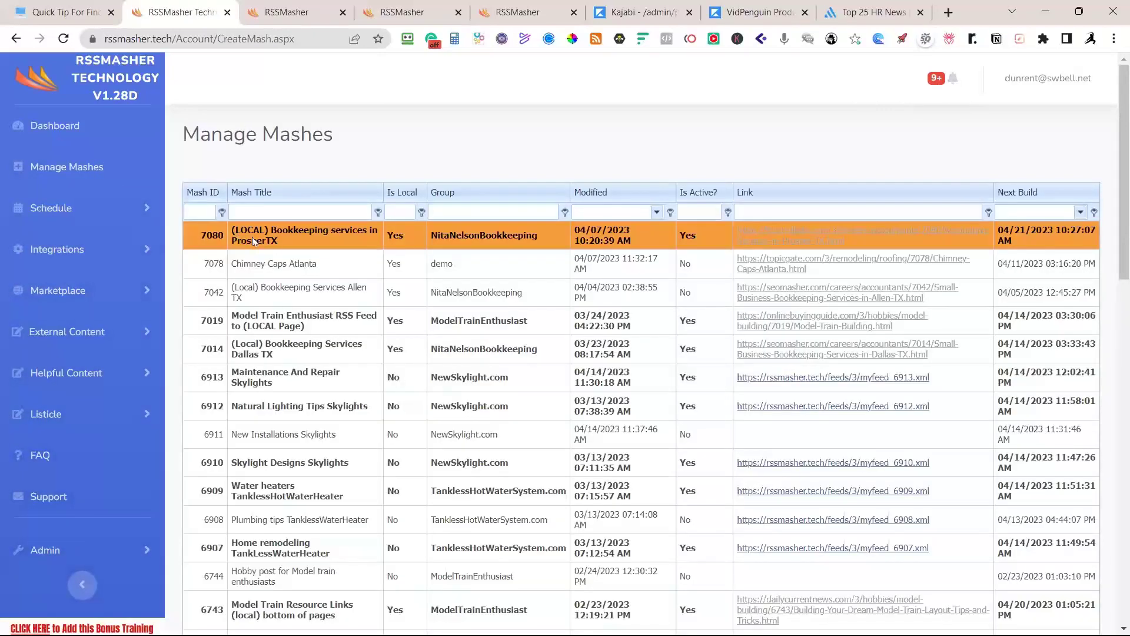
click(321, 415)
click(321, 428)
scroll(339, 418, down, 5)
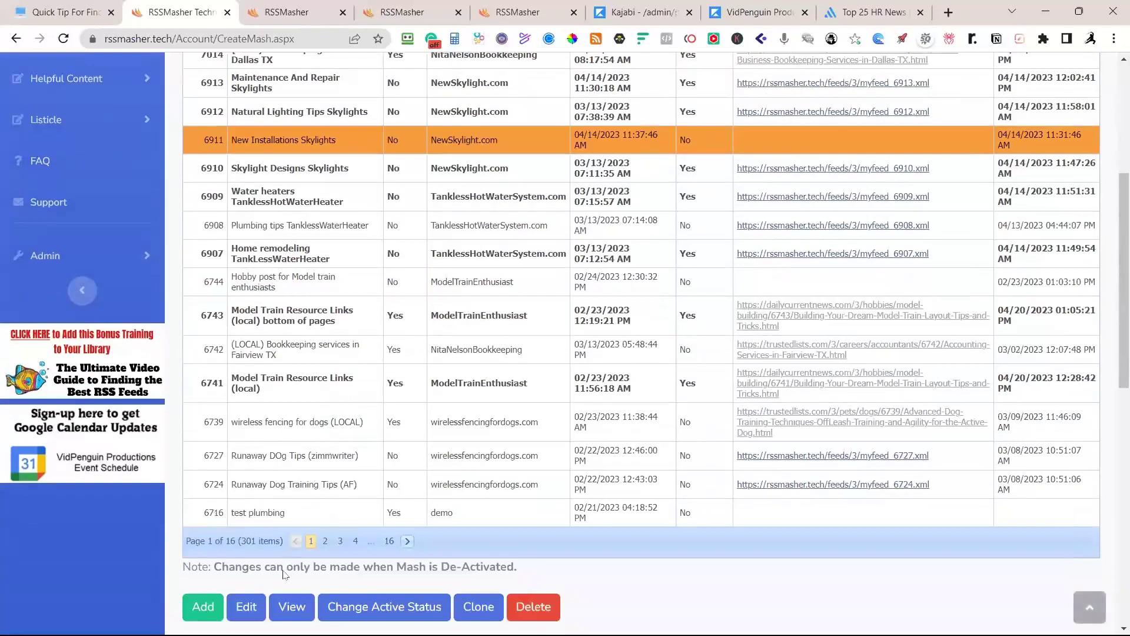
click(257, 607)
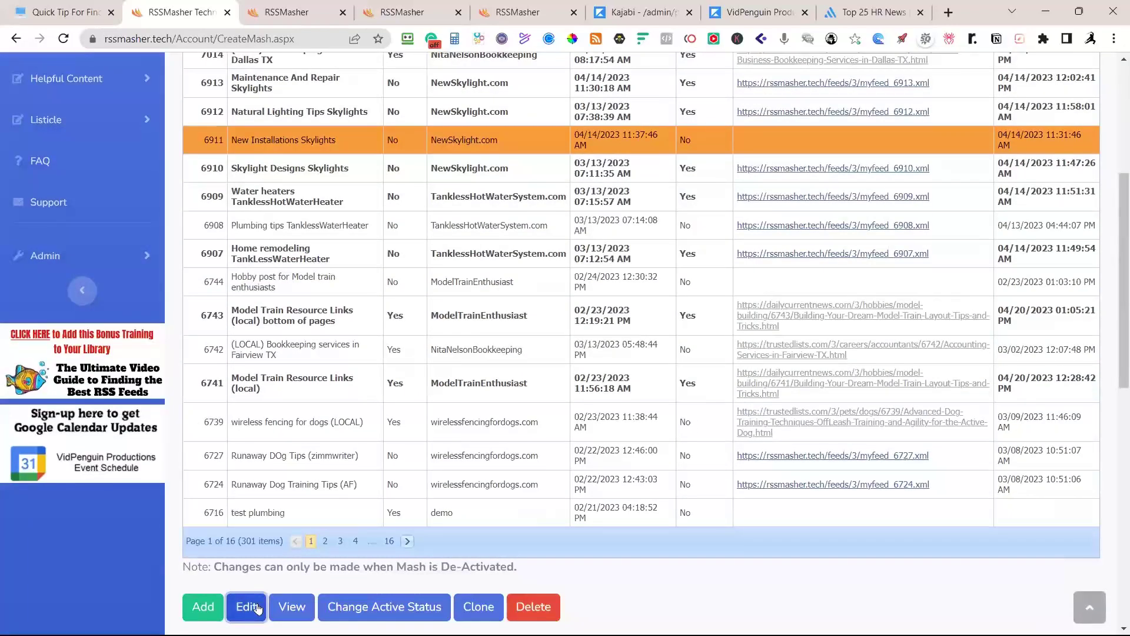
scroll(532, 409, up, 5)
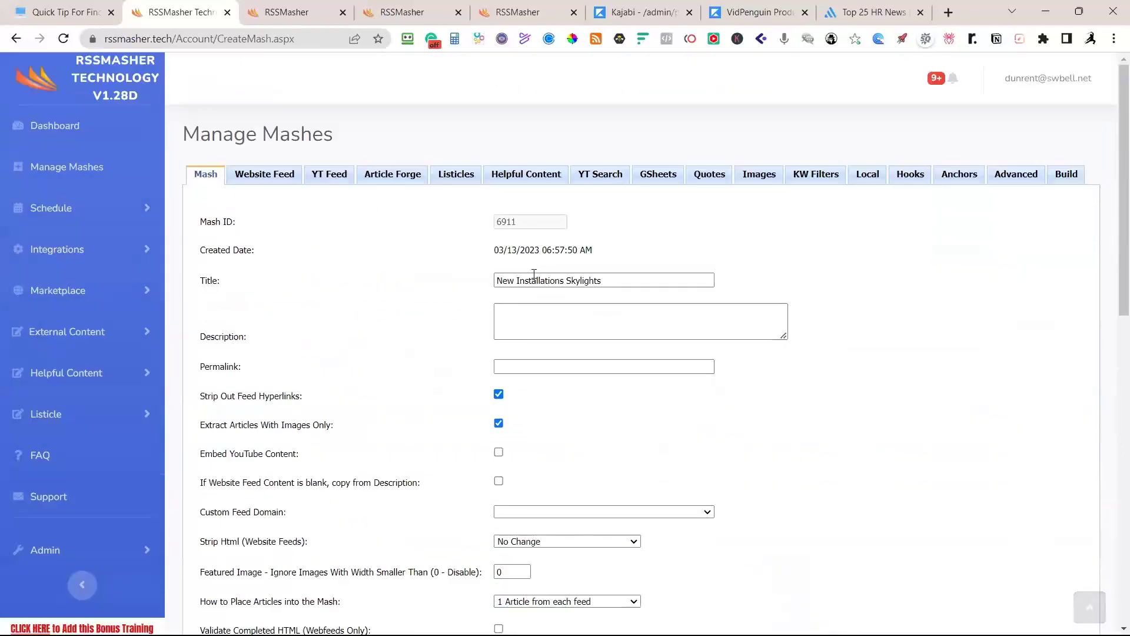
click(278, 176)
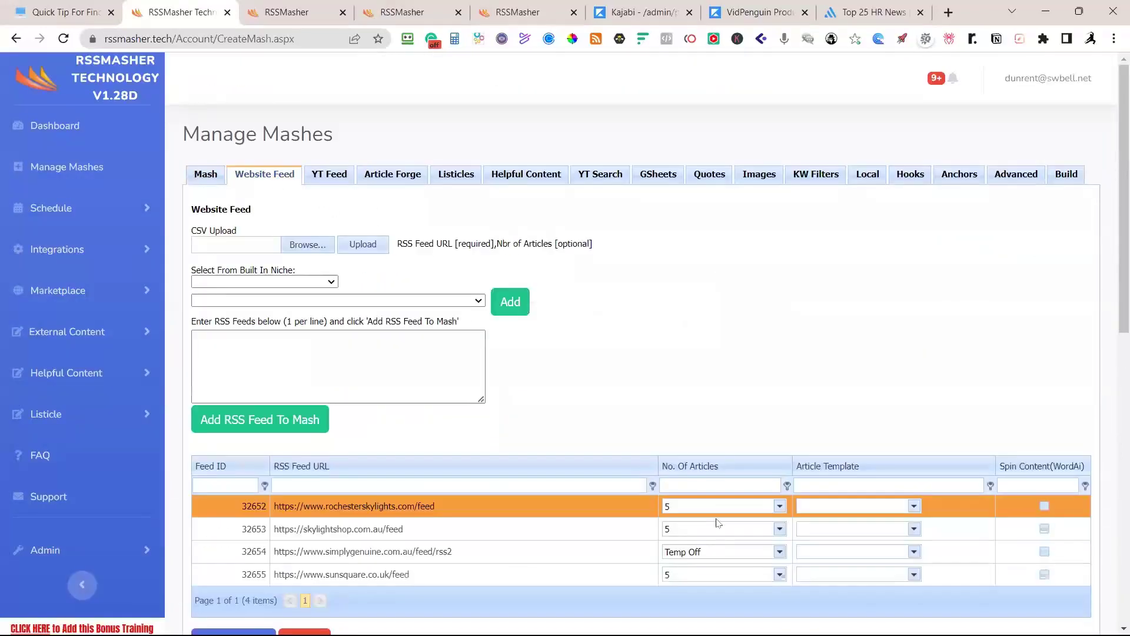
Step: Set the simplygenuine.com.au feed's number of articles to 5, and switch it back to Temp Off
click(779, 553)
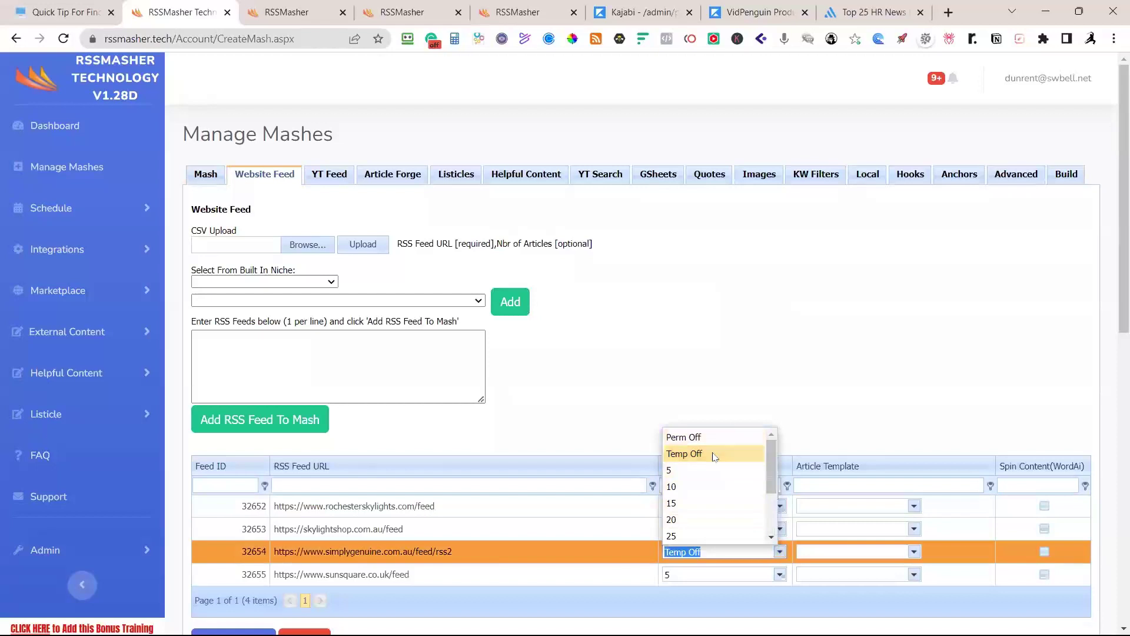
click(690, 471)
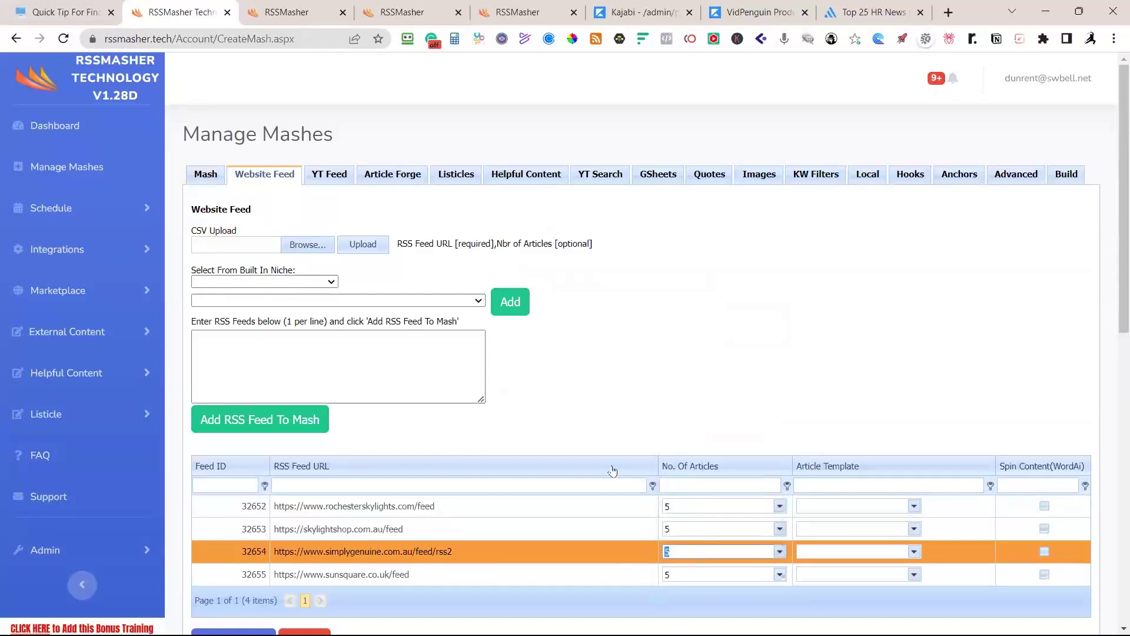
click(628, 412)
scroll(816, 361, down, 2)
scroll(815, 362, up, 2)
click(764, 552)
click(709, 454)
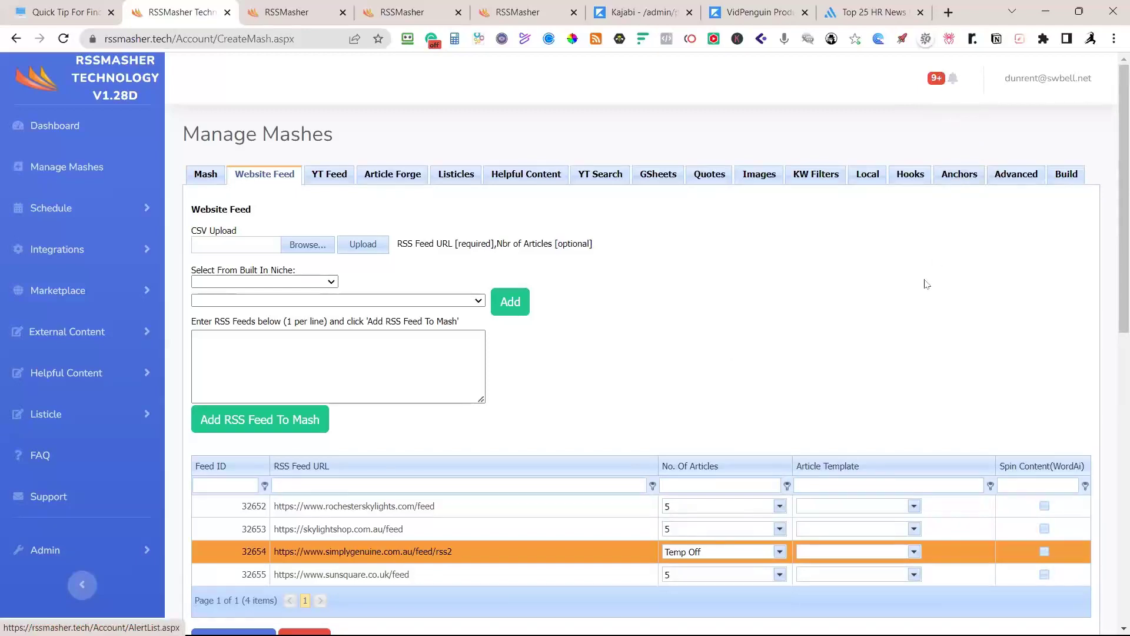
Step: Set the number of articles for the simplygenuine.com.au feed to 5
scroll(927, 284, down, 3)
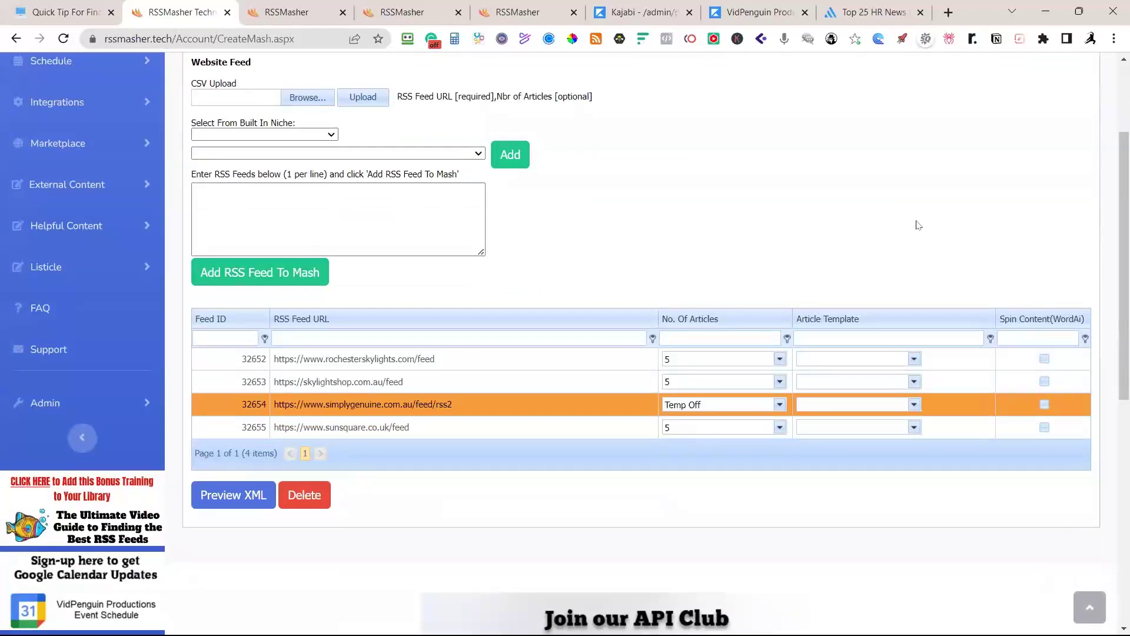
scroll(918, 225, up, 1)
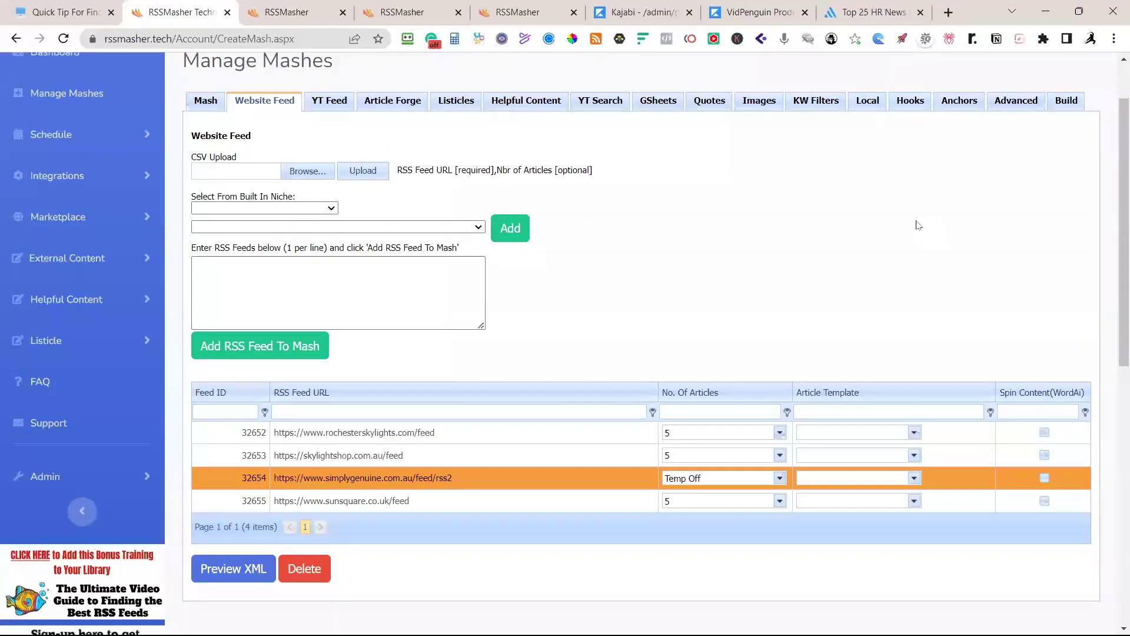
scroll(921, 223, up, 1)
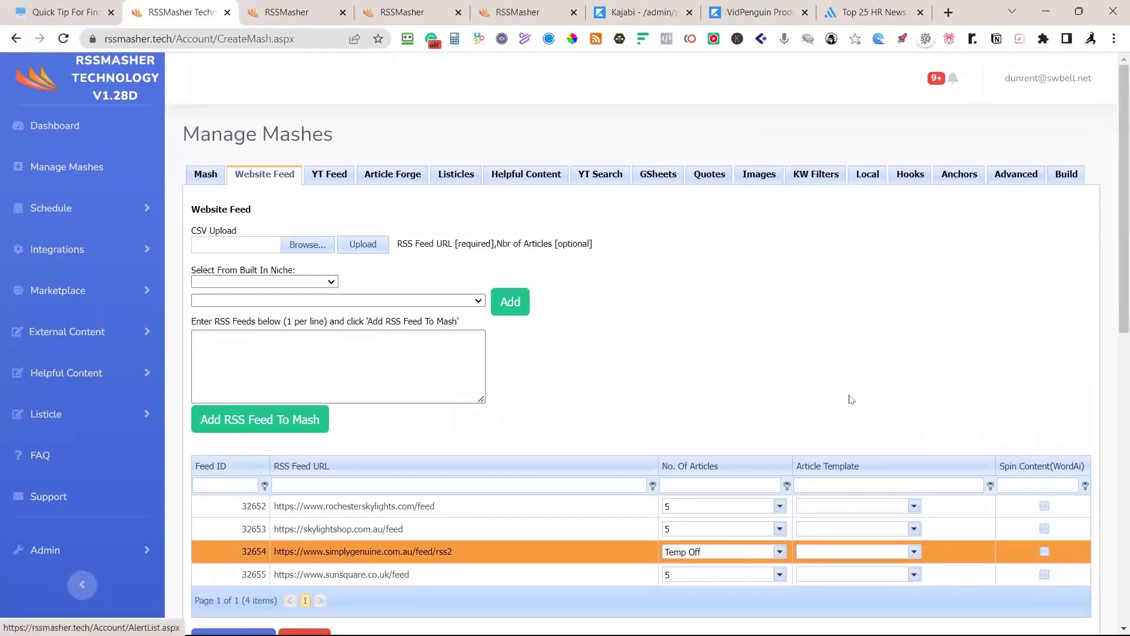
click(779, 551)
click(730, 470)
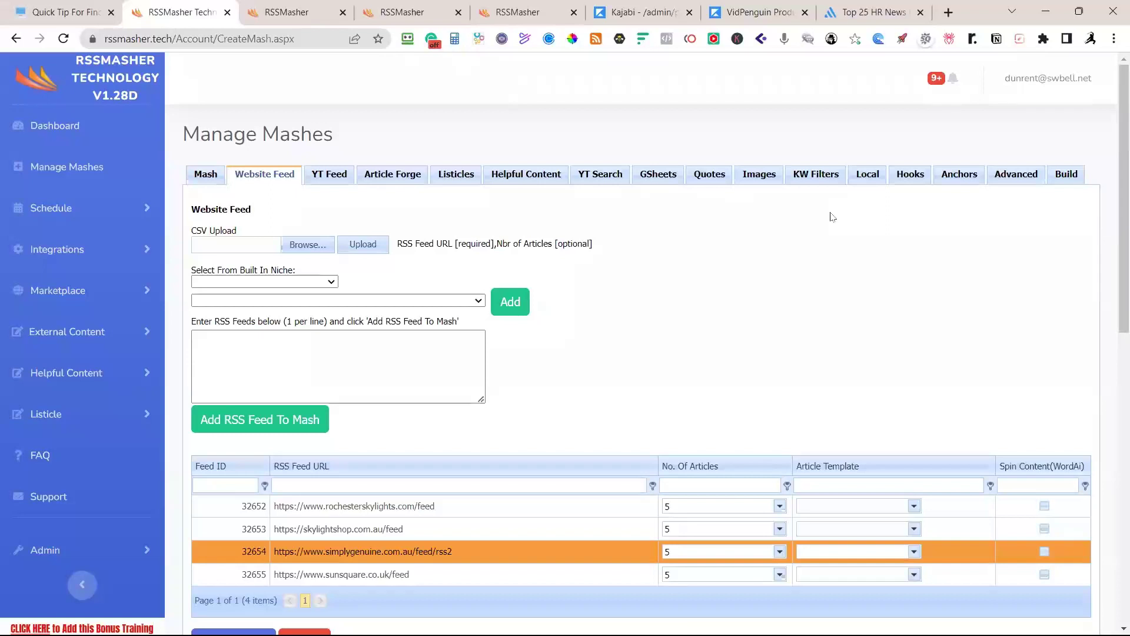
Step: Examine the feed and website status alerts on the first three pages of the alert messages
click(952, 81)
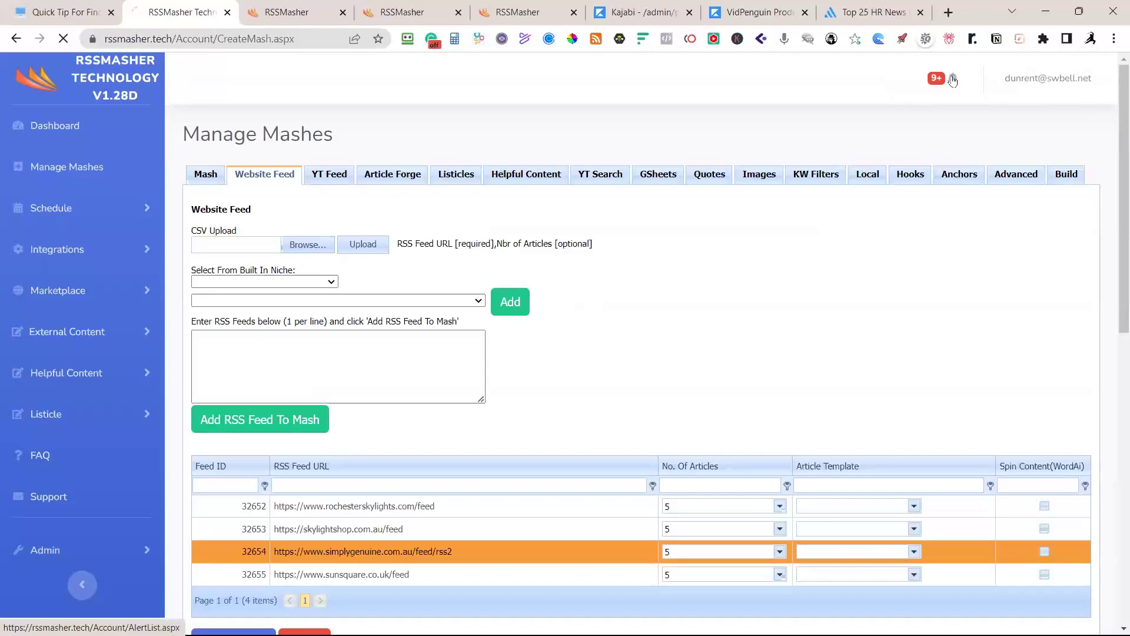
scroll(753, 307, down, 1)
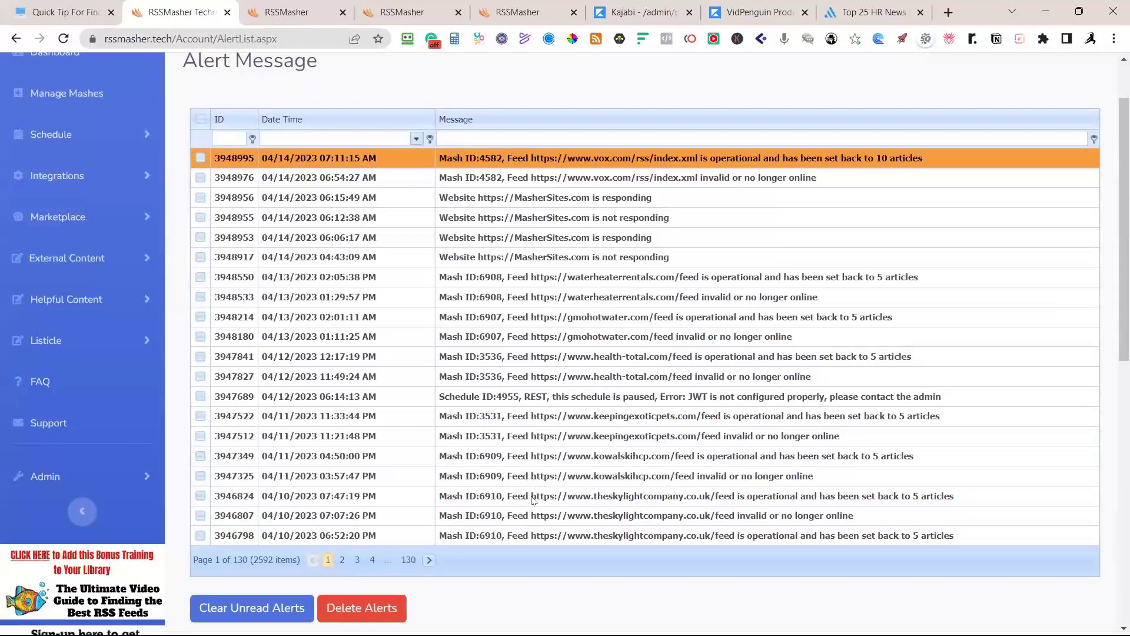
scroll(581, 464, down, 2)
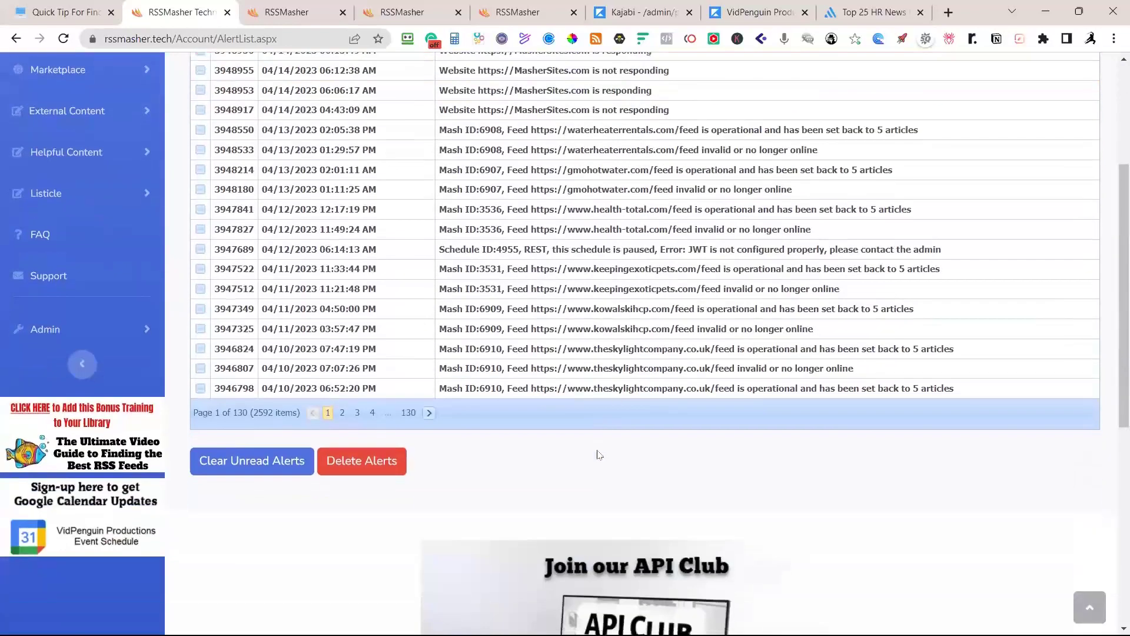
scroll(455, 427, up, 2)
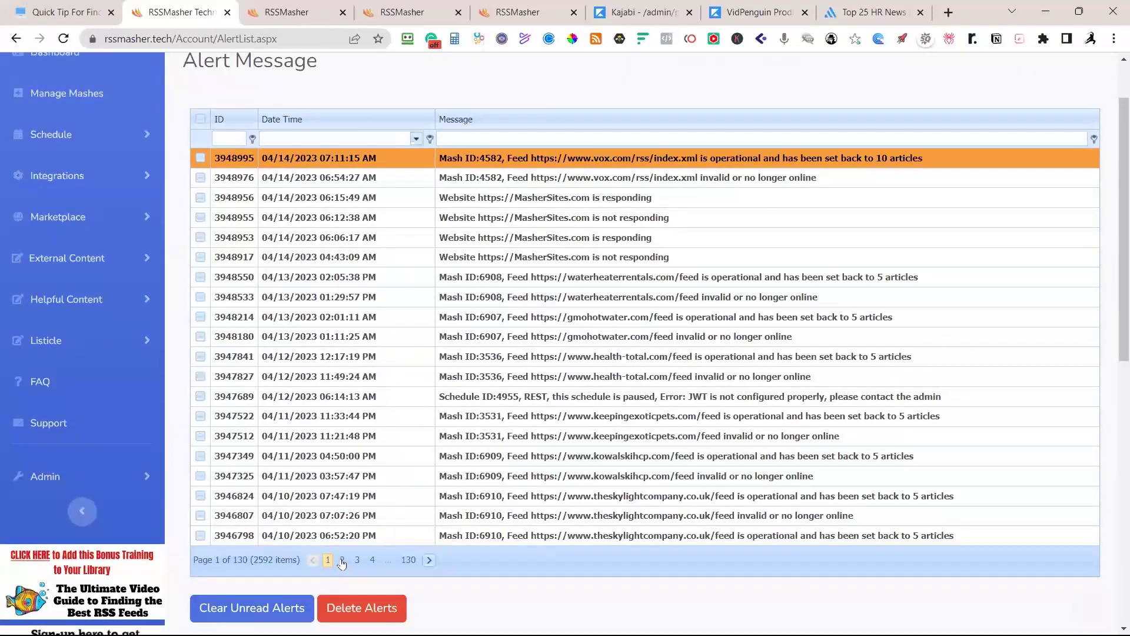
click(343, 560)
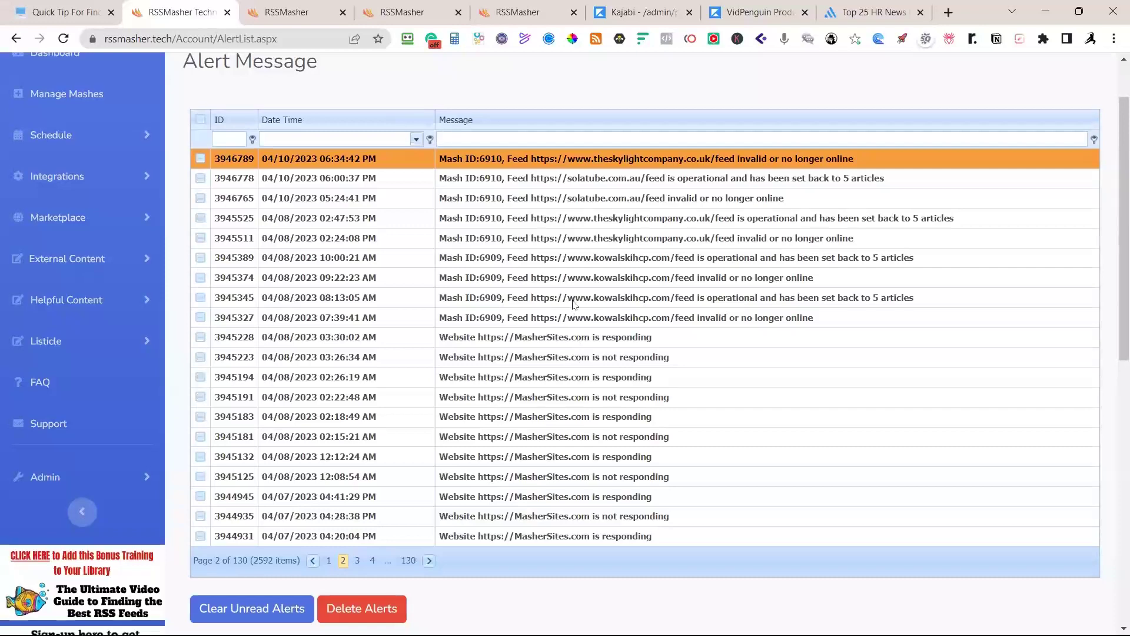
scroll(571, 297, up, 2)
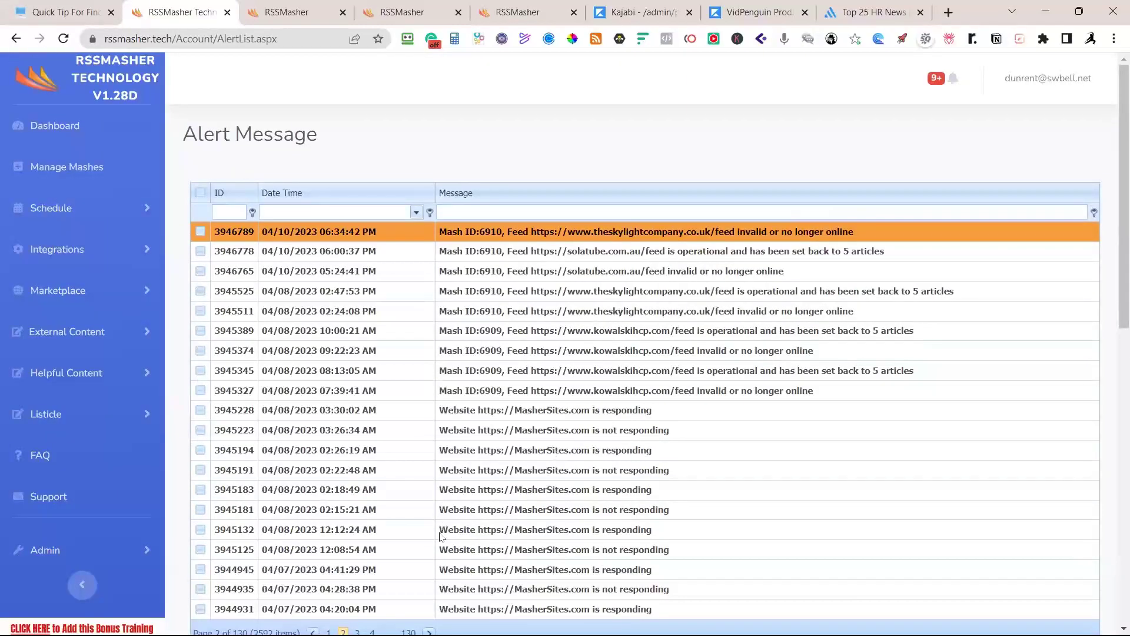
scroll(440, 537, down, 2)
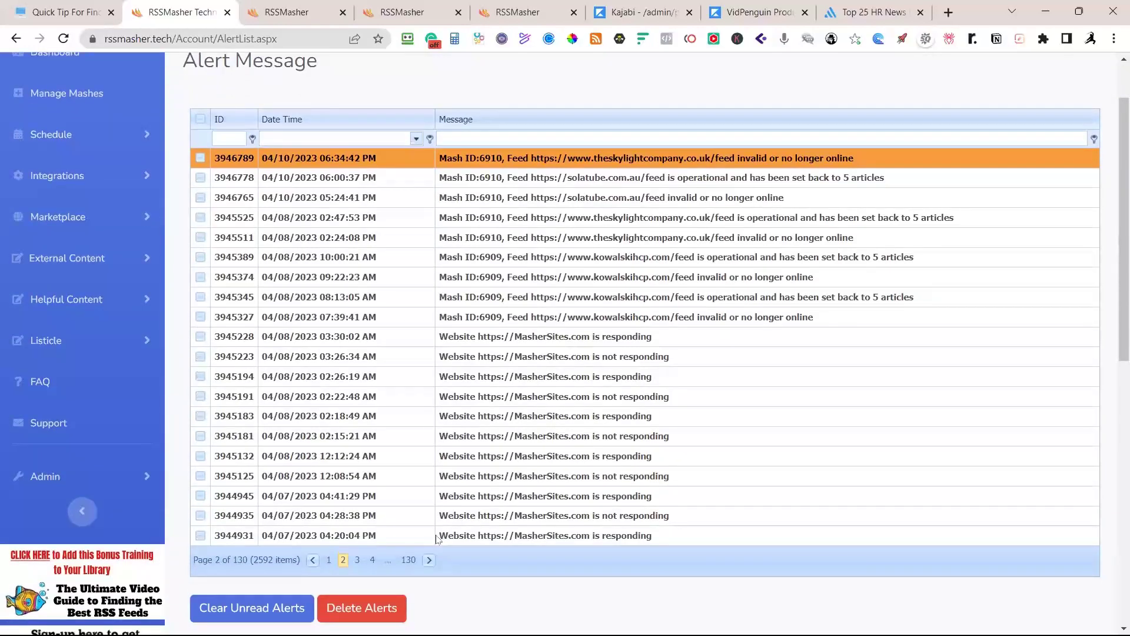
click(358, 561)
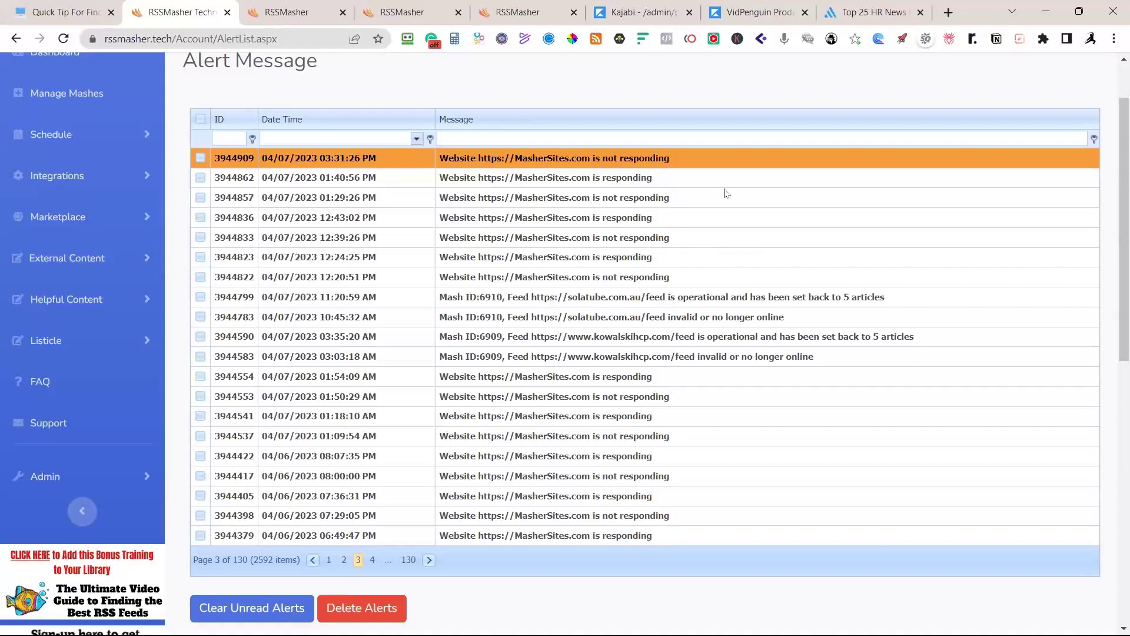
Step: Examine the MasherSites.com status alerts and feed alerts on the third page of the alert messages
scroll(668, 417, up, 2)
scroll(668, 418, down, 3)
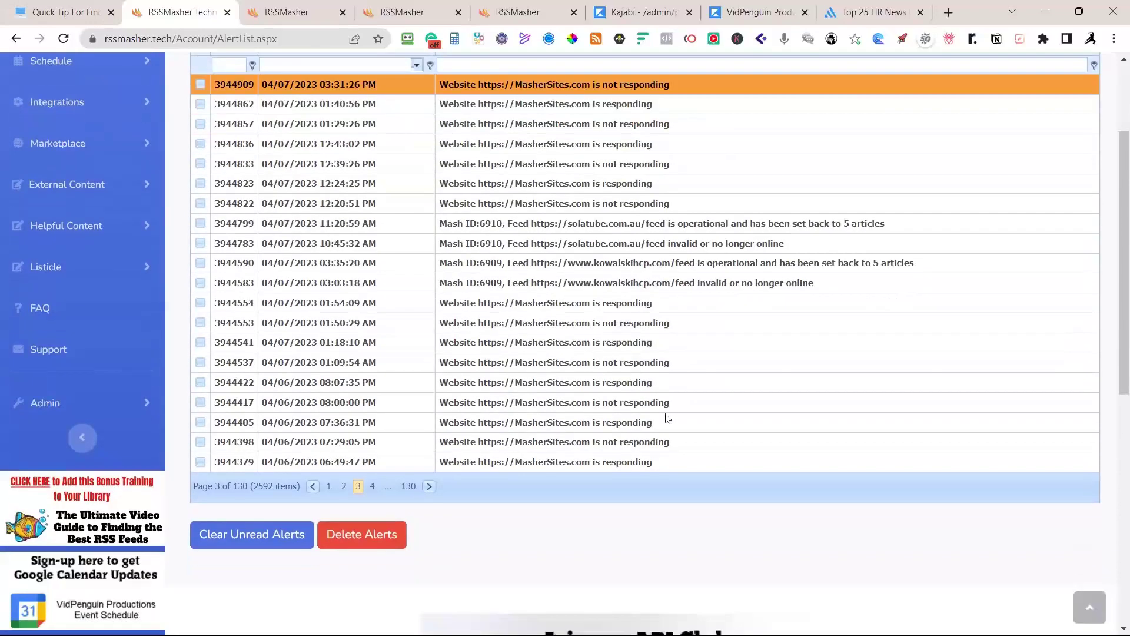
scroll(668, 417, up, 3)
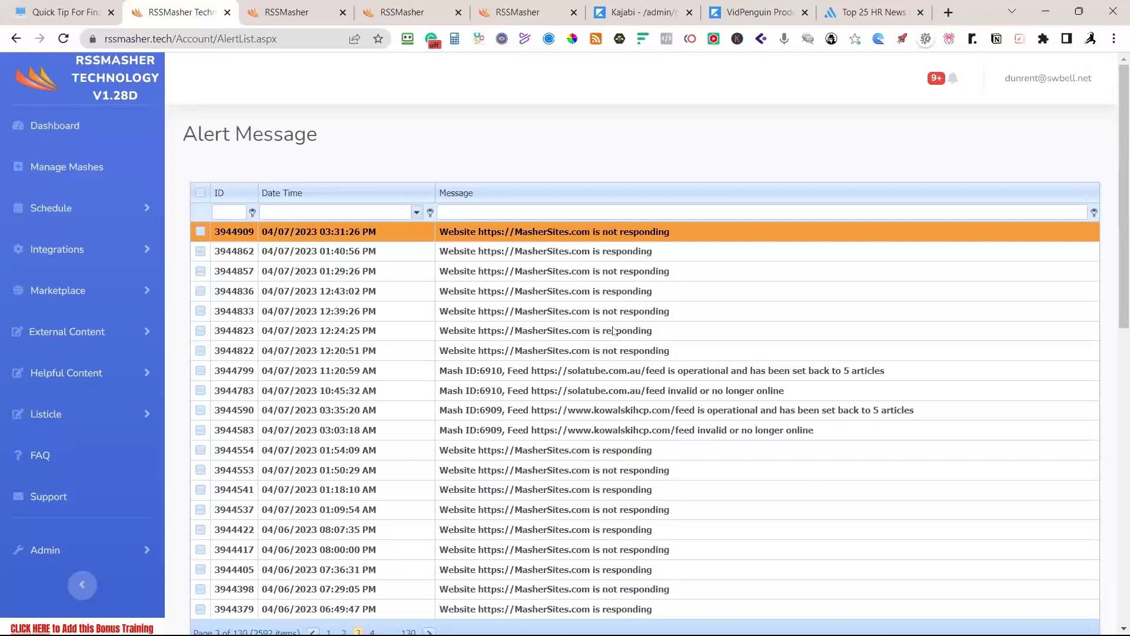
scroll(618, 330, down, 1)
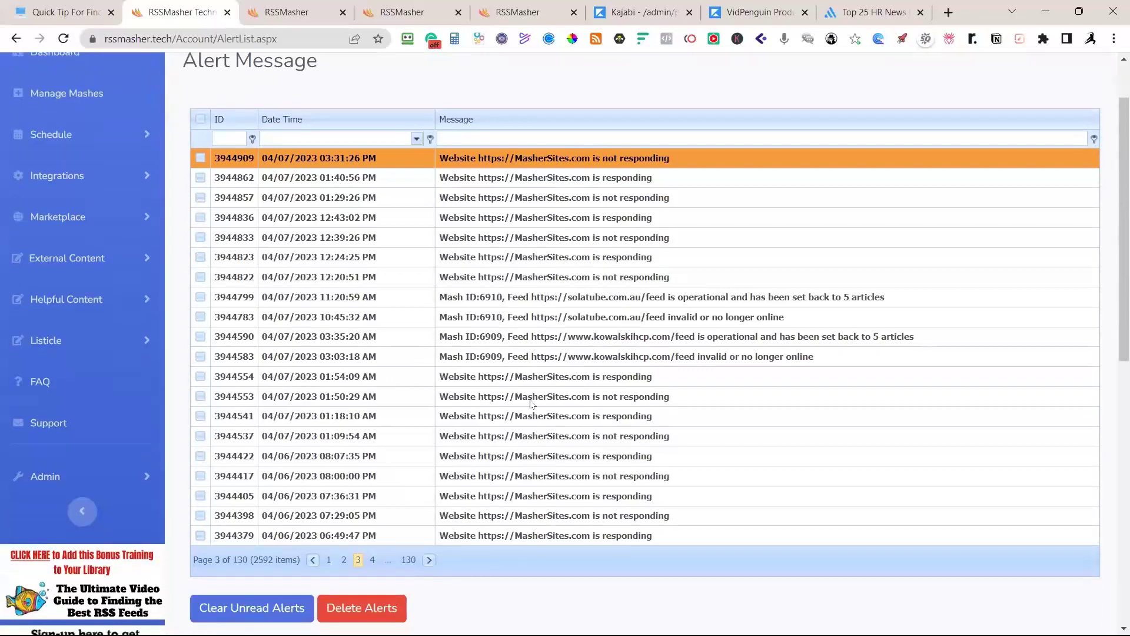
scroll(535, 382, down, 3)
scroll(471, 424, up, 3)
scroll(409, 472, down, 1)
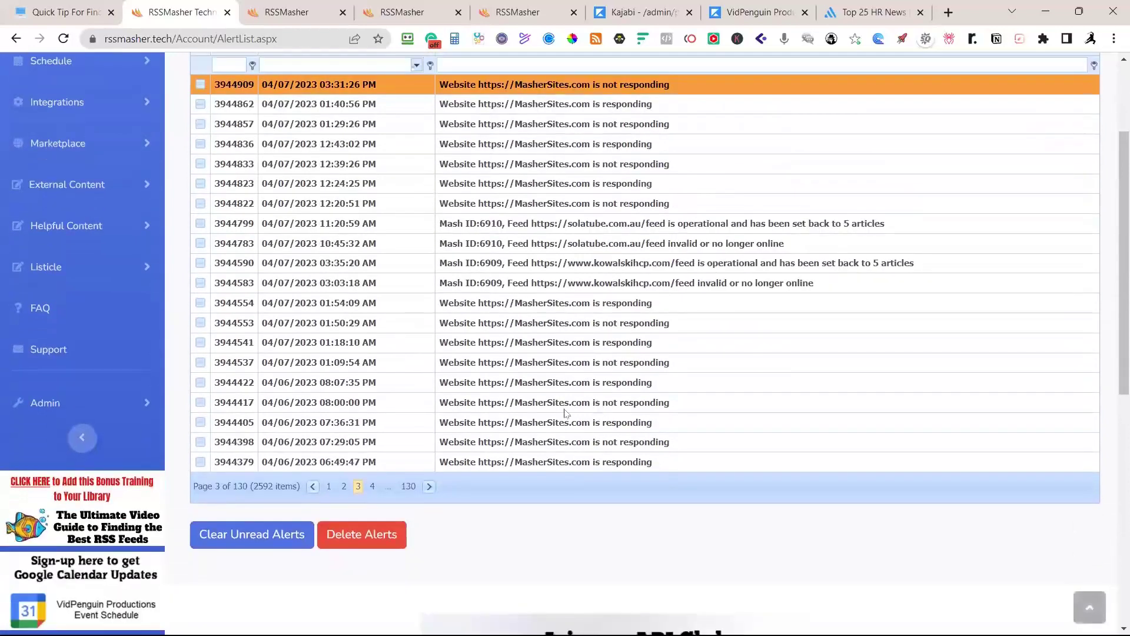
Step: Return to the first page of the alert messages and review its feed, website and schedule alerts
click(328, 486)
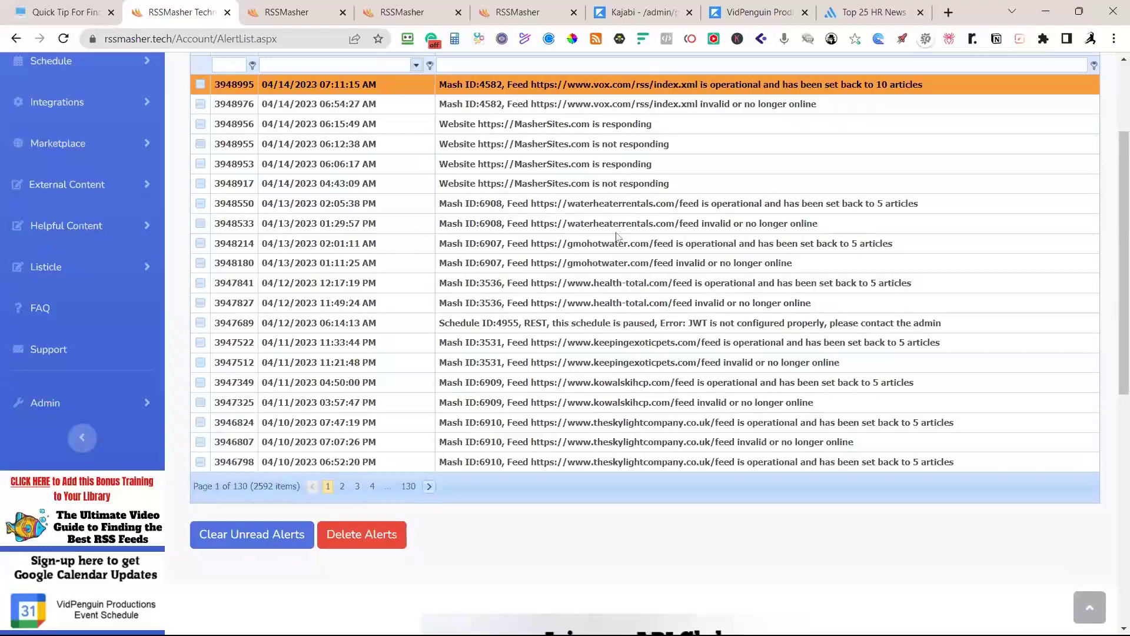
scroll(664, 273, down, 1)
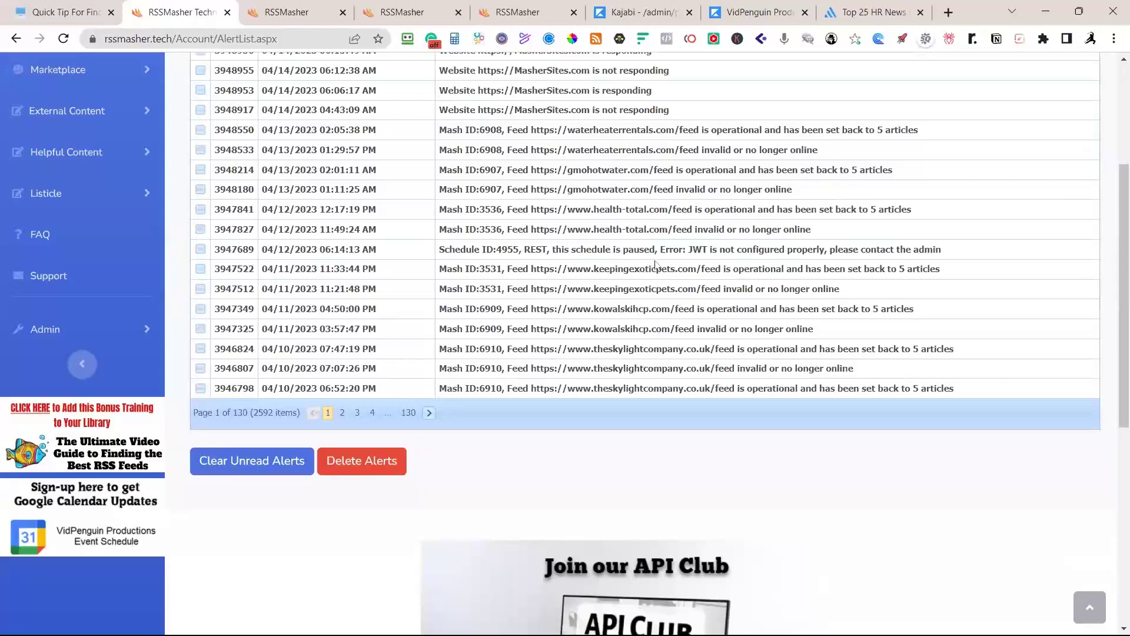
scroll(657, 241, up, 1)
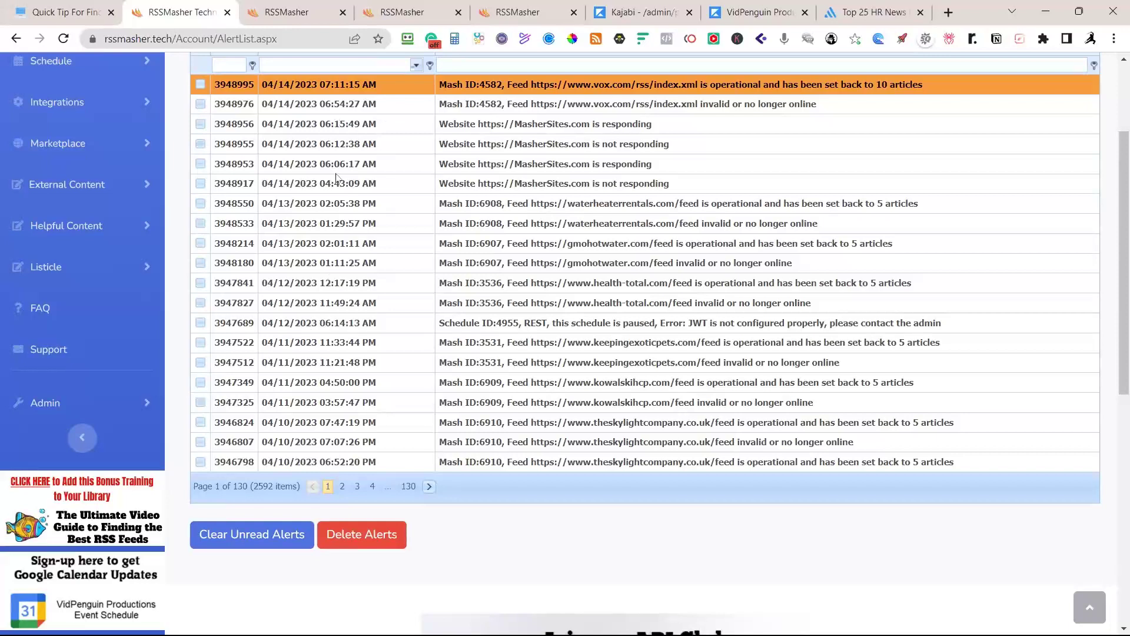
scroll(291, 203, up, 3)
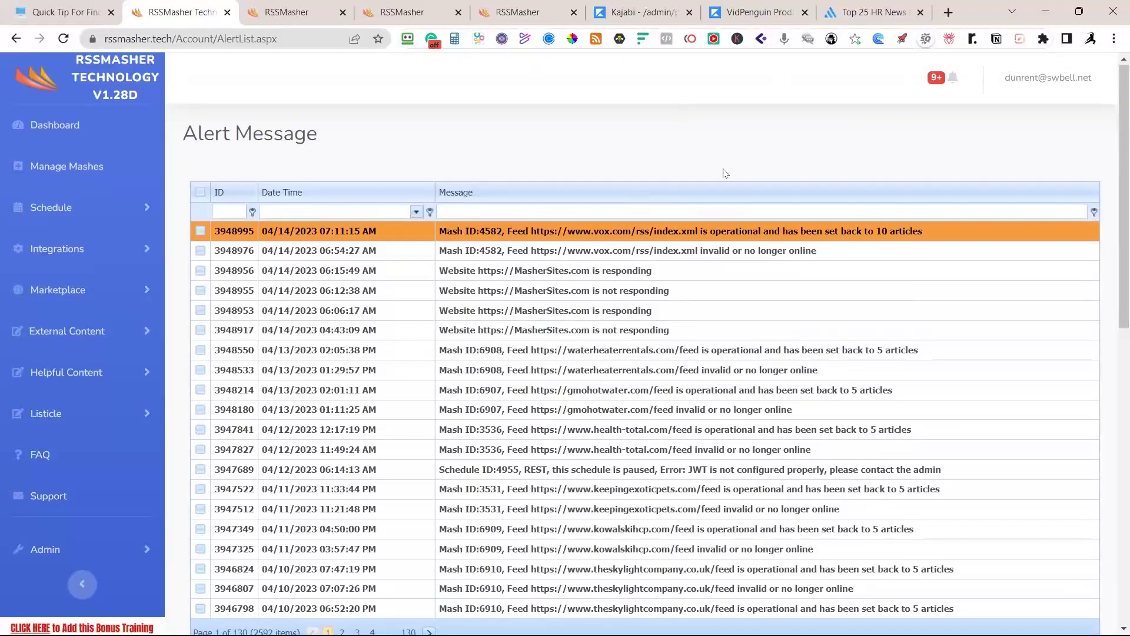
scroll(724, 171, down, 5)
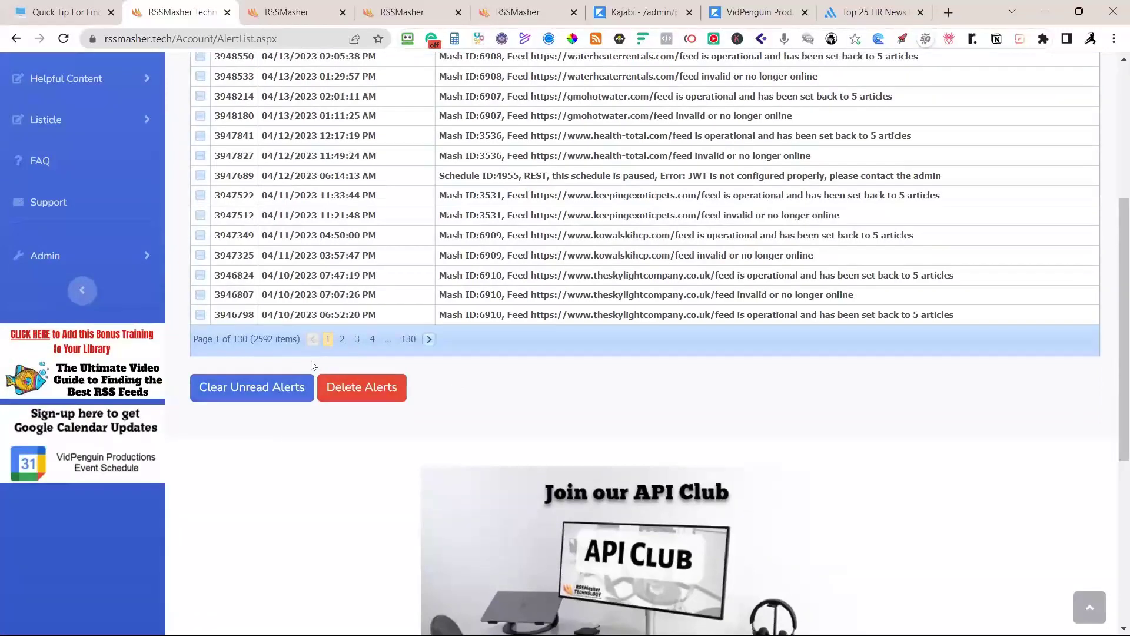
scroll(313, 365, up, 5)
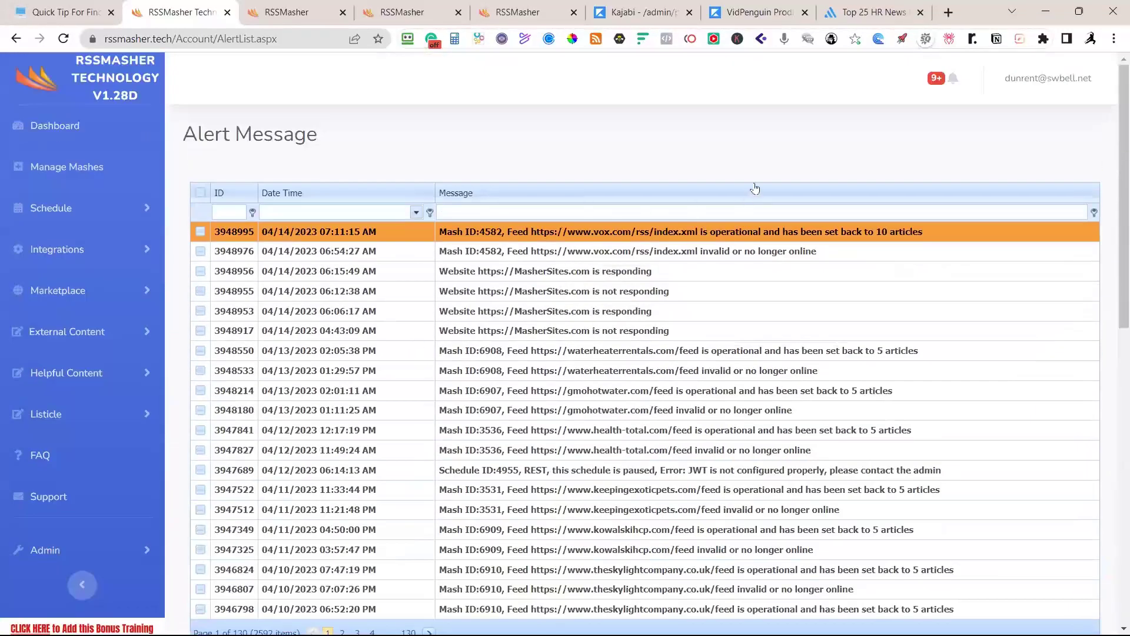
Step: Open the list of mashes and activate the New Installations Skylights mash
click(56, 126)
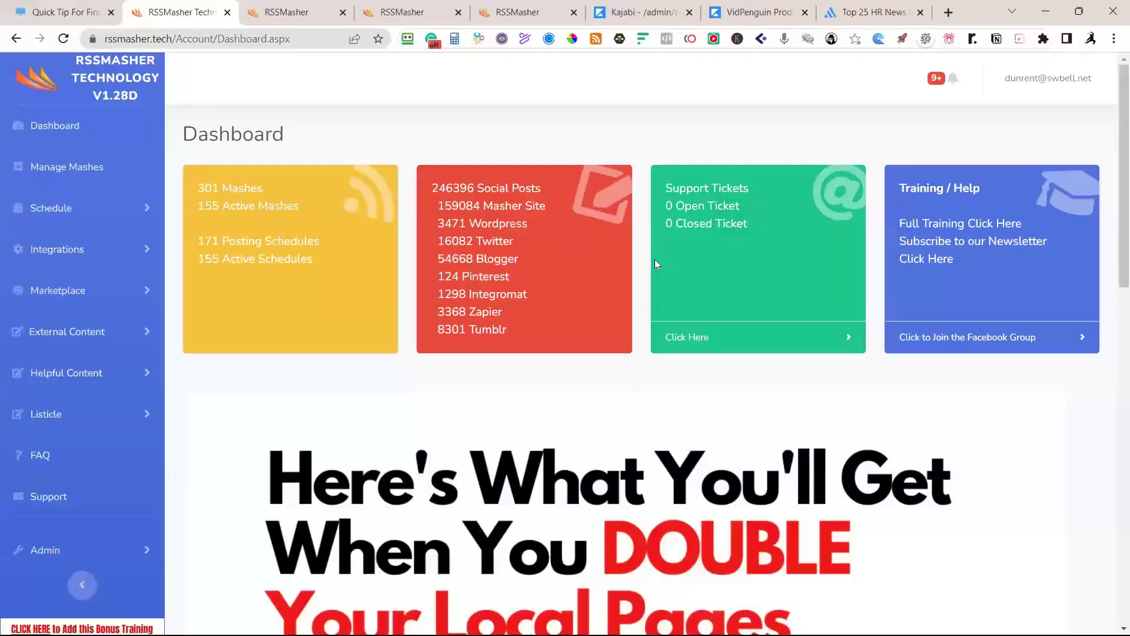
click(81, 174)
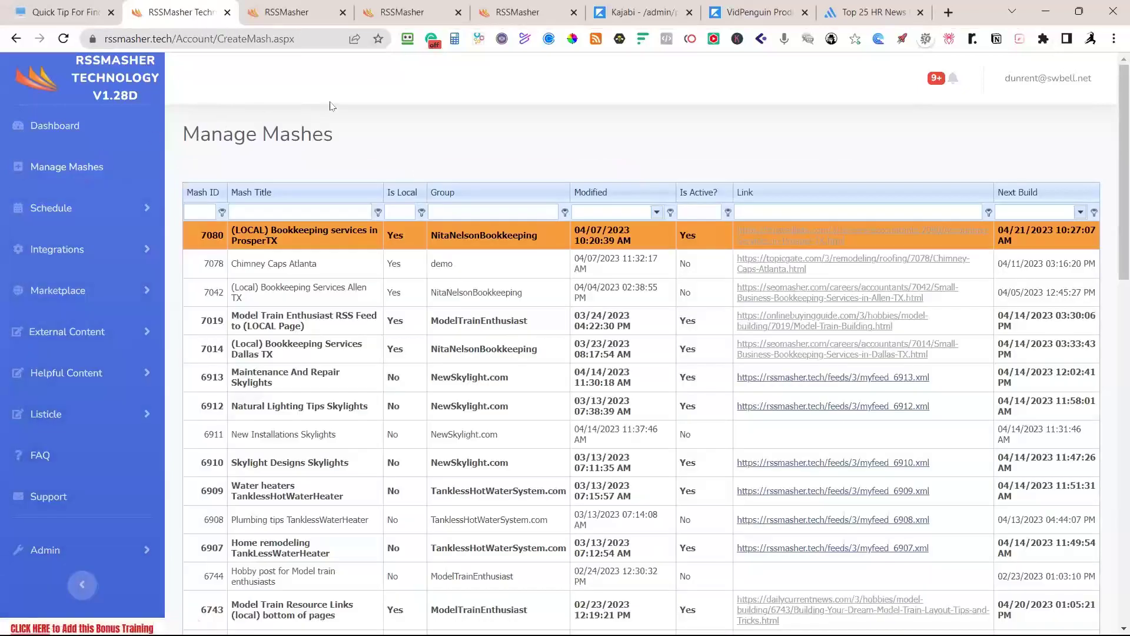
click(306, 263)
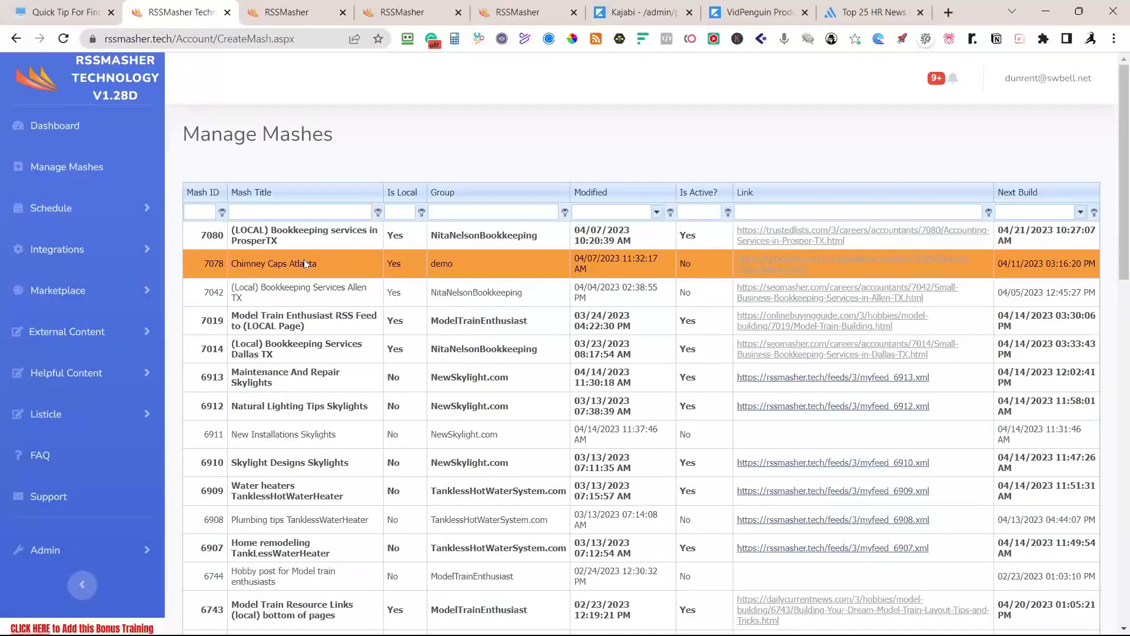
scroll(322, 312, down, 1)
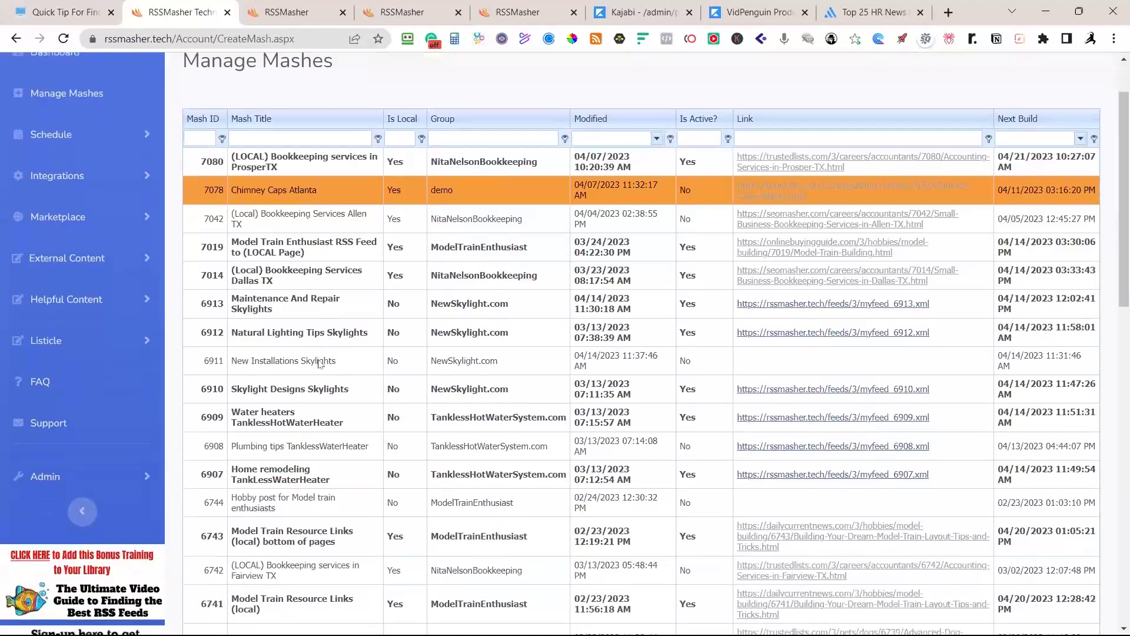
click(320, 356)
scroll(395, 392, down, 3)
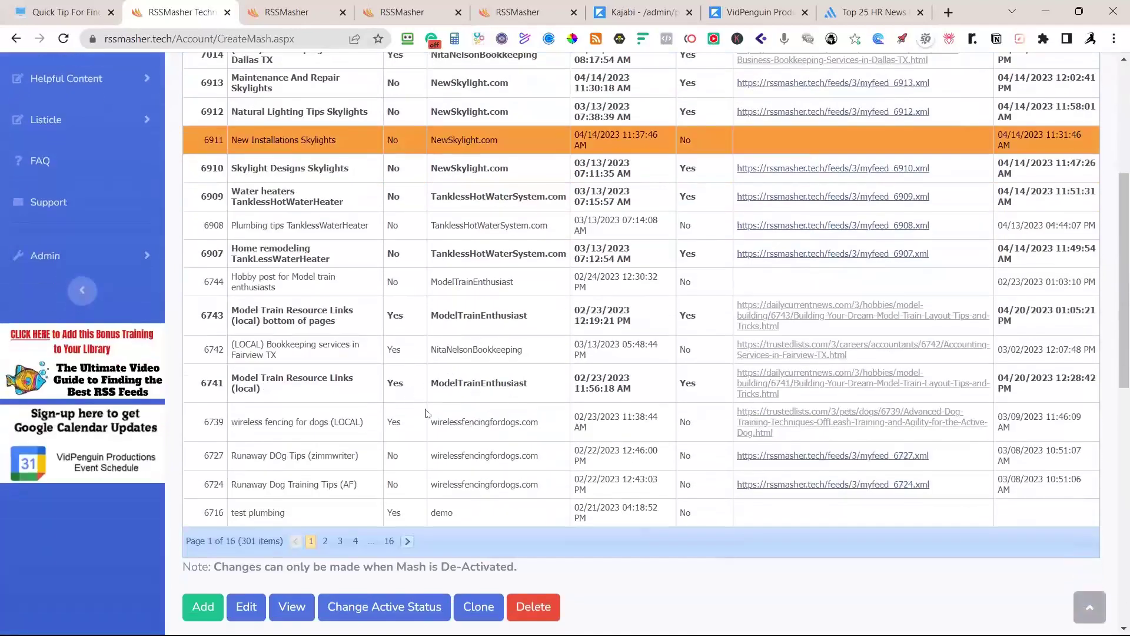
click(383, 606)
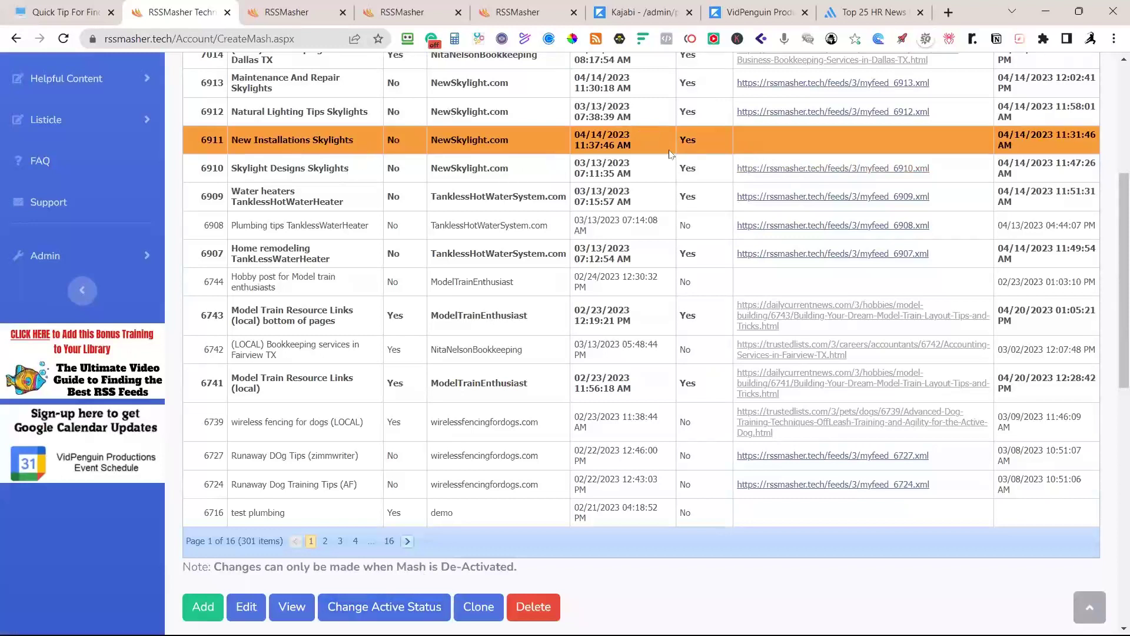
Step: Open the New Installations Skylights mash for editing and show its build and activation options
click(256, 613)
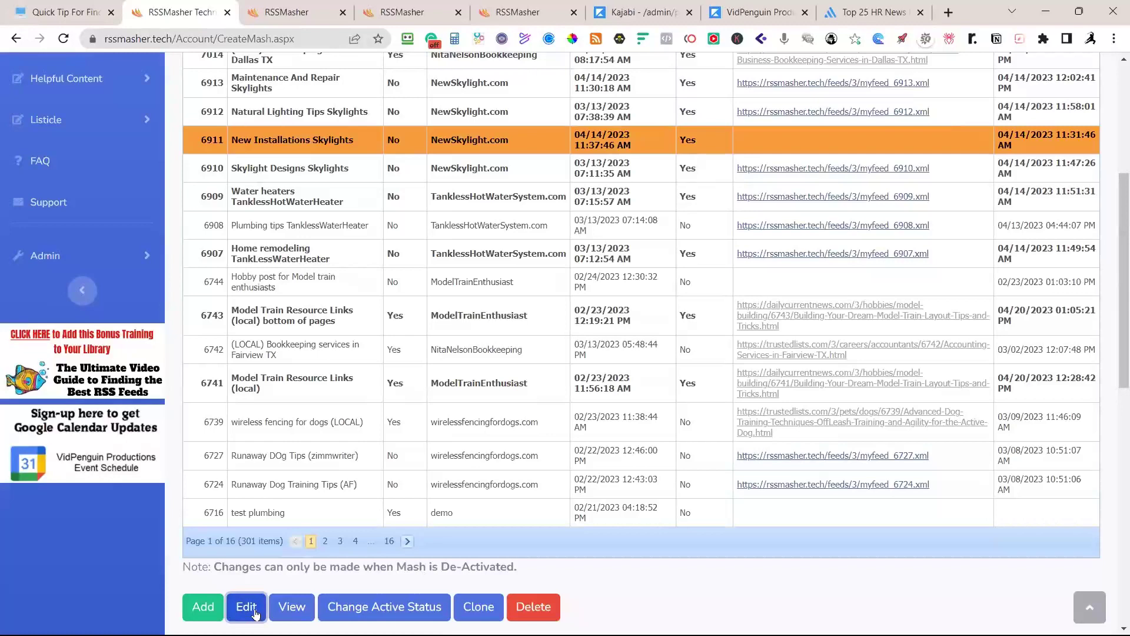
scroll(557, 334, up, 5)
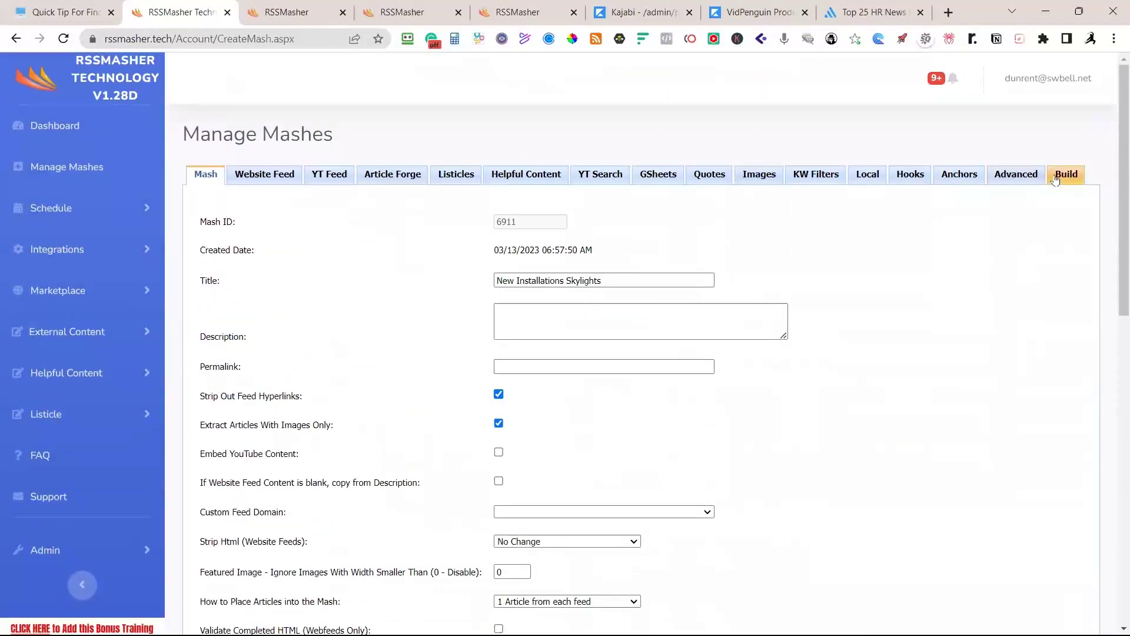
click(1057, 178)
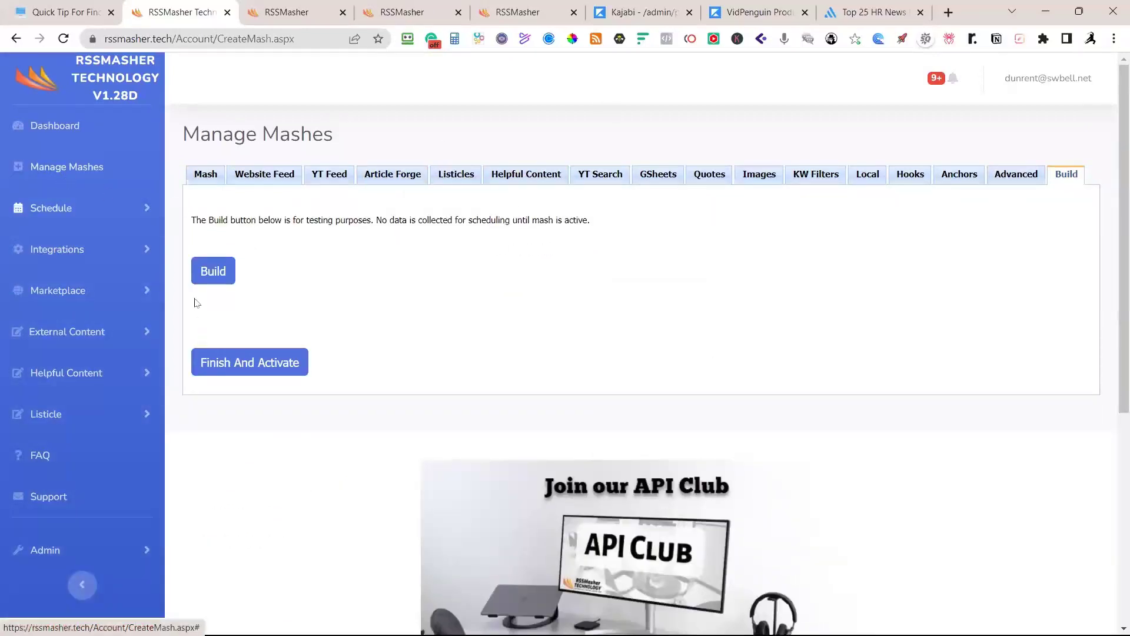
Step: Go back to the mash list and reactivate the New Installations Skylights mash
click(66, 171)
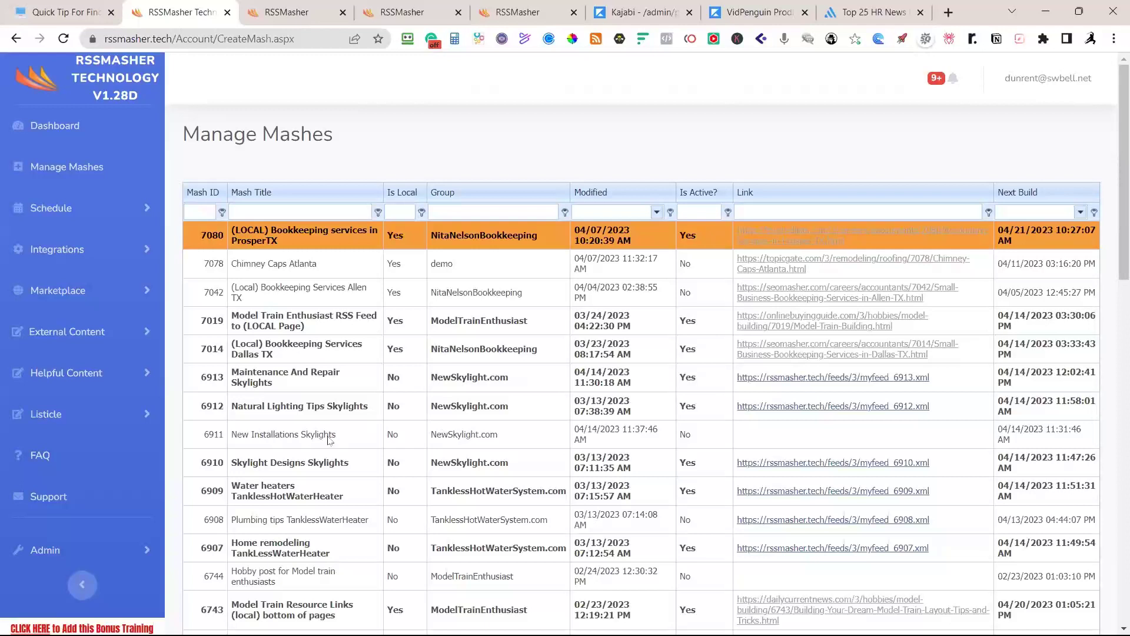
click(500, 436)
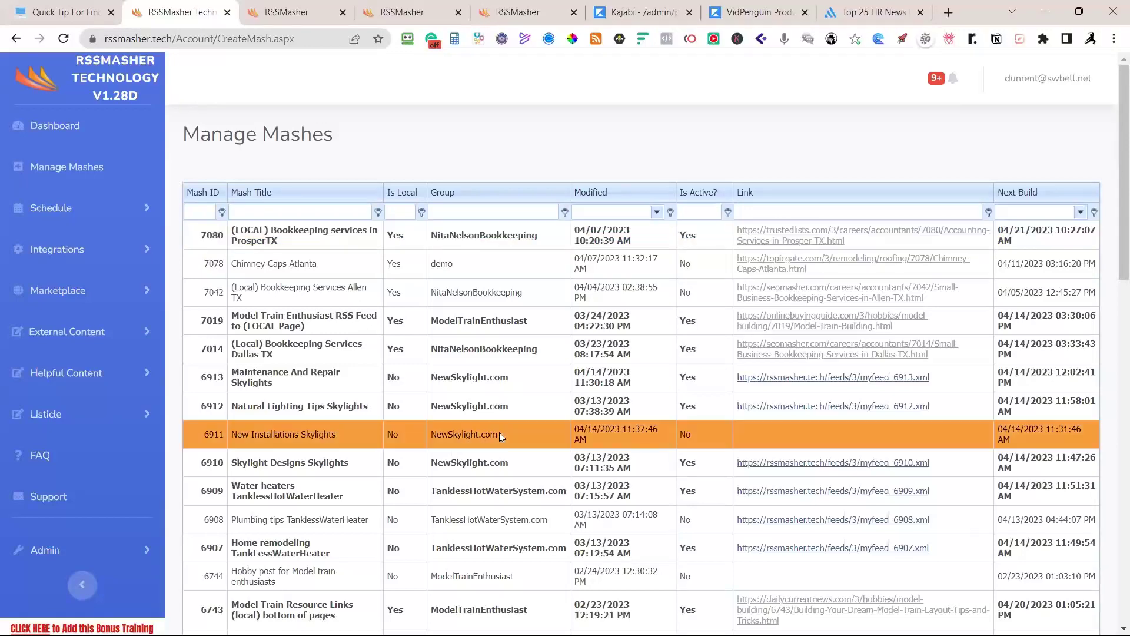
scroll(499, 435, down, 6)
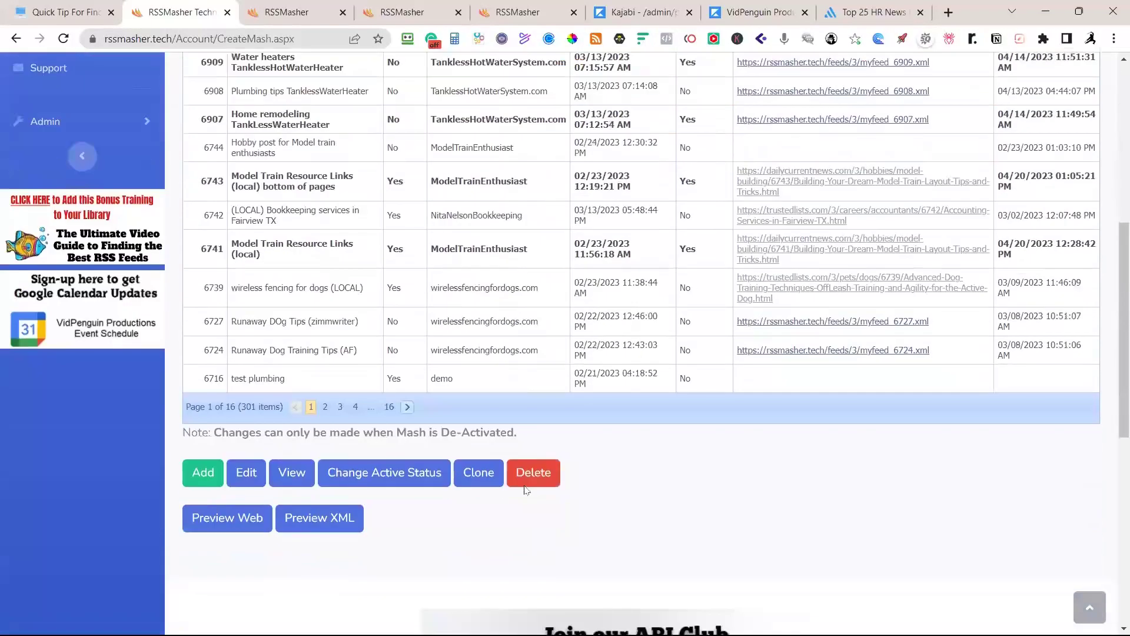
click(380, 460)
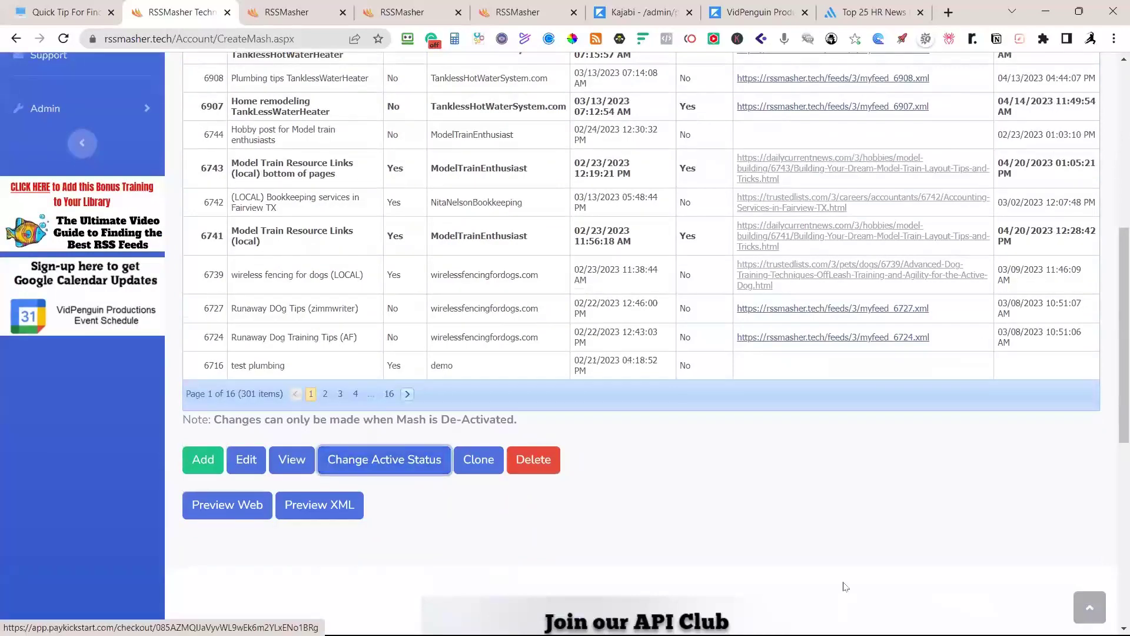
scroll(839, 577, up, 4)
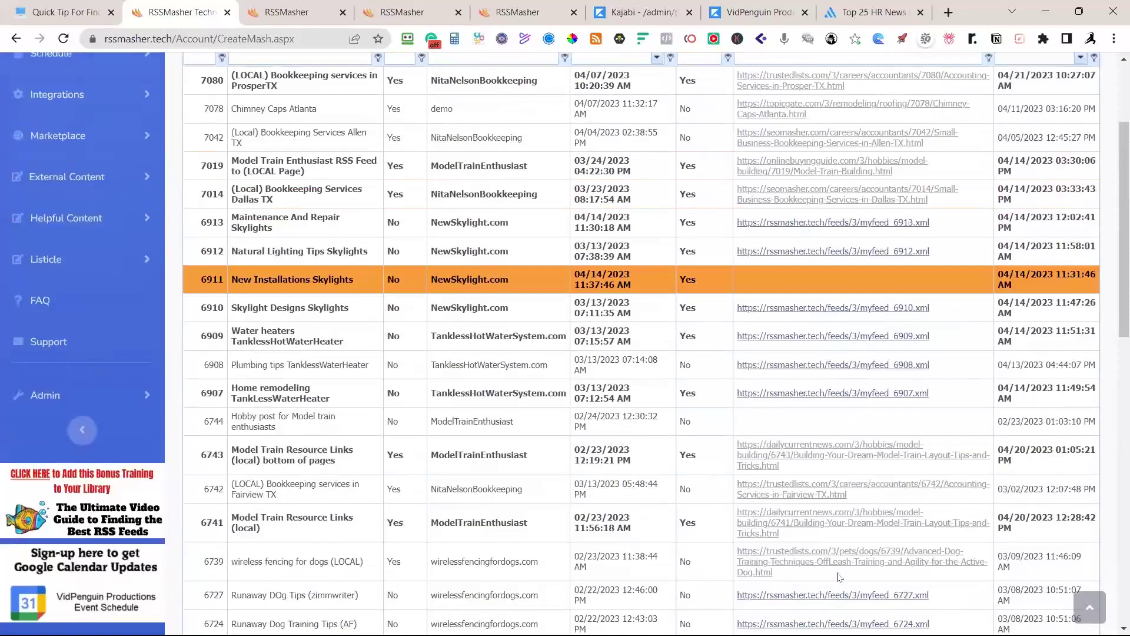
scroll(839, 577, up, 2)
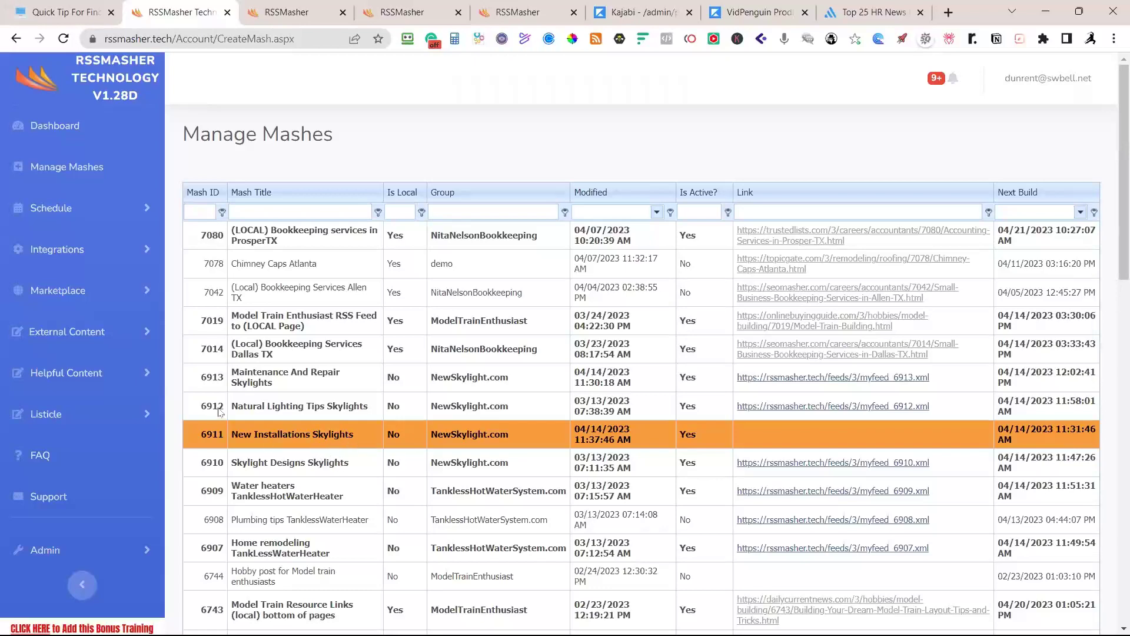
Step: Open the New Installations Skylights mash for viewing only and show its website feeds
scroll(508, 499, down, 1)
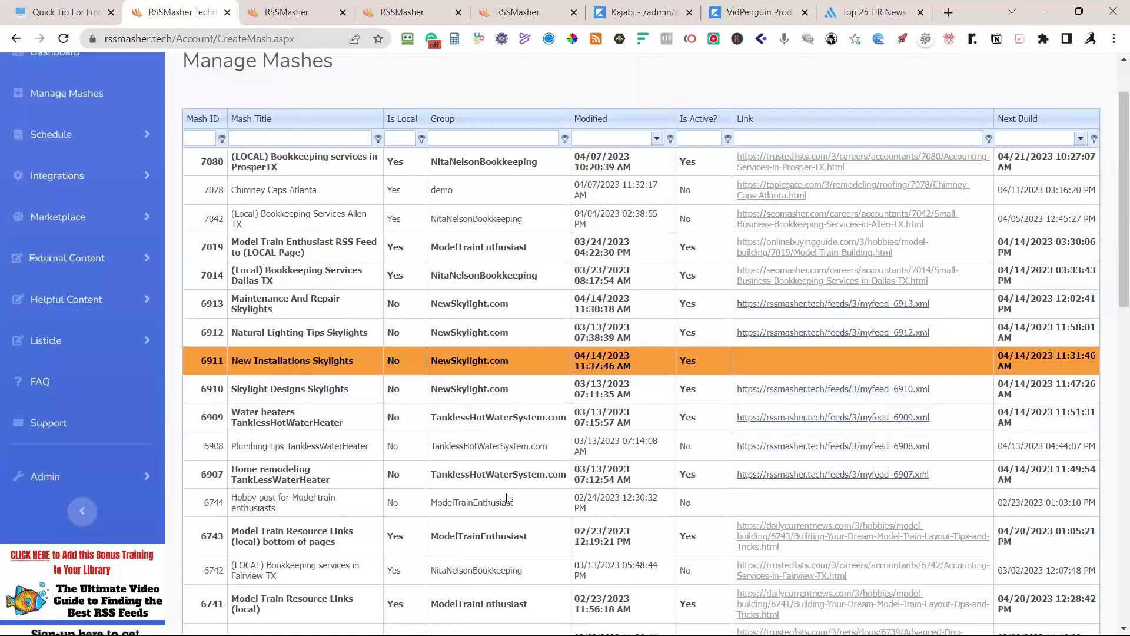
scroll(526, 470, down, 4)
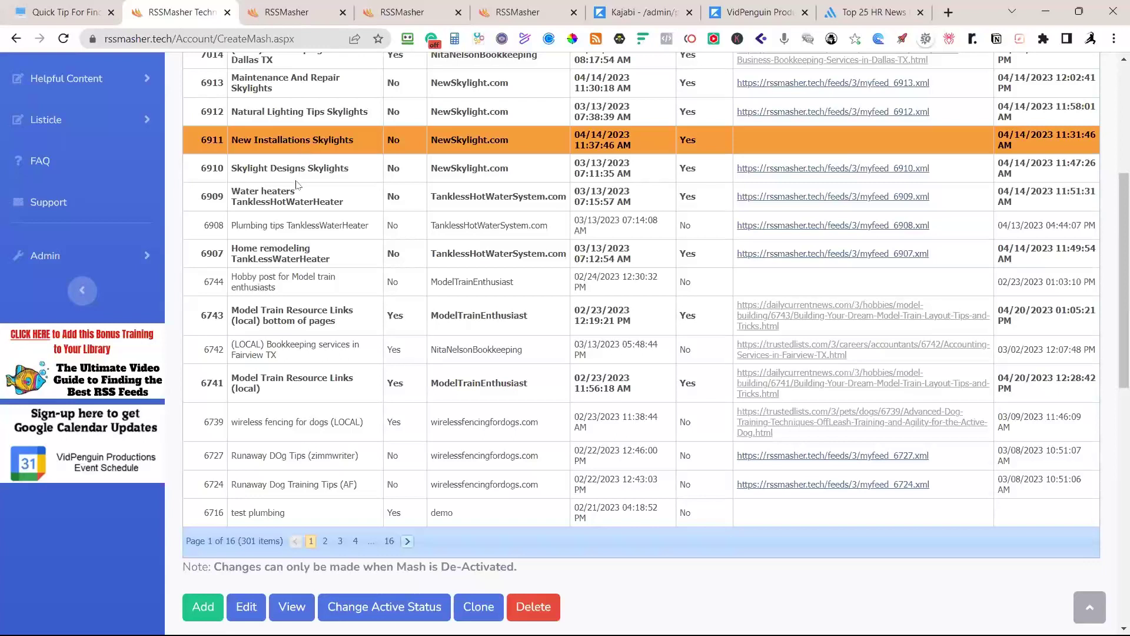
click(290, 613)
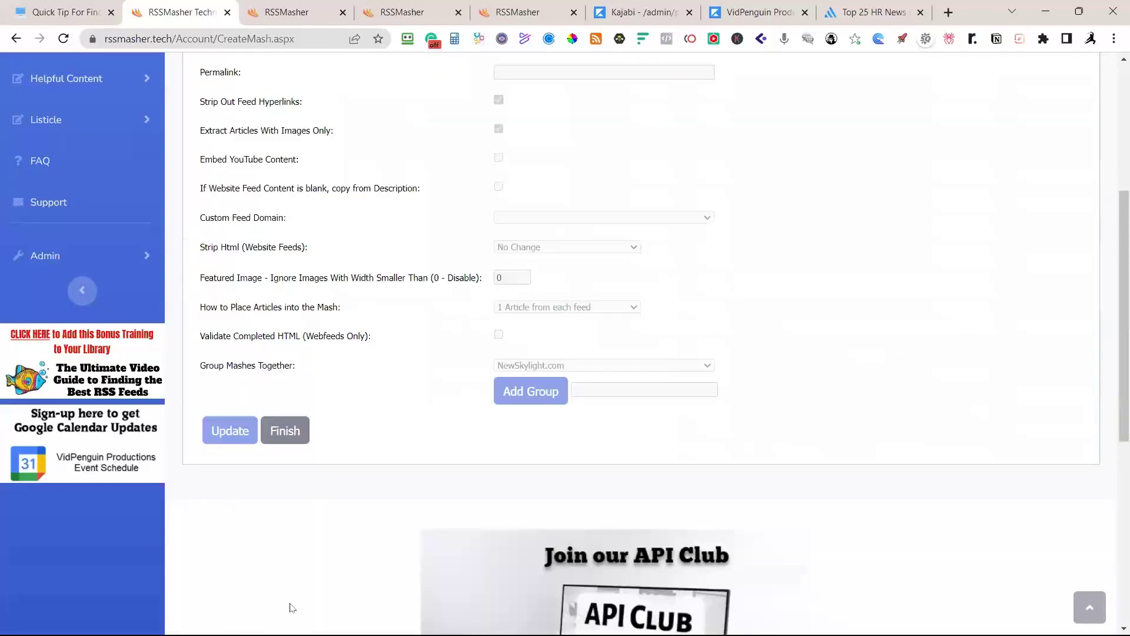
scroll(770, 265, up, 4)
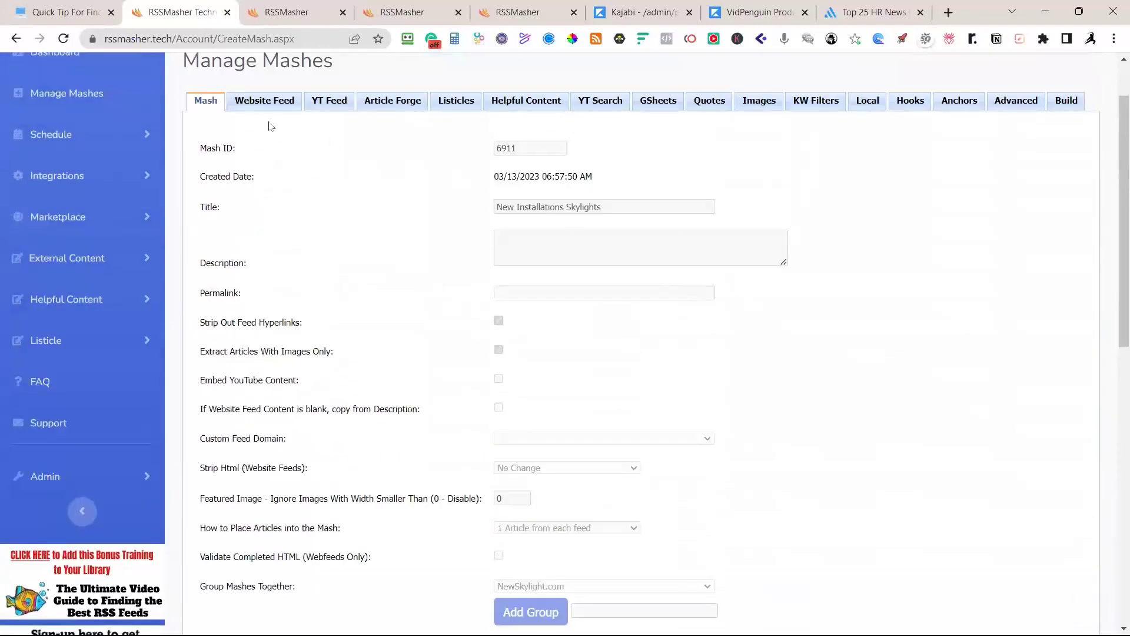
click(260, 102)
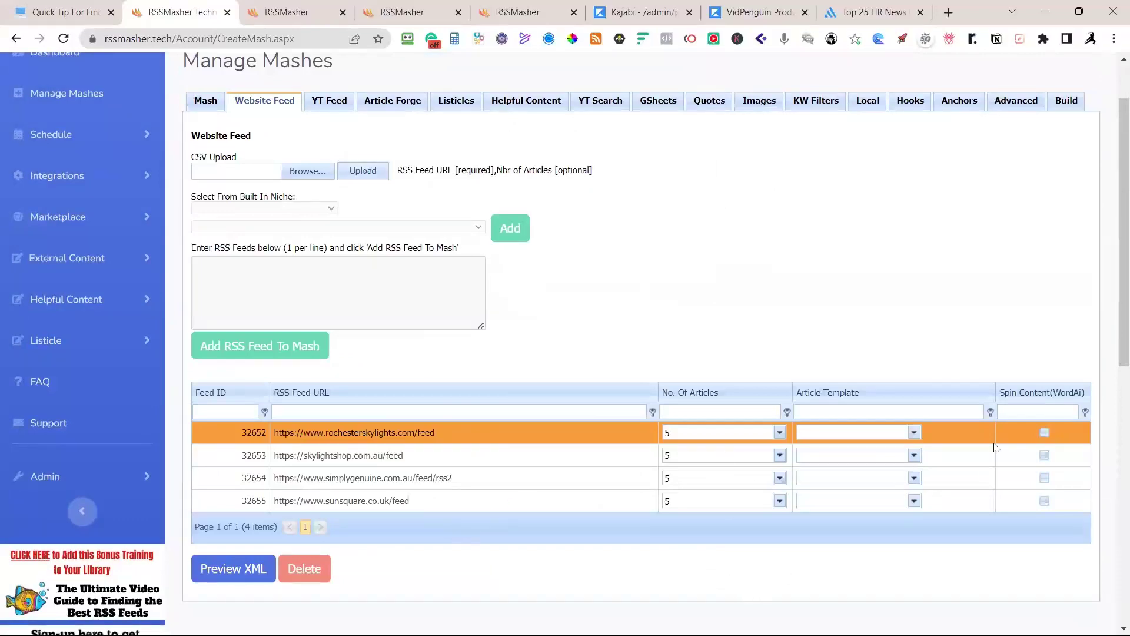
Step: Examine the mash's money hooks, image replacement and advanced content removal settings in the read-only view
click(916, 102)
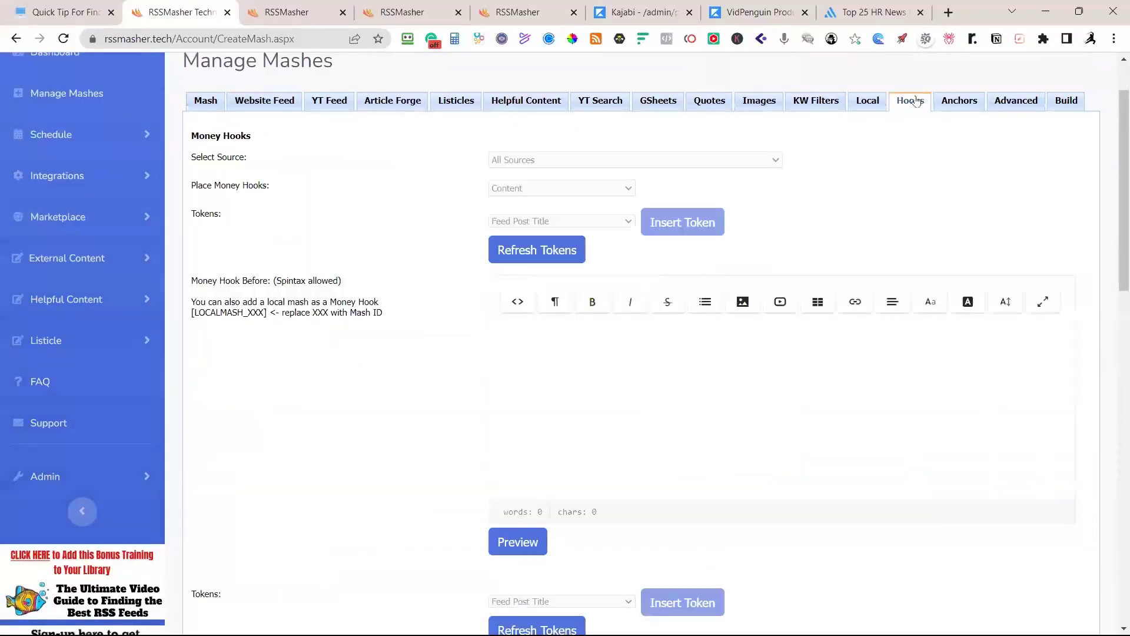
scroll(601, 446, down, 5)
scroll(654, 522, up, 6)
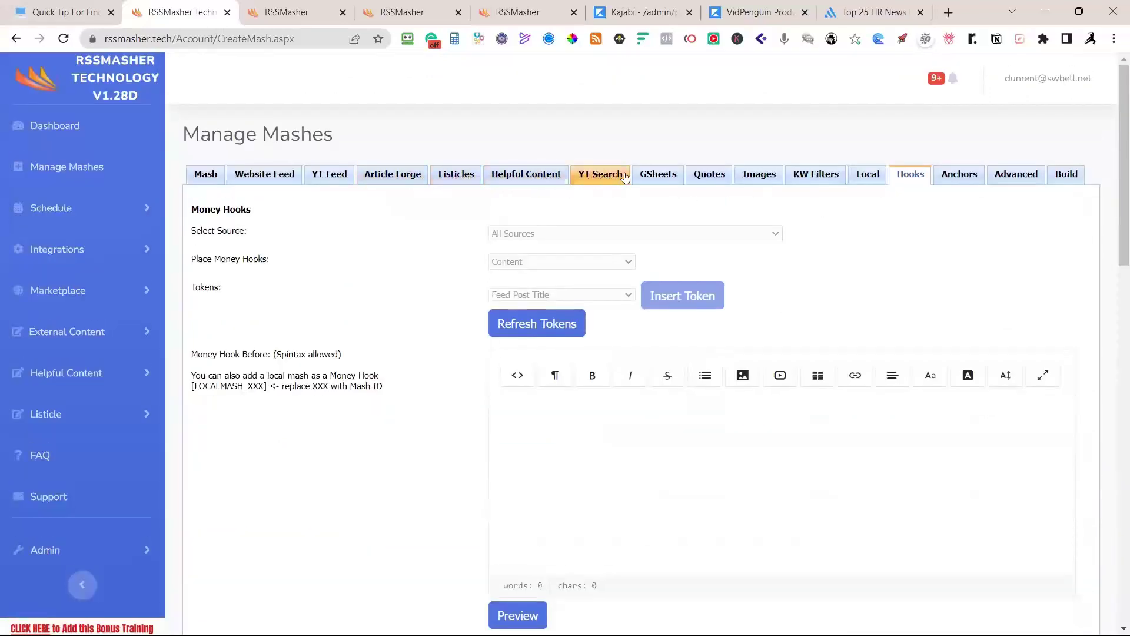
click(759, 180)
scroll(817, 327, down, 1)
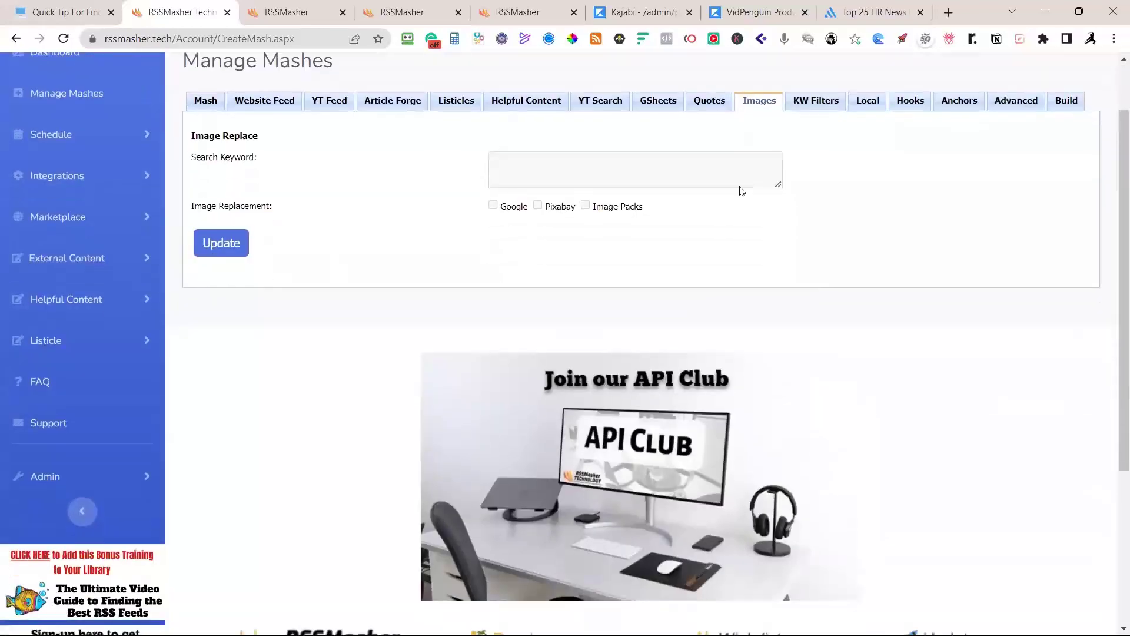
scroll(816, 286, up, 1)
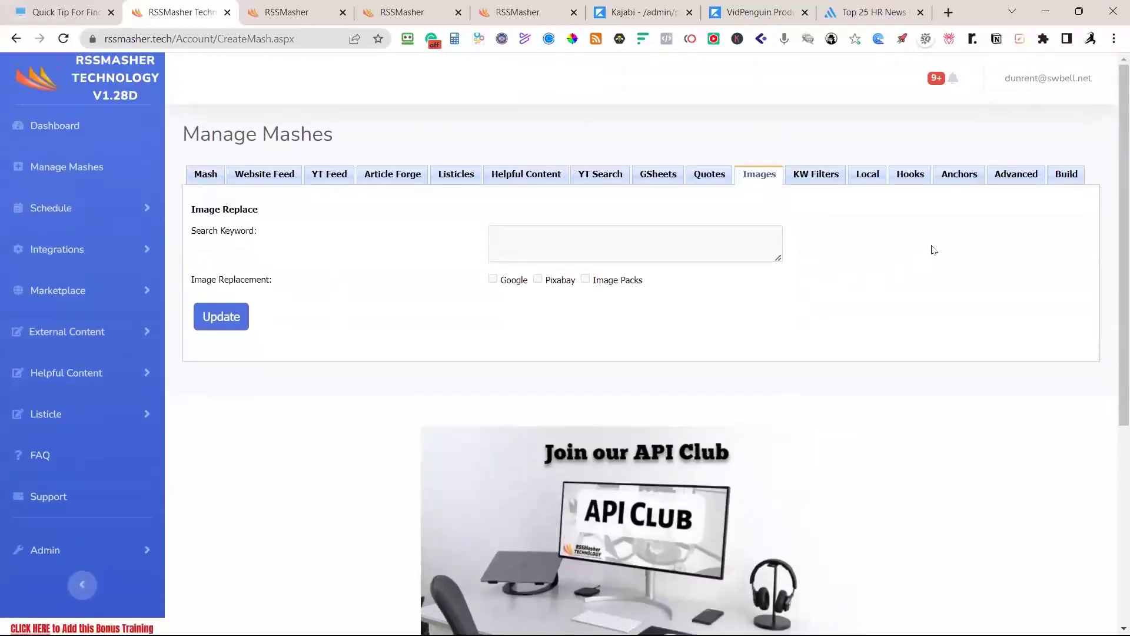
click(1017, 176)
scroll(977, 412, down, 2)
scroll(985, 356, down, 4)
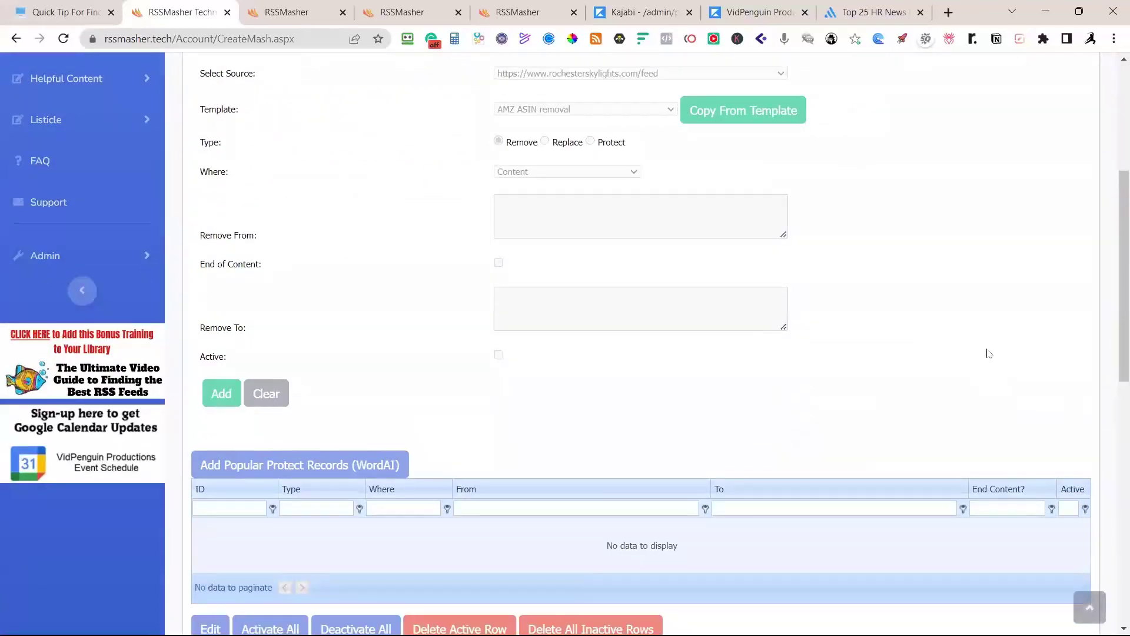
Step: Show the build and activation options in the mash's read-only view and return to the mash list
scroll(989, 347, up, 6)
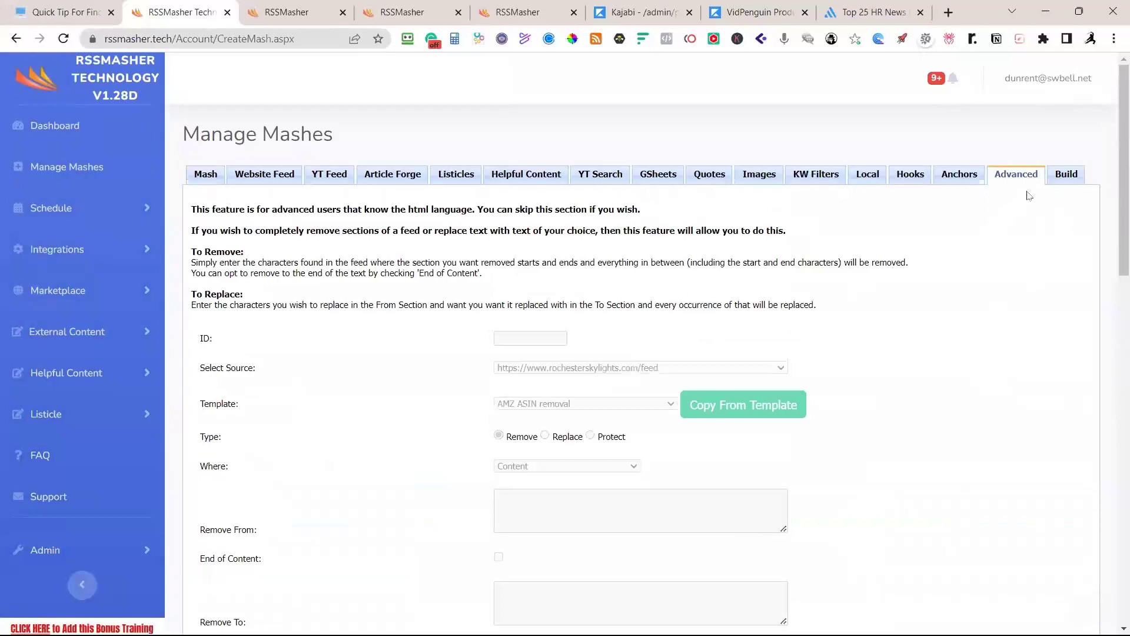
click(1053, 184)
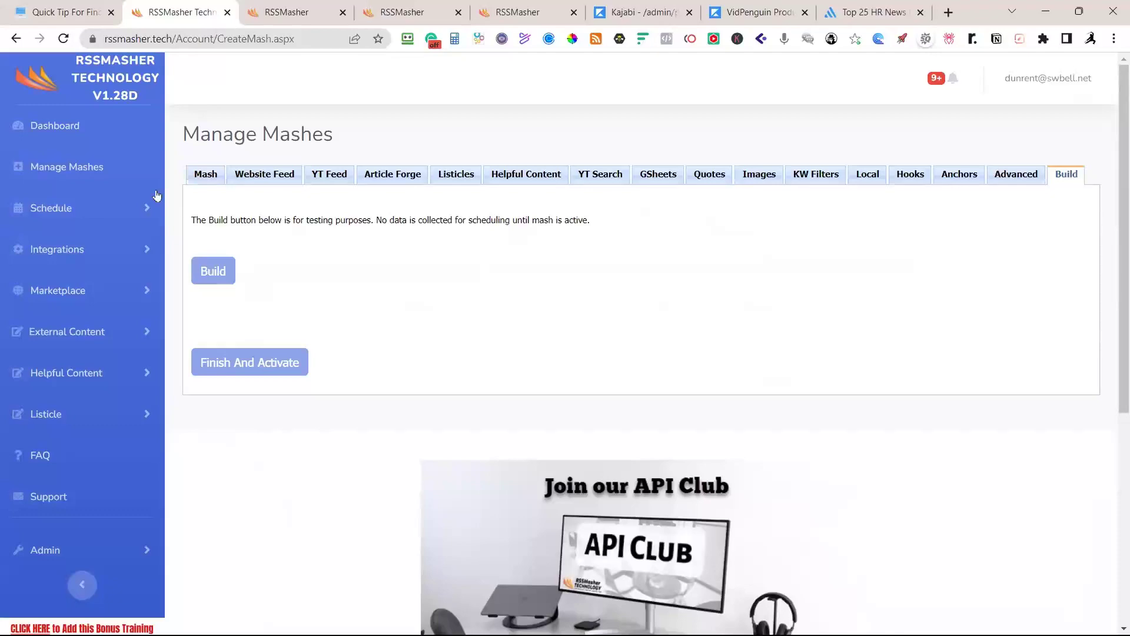
click(94, 172)
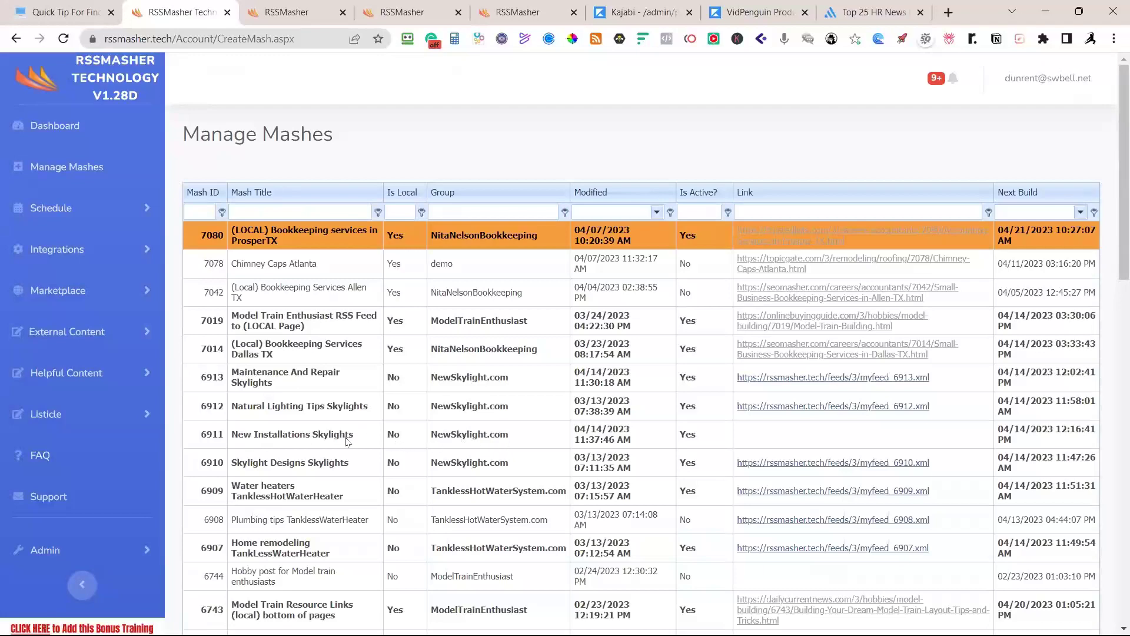
Step: Select the Skylight Designs Skylights mash and examine its list entry and the available view, edit and status actions
scroll(347, 441, down, 1)
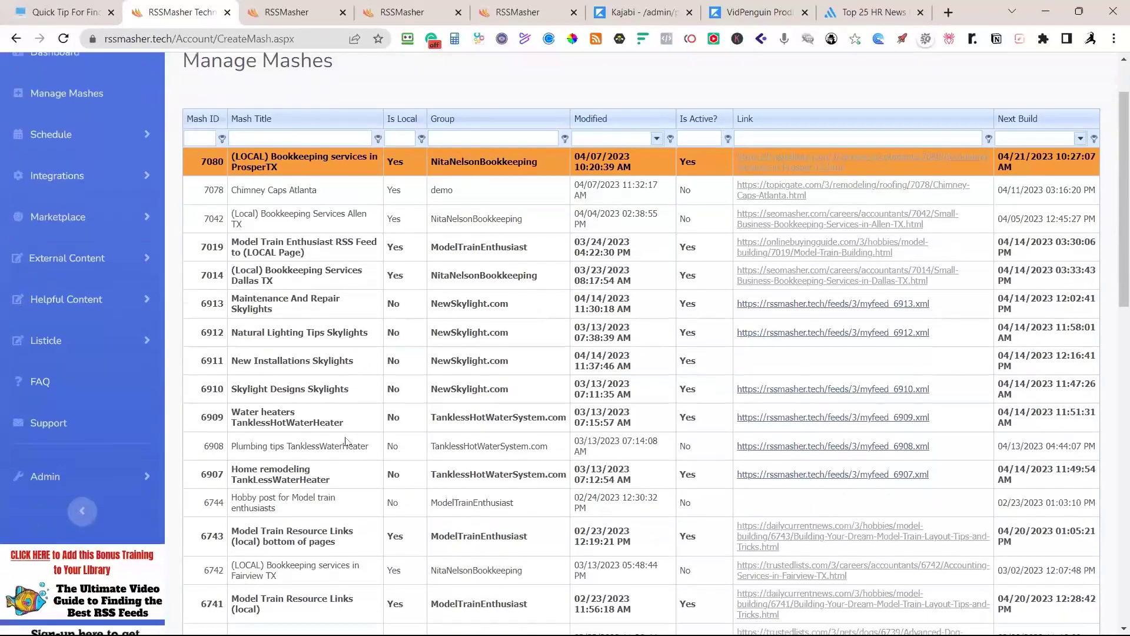
click(340, 400)
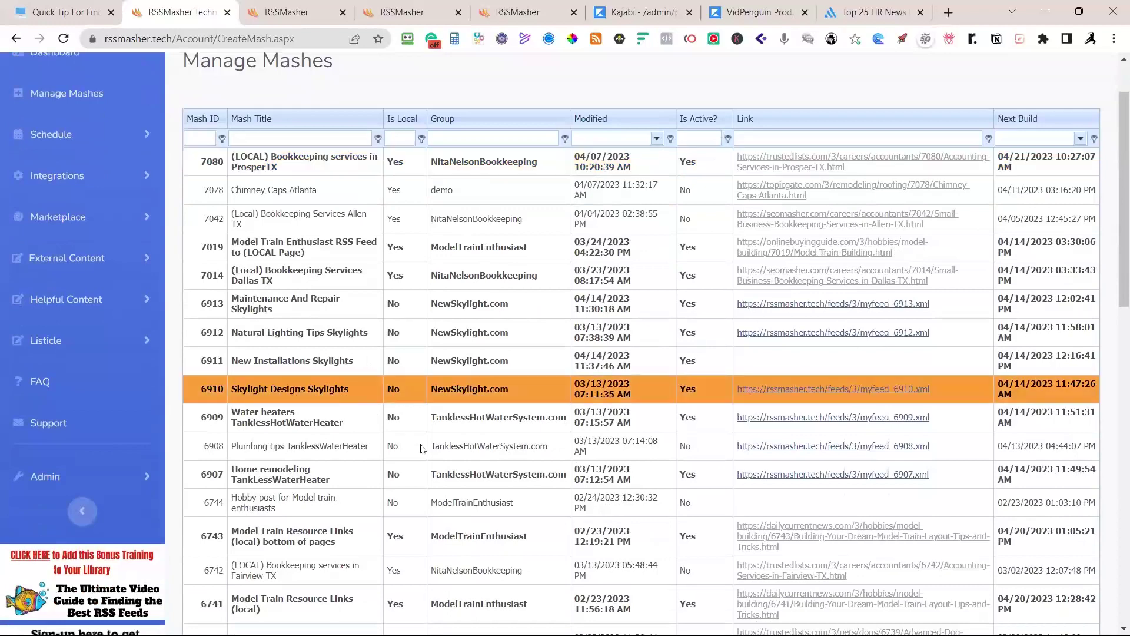
scroll(423, 450, down, 1)
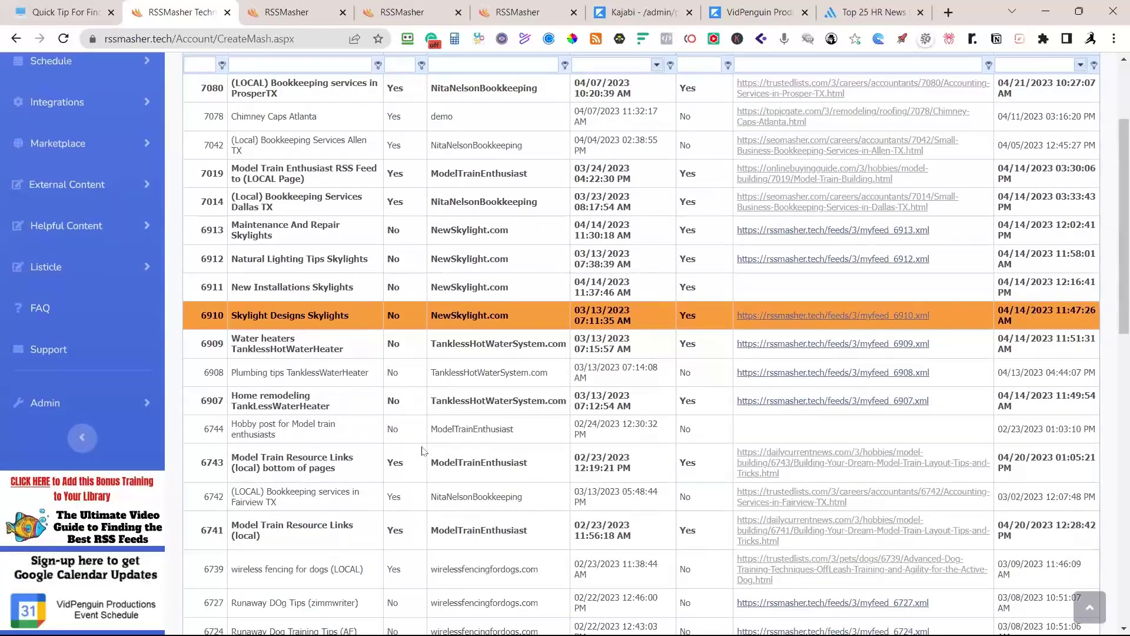
scroll(422, 450, down, 4)
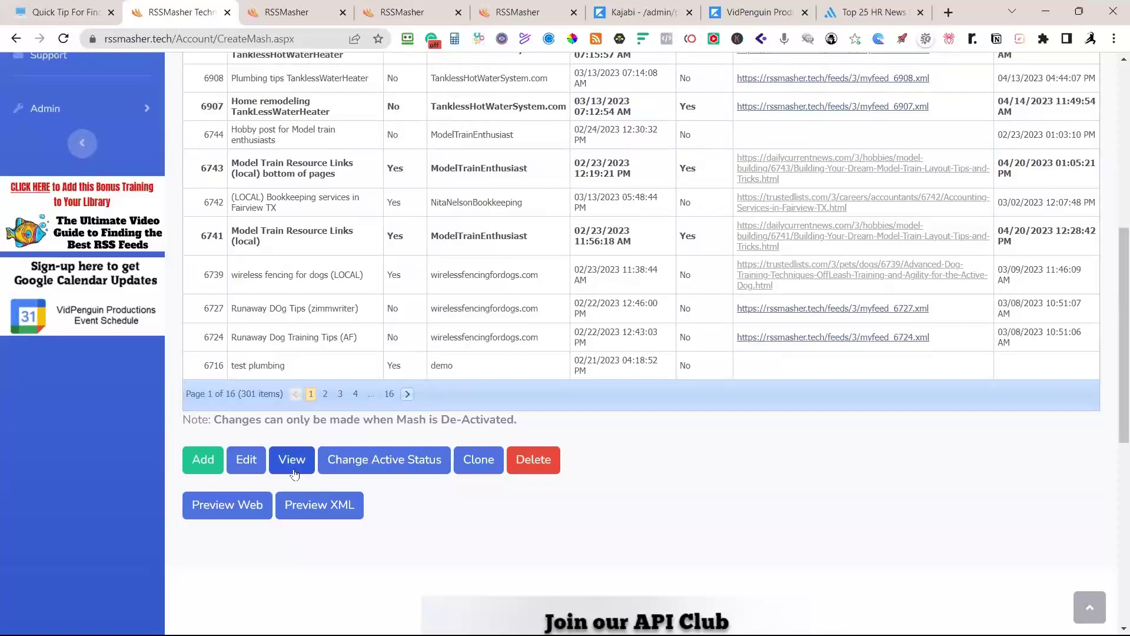
scroll(296, 273, up, 2)
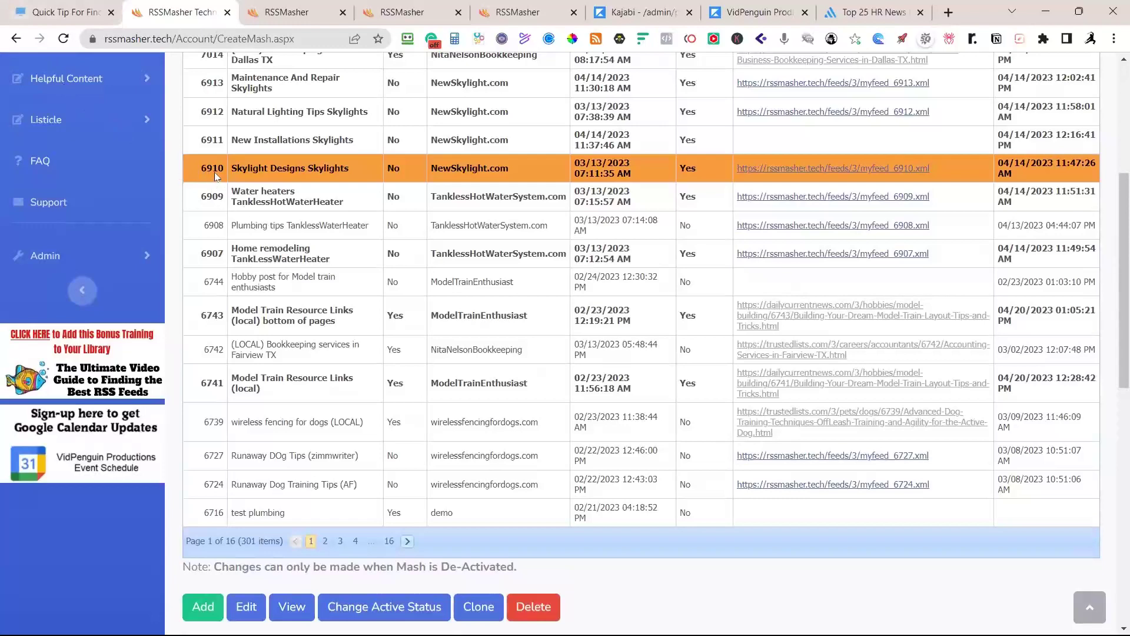
scroll(215, 172, up, 2)
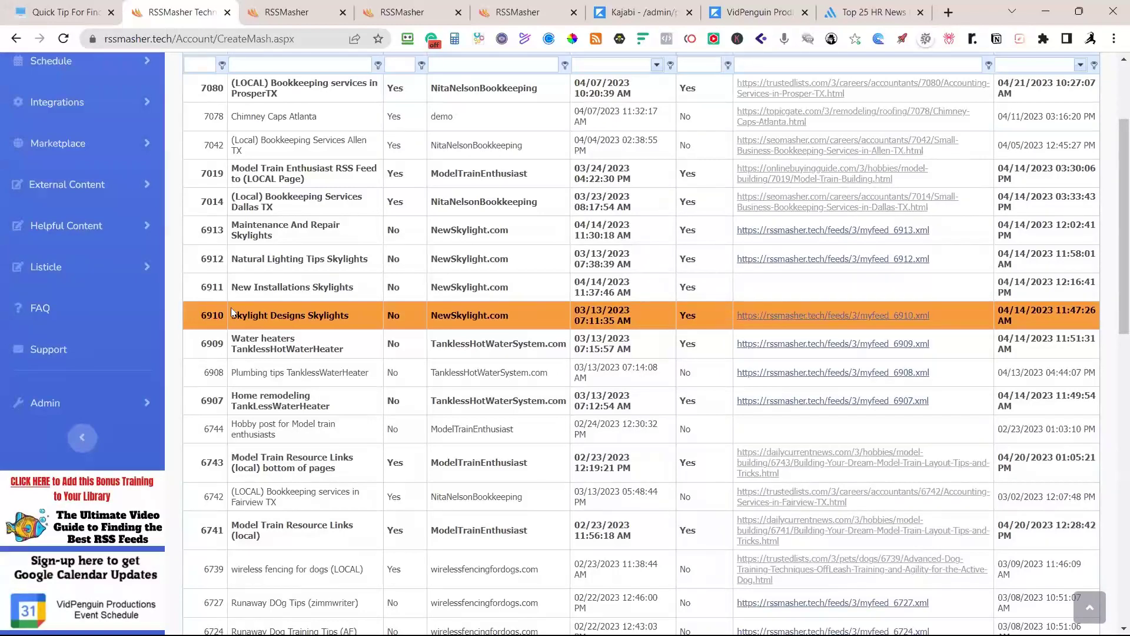
scroll(230, 307, down, 4)
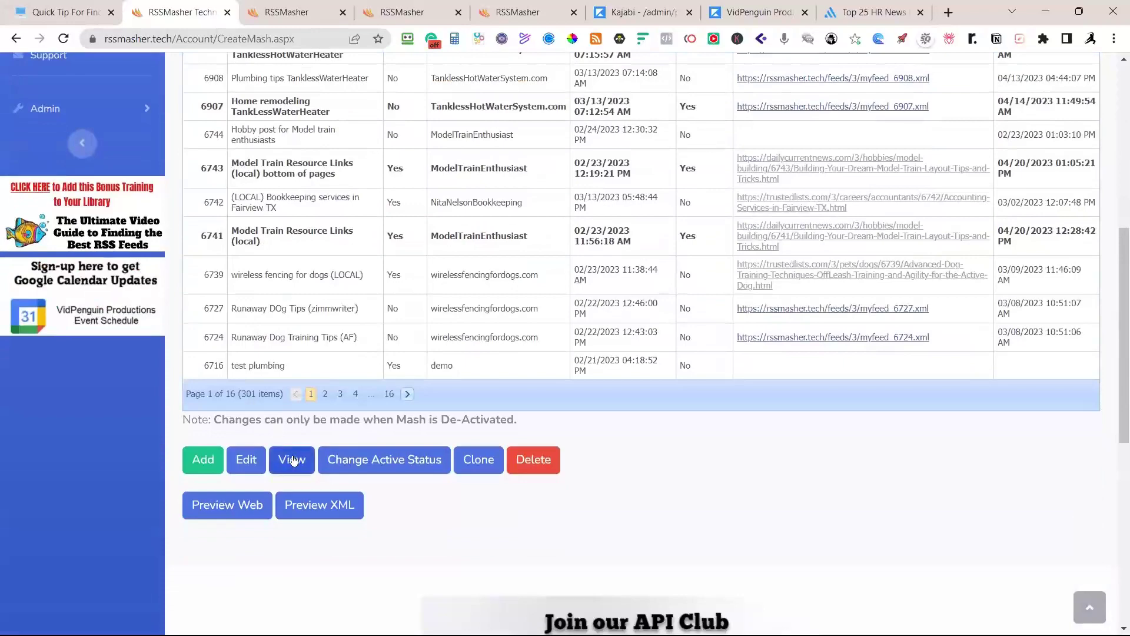
scroll(292, 460, up, 3)
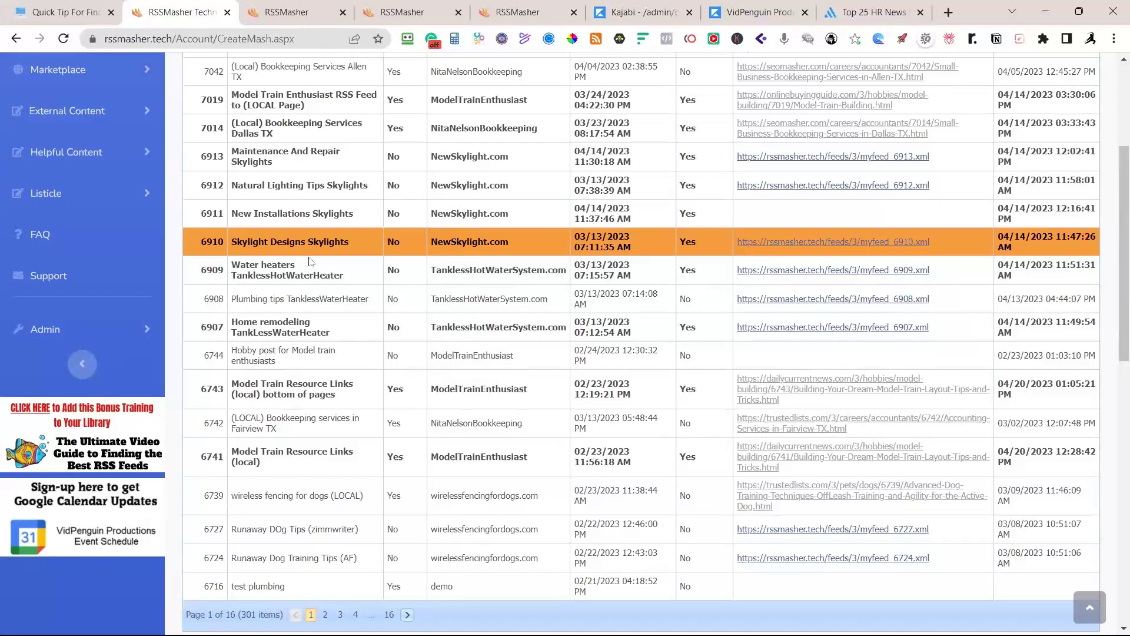
scroll(310, 262, down, 4)
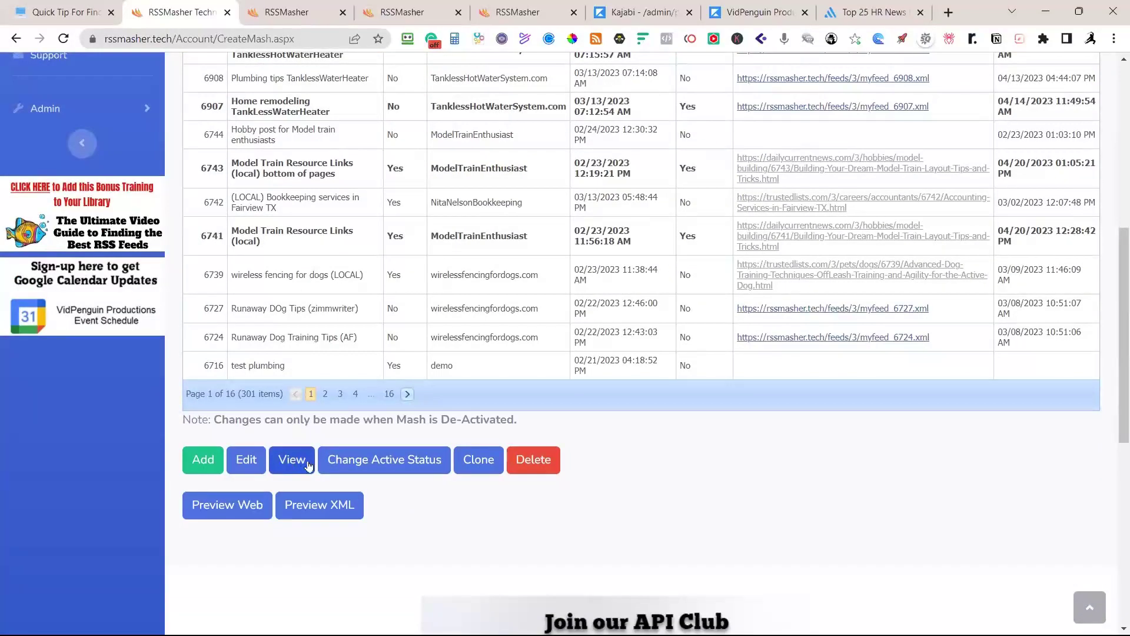
scroll(308, 465, up, 8)
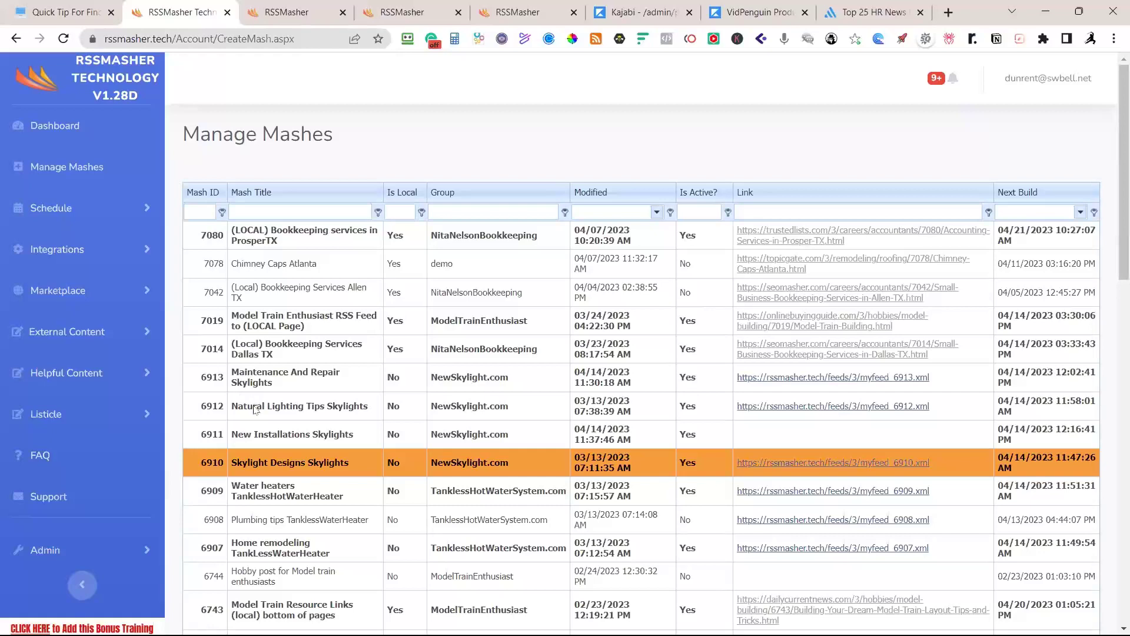
Step: Open the dashboard and examine its mash and social post statistics and the Roadmap, Wish list and Updates links
click(40, 129)
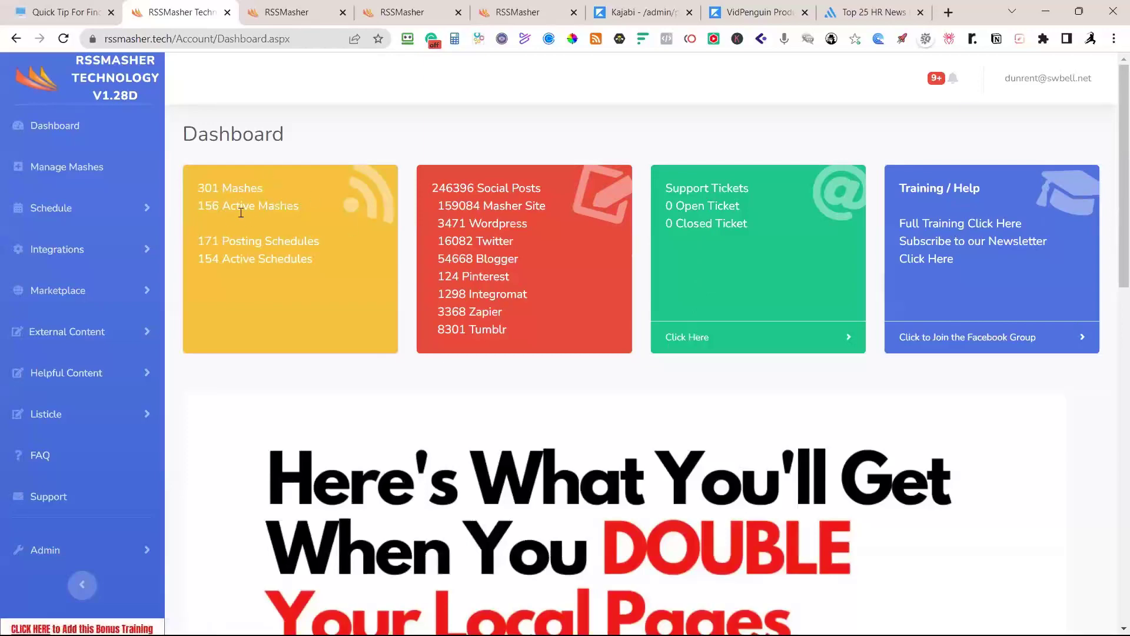
scroll(482, 351, down, 5)
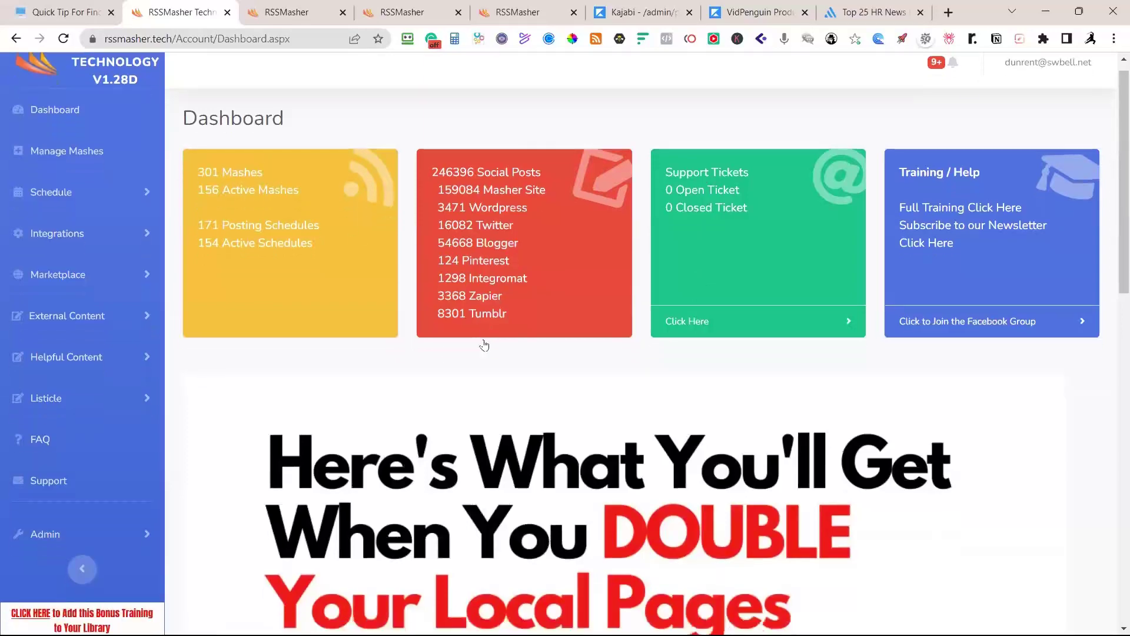
scroll(482, 340, up, 4)
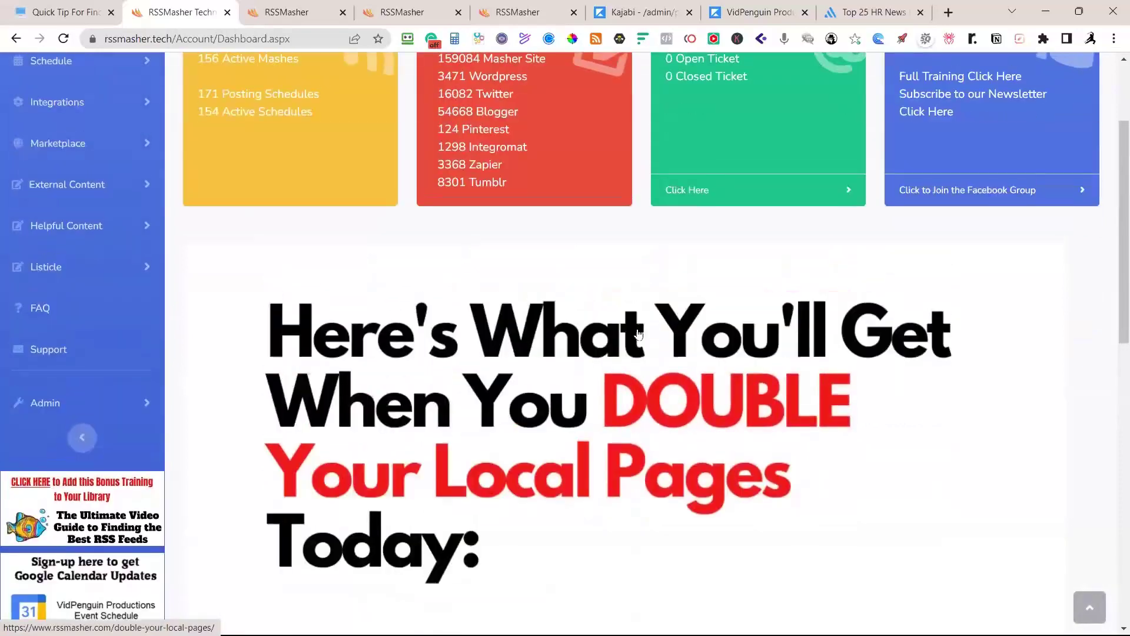
scroll(484, 341, down, 5)
scroll(504, 139, down, 5)
scroll(665, 354, down, 2)
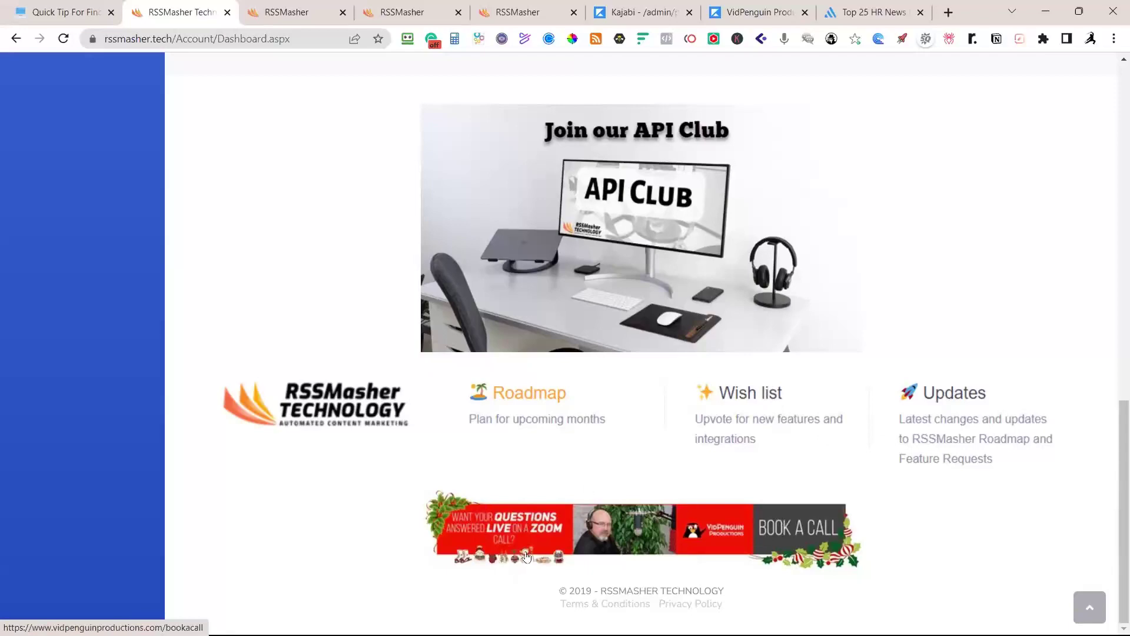
scroll(366, 321, up, 5)
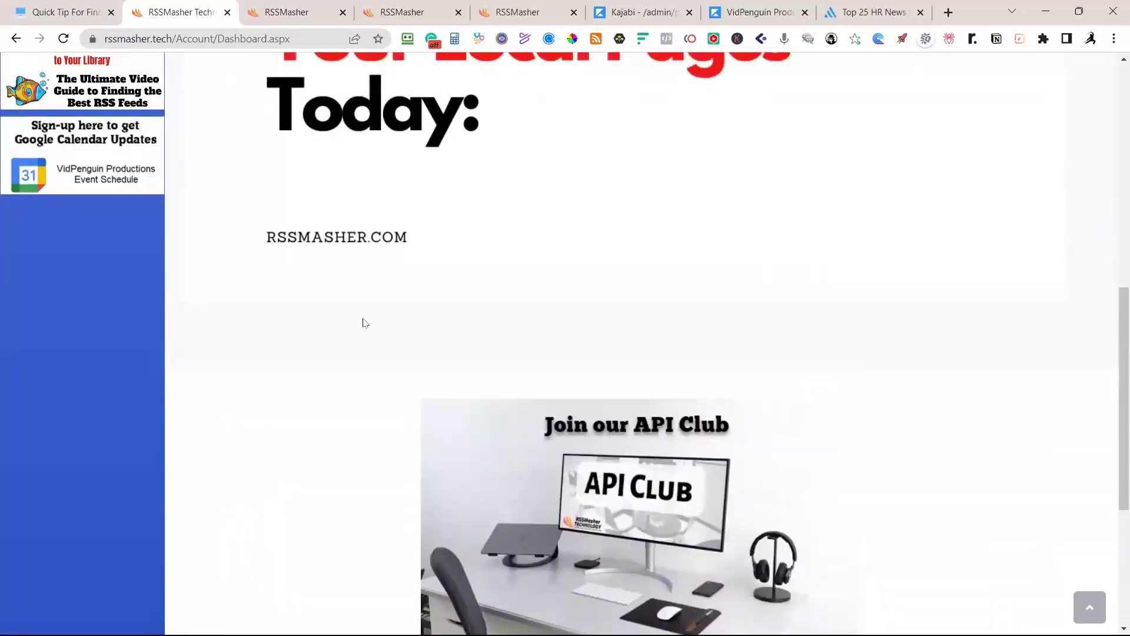
scroll(362, 322, down, 5)
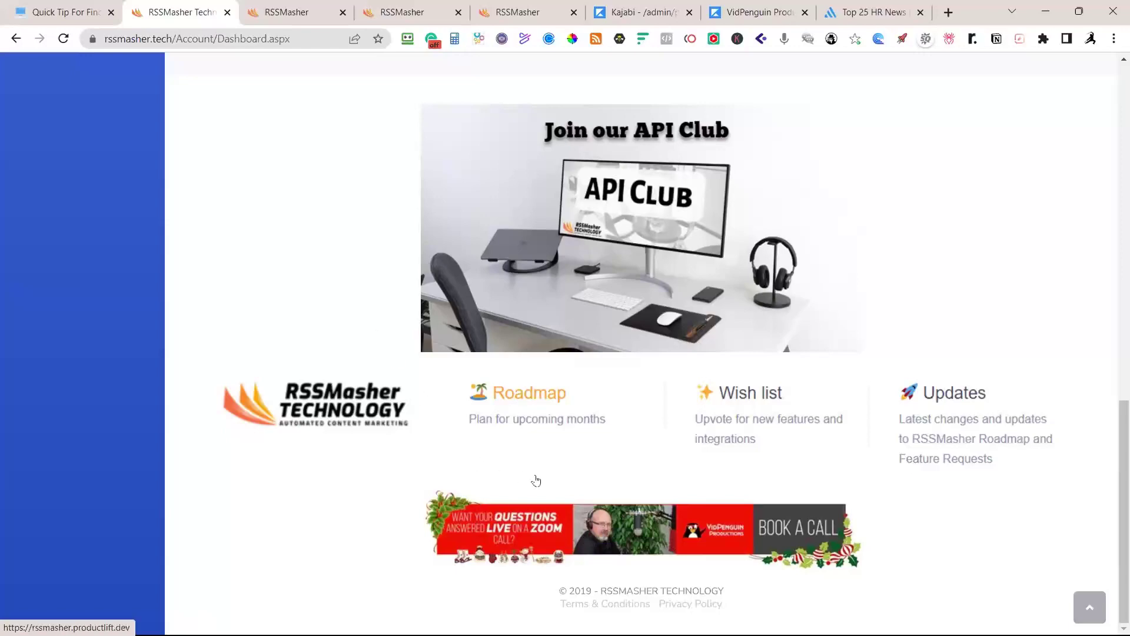
Step: Review the dashboard's support ticket and training cards together with the live call booking banner
scroll(542, 474, up, 1)
scroll(412, 318, up, 12)
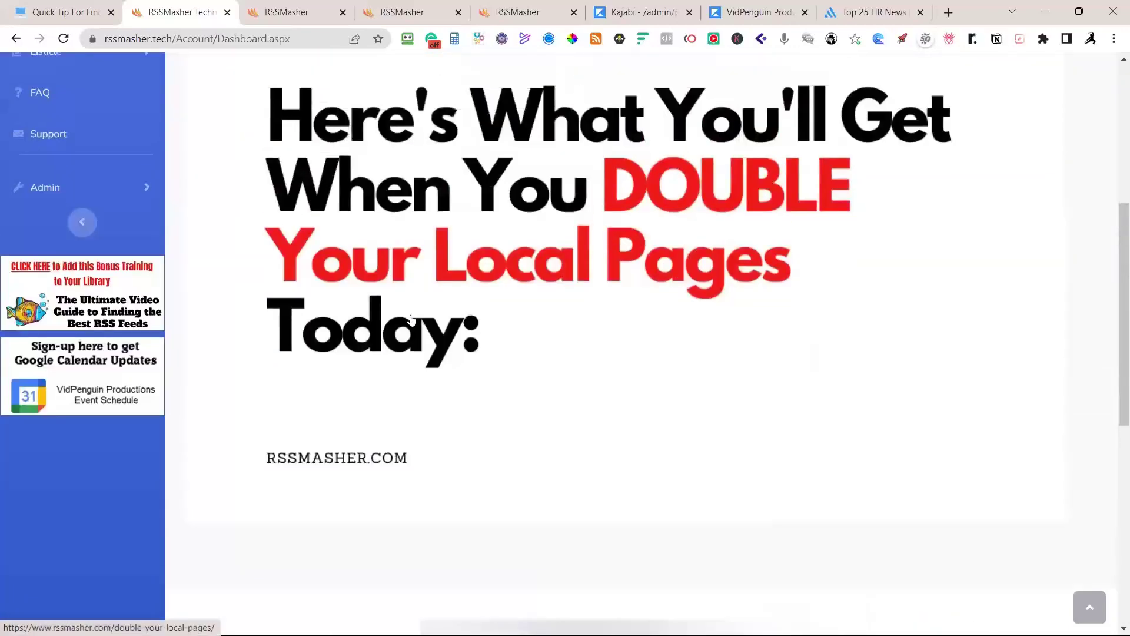
scroll(417, 319, up, 3)
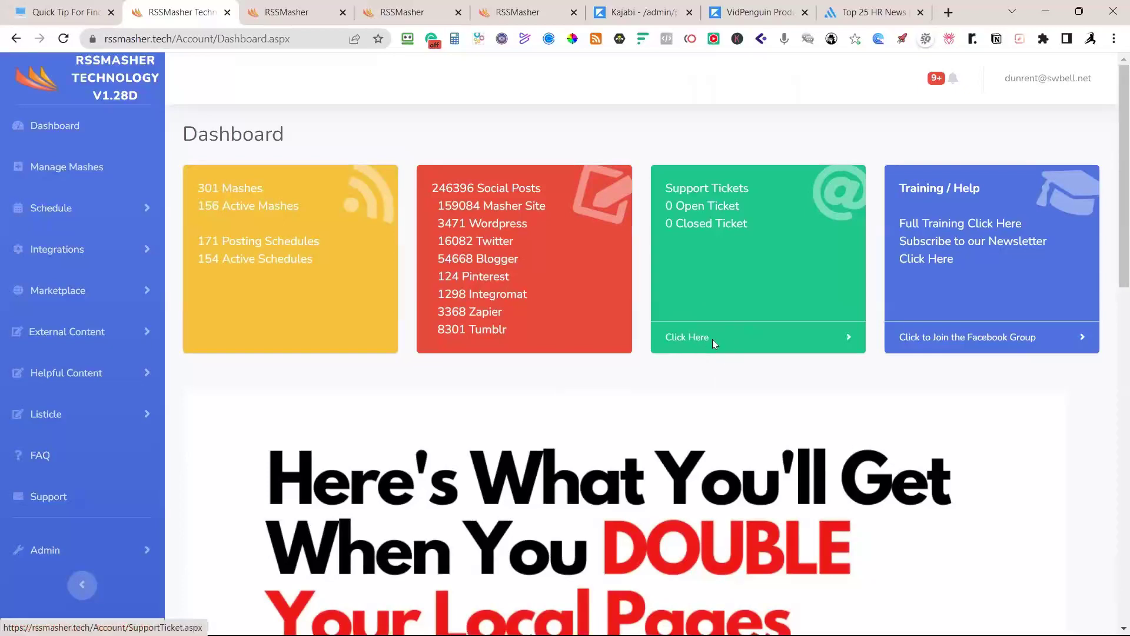
scroll(712, 339, down, 15)
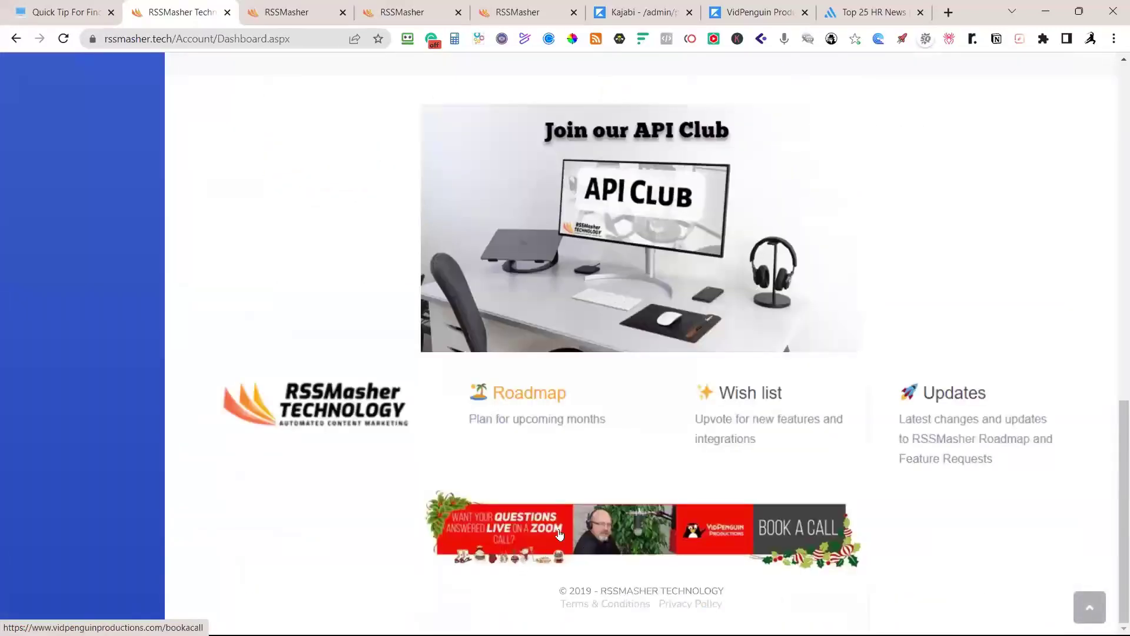
scroll(550, 532, up, 5)
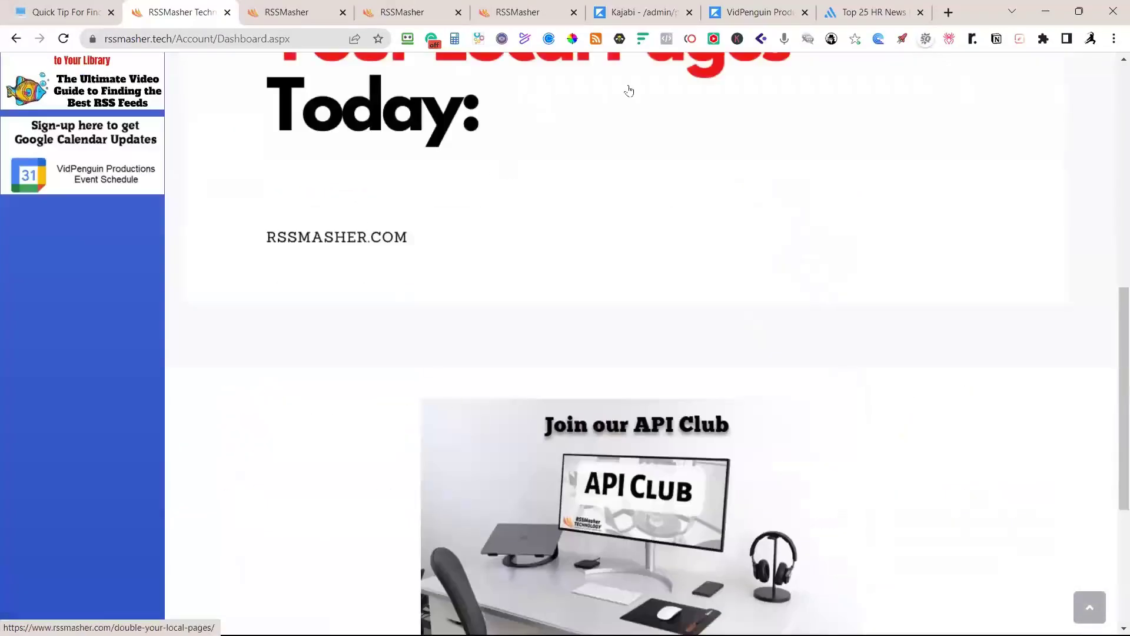
scroll(675, 247, up, 8)
scroll(676, 247, up, 2)
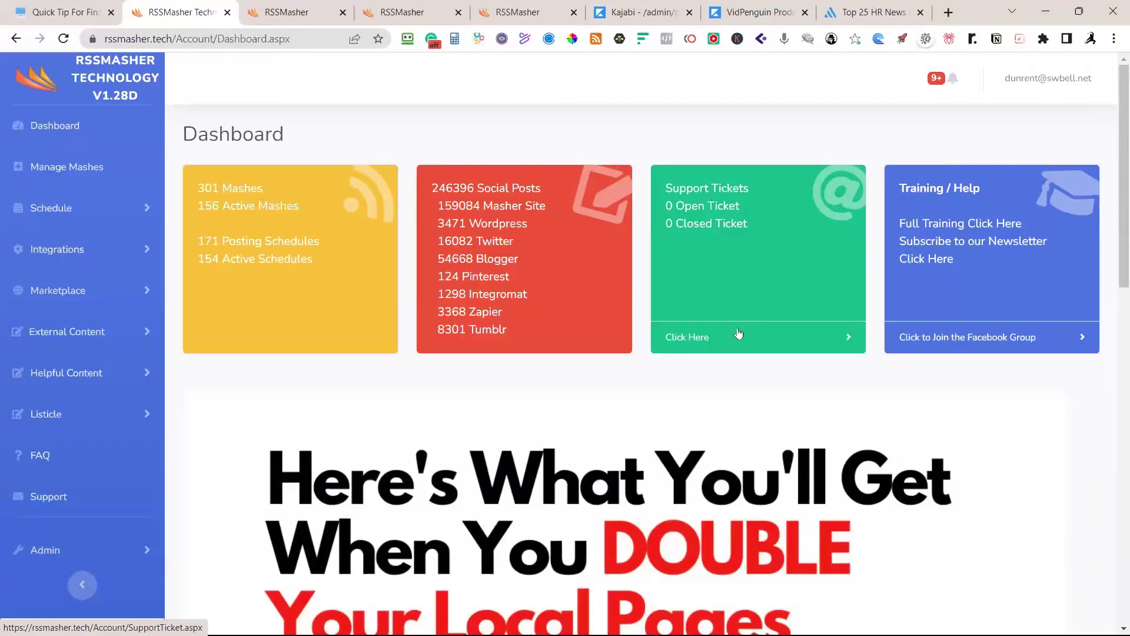
scroll(713, 497, down, 6)
scroll(713, 497, down, 9)
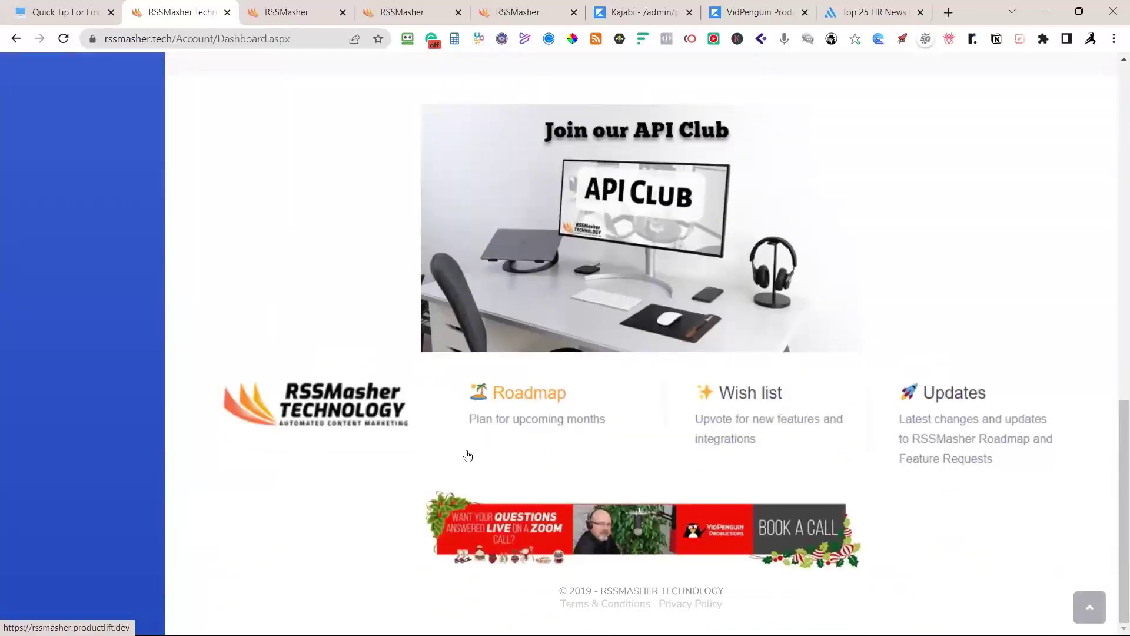
scroll(361, 275, up, 8)
scroll(431, 274, up, 7)
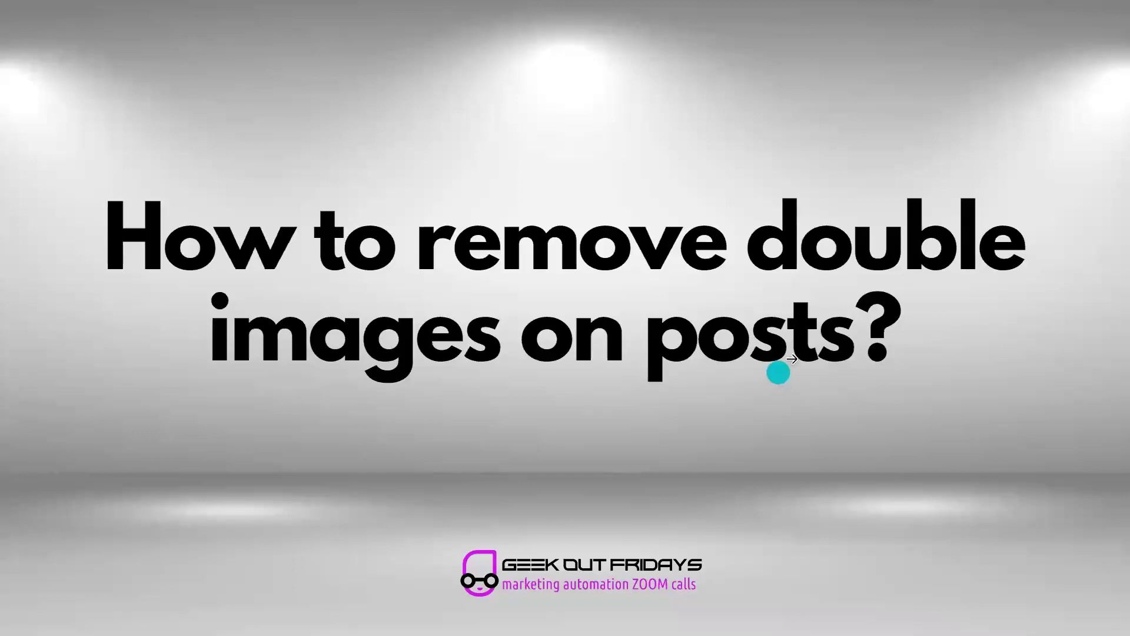
click(903, 287)
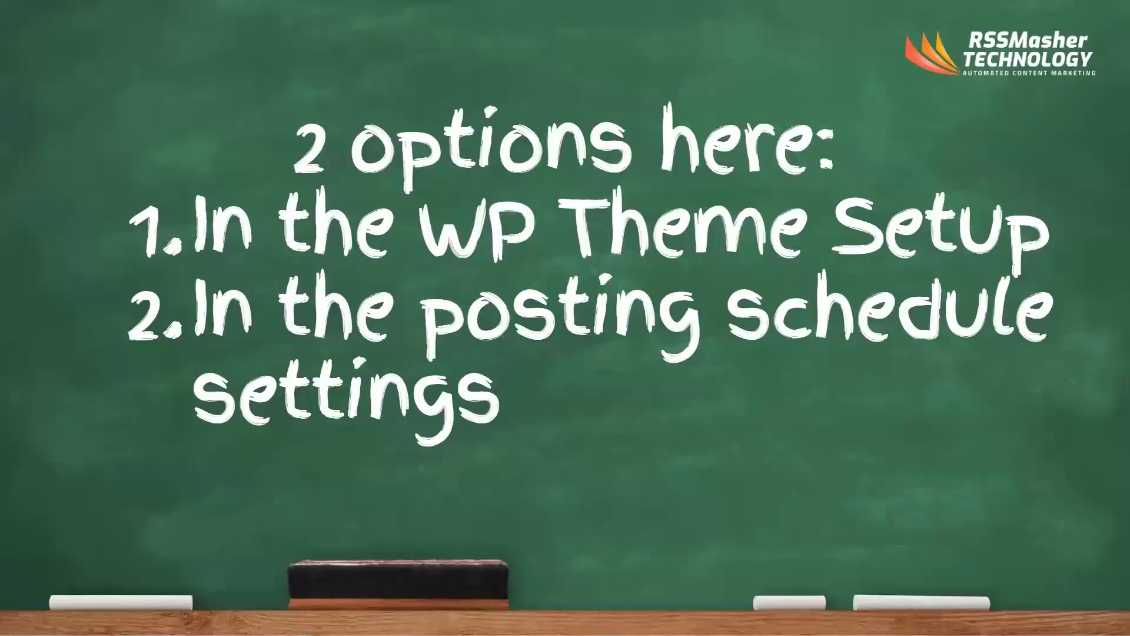
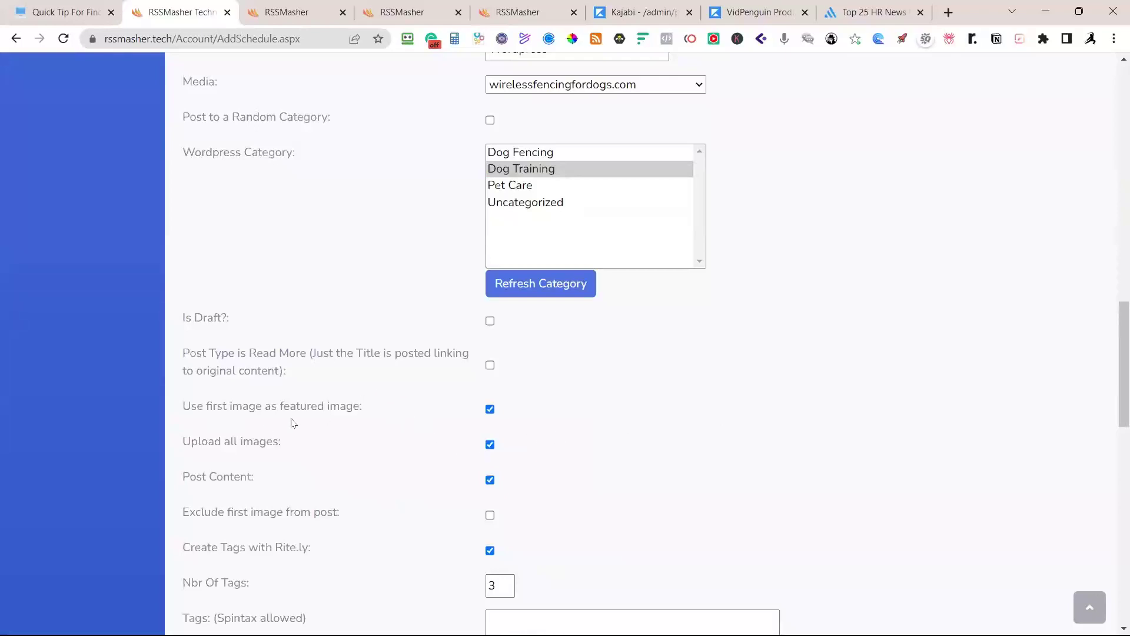
Step: Enable the Exclude first image from post option in the WordPress posting schedule and switch it back off
scroll(434, 459, down, 1)
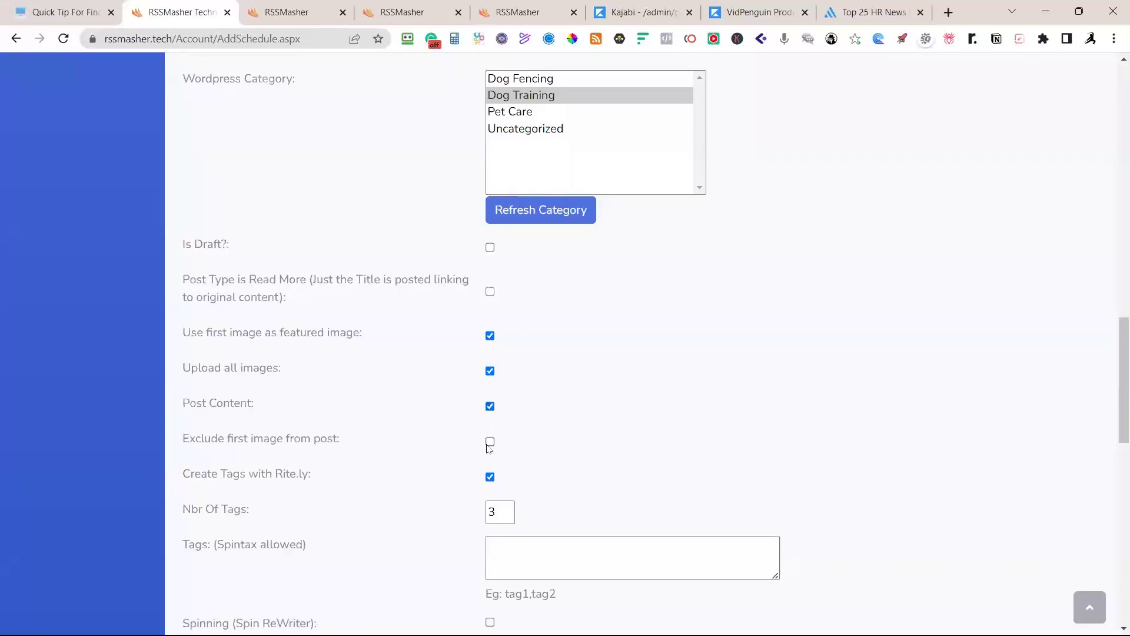
click(490, 443)
click(490, 442)
Step: Examine the posting schedule's tag, spinning, SILO and Banner Bear settings and its image options
scroll(658, 425, down, 4)
scroll(658, 425, down, 4)
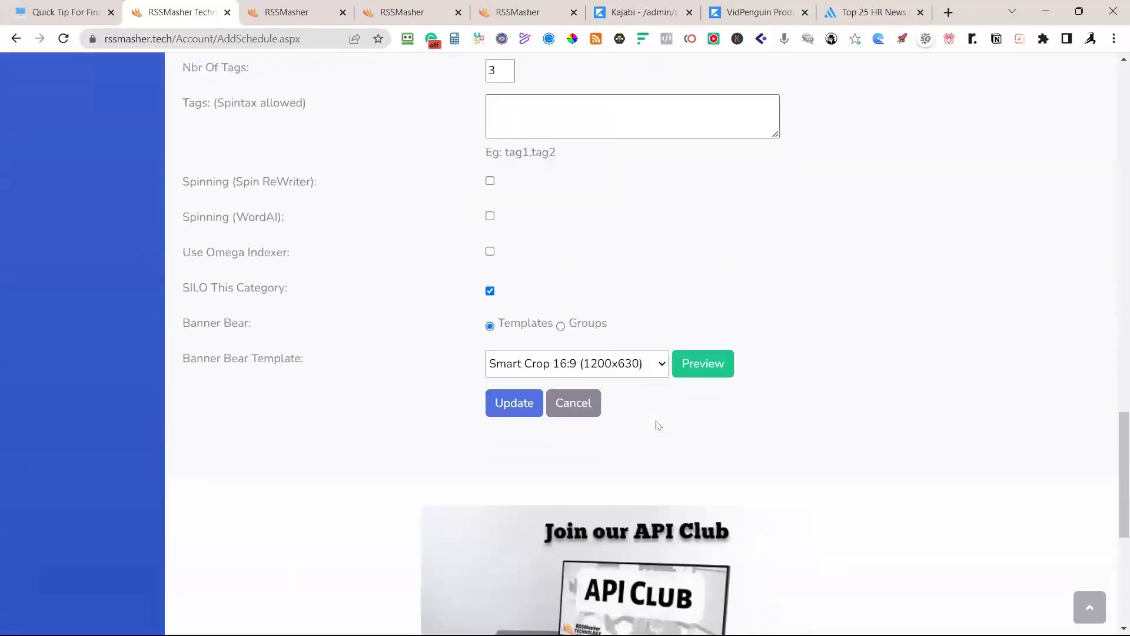
scroll(658, 425, down, 1)
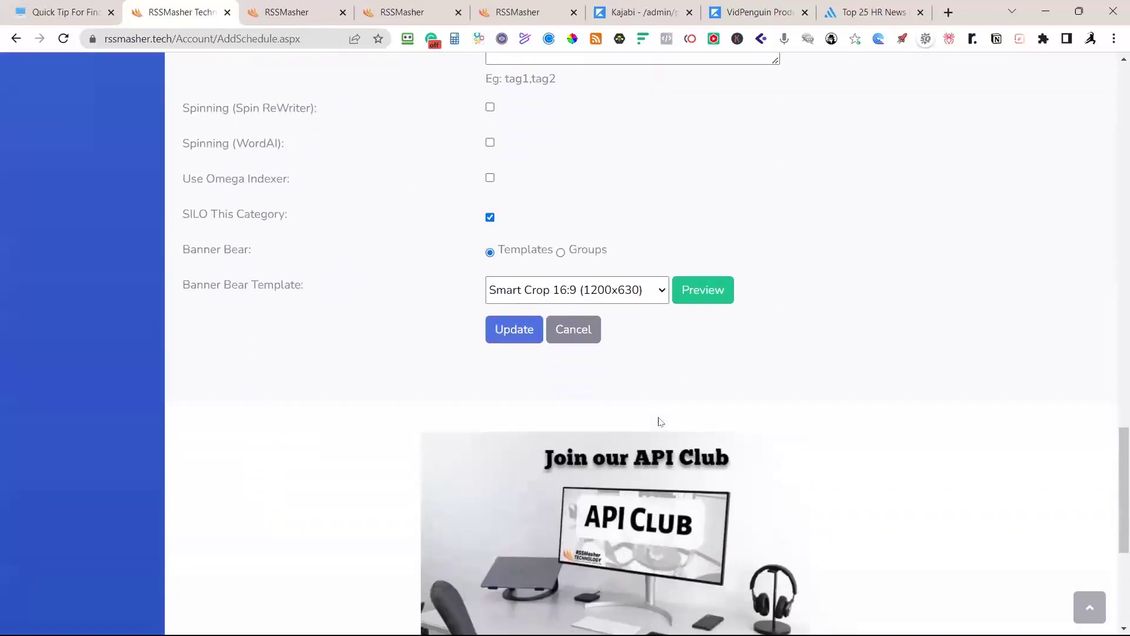
scroll(660, 416, down, 2)
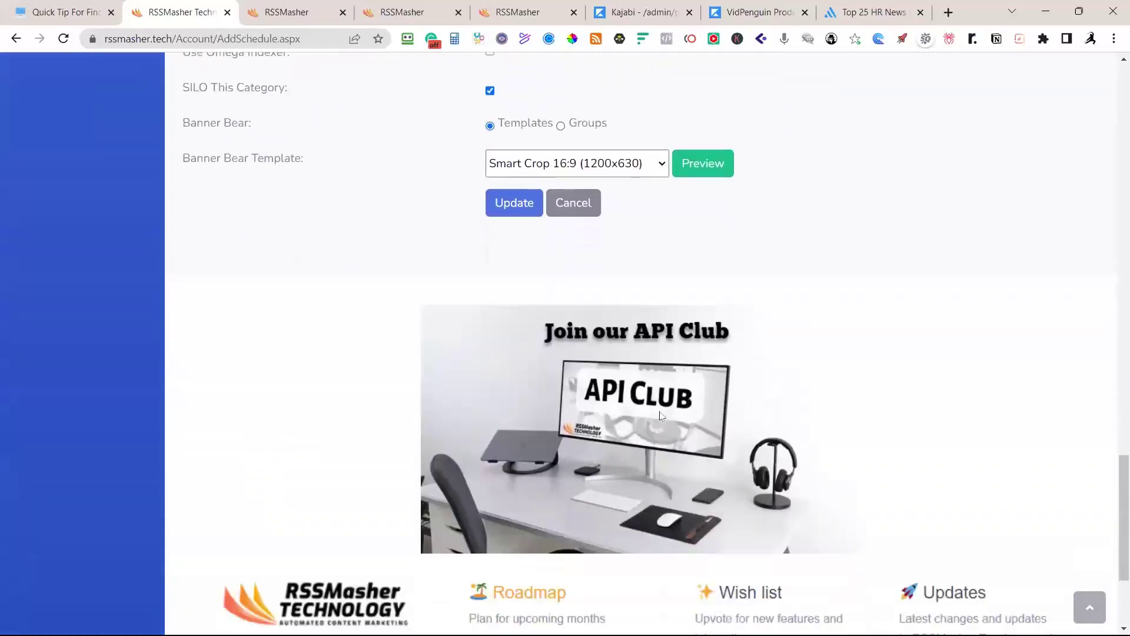
scroll(660, 417, up, 5)
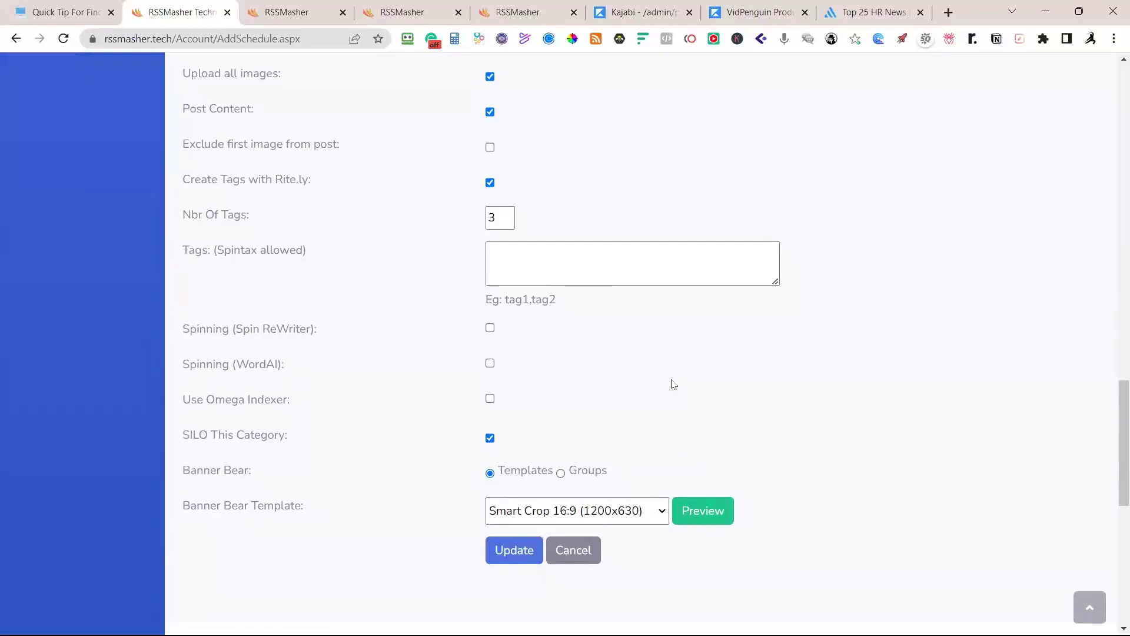
scroll(662, 365, up, 1)
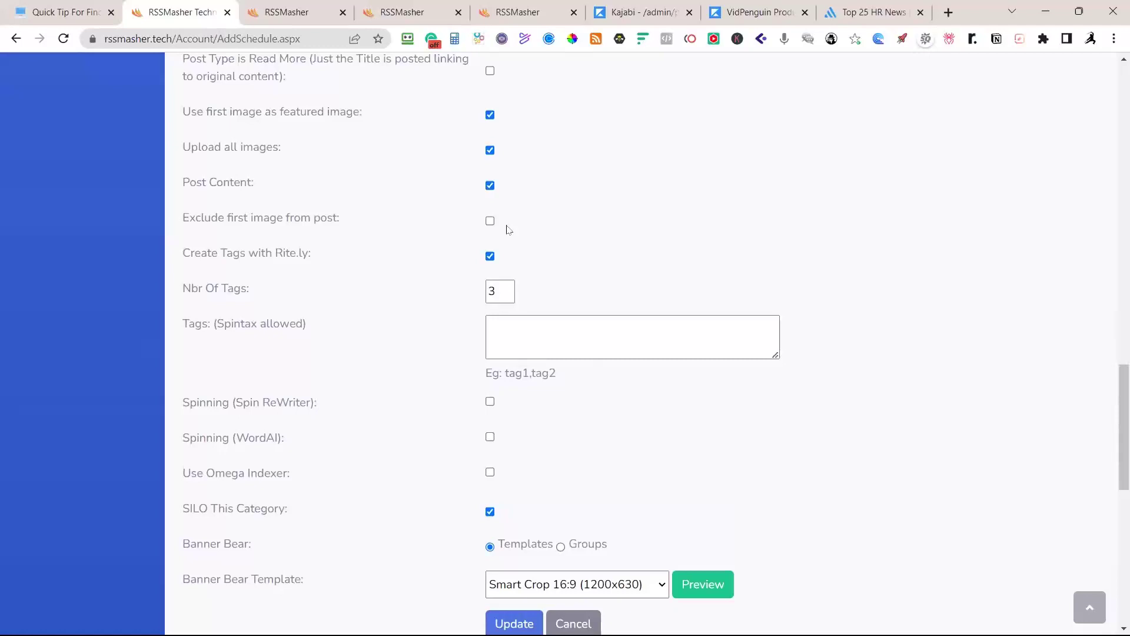
scroll(508, 230, up, 1)
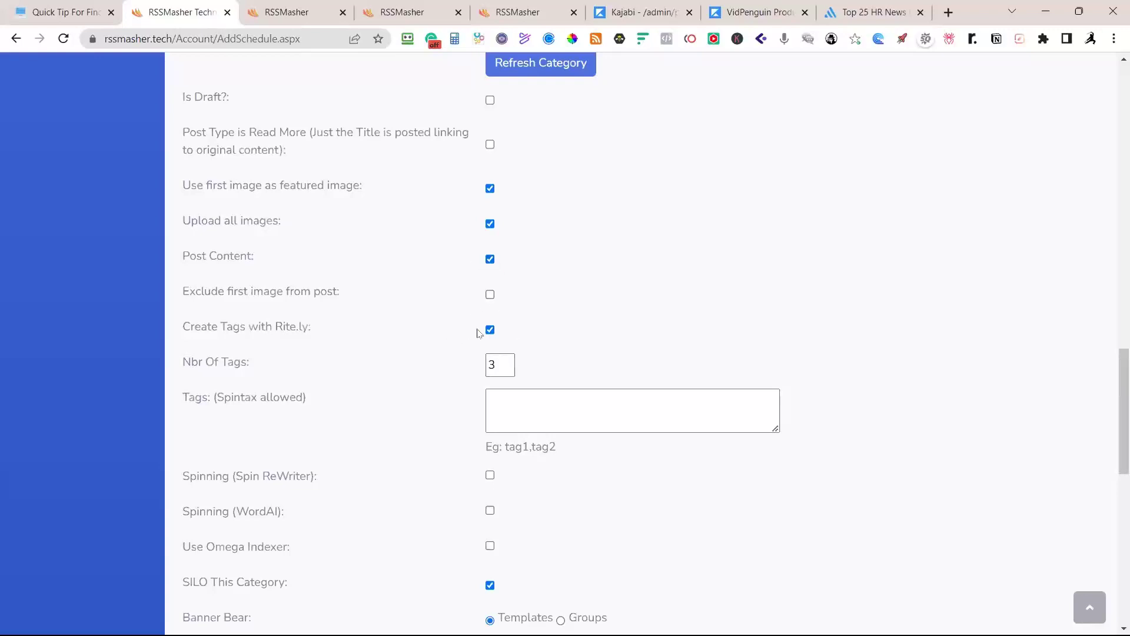
Step: Enter "Dog training, training for dogs," as the tags of the WordPress posting detail
click(494, 404)
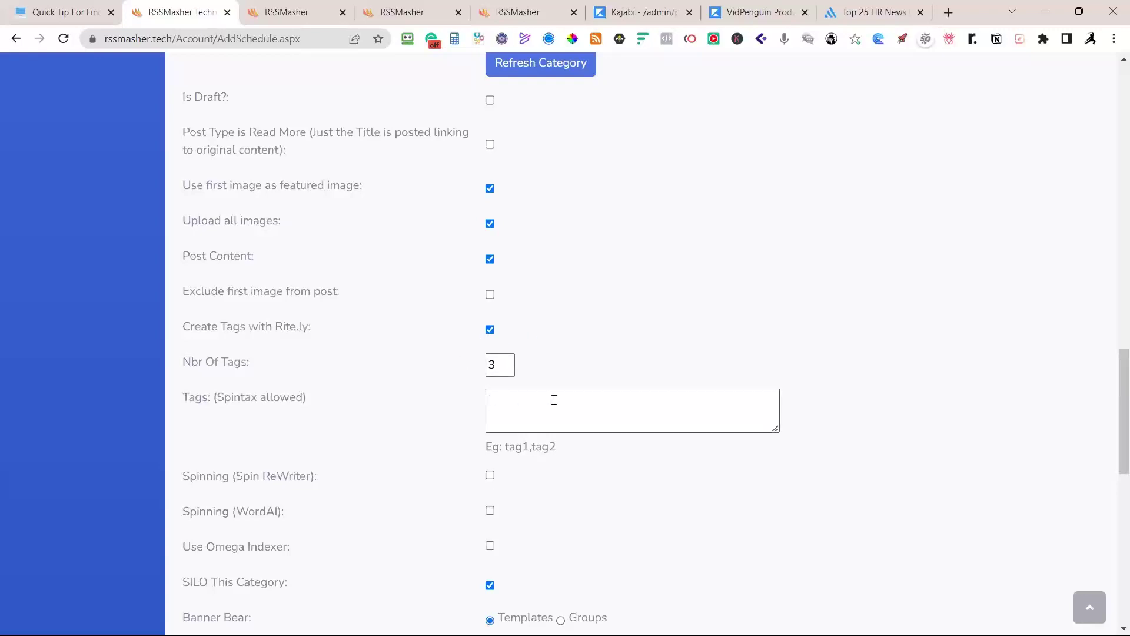
scroll(589, 406, up, 1)
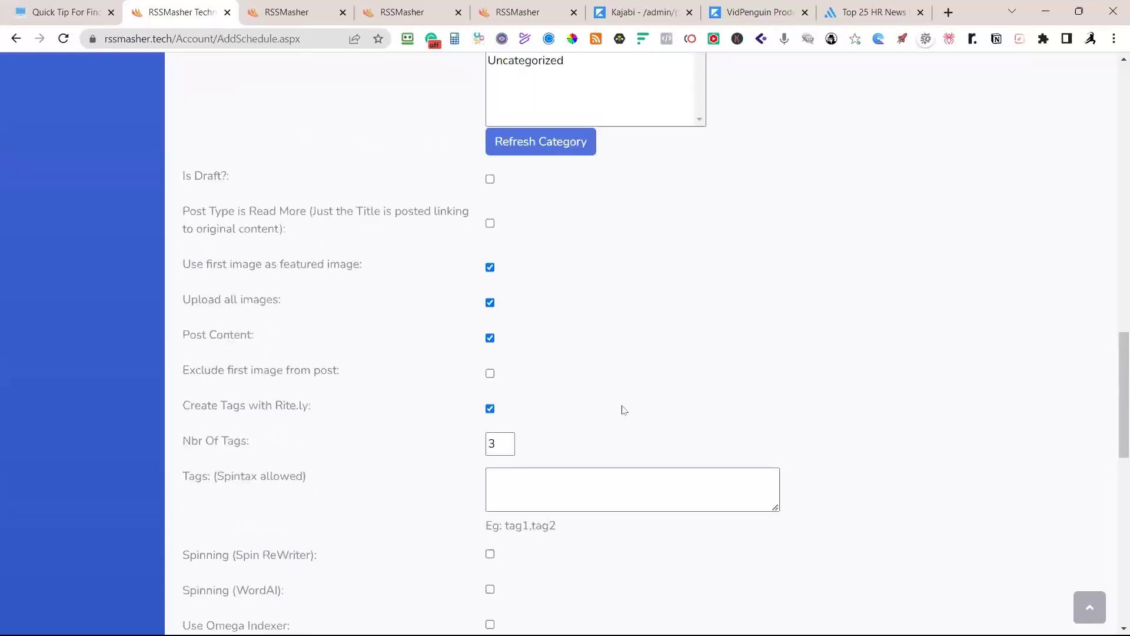
scroll(577, 336, up, 5)
scroll(585, 348, down, 6)
click(560, 411)
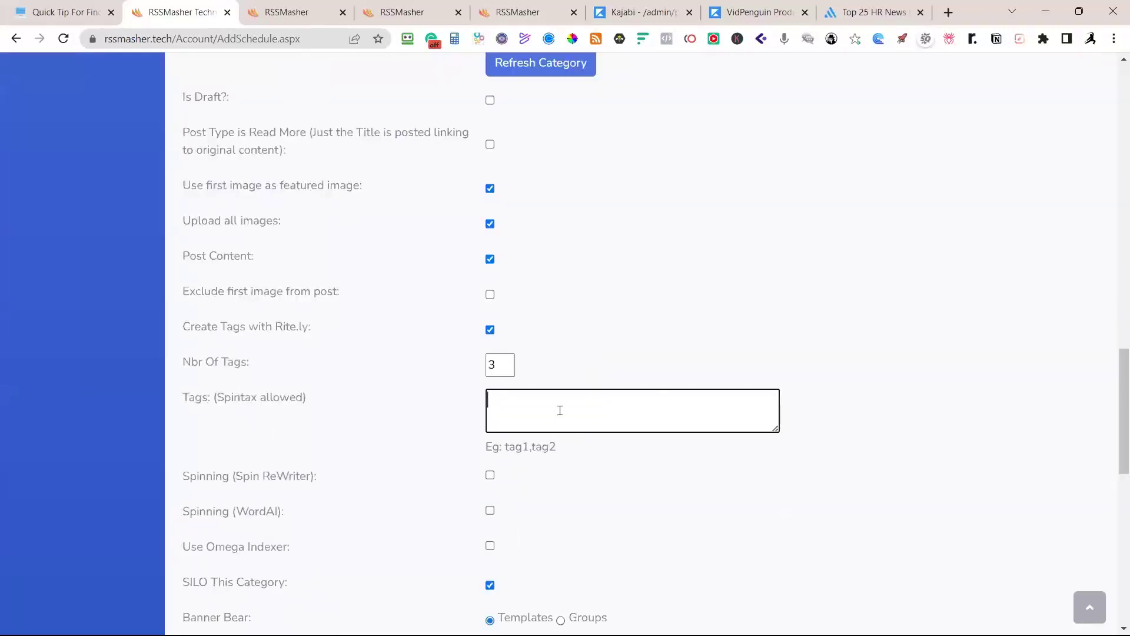
text(Dog training, training for dogs)
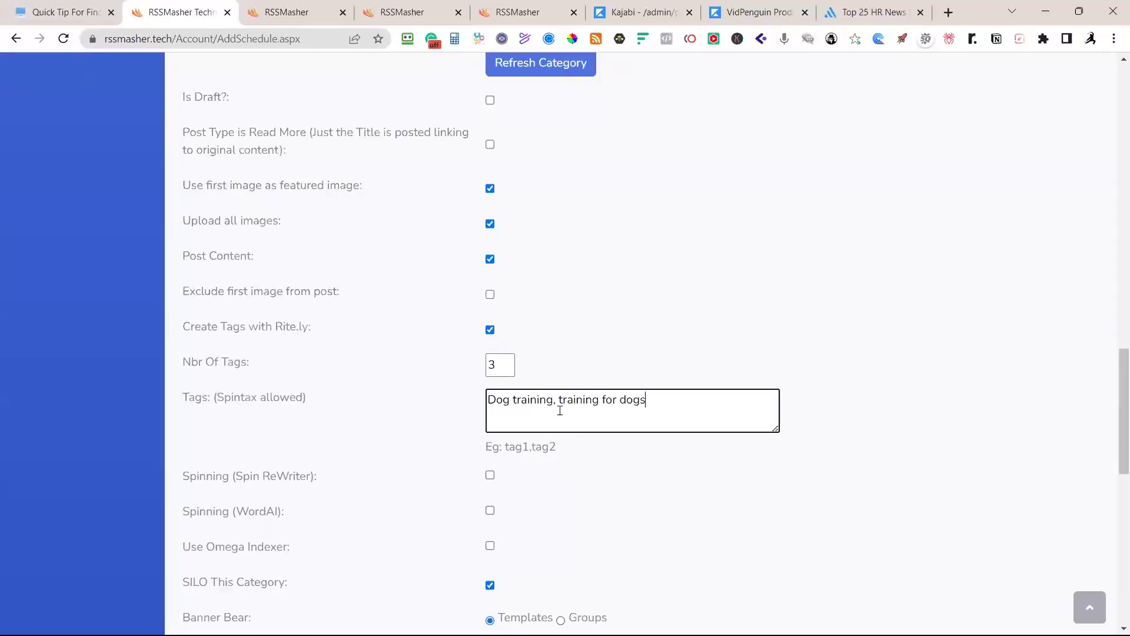
text(.)
Step: Append the schedule's ID 4884 to the WordPress tags and clear the whole tags entry again
scroll(631, 229, up, 9)
scroll(630, 230, up, 12)
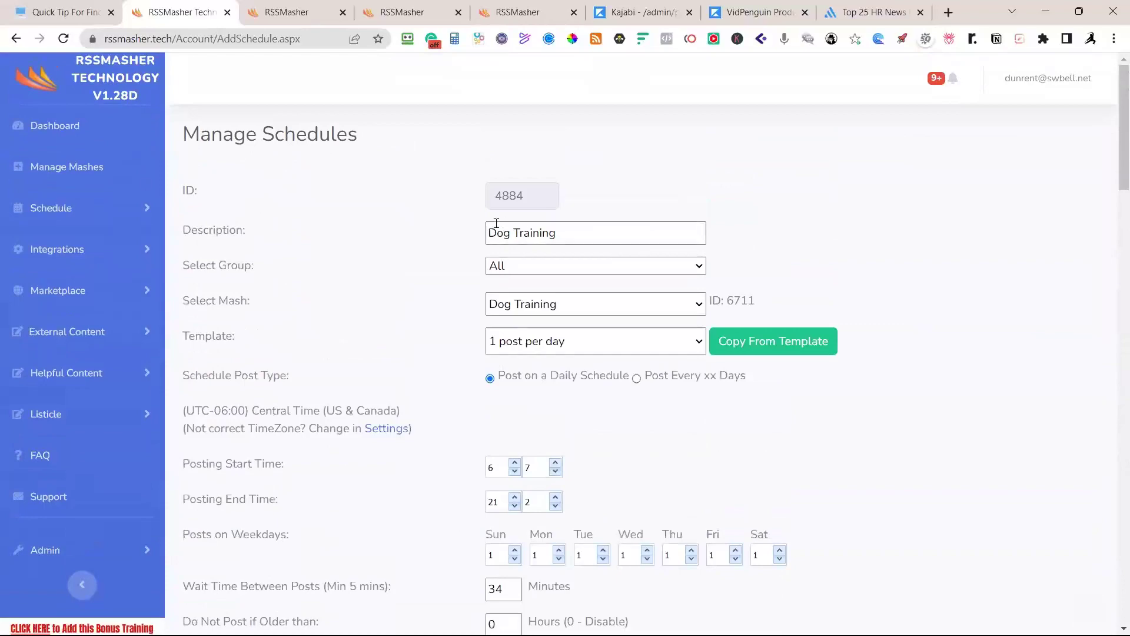
scroll(613, 240, down, 12)
scroll(647, 386, down, 5)
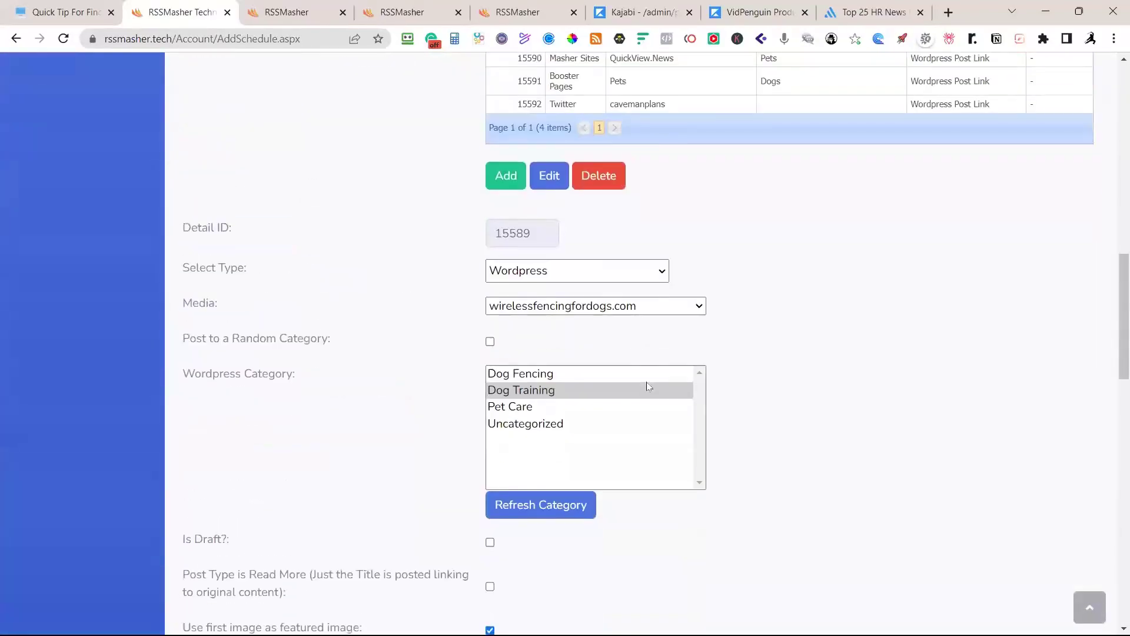
scroll(605, 438, down, 4)
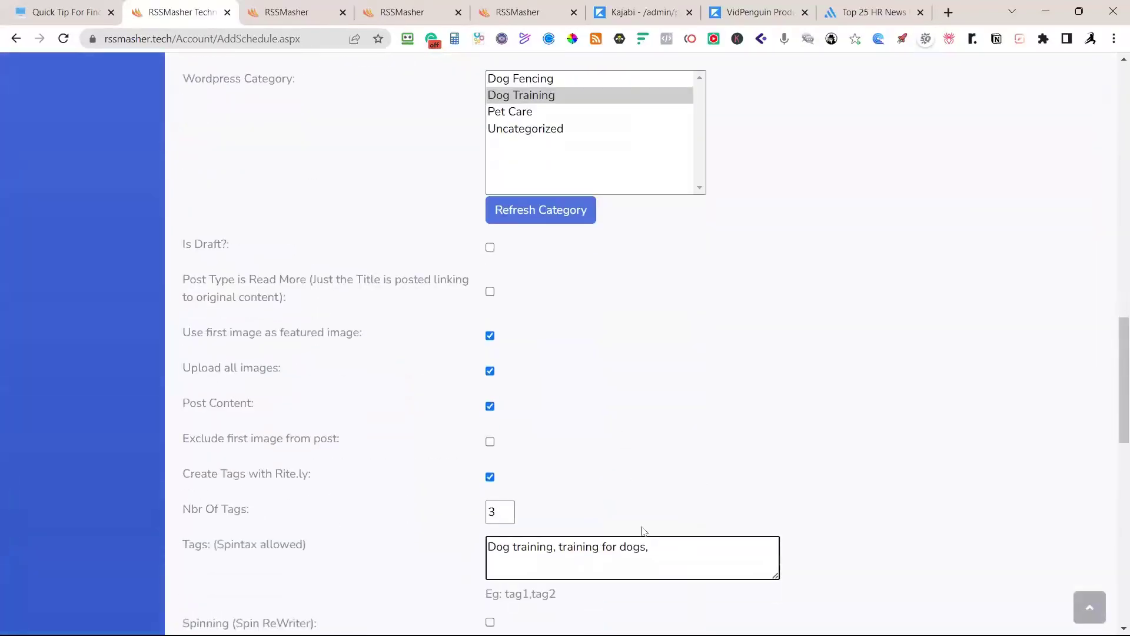
text(4884)
scroll(817, 375, down, 2)
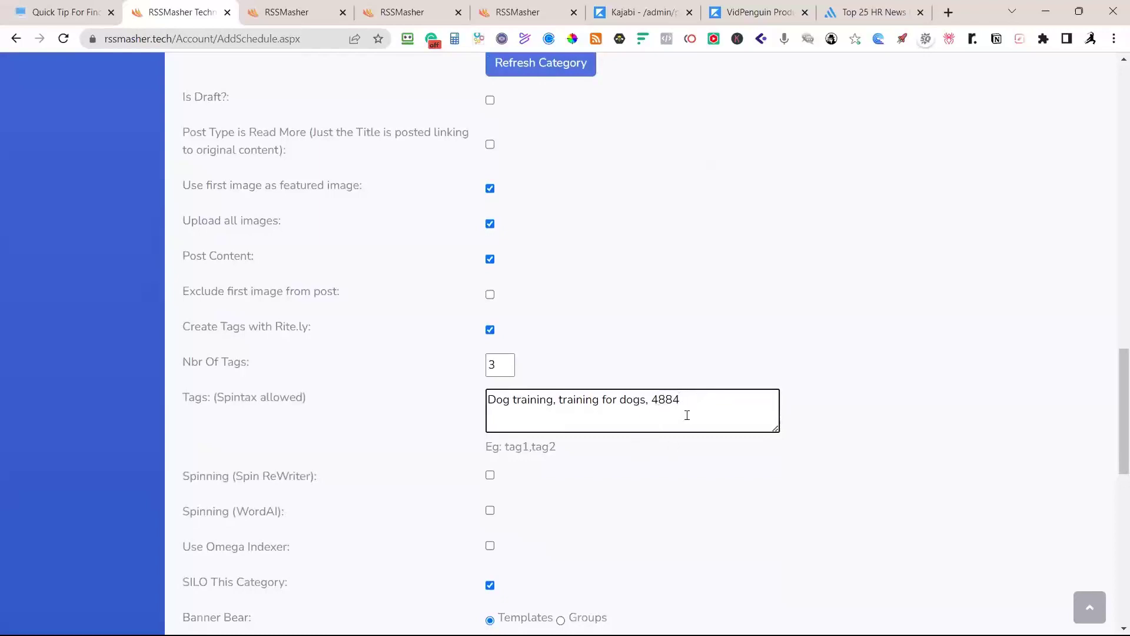
key(ctrl+a)
key(BackSpace)
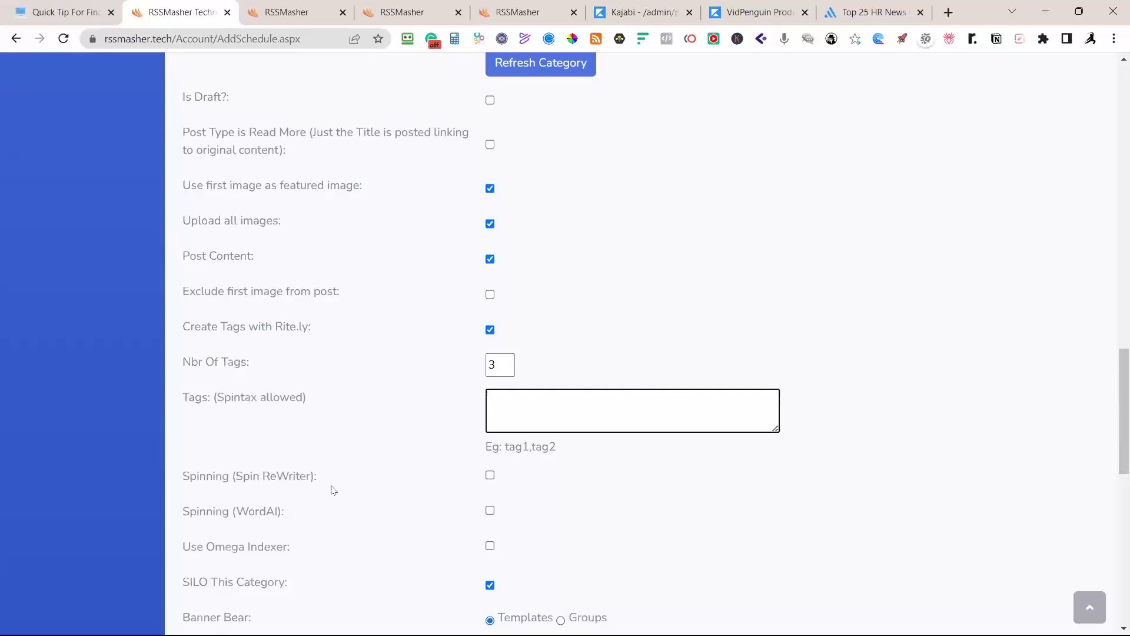
Step: Enable Use Omega Indexer for the WordPress posting detail and switch it back off
scroll(353, 491, down, 1)
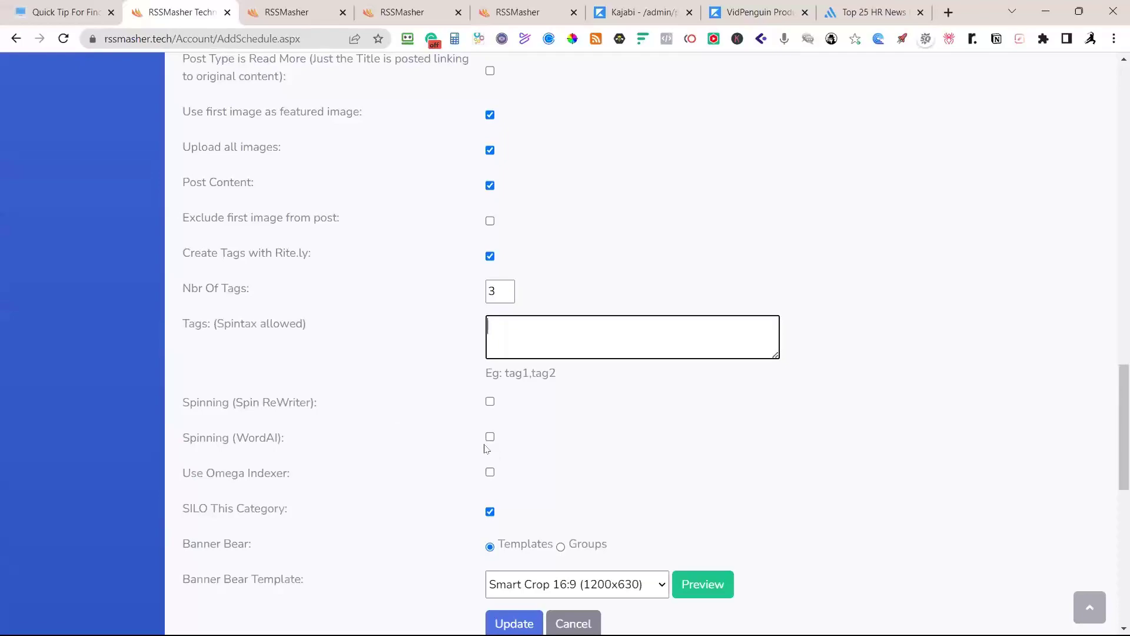
scroll(751, 212, up, 11)
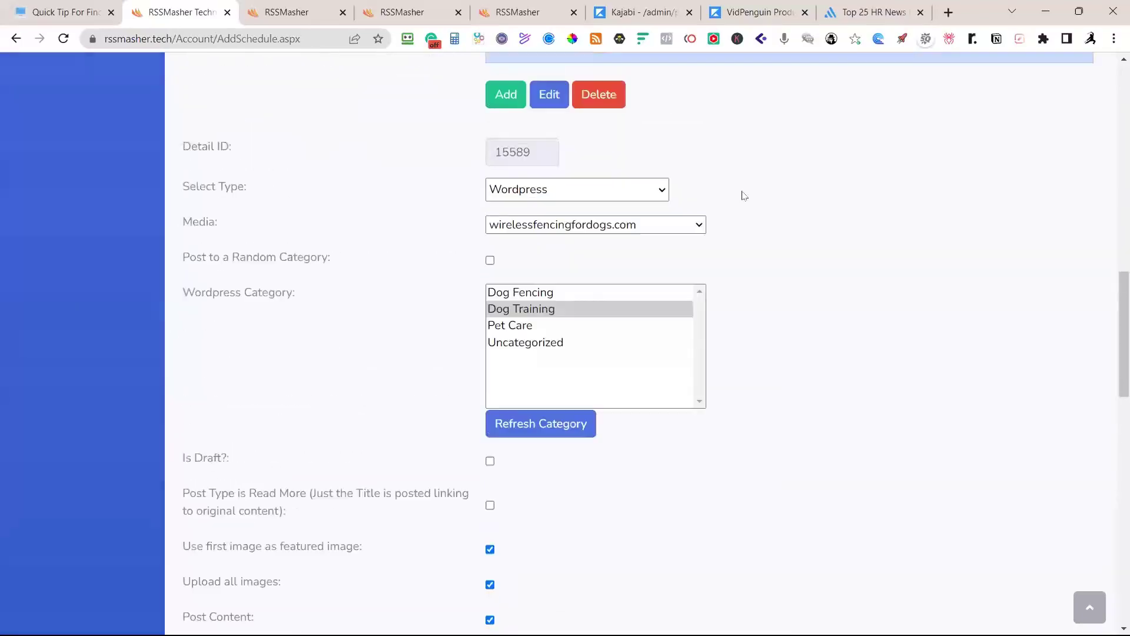
scroll(751, 202, down, 12)
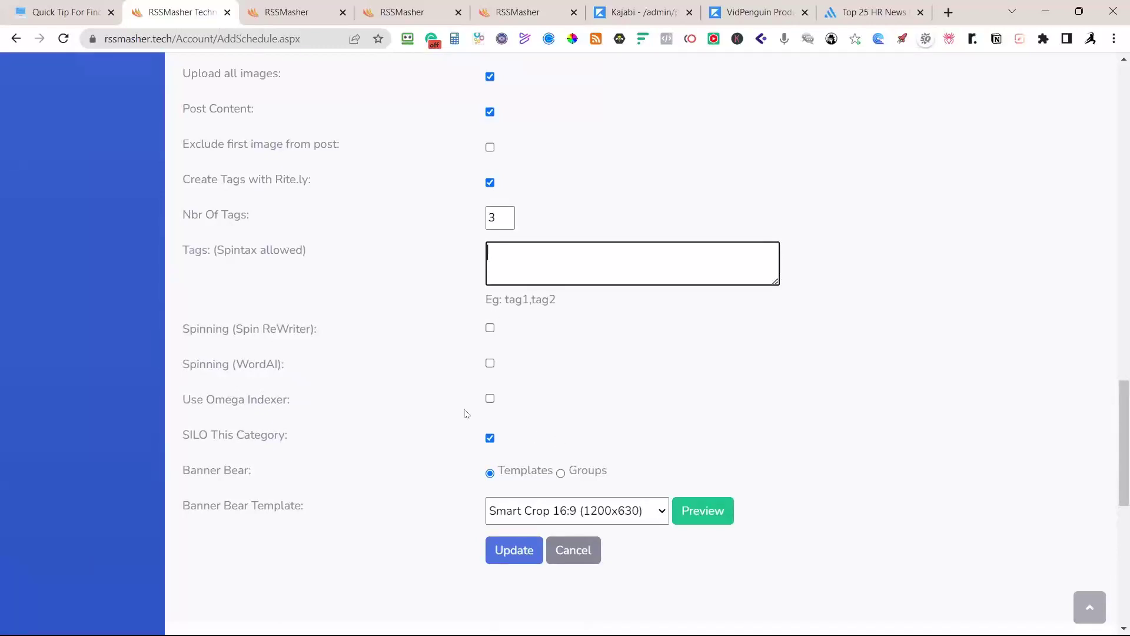
click(490, 399)
click(492, 400)
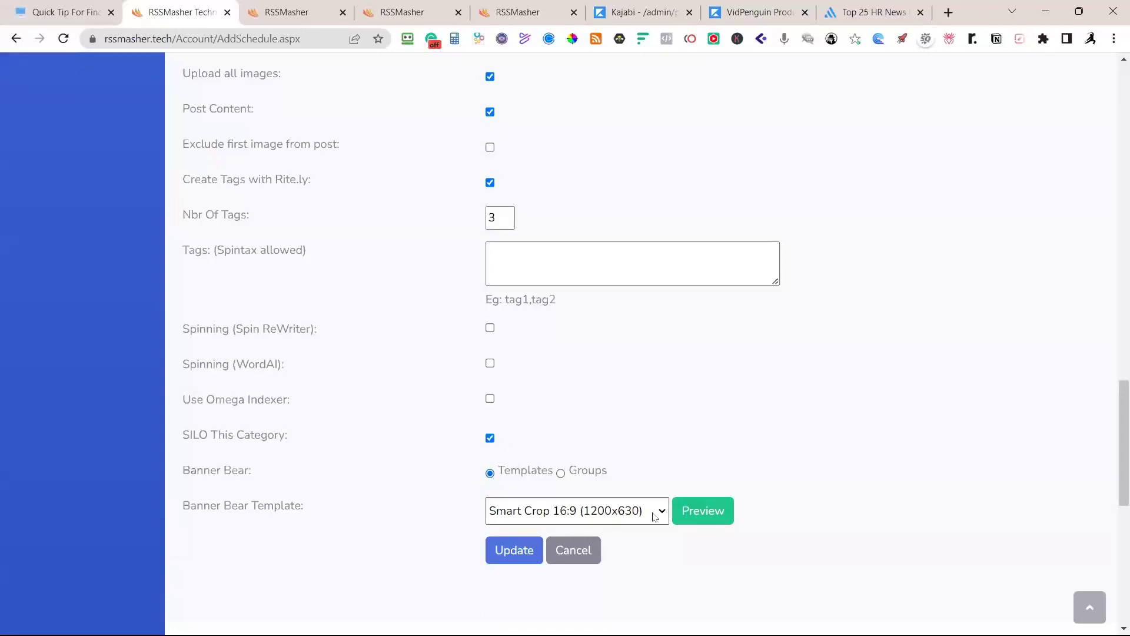
Step: Choose the Smart Crop 16:9 (1200x630) Banner Bear template and cancel editing the WordPress posting detail
click(610, 522)
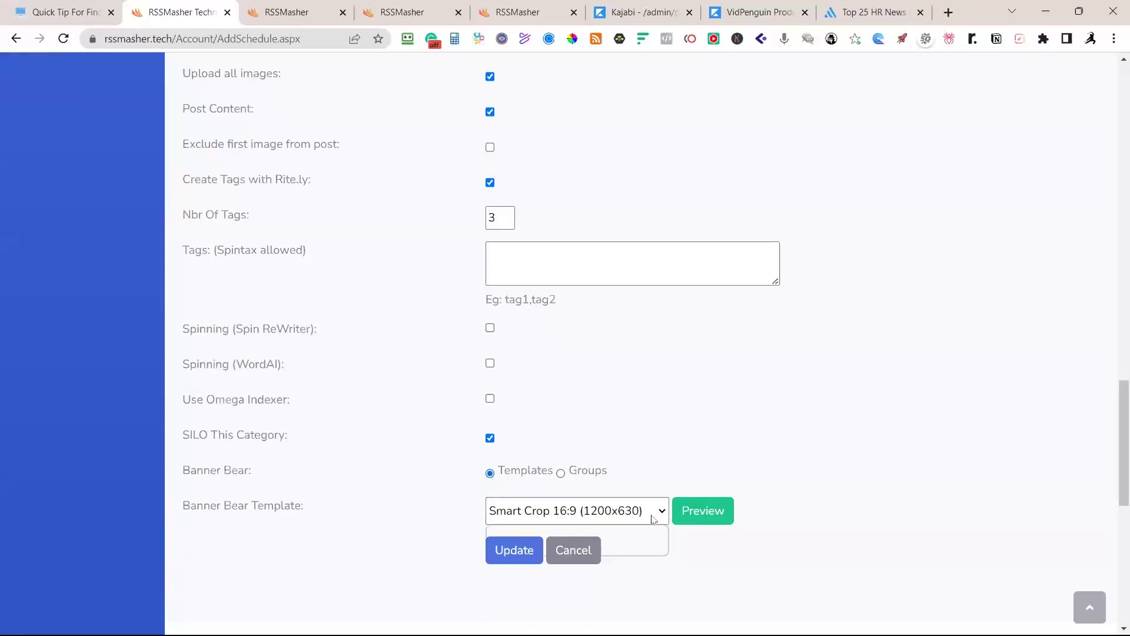
click(630, 545)
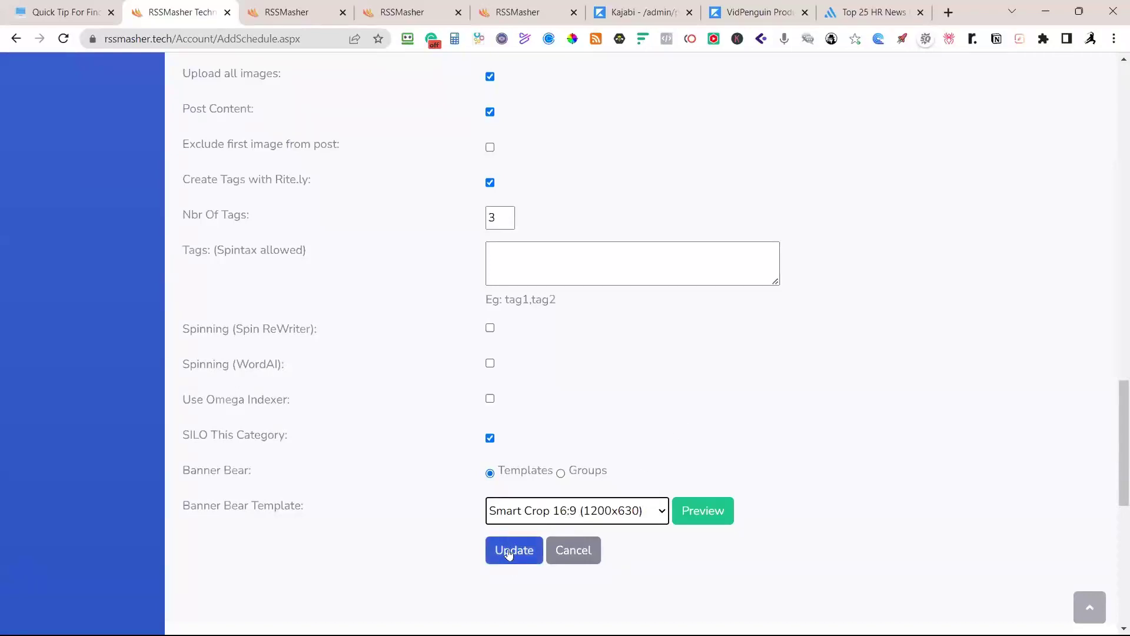
scroll(647, 383, up, 3)
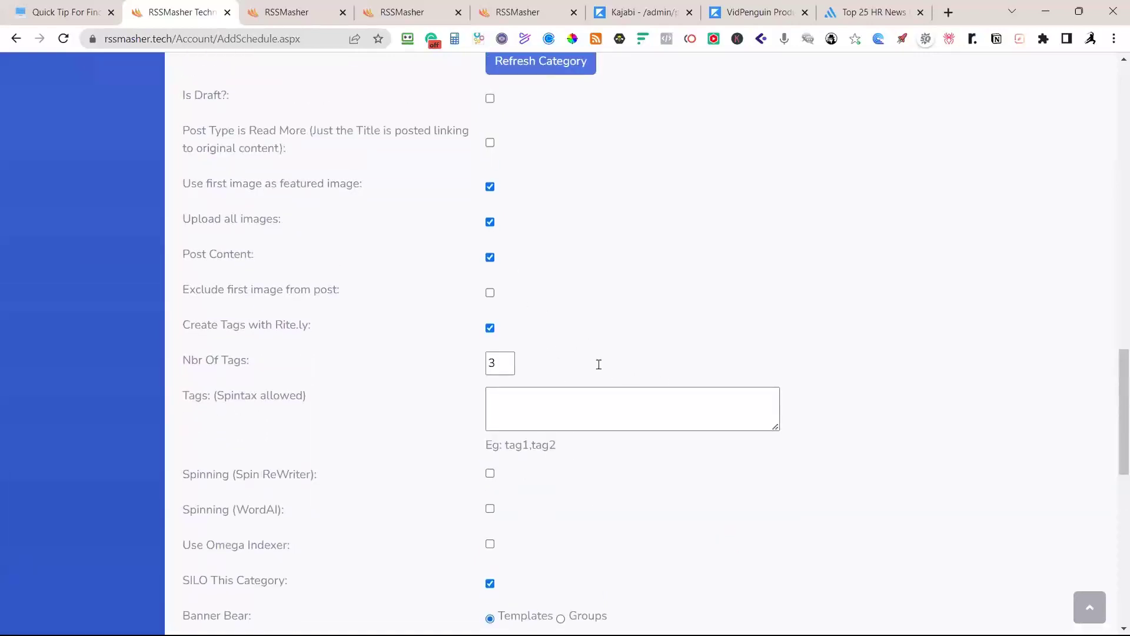
scroll(598, 363, down, 5)
click(572, 336)
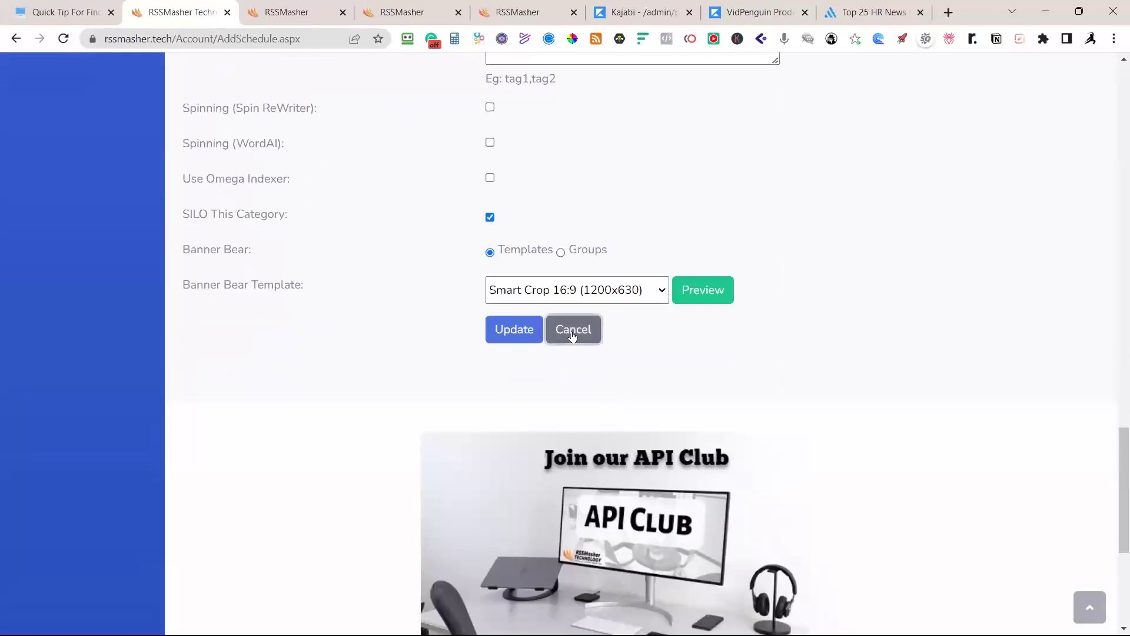